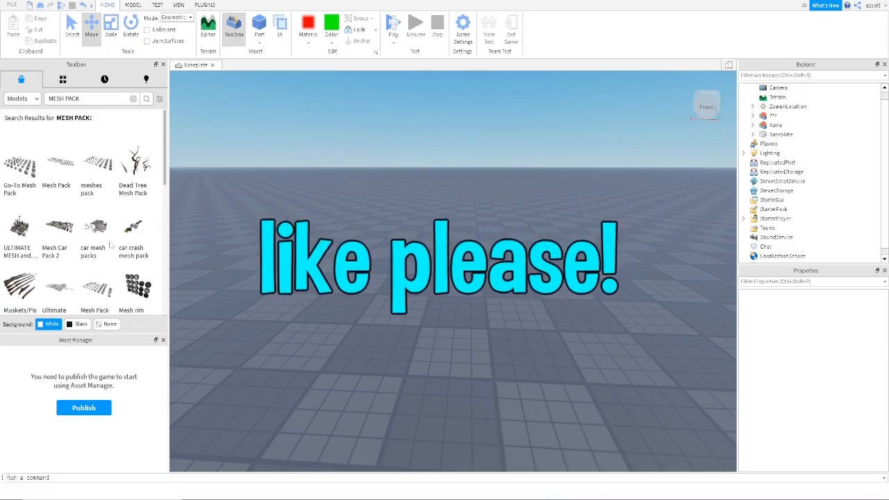
pyautogui.click(259, 43)
pyautogui.click(298, 197)
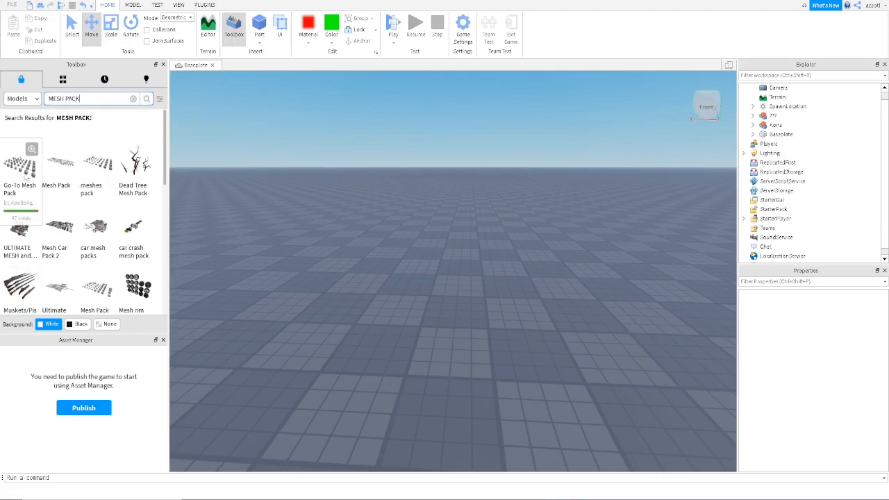
# Step: Insert the Go-To Mesh Pack model onto the baseplate
pyautogui.click(25, 176)
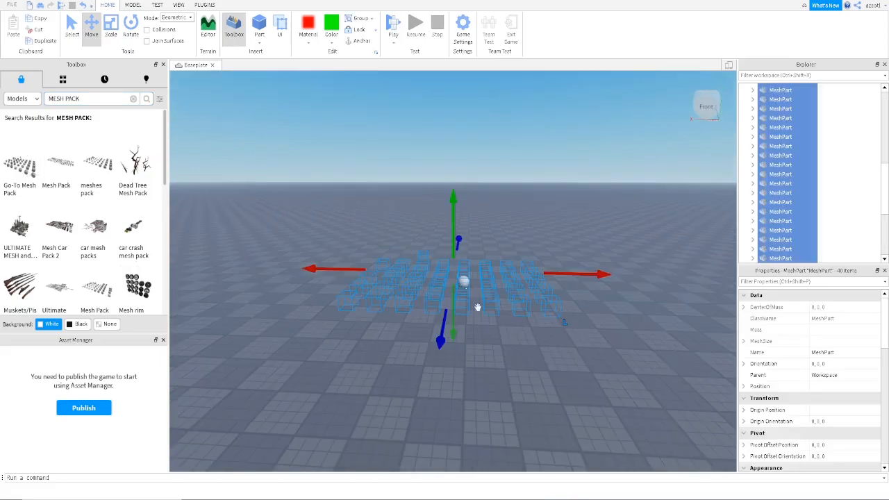
pyautogui.moveTo(534, 361); pyautogui.dragTo(536, 354, button='right')
pyautogui.scroll(5, 537, 357)
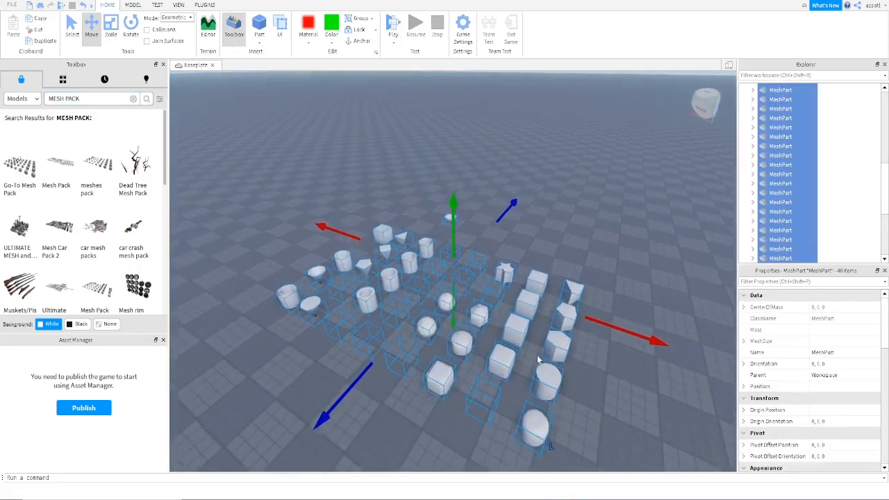
pyautogui.scroll(-5, 537, 359)
pyautogui.scroll(-4, 537, 355)
# Step: Duplicate a sphere mesh from the middle of the pack and move the copy up and behind the pack
pyautogui.click(445, 269)
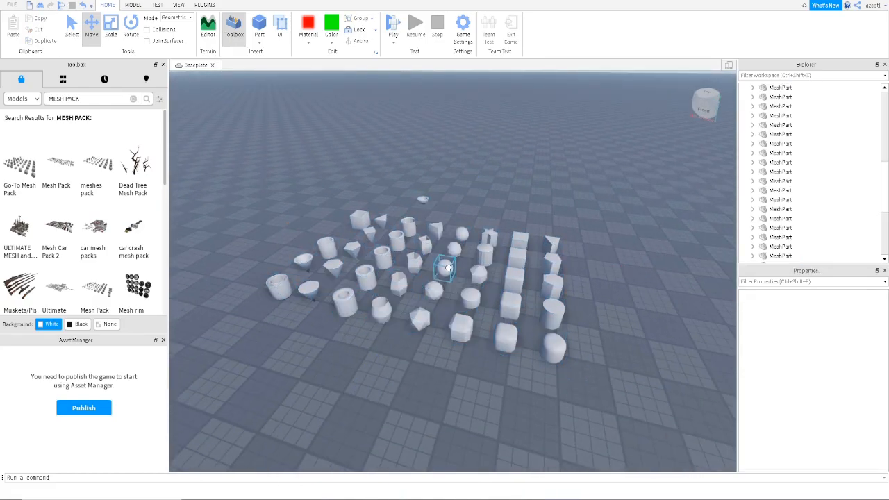
pyautogui.hotkey('ctrl', 'd')
pyautogui.moveTo(443, 200); pyautogui.dragTo(436, 119)
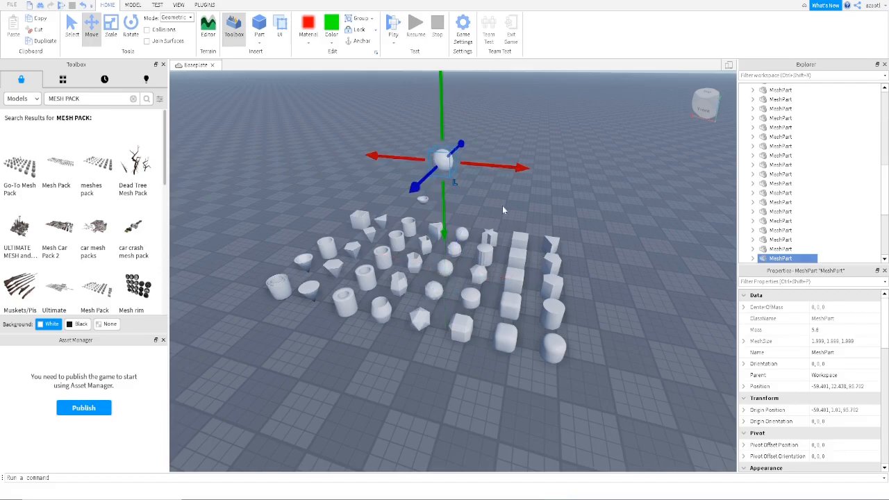
pyautogui.moveTo(421, 188); pyautogui.dragTo(457, 170)
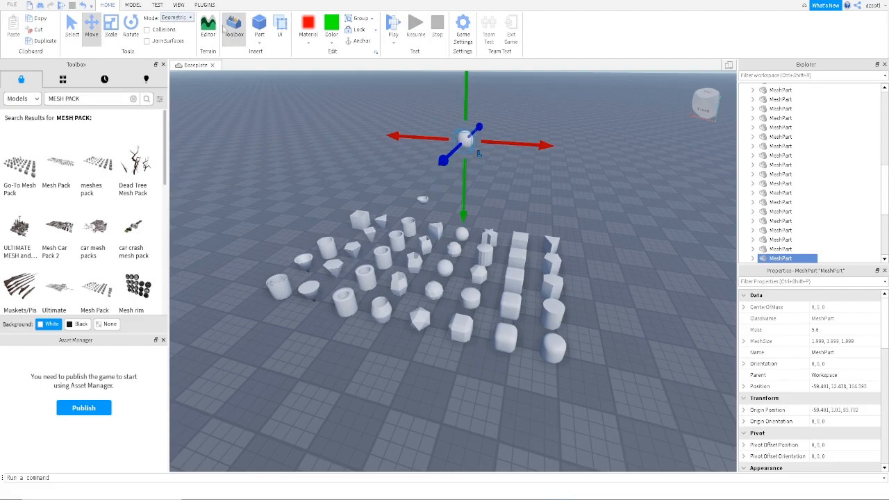
# Step: Insert a sphere part and move it behind the pack, next to the duplicated sphere mesh
pyautogui.click(259, 43)
pyautogui.click(267, 62)
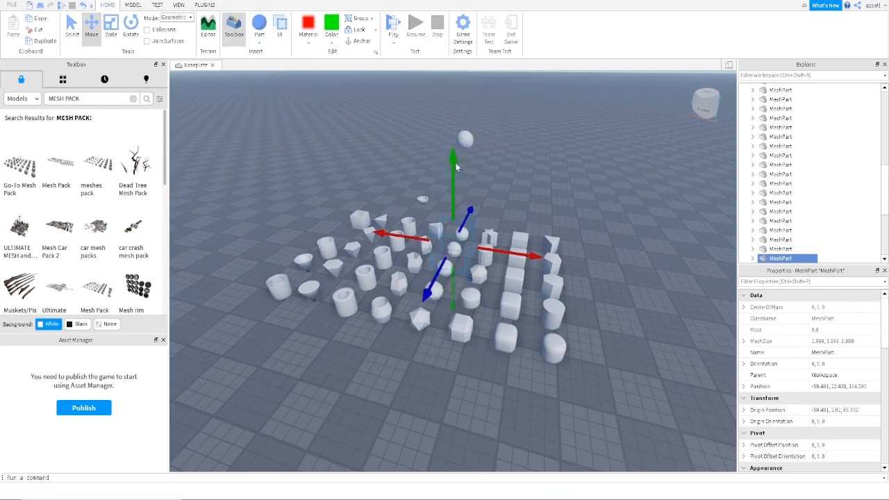
pyautogui.moveTo(430, 283); pyautogui.dragTo(482, 190)
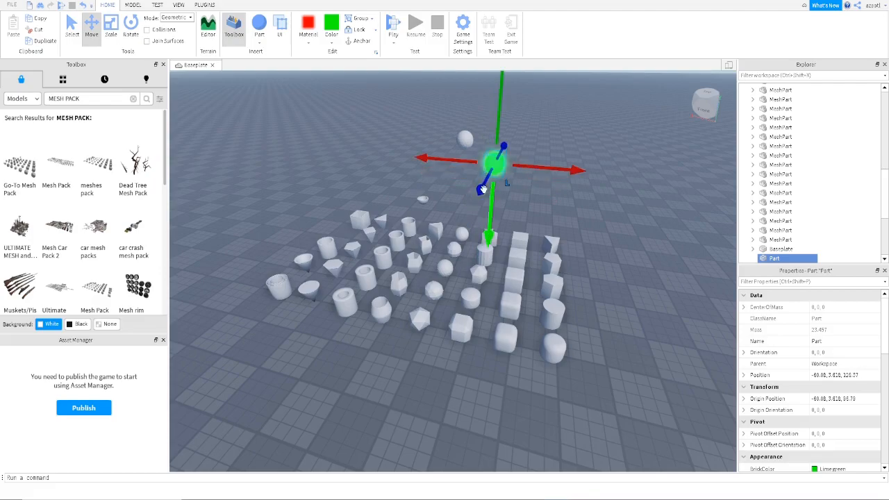
# Step: Scale up the green sphere part and move it away from the duplicated sphere mesh
pyautogui.click(111, 28)
pyautogui.moveTo(488, 123)
pyautogui.mouseDown()
pyautogui.moveTo(490, 132)
pyautogui.moveTo(491, 116)
pyautogui.mouseUp()
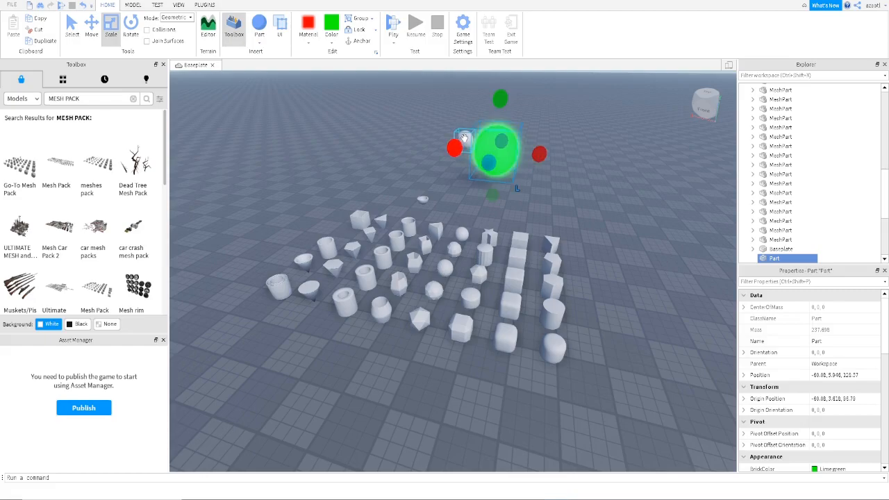
pyautogui.click(416, 182)
pyautogui.click(485, 146)
pyautogui.moveTo(494, 145); pyautogui.dragTo(519, 158)
# Step: Scale the duplicated sphere mesh in height only, flattening it and stretching it into a tall ellipsoid
pyautogui.click(463, 144)
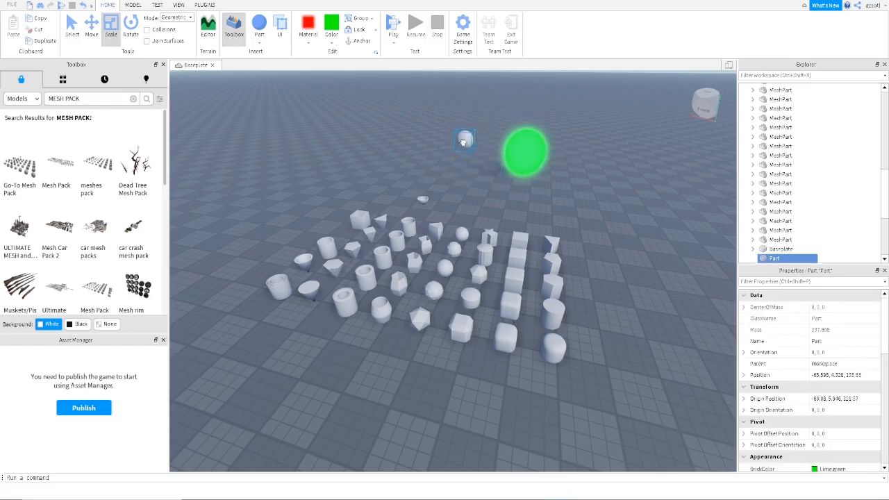
pyautogui.click(463, 144)
pyautogui.moveTo(462, 118); pyautogui.dragTo(465, 134)
pyautogui.press('f')
pyautogui.moveTo(466, 158); pyautogui.dragTo(466, 159, button='right')
pyautogui.scroll(-2, 466, 159)
pyautogui.scroll(-3, 466, 163)
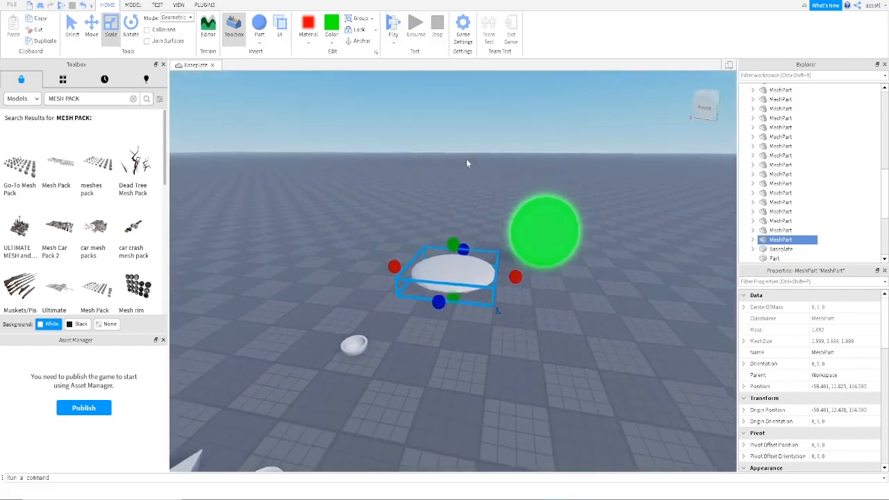
pyautogui.press('d')
pyautogui.moveTo(390, 239); pyautogui.dragTo(383, 75)
# Step: Resize the green sphere part with its vertical scale handle to compare it with the stretched mesh
pyautogui.click(527, 218)
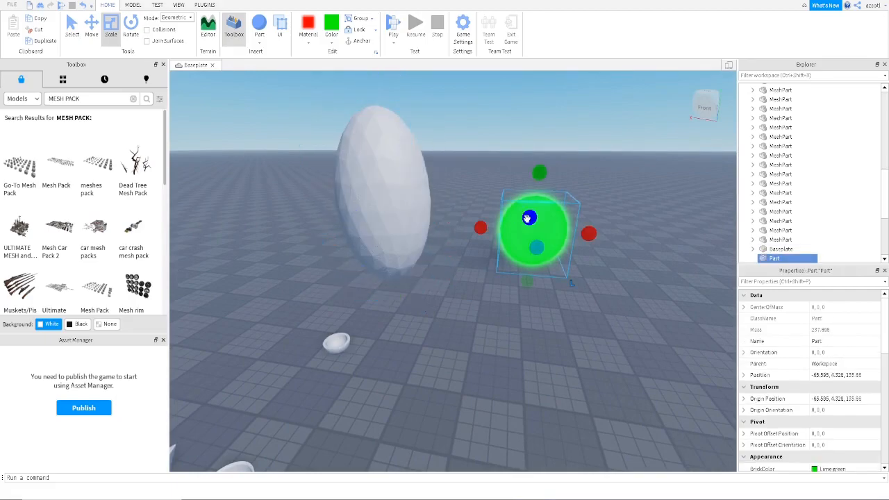
pyautogui.moveTo(538, 154); pyautogui.dragTo(537, 212)
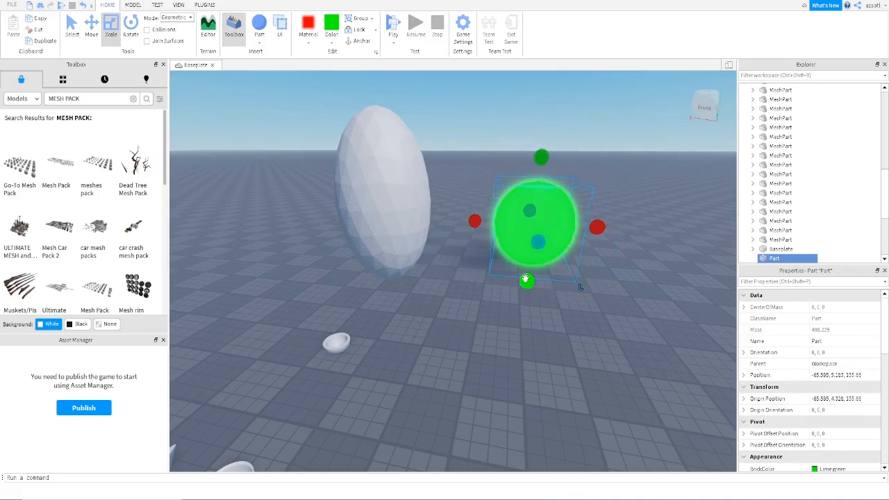
pyautogui.moveTo(526, 280); pyautogui.dragTo(516, 284, button='right')
pyautogui.scroll(-3, 516, 283)
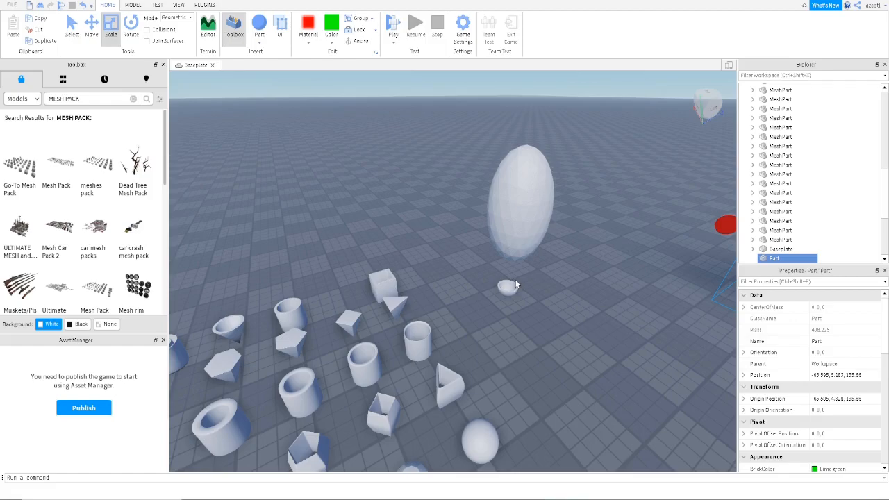
# Step: Delete the stretched sphere mesh
pyautogui.moveTo(530, 289); pyautogui.dragTo(529, 289, button='right')
pyautogui.click(684, 202)
pyautogui.moveTo(665, 211); pyautogui.dragTo(668, 211, button='right')
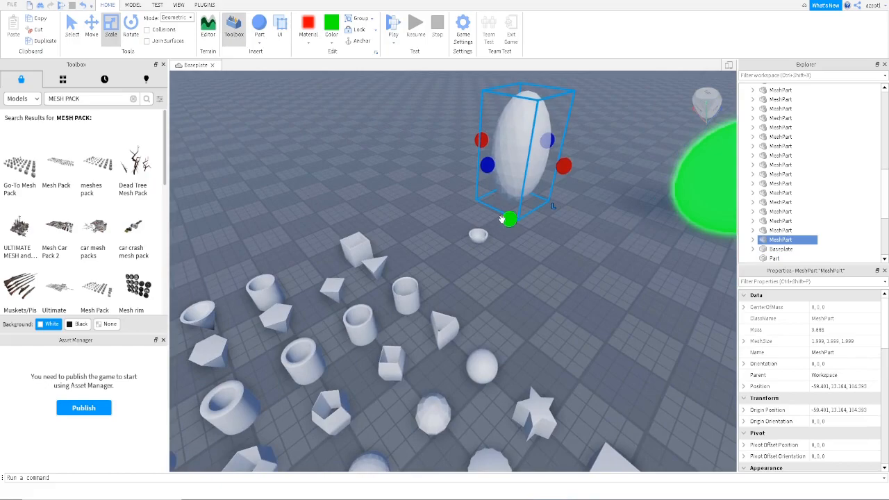
pyautogui.press('Delete')
pyautogui.scroll(-3, 350, 214)
pyautogui.moveTo(400, 232); pyautogui.dragTo(400, 240, button='right')
pyautogui.scroll(-3, 400, 241)
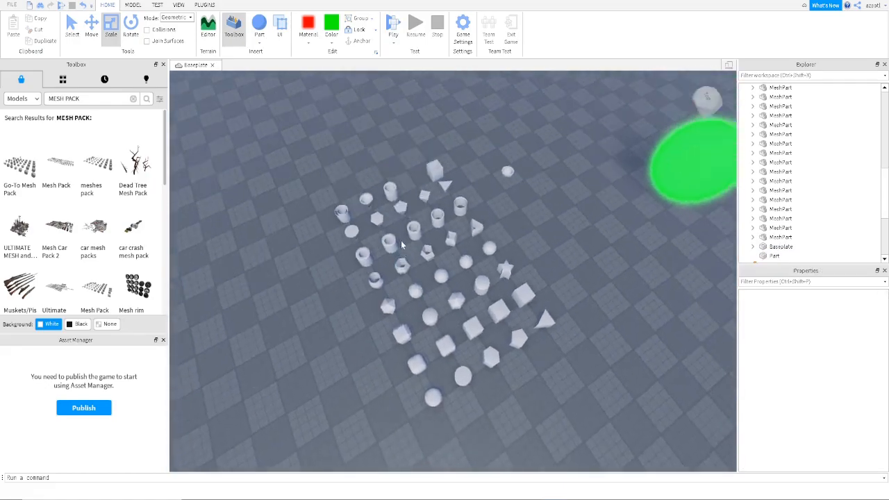
# Step: Paste a copy of a cube mesh from the pack's edge, move it toward the green sphere, and delete that copy
pyautogui.scroll(-5, 401, 240)
pyautogui.moveTo(338, 165); pyautogui.dragTo(375, 264)
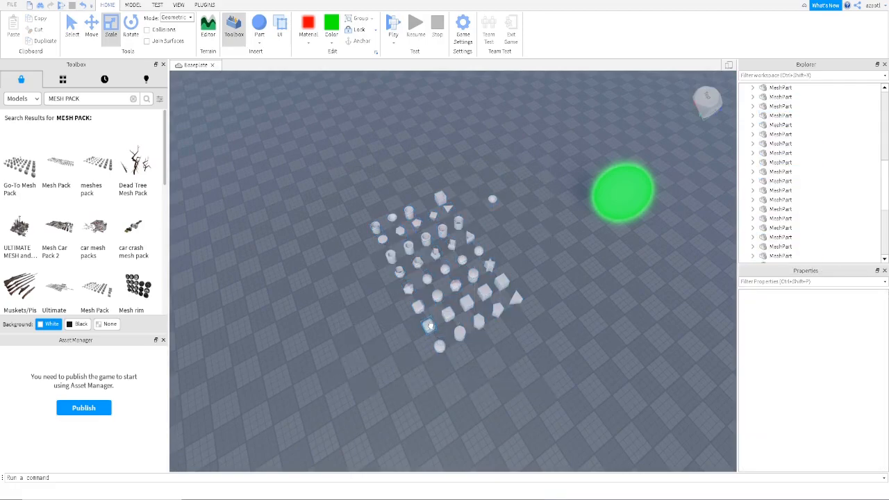
pyautogui.click(430, 326)
pyautogui.click(621, 306)
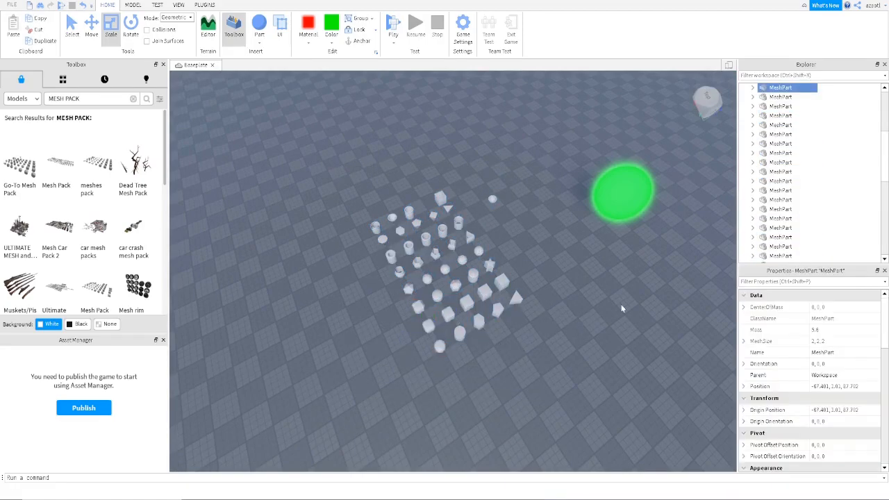
pyautogui.click(415, 326)
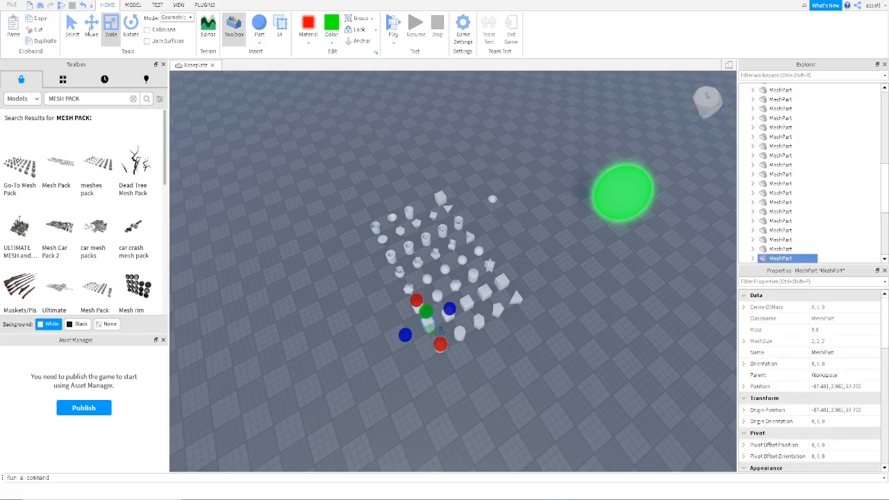
pyautogui.click(95, 27)
pyautogui.moveTo(395, 338); pyautogui.dragTo(532, 279)
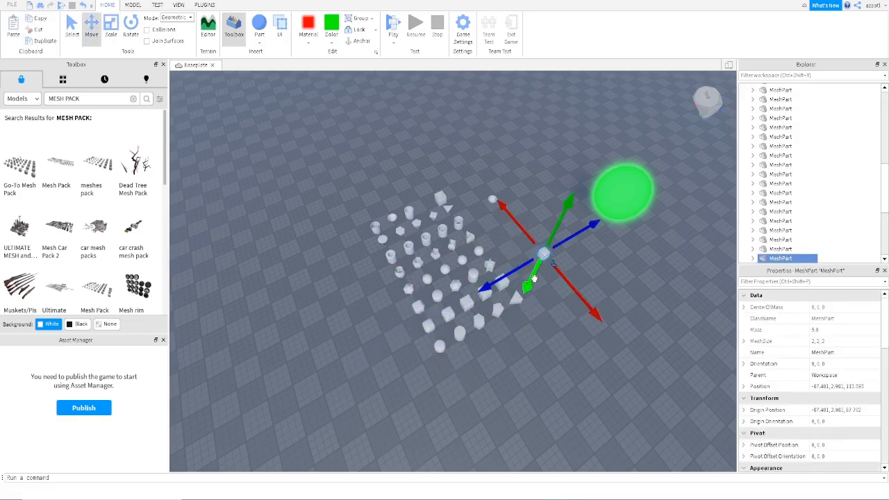
pyautogui.press('Delete')
pyautogui.moveTo(542, 341); pyautogui.dragTo(544, 348, button='right')
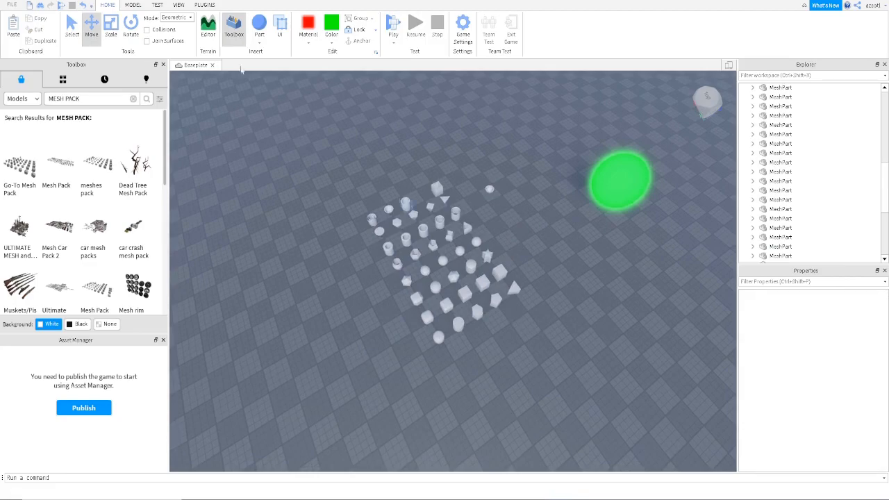
# Step: Switch the Toolbox category to Plugins and search for "SBS"
pyautogui.click(204, 4)
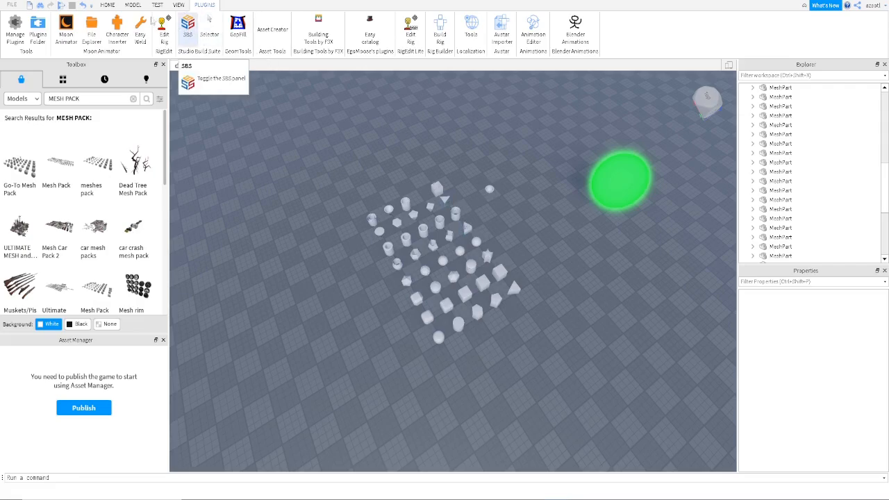
pyautogui.click(107, 5)
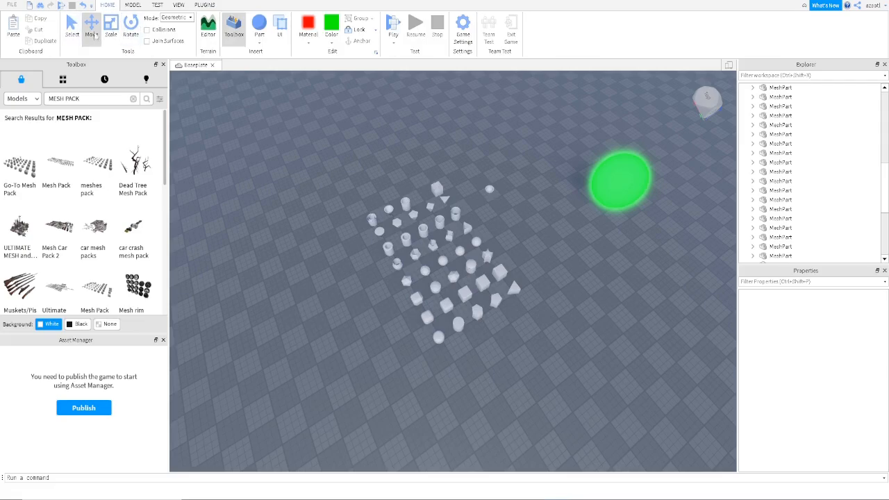
pyautogui.click(200, 6)
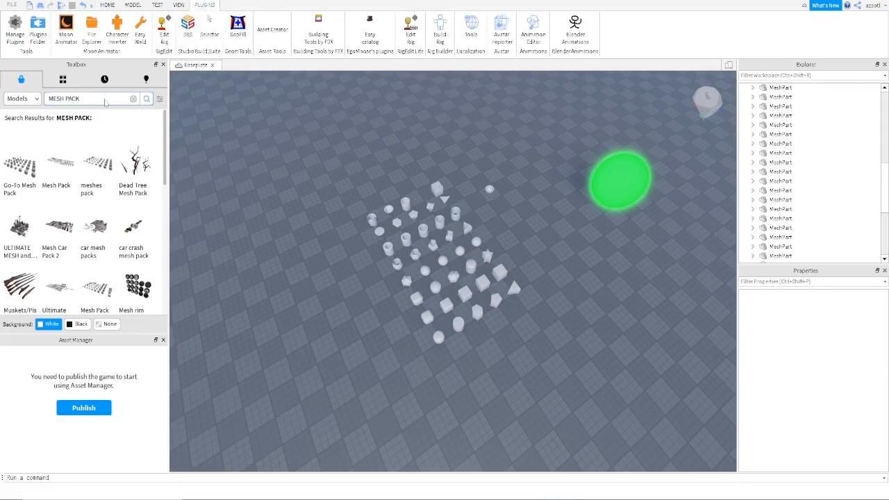
pyautogui.click(21, 99)
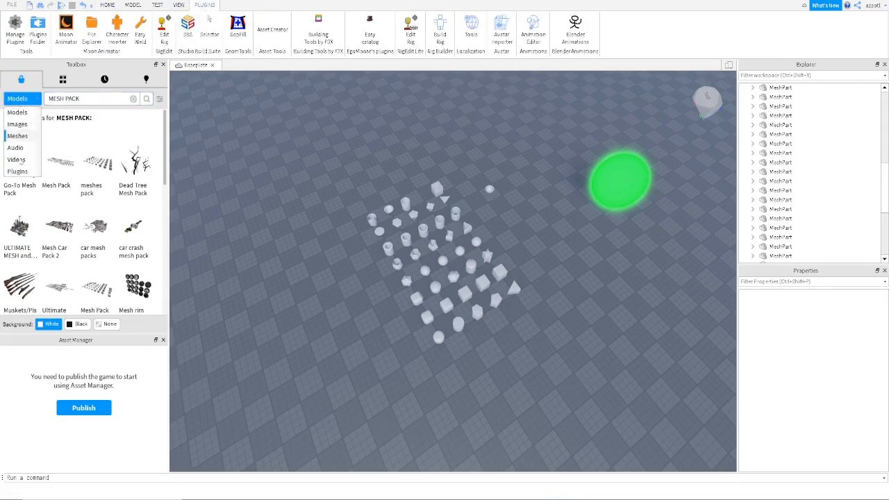
pyautogui.click(17, 171)
pyautogui.write('SBS')
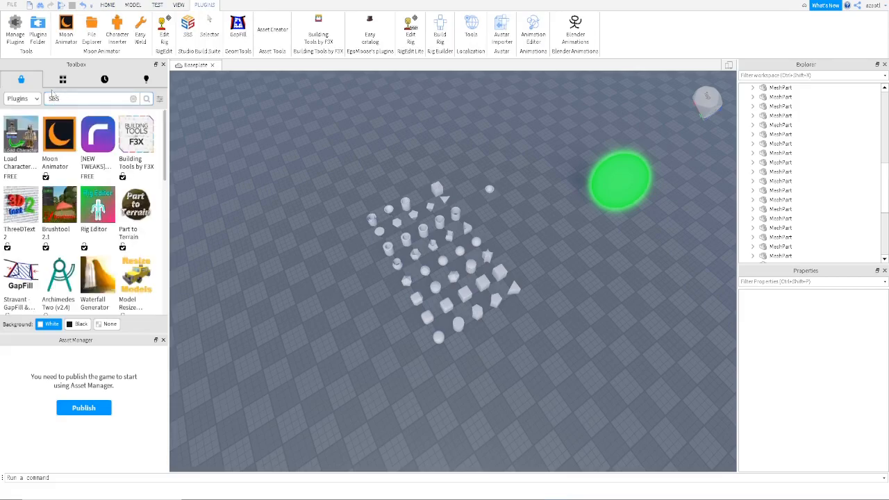
pyautogui.press('Return')
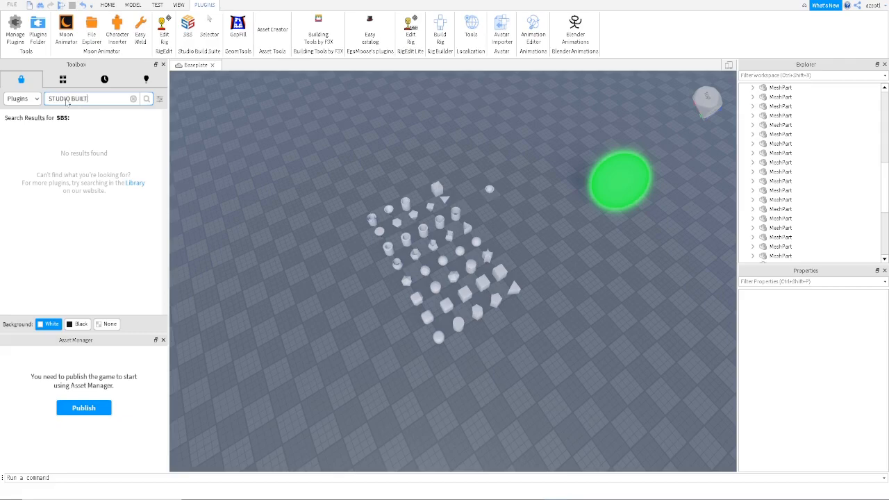
# Step: Search the Toolbox plugins for "STUDIO BUILD" and locate Studio Build Suite
pyautogui.write('D')
pyautogui.press('Return')
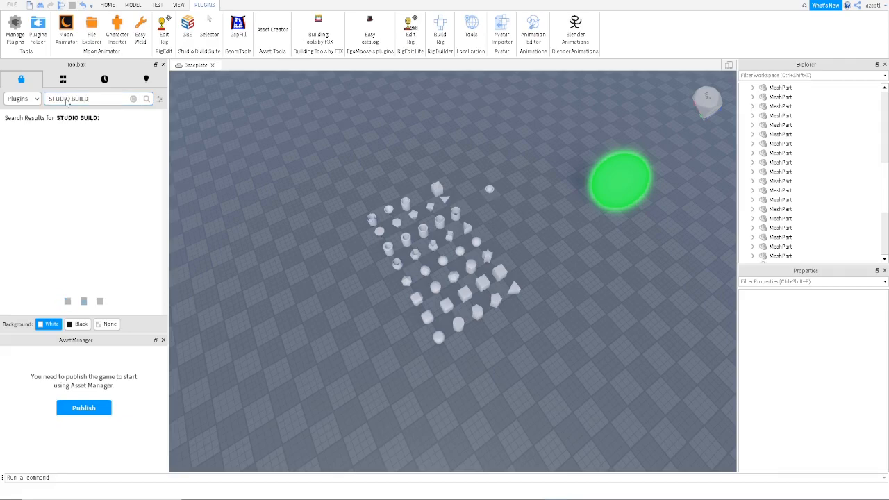
pyautogui.moveTo(25, 185)
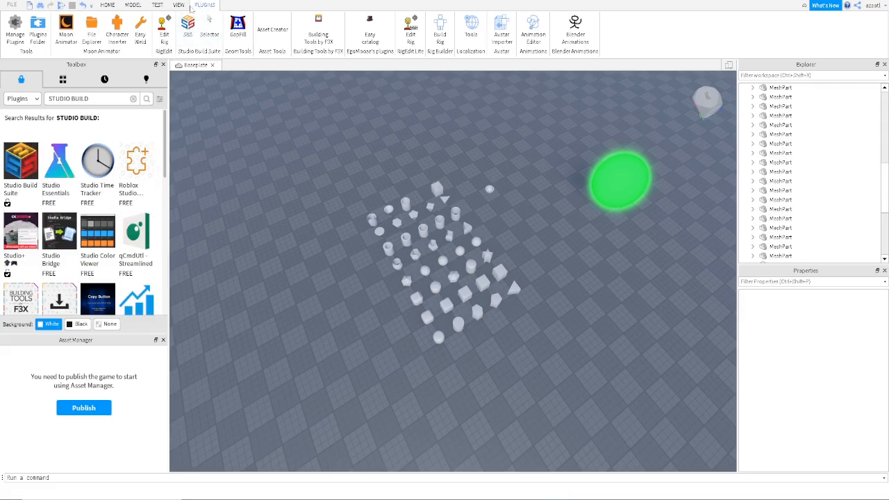
# Step: Duplicate a cube mesh from the pack, move the copy onto open baseplate near the green sphere, and raise it off the ground
pyautogui.click(108, 5)
pyautogui.moveTo(340, 251); pyautogui.dragTo(365, 259, button='right')
pyautogui.press('w')
pyautogui.scroll(-1, 365, 260)
pyautogui.click(410, 232)
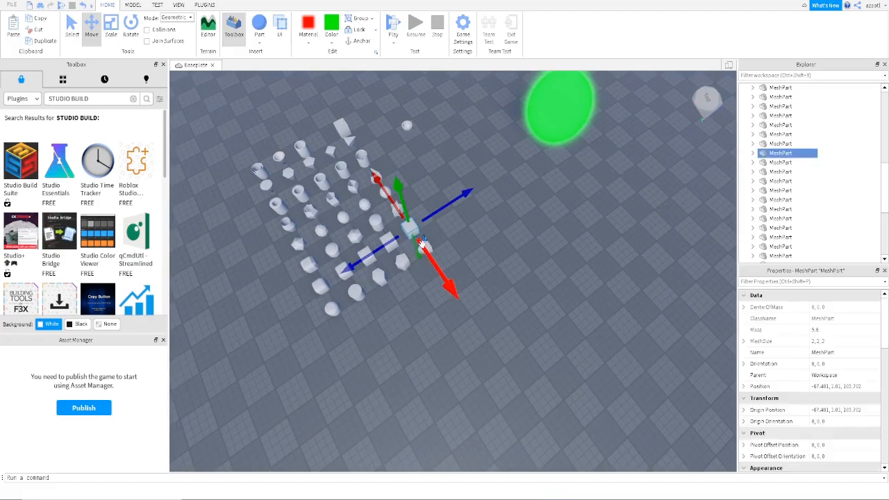
pyautogui.moveTo(422, 242); pyautogui.dragTo(569, 276)
pyautogui.moveTo(549, 275); pyautogui.dragTo(547, 277, button='right')
pyautogui.press('f')
pyautogui.press('d')
pyautogui.press('a')
pyautogui.press('s')
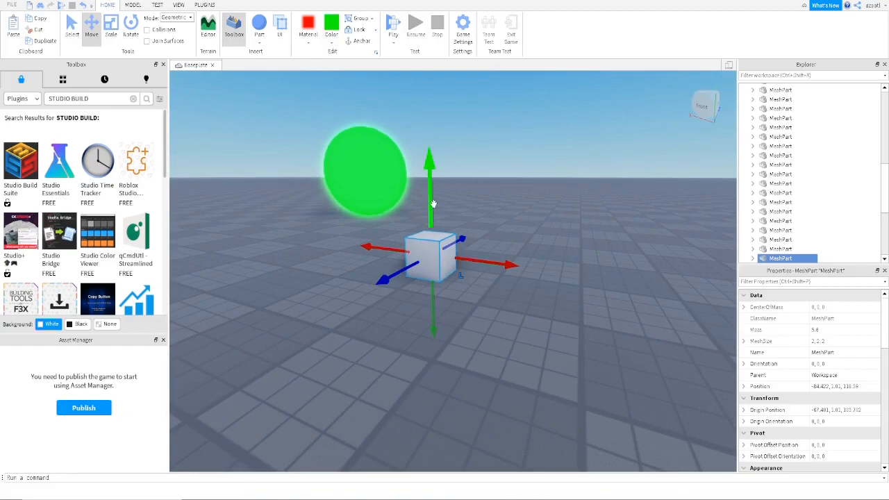
pyautogui.press('q')
# Step: Delete the green sphere part
pyautogui.click(356, 143)
pyautogui.press('Delete')
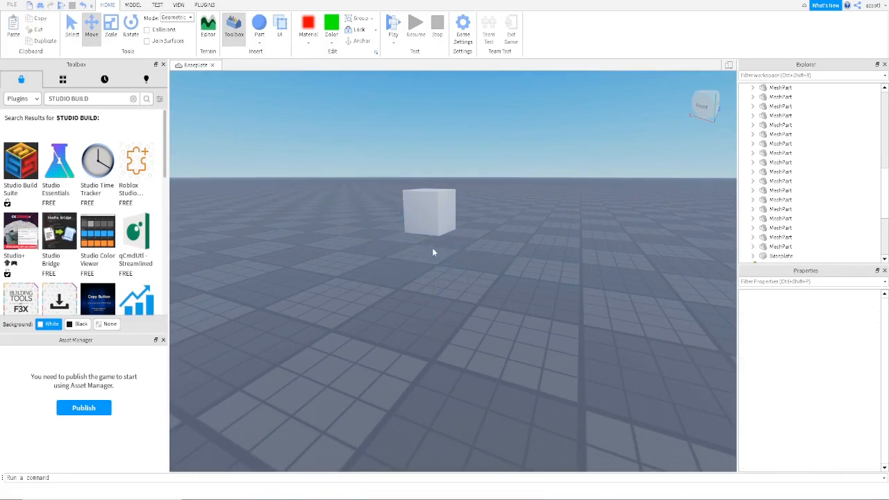
# Step: Select the duplicated cube mesh and open the Studio Build Suite (SBS) plugin panel
pyautogui.click(423, 218)
pyautogui.moveTo(424, 220); pyautogui.dragTo(421, 242, button='right')
pyautogui.rightClick(431, 237)
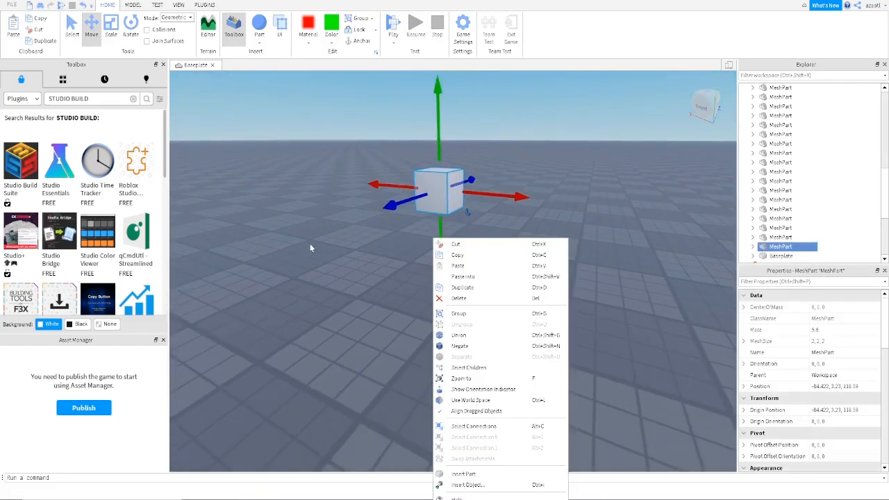
pyautogui.click(287, 187)
pyautogui.click(442, 182)
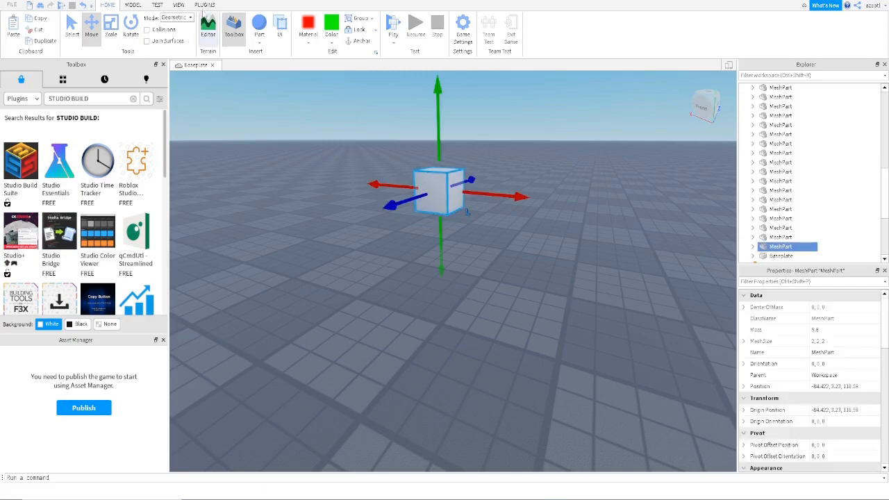
pyautogui.click(204, 5)
pyautogui.click(187, 28)
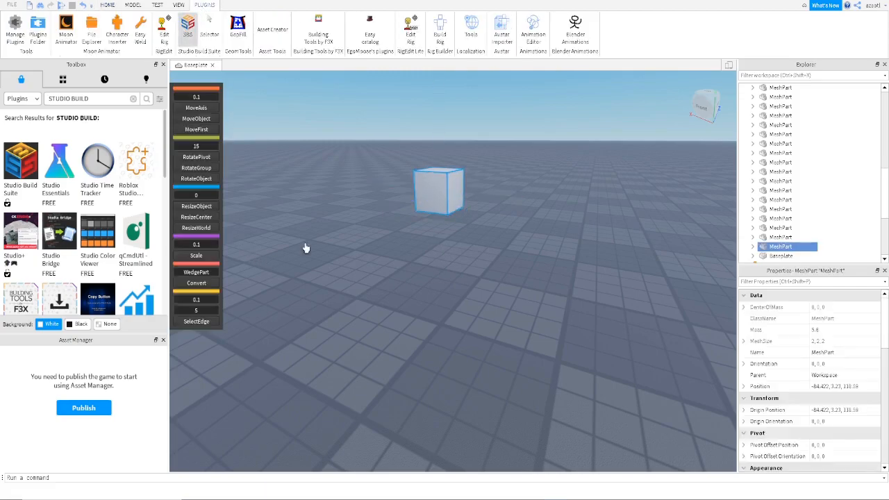
# Step: Stretch the cube mesh into a long bar with ResizeObject and slim down its cross-section
pyautogui.moveTo(198, 194)
pyautogui.click(196, 206)
pyautogui.moveTo(494, 193); pyautogui.dragTo(509, 216, button='right')
pyautogui.moveTo(508, 233); pyautogui.dragTo(409, 284)
pyautogui.moveTo(628, 213)
pyautogui.mouseDown()
pyautogui.moveTo(601, 201)
pyautogui.moveTo(612, 211)
pyautogui.mouseUp()
pyautogui.moveTo(545, 257); pyautogui.dragTo(493, 261, button='right')
pyautogui.press('a')
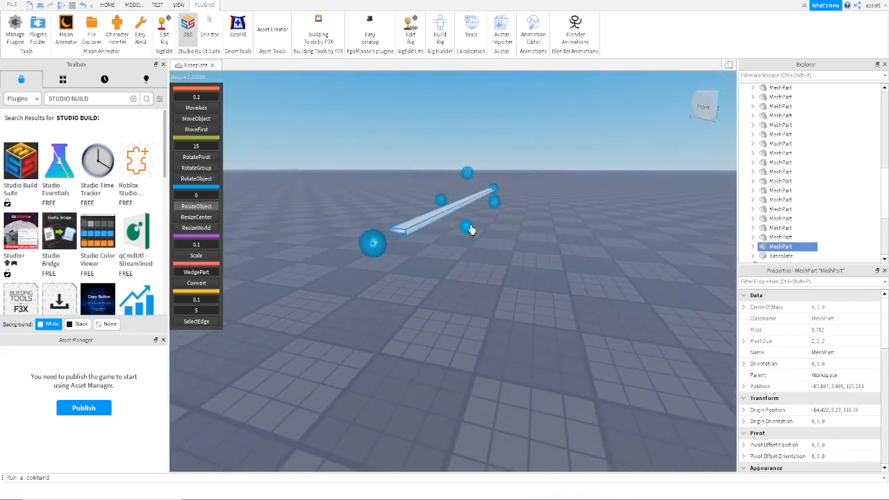
# Step: Undo the slimming of the bar and extend its bottom and top faces to make a tall block
pyautogui.moveTo(466, 248); pyautogui.dragTo(495, 253, button='right')
pyautogui.hotkey('ctrl', 'z')
pyautogui.moveTo(490, 239)
pyautogui.mouseDown()
pyautogui.moveTo(490, 218)
pyautogui.moveTo(492, 249)
pyautogui.mouseUp()
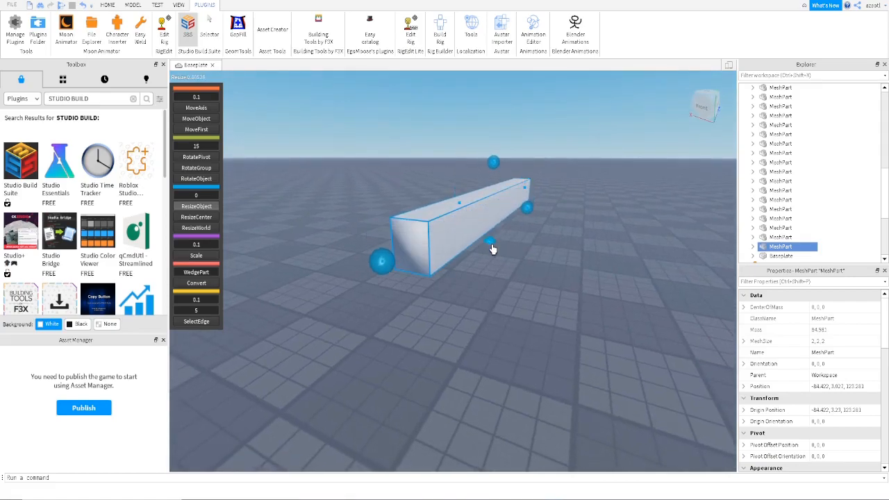
pyautogui.moveTo(493, 170); pyautogui.dragTo(495, 118)
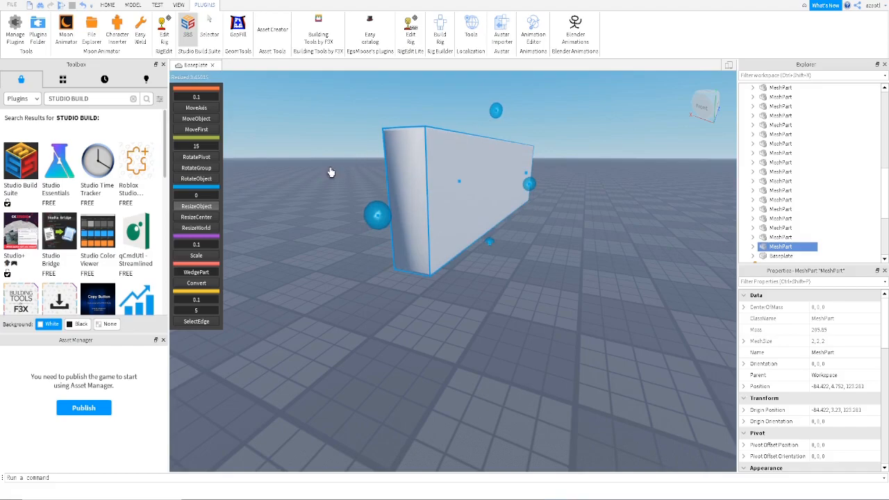
# Step: Widen the tall block evenly on both sides with ResizeCenter, and shorten its length about its centre
pyautogui.click(195, 220)
pyautogui.press('a')
pyautogui.moveTo(335, 268); pyautogui.dragTo(333, 268, button='right')
pyautogui.press('e')
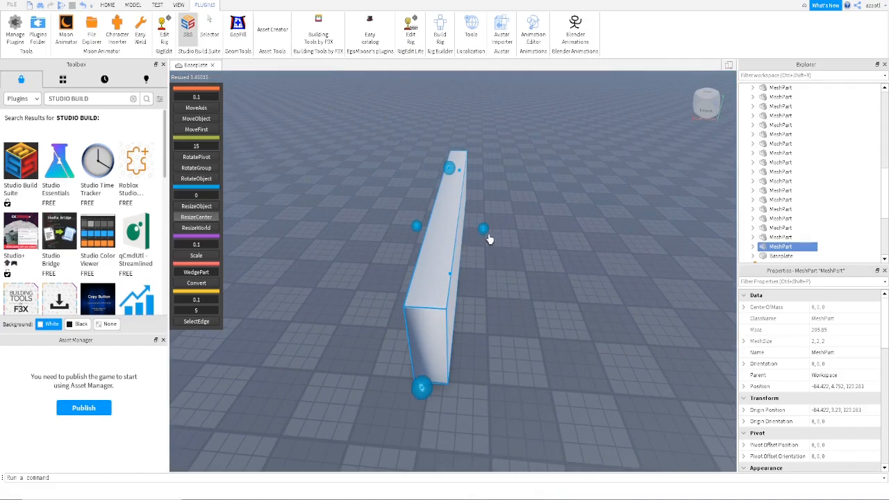
pyautogui.moveTo(489, 233); pyautogui.dragTo(643, 236)
pyautogui.moveTo(421, 383); pyautogui.dragTo(448, 329)
# Step: Shorten the block from one end with ResizeWorld, and switch back to ResizeObject
pyautogui.click(197, 229)
pyautogui.moveTo(448, 329); pyautogui.dragTo(449, 329, button='right')
pyautogui.moveTo(288, 297); pyautogui.dragTo(364, 277)
pyautogui.click(182, 207)
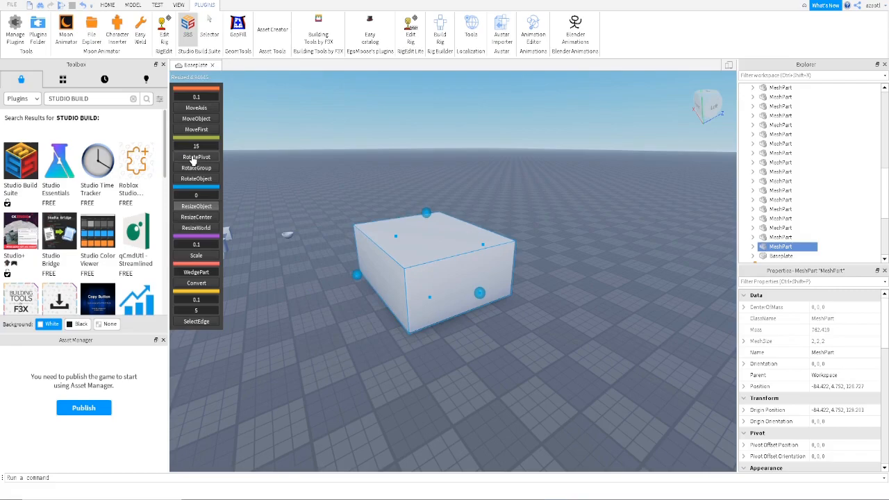
# Step: Try out RotatePivot and RotateObject on the block, using the rotation ring around its vertical axis
pyautogui.click(188, 158)
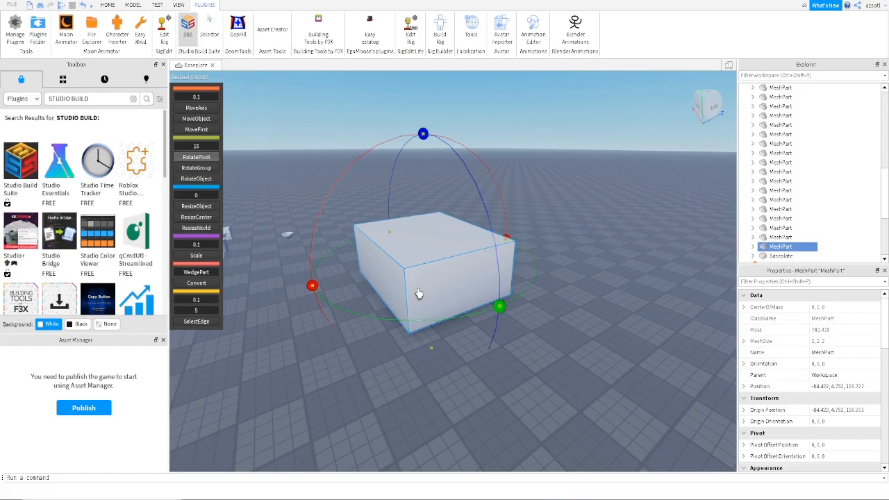
pyautogui.moveTo(497, 312)
pyautogui.mouseDown()
pyautogui.moveTo(420, 321)
pyautogui.moveTo(501, 308)
pyautogui.moveTo(423, 319)
pyautogui.moveTo(491, 316)
pyautogui.mouseUp()
pyautogui.click(212, 180)
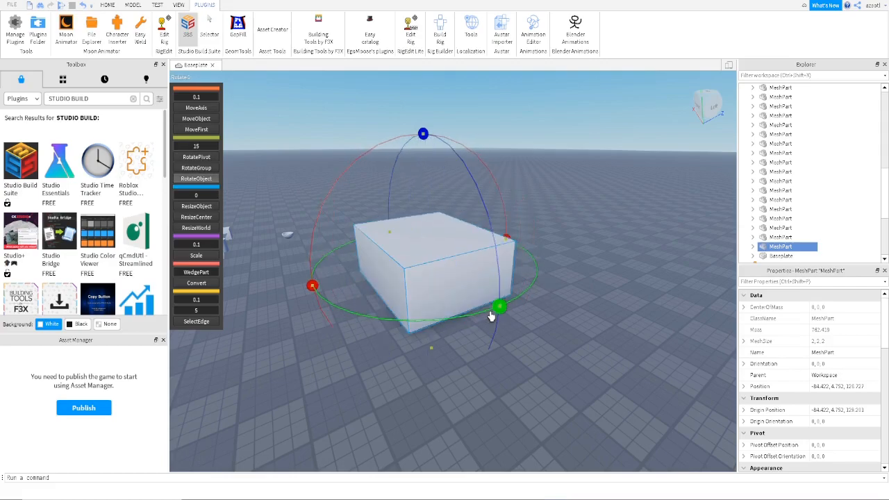
pyautogui.click(197, 158)
# Step: Shift the block horizontally along its length with MoveAxis, and raise it 2.2 studs with MoveObject
pyautogui.click(196, 108)
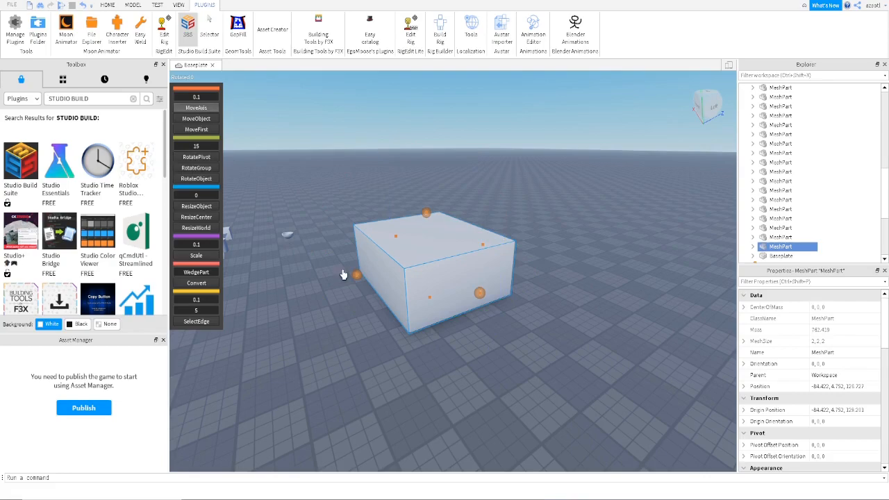
pyautogui.moveTo(360, 278); pyautogui.dragTo(326, 293)
pyautogui.click(197, 118)
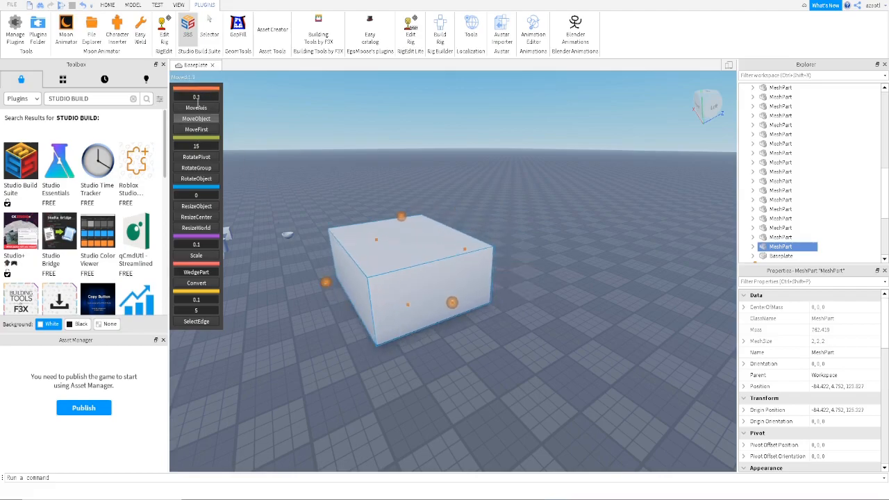
pyautogui.moveTo(402, 216); pyautogui.dragTo(400, 193)
# Step: Duplicate the block and use MoveAxis to raise the copy 4.4 studs and offset it horizontally like a stair step
pyautogui.click(200, 109)
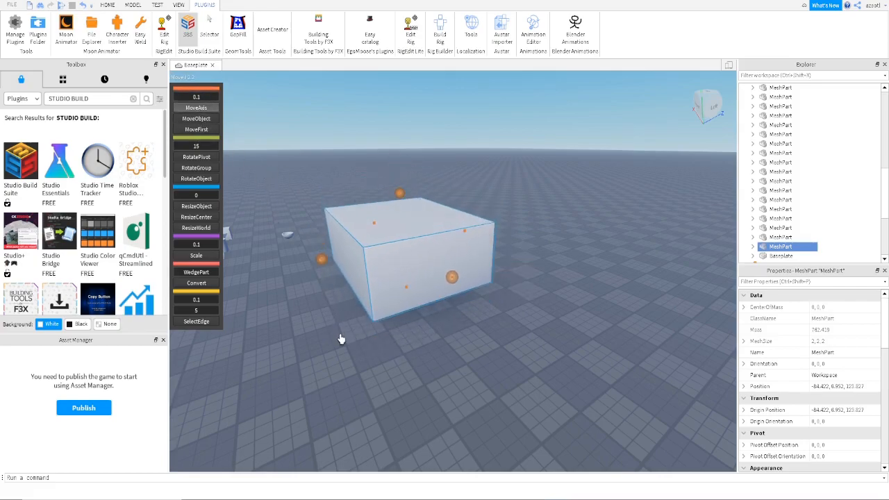
pyautogui.click(341, 338)
pyautogui.moveTo(348, 346); pyautogui.dragTo(365, 347, button='right')
pyautogui.click(347, 280)
pyautogui.moveTo(331, 301); pyautogui.dragTo(375, 298, button='right')
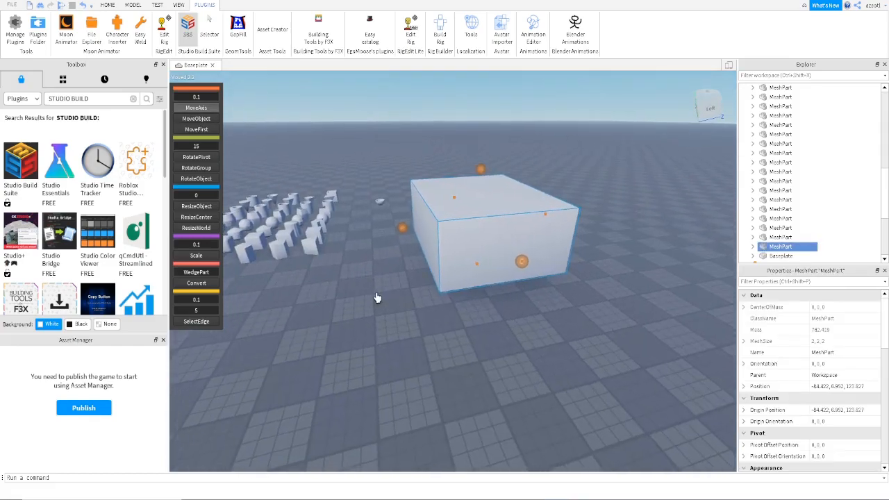
pyautogui.hotkey('ctrl', 'd')
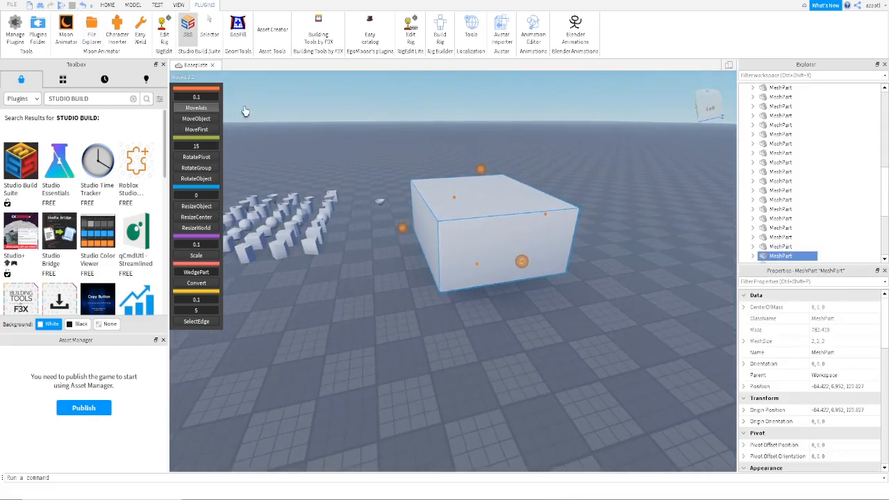
pyautogui.moveTo(478, 170); pyautogui.dragTo(483, 115)
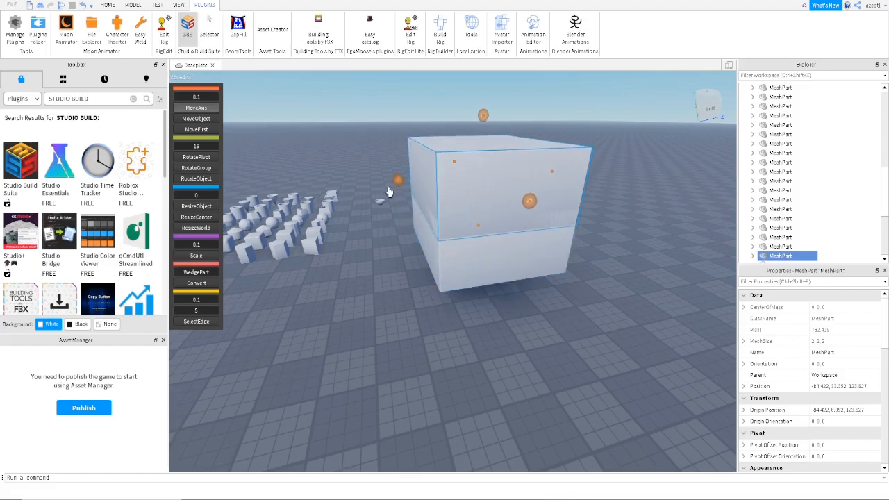
pyautogui.moveTo(396, 184); pyautogui.dragTo(456, 178)
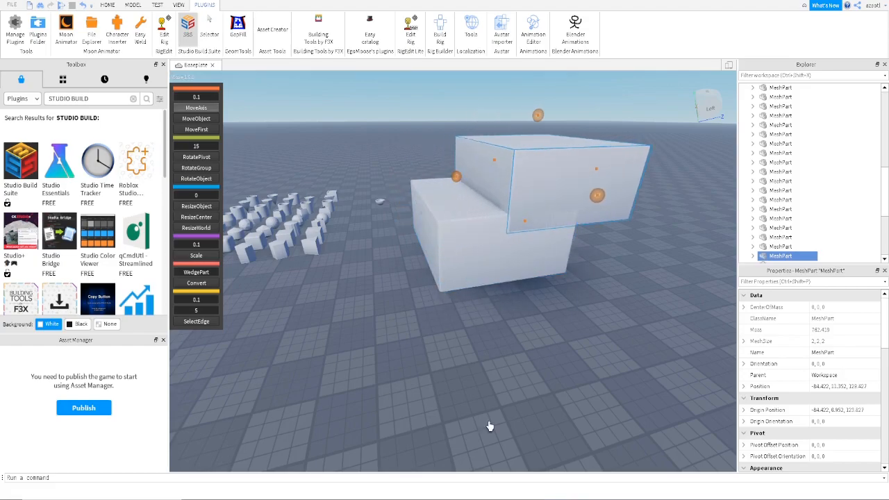
# Step: Select both stacked blocks and narrow them together from one side with ResizeObject
pyautogui.click(467, 264)
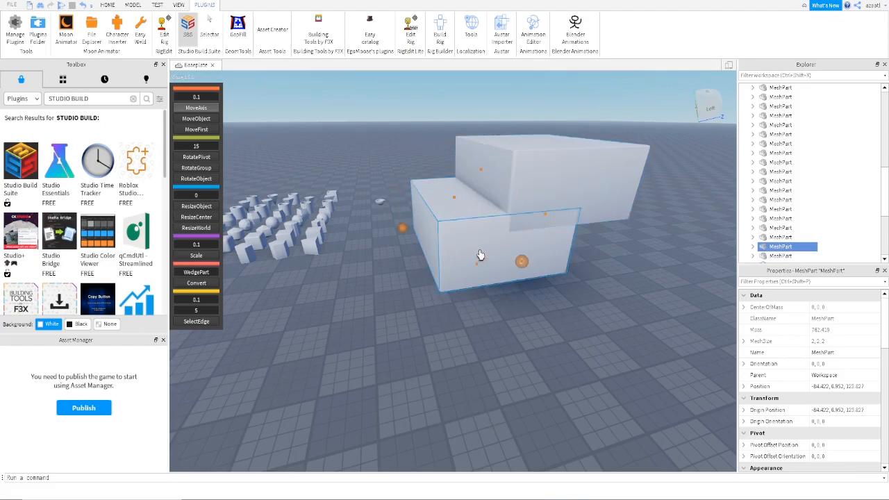
pyautogui.keyDown('ctrl'); pyautogui.click(522, 195); pyautogui.keyUp('ctrl')
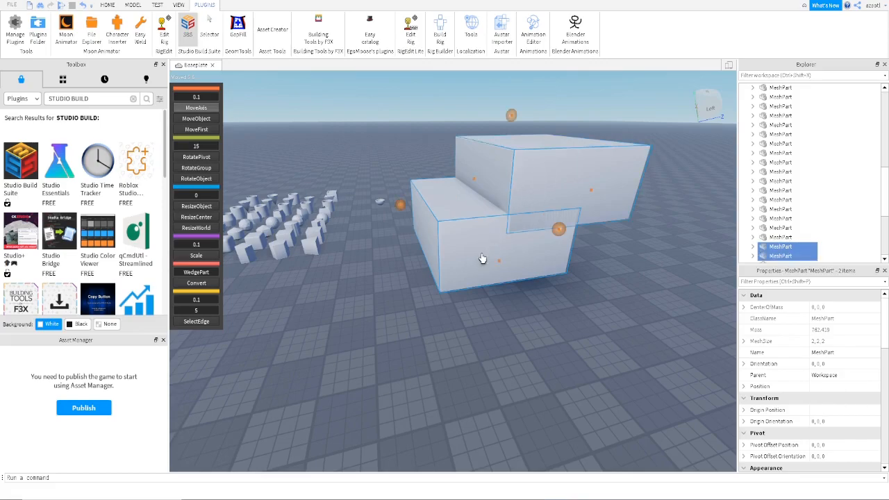
pyautogui.press('a')
pyautogui.moveTo(450, 341); pyautogui.dragTo(437, 337, button='right')
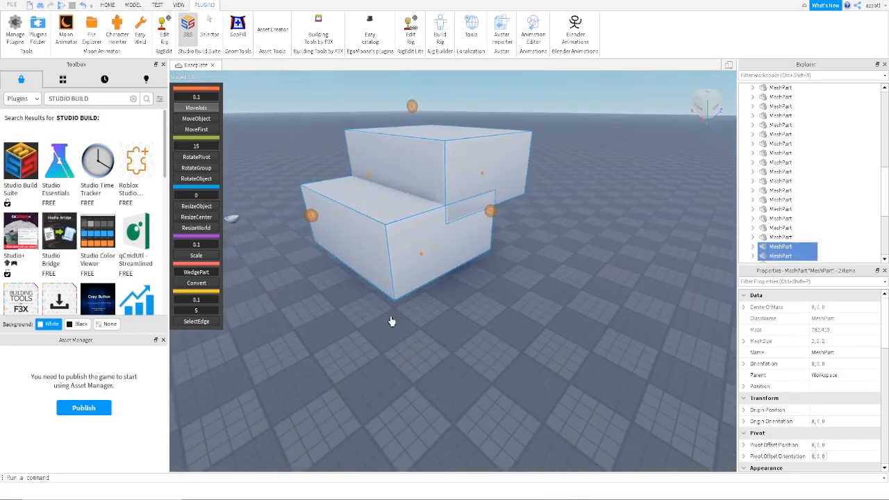
pyautogui.click(196, 206)
pyautogui.press('a')
pyautogui.moveTo(327, 324); pyautogui.dragTo(329, 325, button='right')
pyautogui.moveTo(587, 257); pyautogui.dragTo(535, 274)
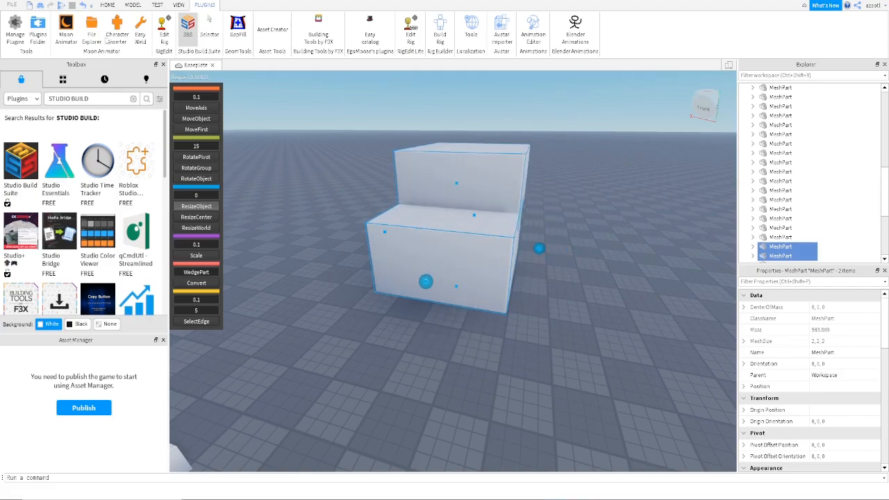
# Step: Close Studio Build Suite and try to resize both selected blocks with the built-in Scale tool
pyautogui.click(187, 28)
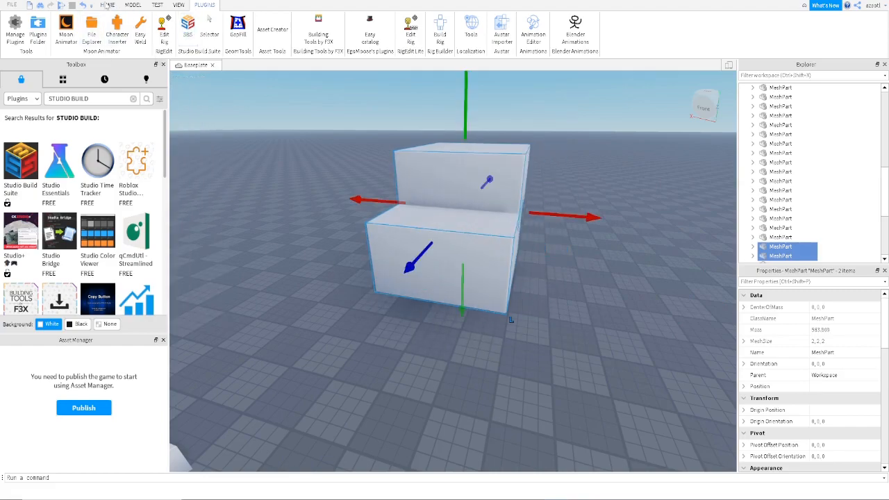
pyautogui.click(108, 5)
pyautogui.click(110, 29)
pyautogui.moveTo(435, 295); pyautogui.dragTo(435, 282, button='right')
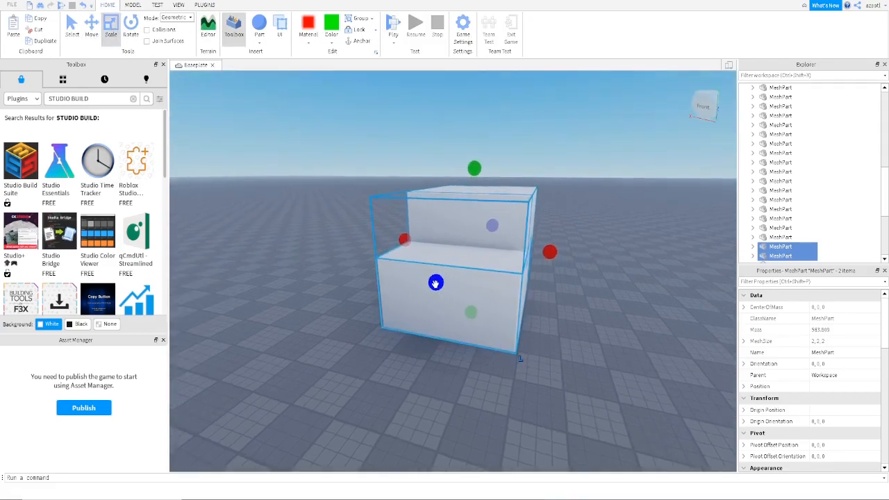
pyautogui.scroll(-2, 436, 282)
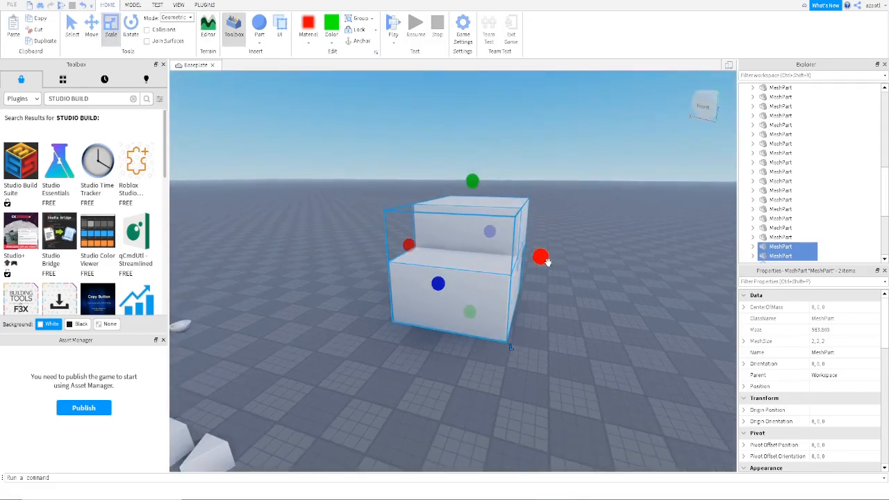
pyautogui.moveTo(540, 258); pyautogui.dragTo(553, 323)
# Step: Reopen Studio Build Suite and use ResizeObject to widen both blocks together and slightly increase their height
pyautogui.click(205, 5)
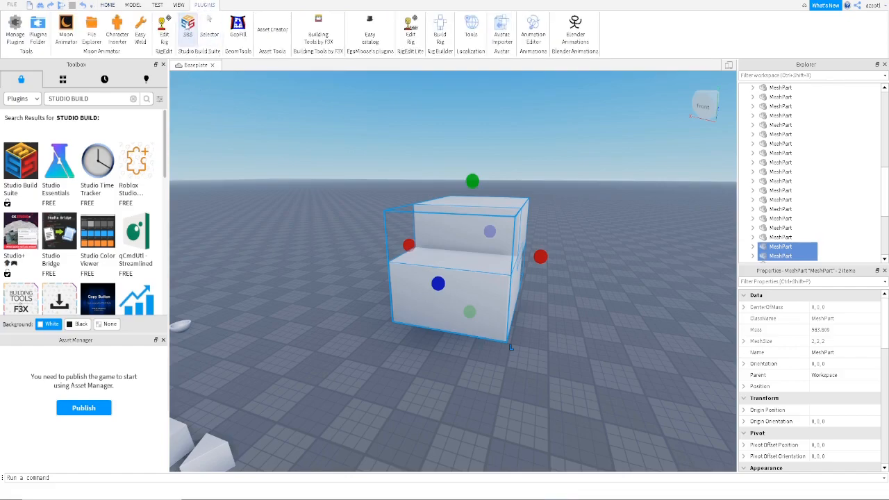
pyautogui.click(188, 31)
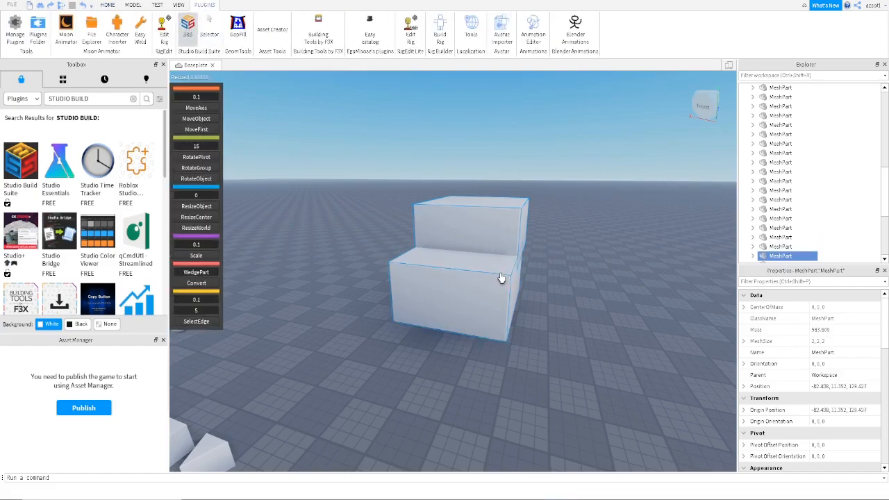
pyautogui.click(196, 207)
pyautogui.moveTo(540, 231); pyautogui.dragTo(674, 257)
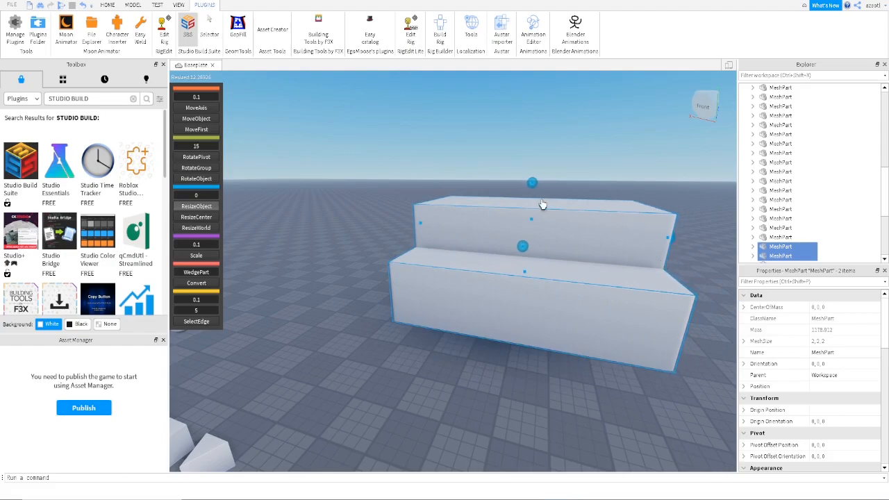
pyautogui.moveTo(532, 193)
pyautogui.mouseDown()
pyautogui.moveTo(530, 223)
pyautogui.moveTo(535, 114)
pyautogui.moveTo(531, 220)
pyautogui.moveTo(533, 177)
pyautogui.mouseUp()
pyautogui.moveTo(551, 260)
pyautogui.mouseDown(button='right')
pyautogui.moveTo(566, 260)
pyautogui.moveTo(553, 262)
pyautogui.mouseUp(button='right')
pyautogui.press('s')
pyautogui.press('d')
pyautogui.press('w')
pyautogui.press('a')
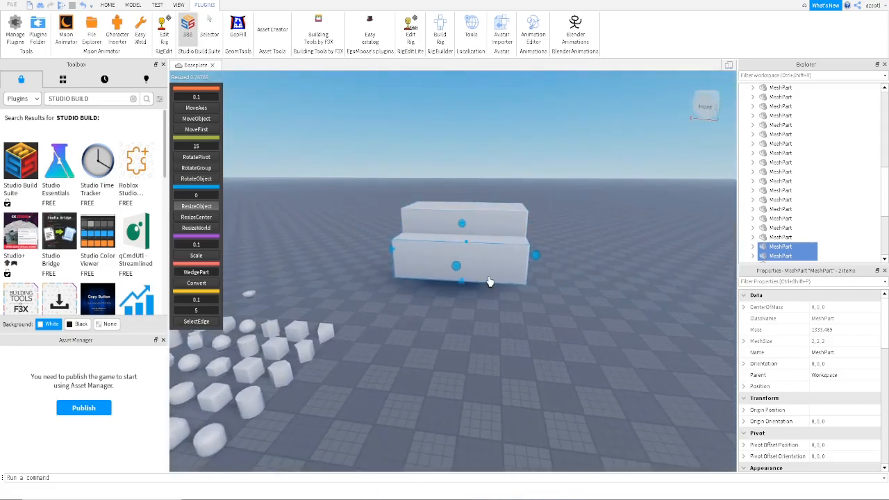
# Step: Delete both stacked blocks from the baseplate
pyautogui.click(490, 281)
pyautogui.press('Delete')
pyautogui.moveTo(487, 300); pyautogui.dragTo(480, 302, button='right')
pyautogui.click(554, 237)
pyautogui.press('Delete')
pyautogui.press('w')
pyautogui.press('d')
pyautogui.press('s')
# Step: Switch the Toolbox category to Images and search for "golem"
pyautogui.click(19, 100)
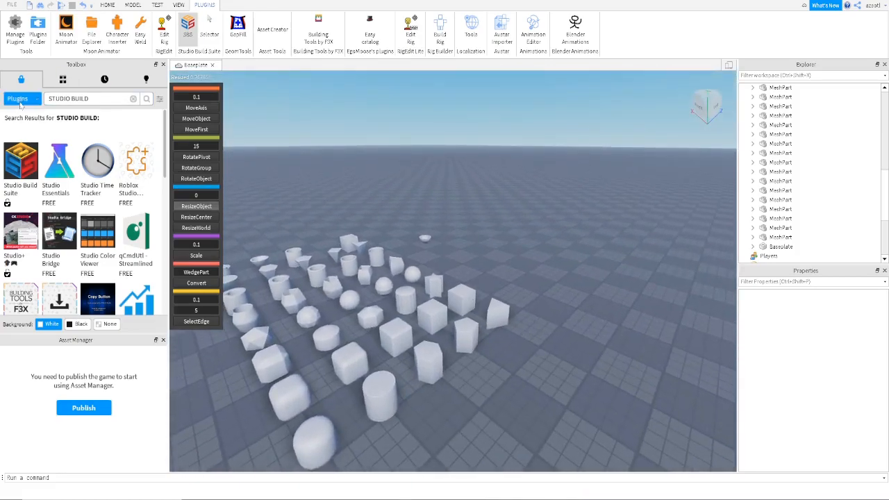
pyautogui.click(18, 112)
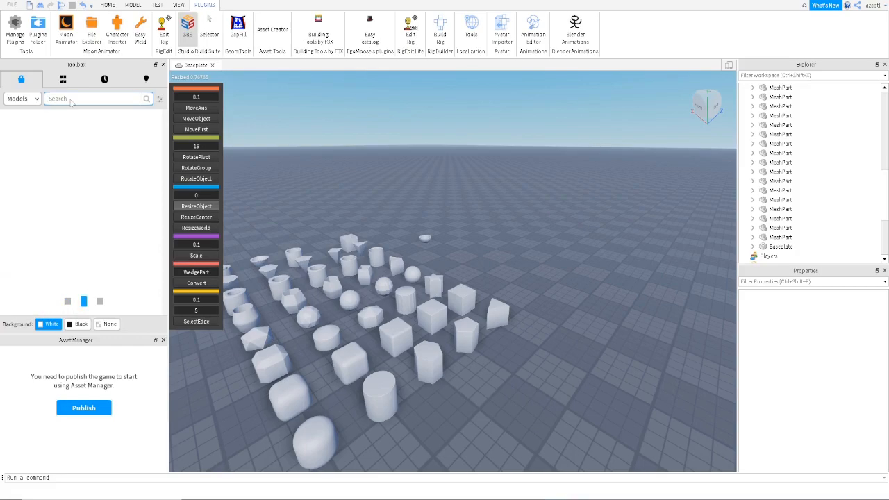
pyautogui.click(19, 98)
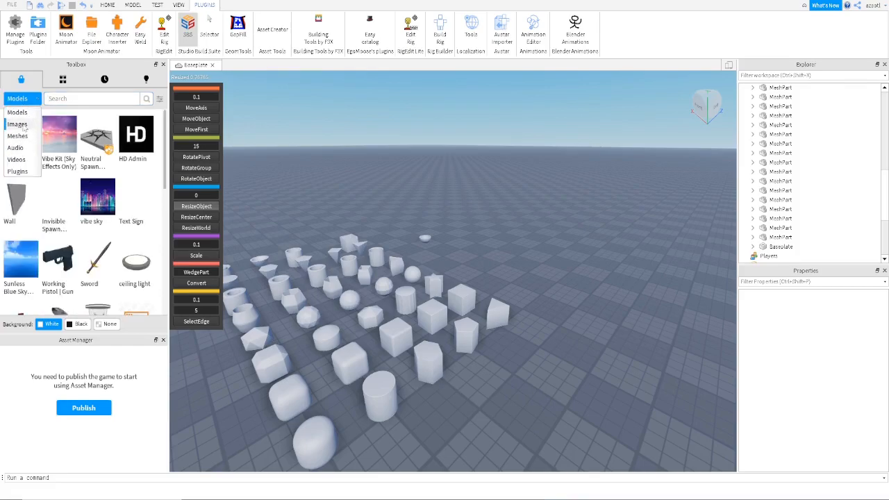
pyautogui.click(18, 124)
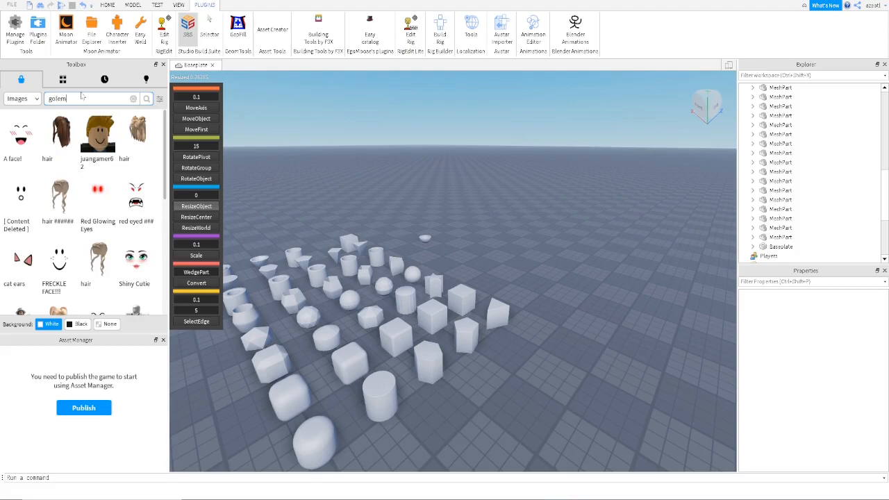
pyautogui.click(81, 96)
pyautogui.write('golem')
pyautogui.press('Return')
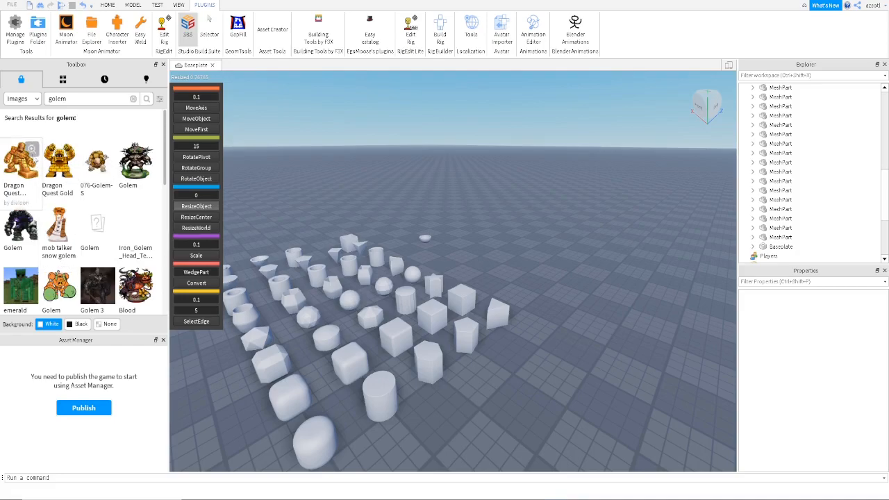
# Step: Browse the golem image results for a suitable reference picture
pyautogui.scroll(-2, 82, 250)
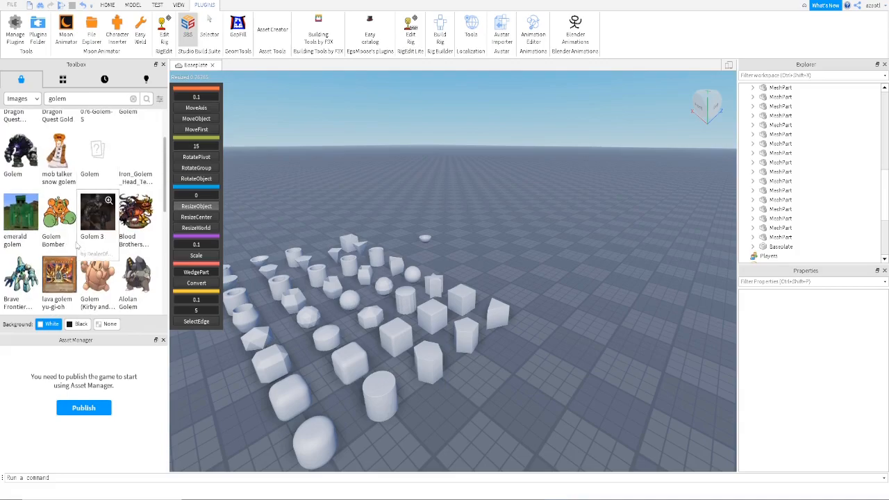
pyautogui.scroll(-4, 77, 243)
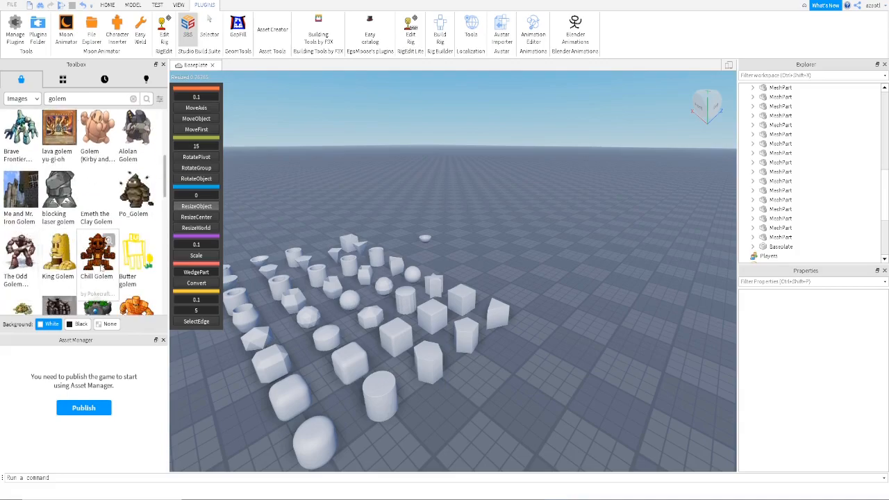
pyautogui.scroll(-2, 101, 268)
pyautogui.scroll(-2, 99, 265)
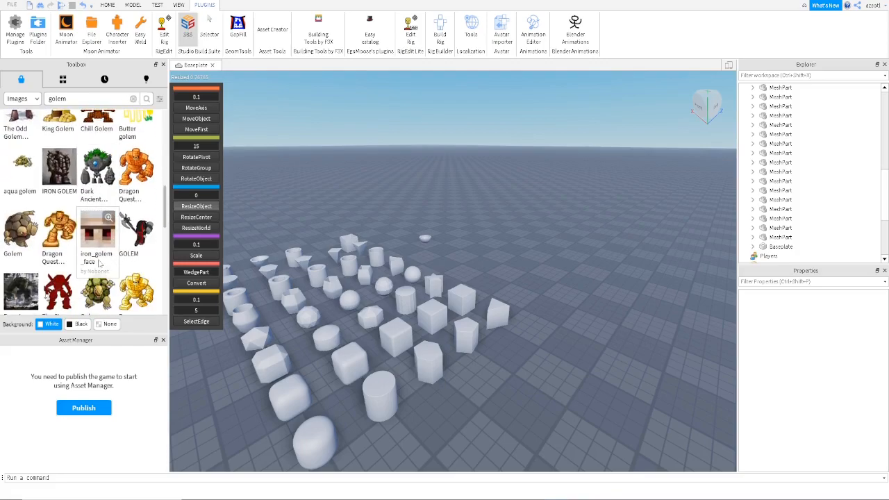
pyautogui.scroll(-5, 100, 264)
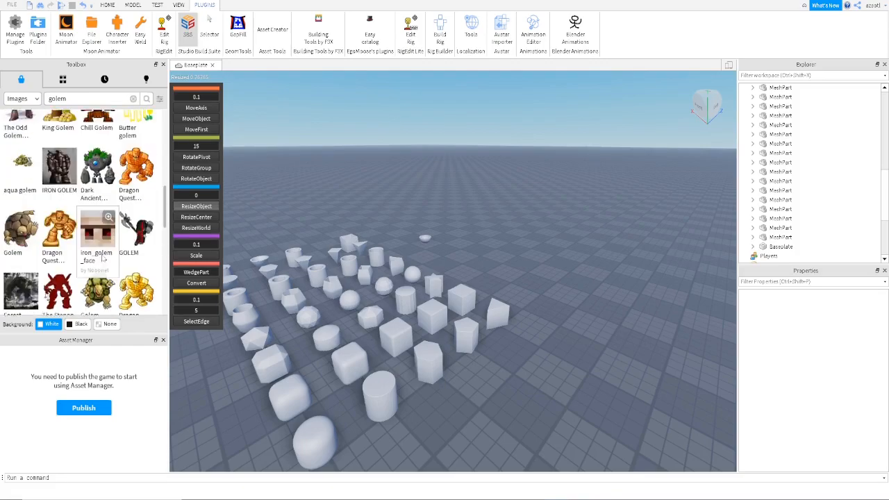
pyautogui.scroll(3, 103, 261)
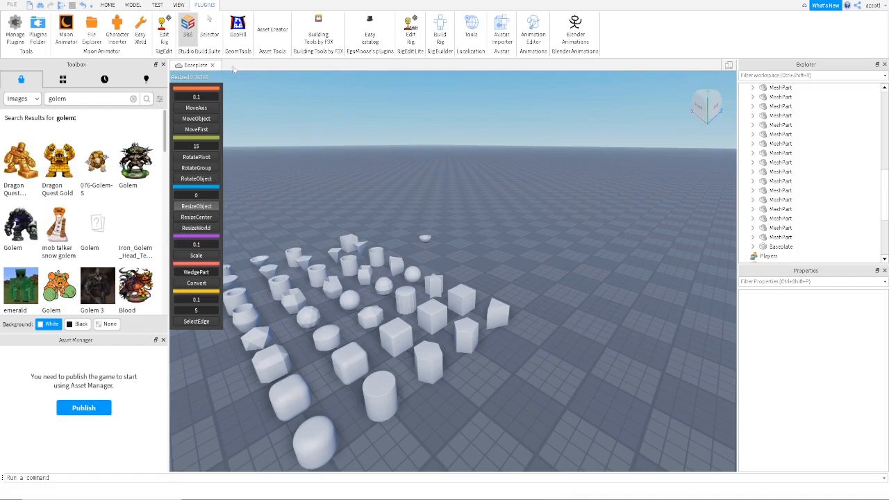
# Step: Insert a block part onto the baseplate
pyautogui.click(138, 5)
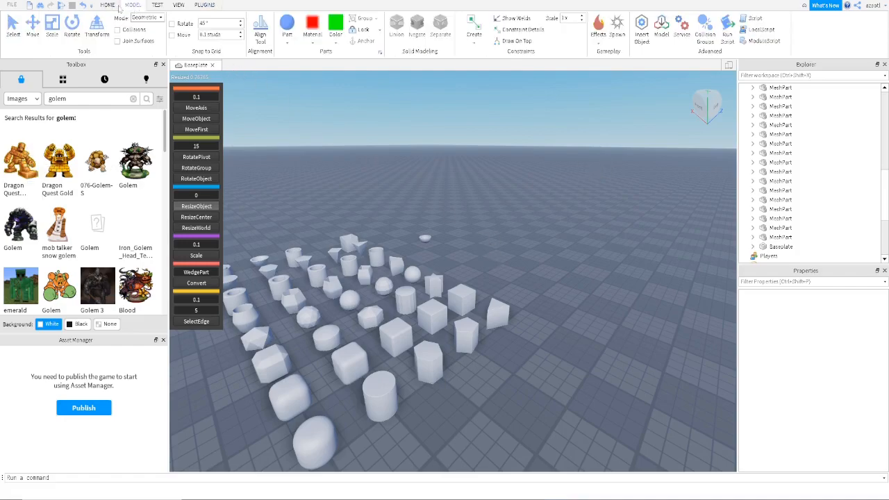
pyautogui.click(287, 40)
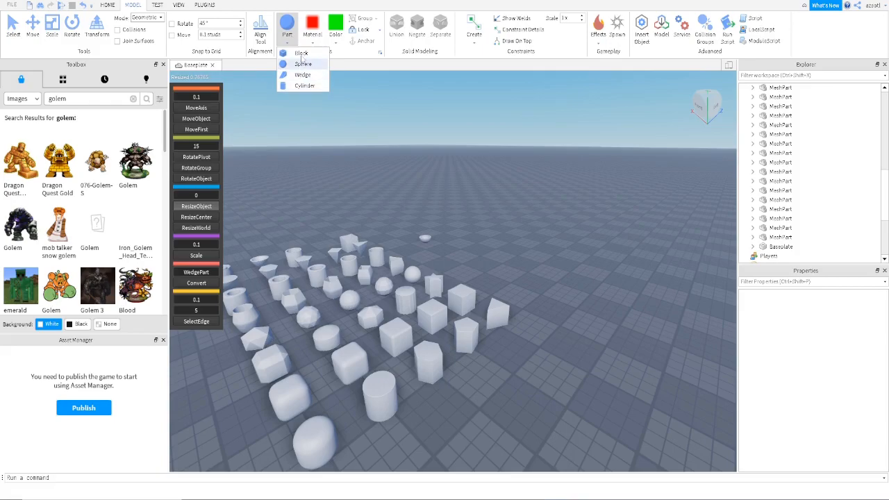
pyautogui.click(302, 63)
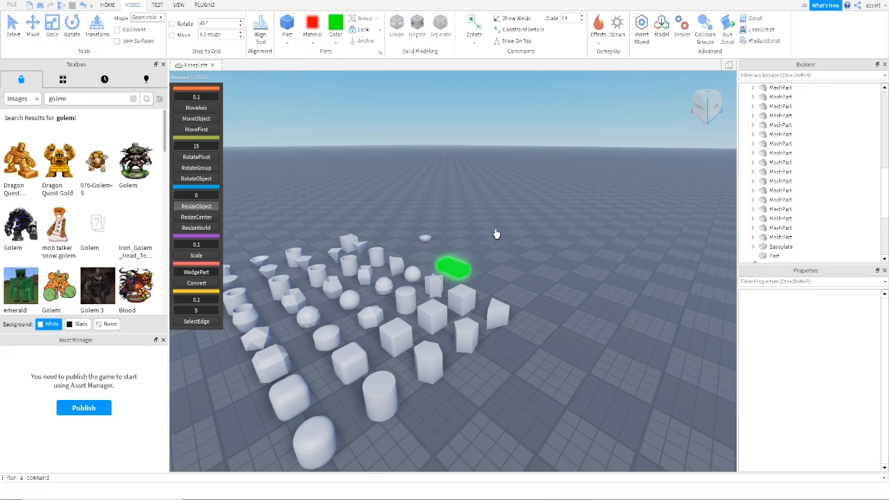
# Step: Close Studio Build Suite, move the new green block away from the mesh parts and scale it into a large upright panel
pyautogui.click(452, 269)
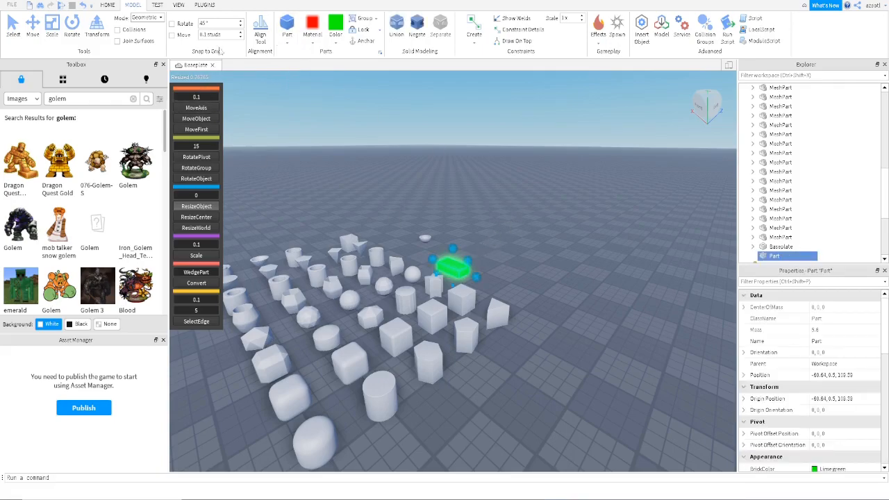
pyautogui.click(205, 5)
pyautogui.click(188, 31)
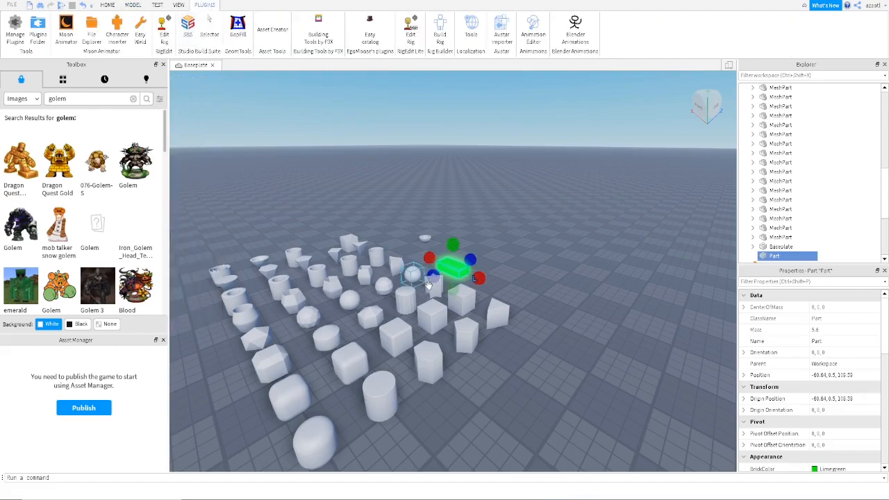
pyautogui.moveTo(456, 269); pyautogui.dragTo(523, 260)
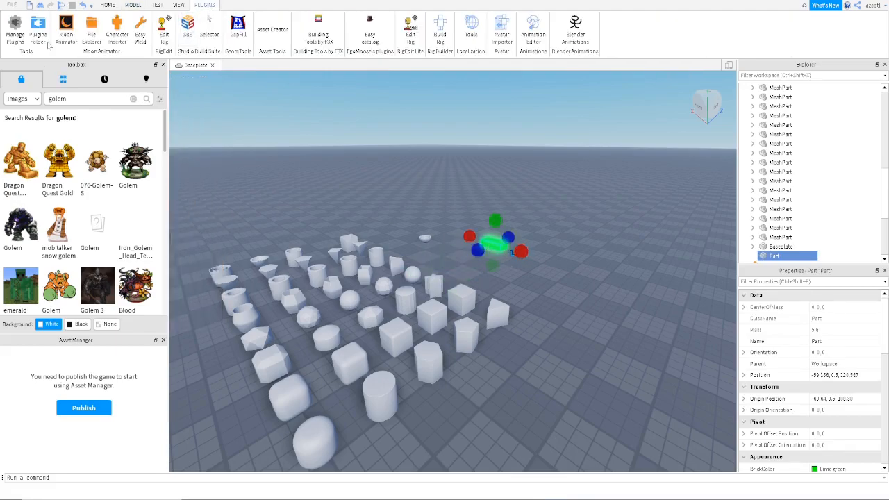
pyautogui.moveTo(495, 221); pyautogui.dragTo(497, 102)
pyautogui.moveTo(527, 194); pyautogui.dragTo(683, 220)
# Step: Change the green panel's material to Ice
pyautogui.click(133, 5)
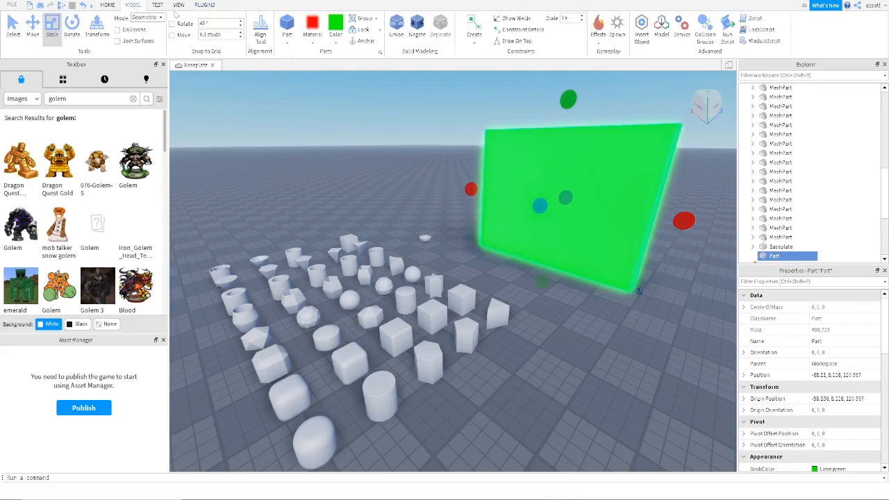
pyautogui.click(333, 43)
pyautogui.click(312, 42)
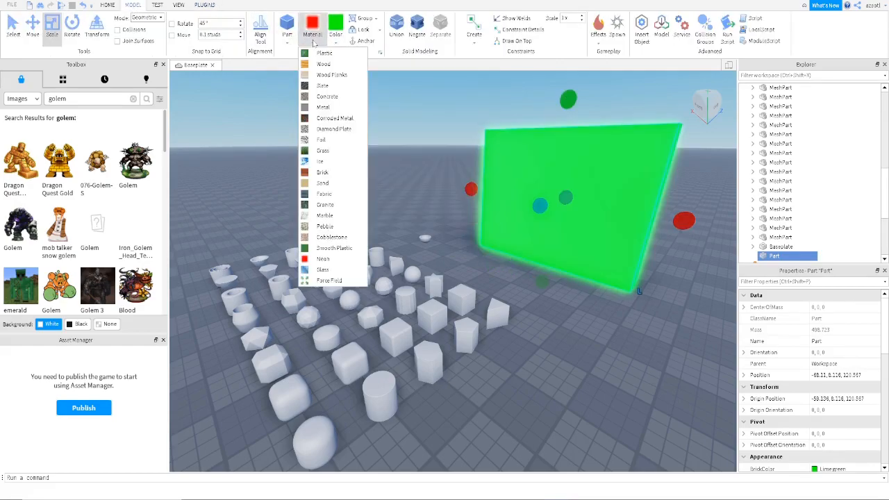
pyautogui.click(329, 161)
pyautogui.click(577, 300)
pyautogui.click(583, 208)
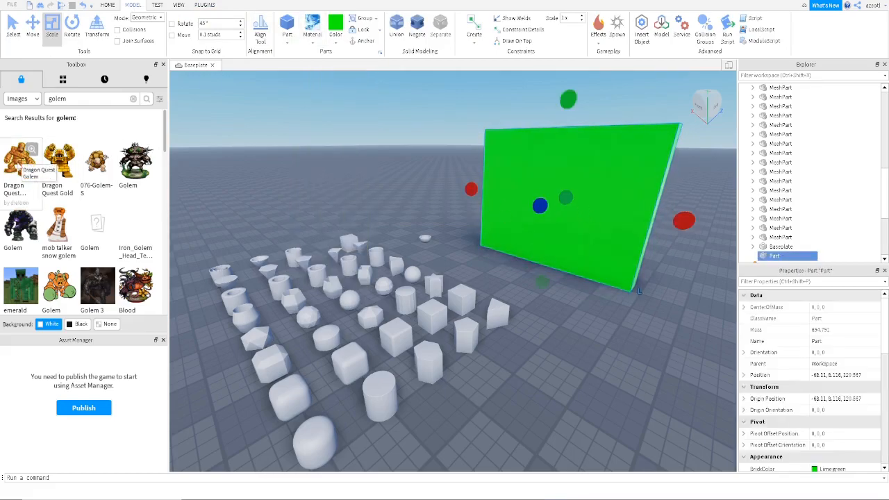
# Step: Apply the Dragon Quest Golem image to the panel's front face and move the panel farther from the mesh parts
pyautogui.moveTo(403, 179); pyautogui.dragTo(569, 185)
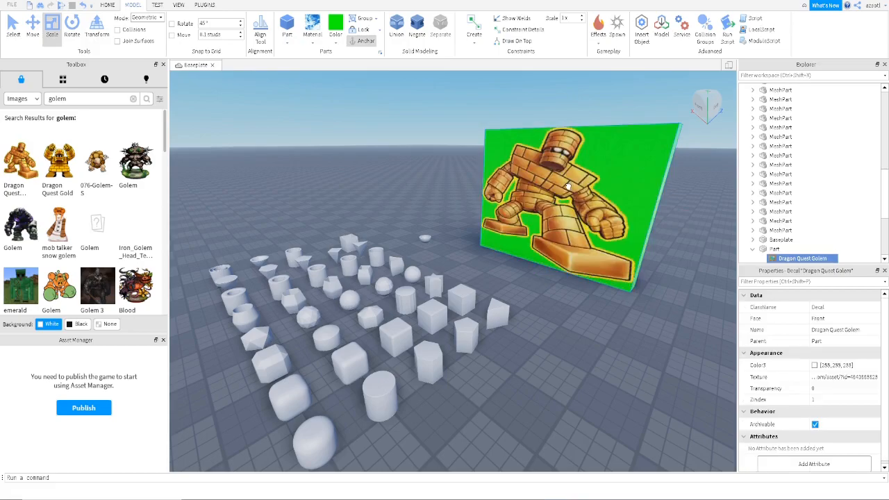
pyautogui.moveTo(566, 327); pyautogui.dragTo(570, 338, button='right')
pyautogui.scroll(-5, 569, 338)
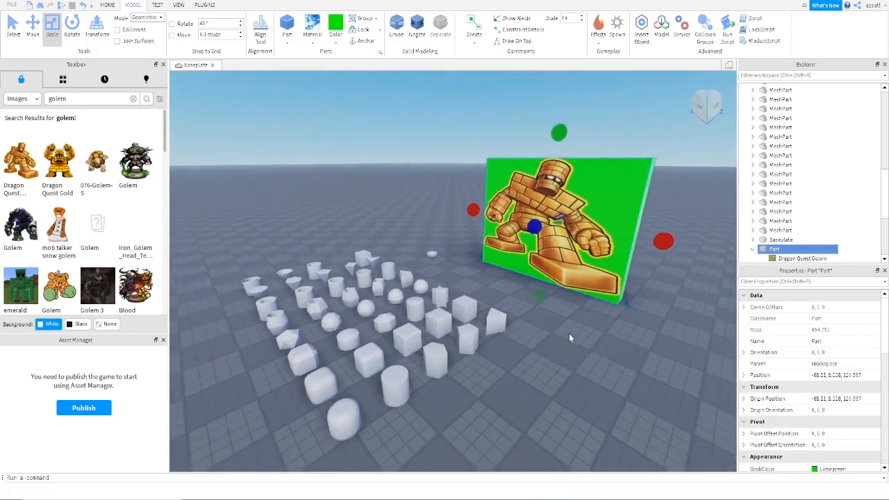
pyautogui.moveTo(530, 262); pyautogui.dragTo(580, 246)
pyautogui.moveTo(507, 303); pyautogui.dragTo(493, 325, button='right')
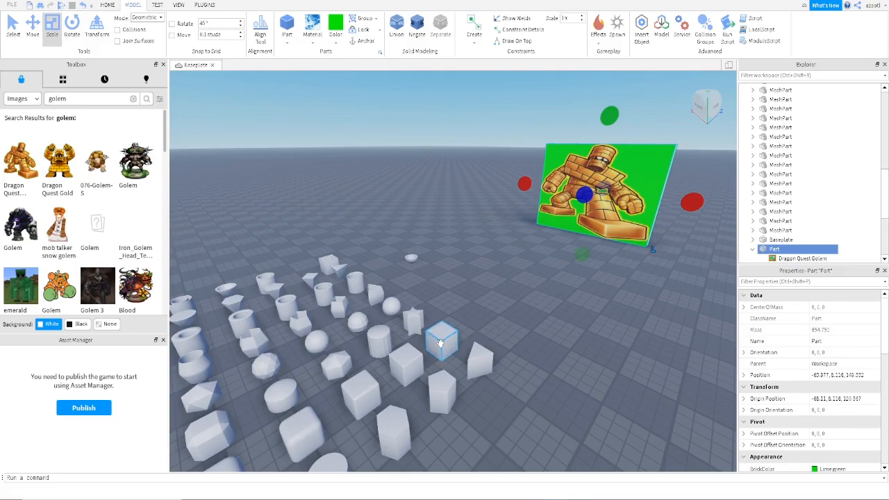
pyautogui.press('a')
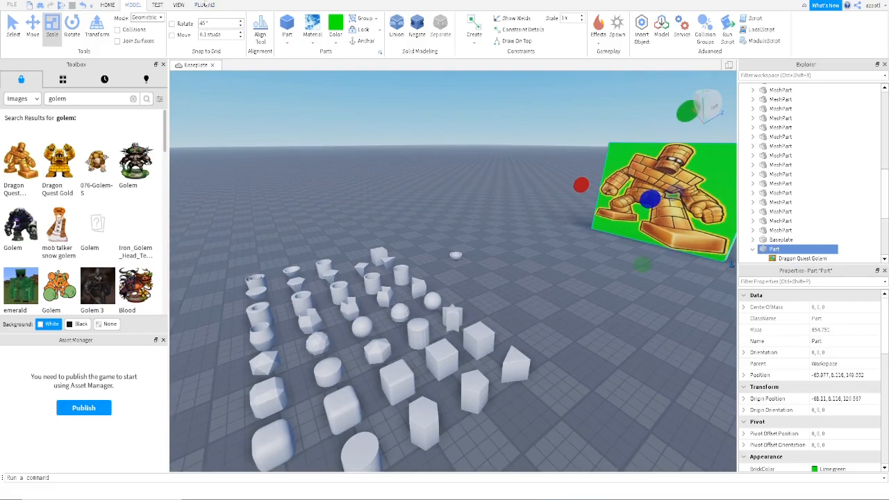
# Step: Insert an R15 Mesh Rig with Rig Builder and place the dummy in front of the golem panel as a size reference
pyautogui.click(204, 5)
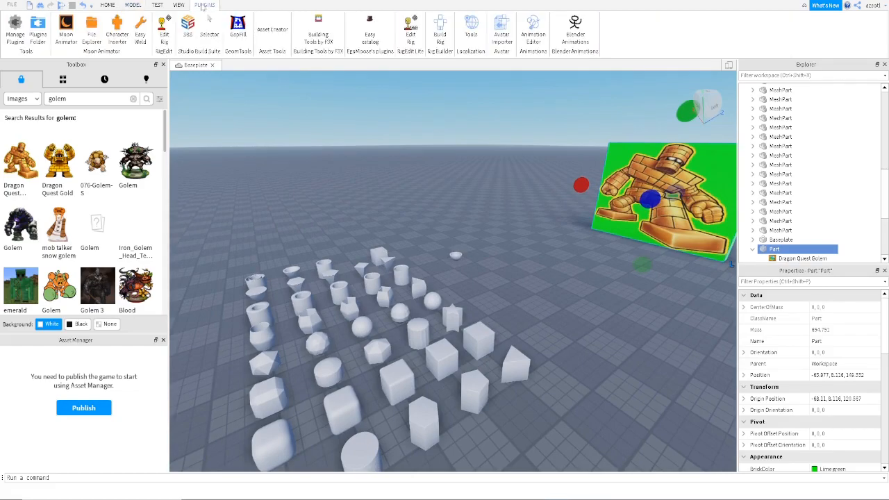
pyautogui.click(440, 32)
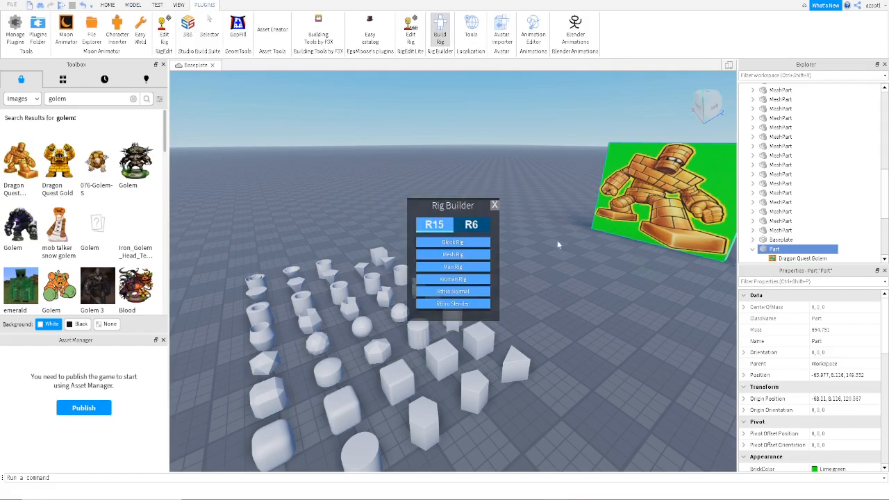
pyautogui.click(476, 255)
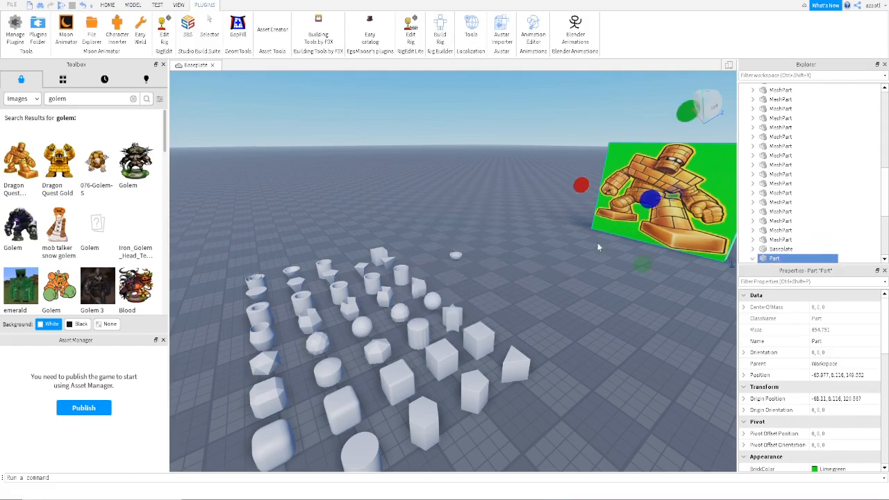
pyautogui.moveTo(581, 276); pyautogui.dragTo(577, 291, button='right')
pyautogui.moveTo(458, 302); pyautogui.dragTo(597, 217)
pyautogui.press('f')
# Step: Duplicate the rounded cube mesh part and place the copy beside the dummy in front of the golem panel
pyautogui.moveTo(589, 246)
pyautogui.mouseDown(button='right')
pyautogui.moveTo(604, 238)
pyautogui.moveTo(589, 247)
pyautogui.mouseUp(button='right')
pyautogui.scroll(-4, 589, 244)
pyautogui.scroll(-5, 589, 244)
pyautogui.scroll(-5, 590, 246)
pyautogui.moveTo(290, 405); pyautogui.dragTo(494, 284)
pyautogui.hotkey('ctrl', 'z')
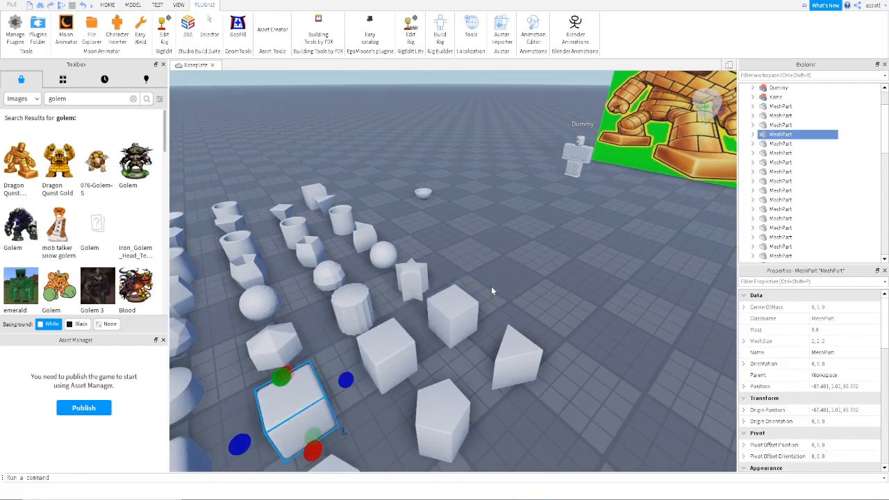
pyautogui.moveTo(293, 414); pyautogui.dragTo(609, 182)
# Step: Scale the copied cube into a low slab and lengthen it toward the front
pyautogui.press('w')
pyautogui.moveTo(572, 263); pyautogui.dragTo(571, 263, button='right')
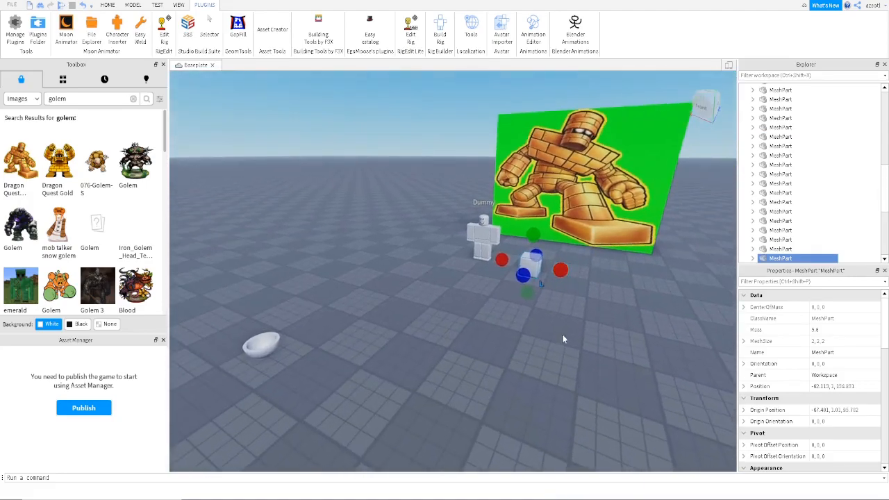
pyautogui.moveTo(563, 336); pyautogui.dragTo(562, 335, button='right')
pyautogui.press('w')
pyautogui.press('d')
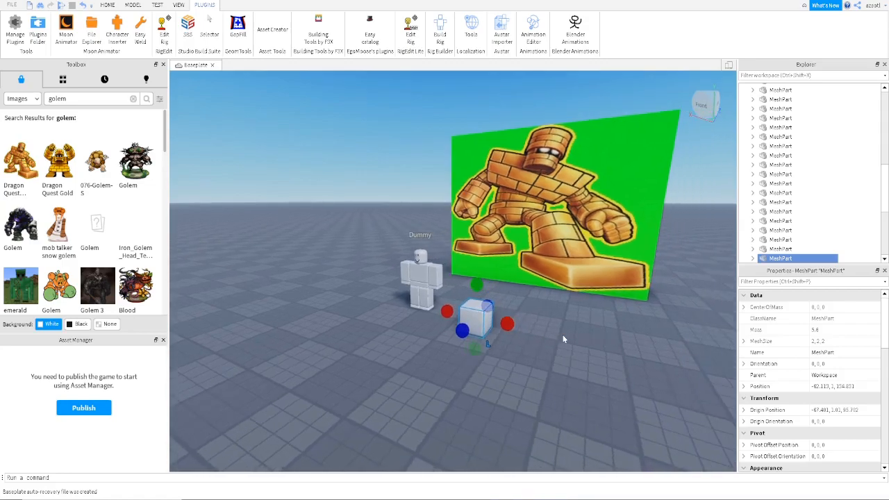
pyautogui.moveTo(563, 336); pyautogui.dragTo(563, 336, button='right')
pyautogui.press('d')
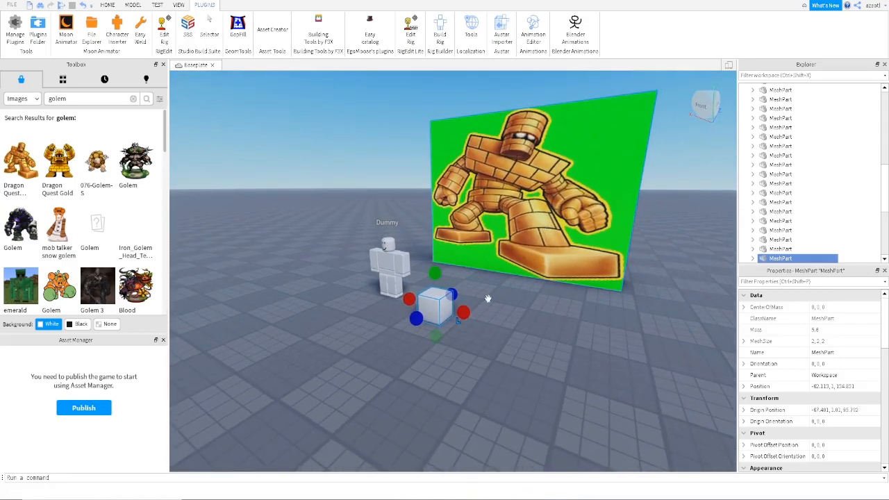
pyautogui.moveTo(435, 271); pyautogui.dragTo(435, 291)
pyautogui.moveTo(414, 329); pyautogui.dragTo(400, 340)
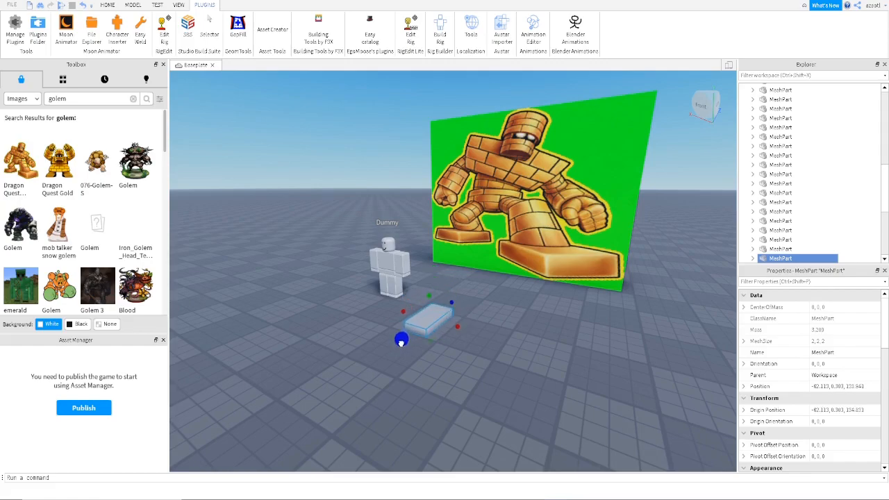
# Step: Shorten the slab slightly at its front end
pyautogui.press('w')
pyautogui.moveTo(415, 360); pyautogui.dragTo(420, 360, button='right')
pyautogui.press('a')
pyautogui.press('s')
pyautogui.moveTo(421, 432); pyautogui.dragTo(422, 429)
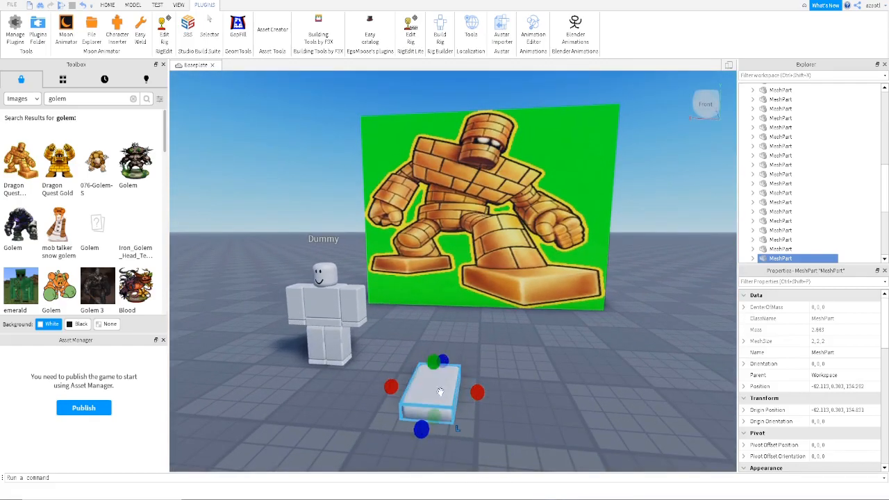
# Step: Switch to the Select tool, reopen Studio Build Suite and activate ResizeObject on the slab
pyautogui.click(108, 5)
pyautogui.click(73, 26)
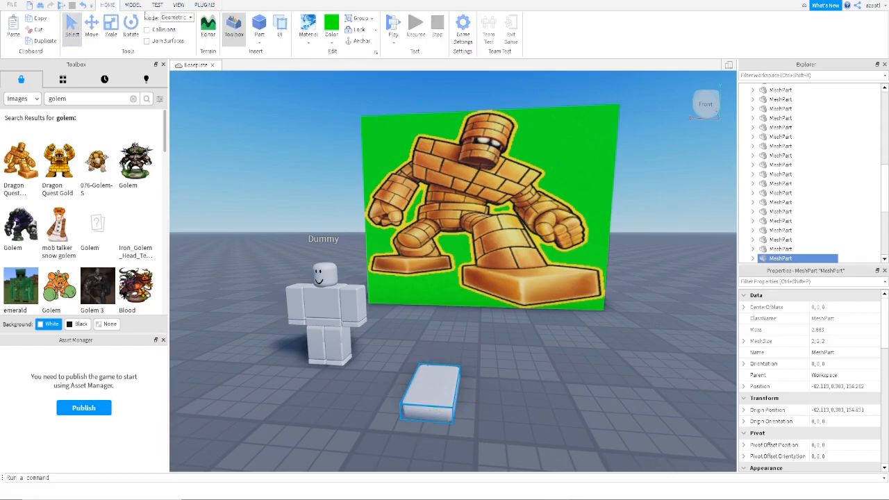
pyautogui.click(205, 7)
pyautogui.click(187, 28)
pyautogui.click(183, 29)
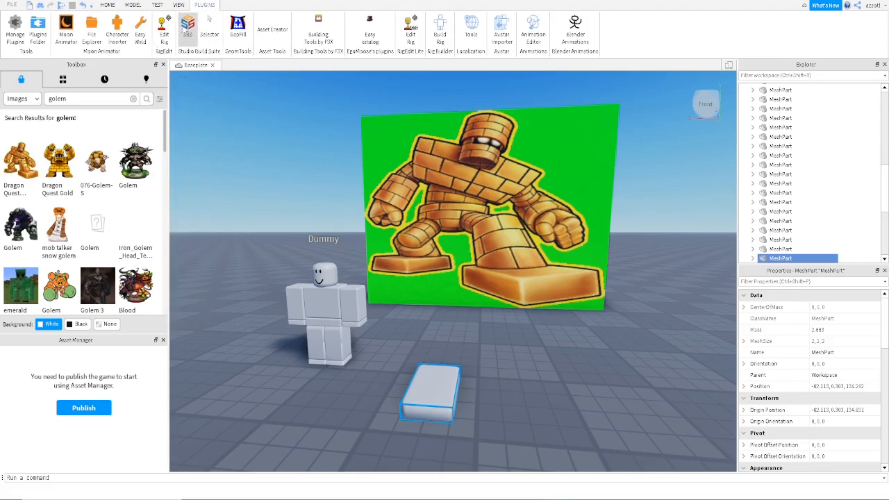
pyautogui.moveTo(219, 77)
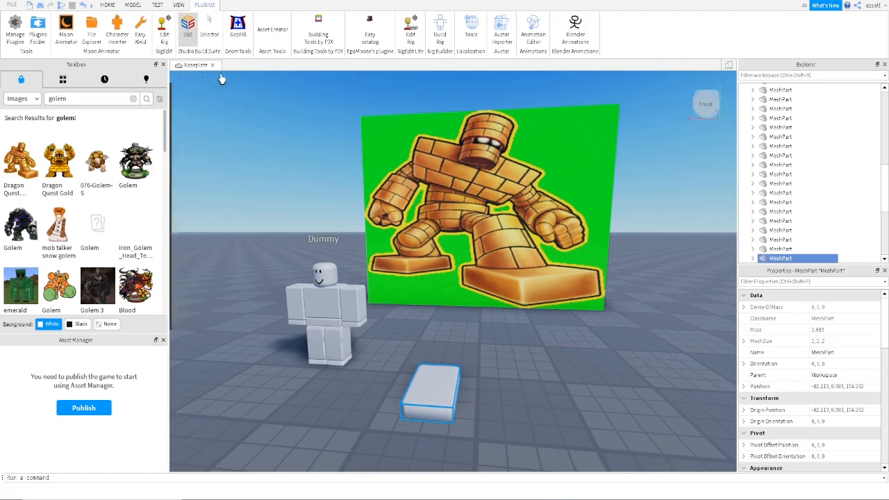
pyautogui.click(197, 206)
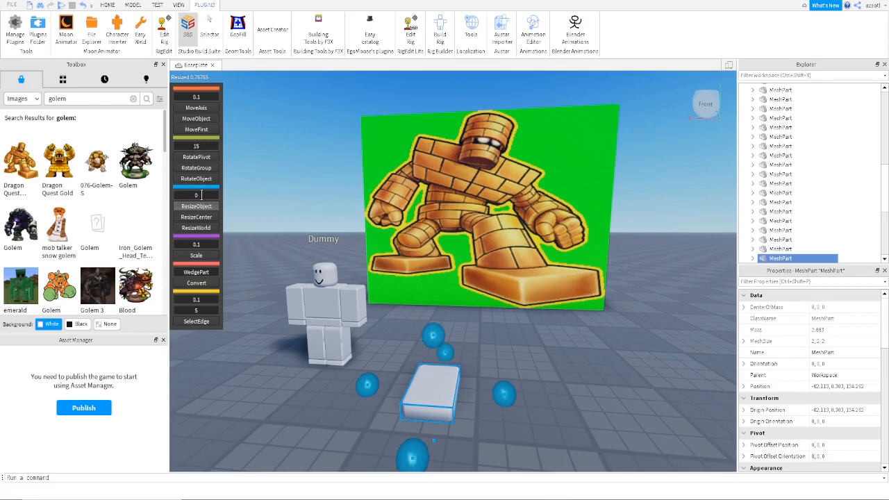
# Step: Try raising the slab's height with ResizeObject using an increment of 2
pyautogui.moveTo(436, 336); pyautogui.dragTo(424, 258)
pyautogui.moveTo(433, 335); pyautogui.dragTo(431, 310)
pyautogui.moveTo(430, 262); pyautogui.dragTo(422, 190)
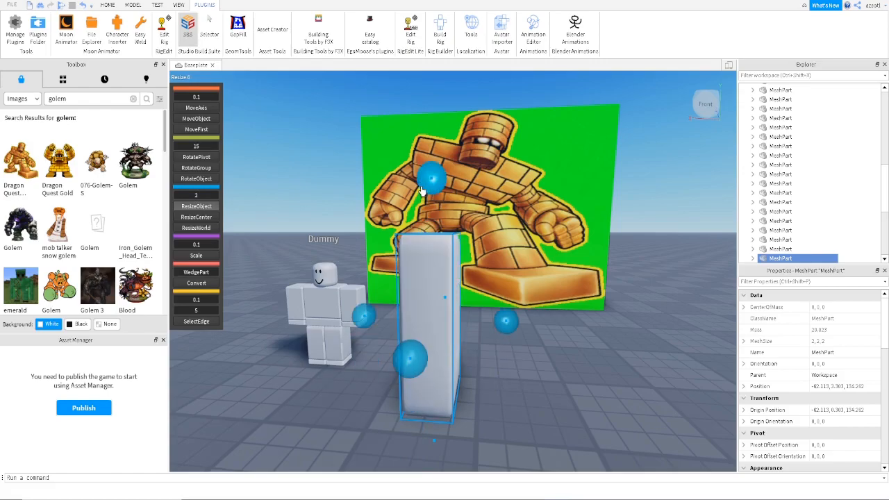
pyautogui.hotkey('ctrl', 'z')
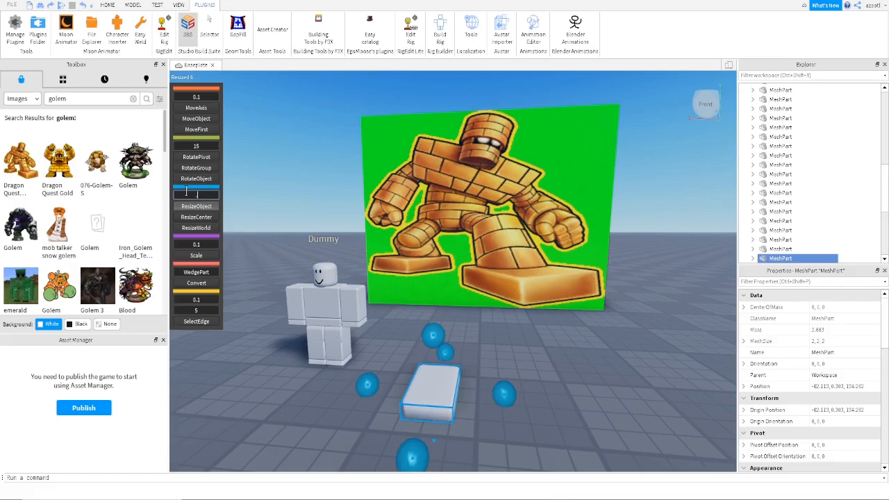
# Step: Set the resize increment to 0.1 and increase the slab's height by 0.3 studs
pyautogui.moveTo(437, 341)
pyautogui.mouseDown()
pyautogui.moveTo(438, 326)
pyautogui.moveTo(439, 347)
pyautogui.moveTo(440, 338)
pyautogui.mouseUp()
pyautogui.press('d')
pyautogui.moveTo(459, 406); pyautogui.dragTo(460, 406, button='right')
pyautogui.press('a')
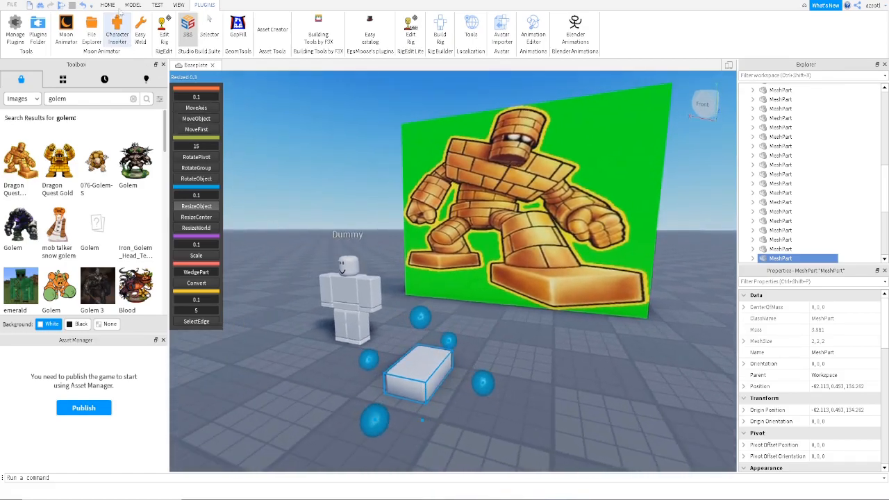
# Step: Duplicate the slab and move the copy 5 studs sideways, away from the dummy, with MoveAxis
pyautogui.click(195, 109)
pyautogui.moveTo(488, 389); pyautogui.dragTo(572, 435)
pyautogui.press('a')
pyautogui.moveTo(462, 446); pyautogui.dragTo(462, 446, button='right')
pyautogui.press('d')
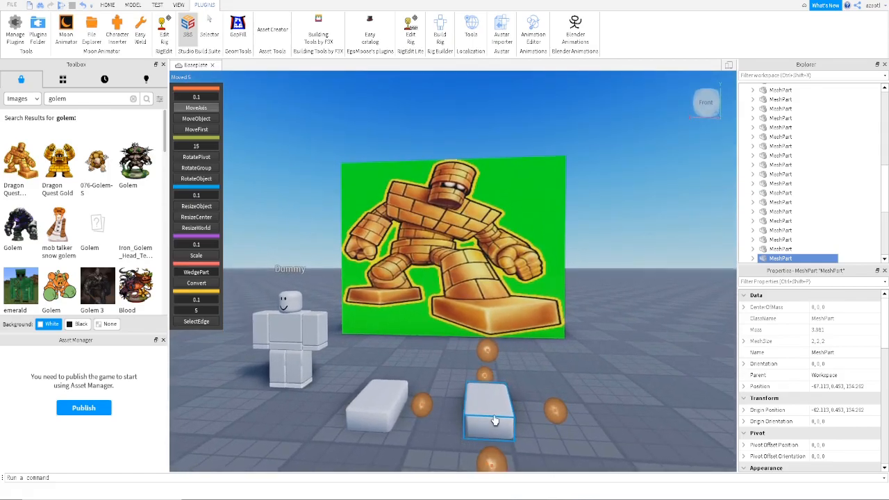
# Step: Delete the original slab nearest the dummy
pyautogui.click(447, 443)
pyautogui.click(390, 411)
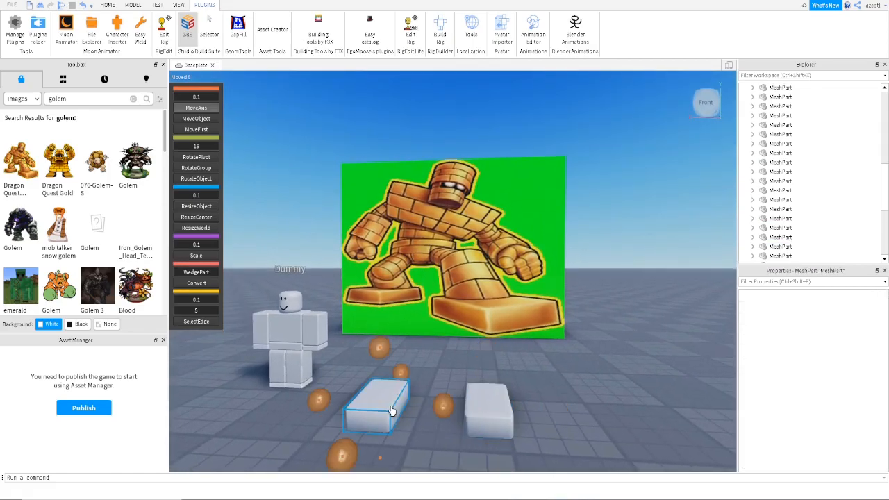
pyautogui.press('Delete')
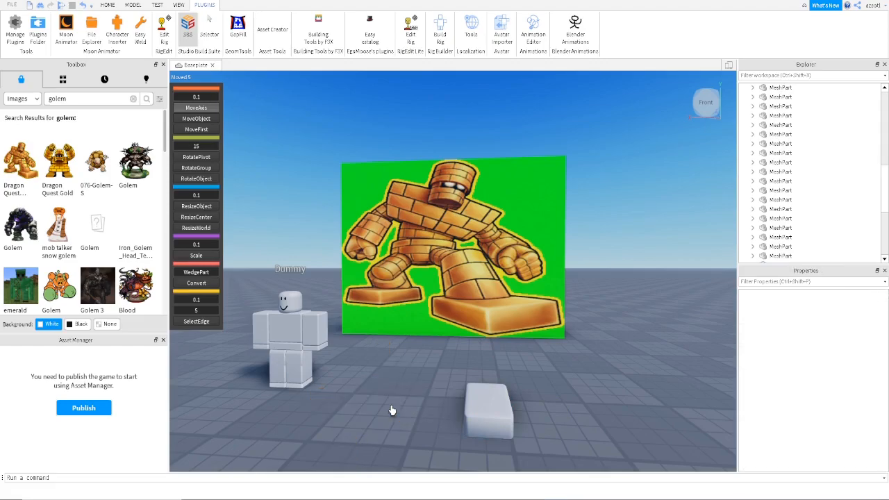
# Step: Duplicate the tall hollow cylinder in the far row of the mesh-part collection
pyautogui.click(493, 420)
pyautogui.moveTo(492, 422); pyautogui.dragTo(493, 424, button='right')
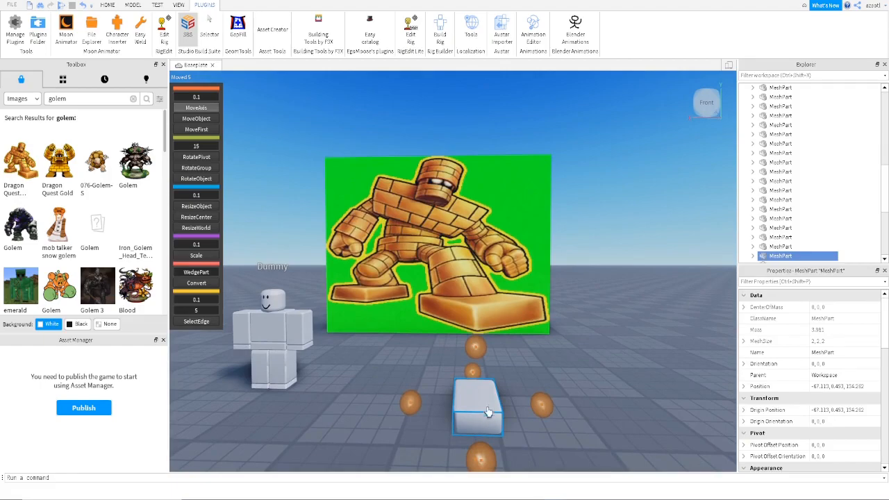
pyautogui.moveTo(440, 422); pyautogui.dragTo(429, 424, button='right')
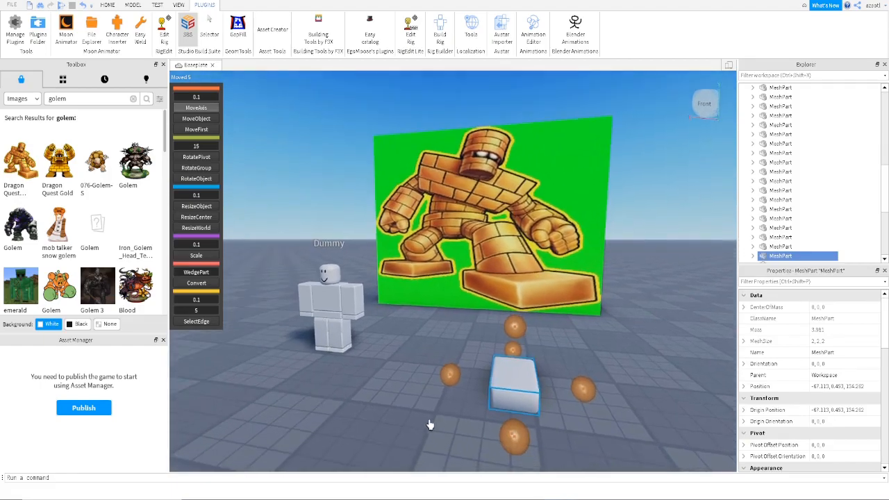
pyautogui.moveTo(430, 377)
pyautogui.mouseDown(button='right')
pyautogui.moveTo(427, 368)
pyautogui.moveTo(436, 369)
pyautogui.mouseUp(button='right')
pyautogui.press('w')
pyautogui.press('a')
pyautogui.press('w')
pyautogui.press('s')
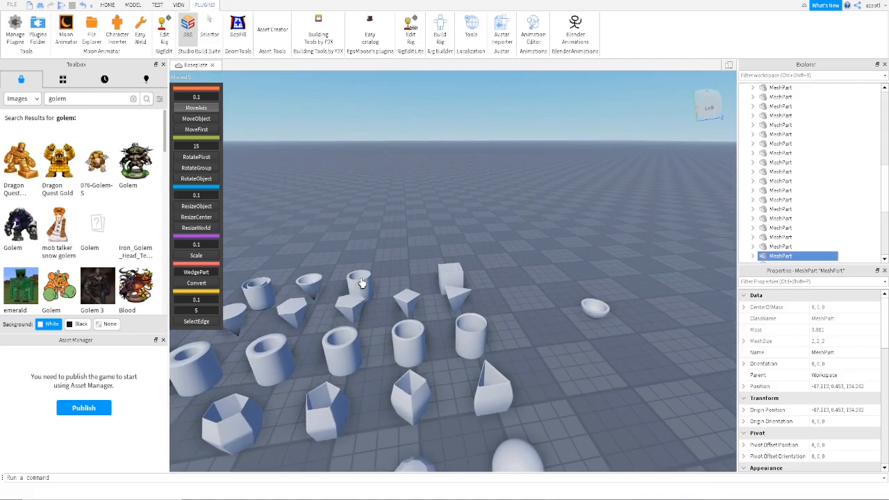
pyautogui.click(531, 331)
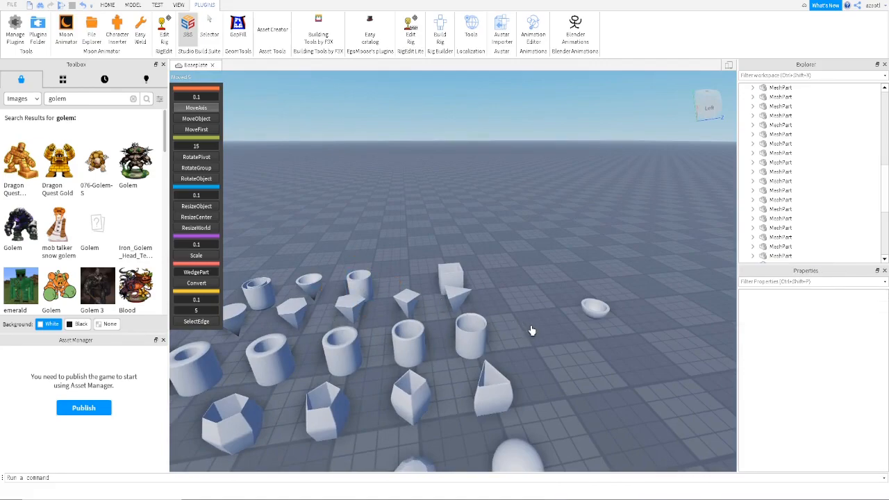
pyautogui.click(360, 286)
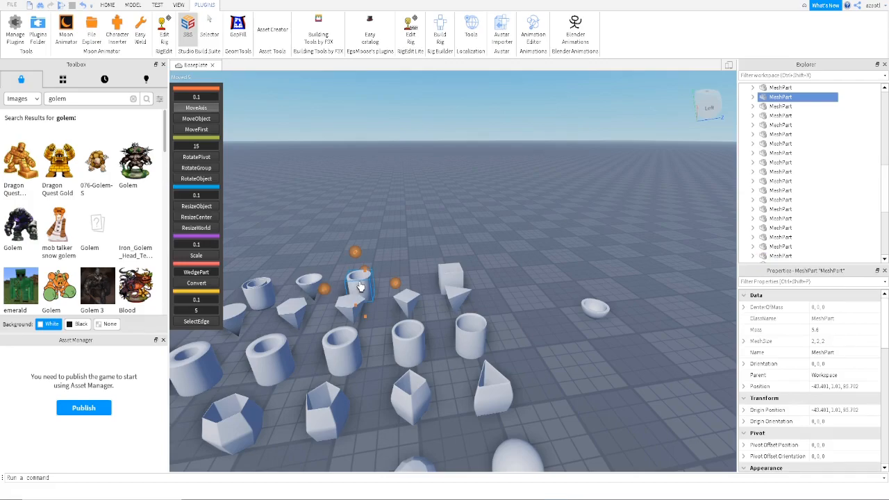
pyautogui.hotkey('ctrl', 'd')
# Step: Bring one of the two coincident hollow cylinders out of the mesh-part collection toward the golem reference with the Move tool
pyautogui.click(211, 25)
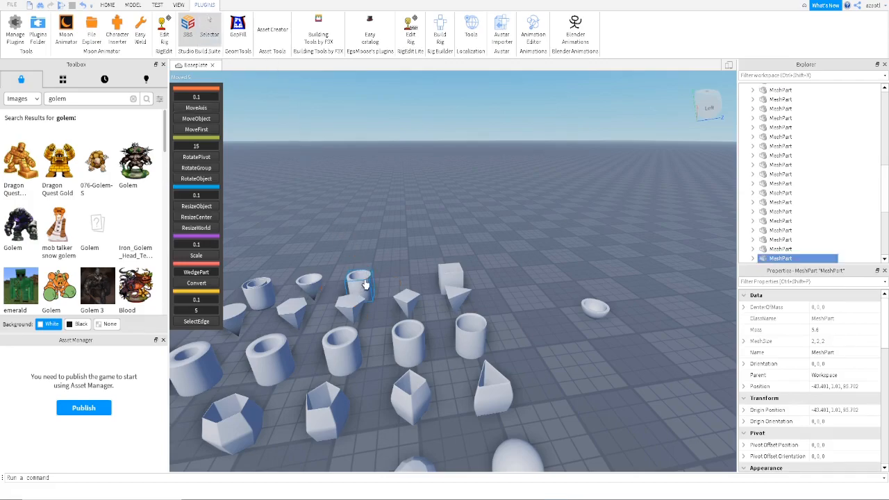
pyautogui.click(365, 284)
pyautogui.click(189, 25)
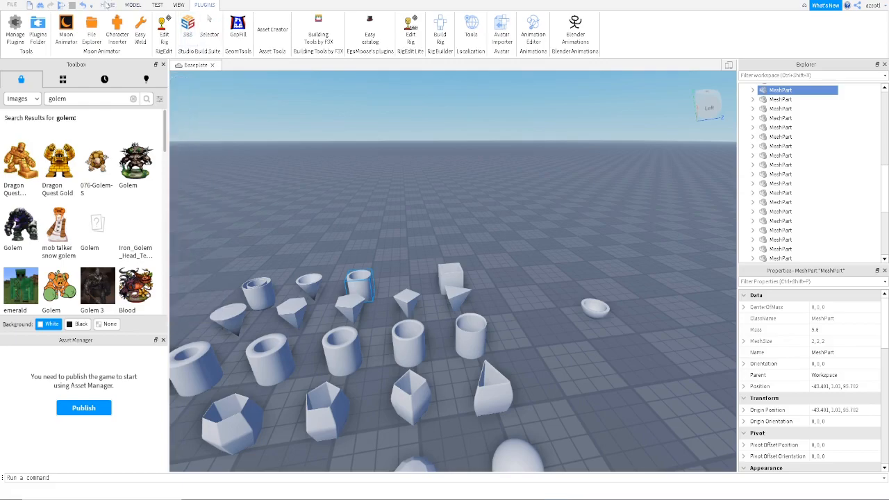
pyautogui.click(107, 5)
pyautogui.click(91, 28)
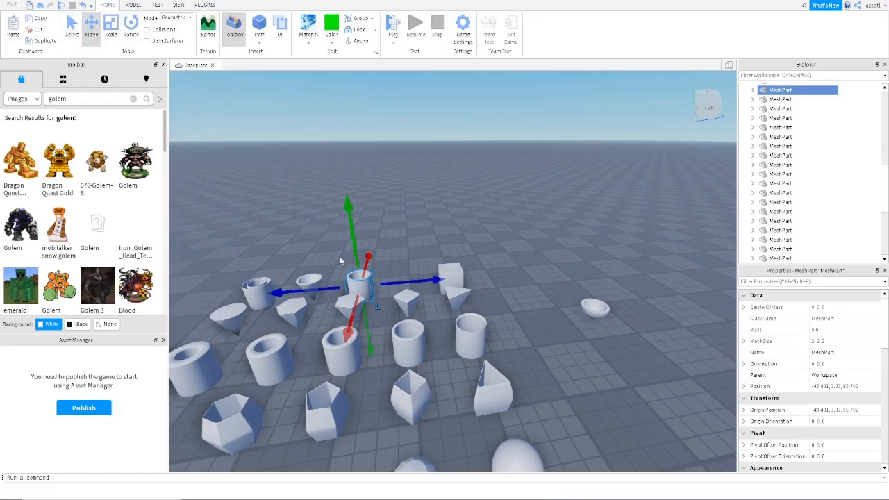
pyautogui.moveTo(359, 283); pyautogui.dragTo(698, 369)
pyautogui.moveTo(570, 417); pyautogui.dragTo(567, 418, button='right')
pyautogui.press('d')
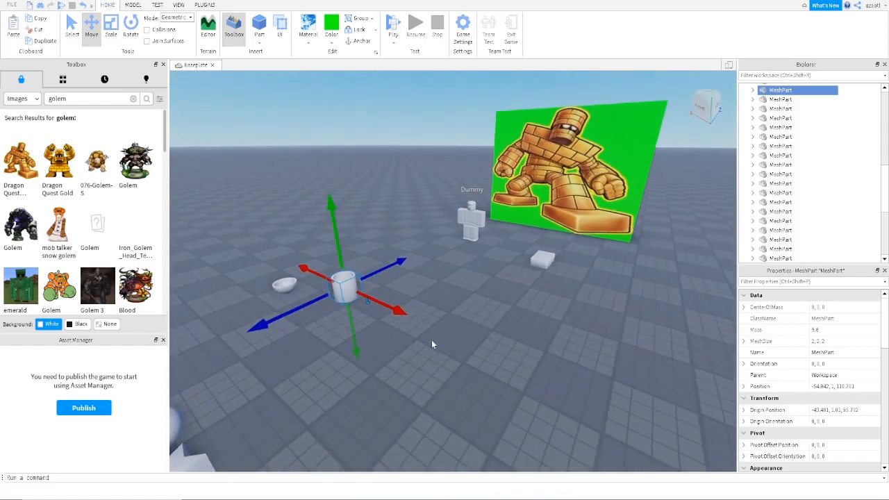
# Step: Place the hollow cylinder over the end of the foot slab nearest the reference image
pyautogui.moveTo(388, 303); pyautogui.dragTo(531, 285)
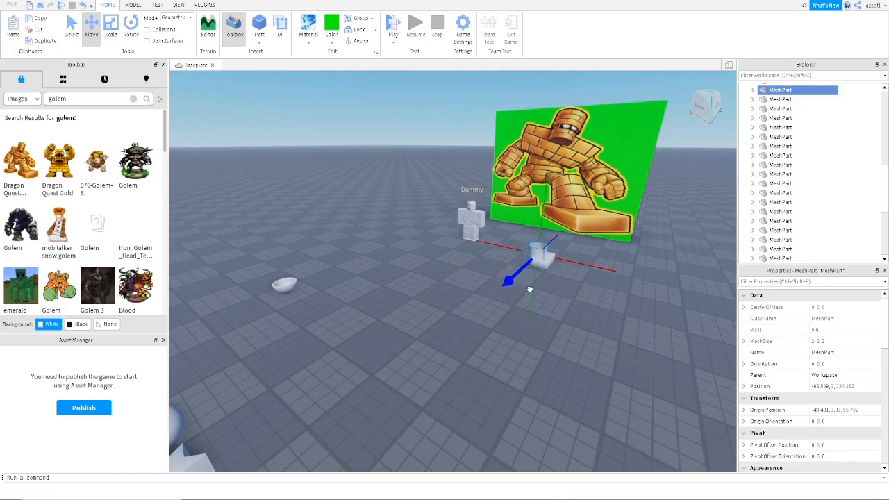
pyautogui.moveTo(530, 289); pyautogui.dragTo(531, 292)
pyautogui.moveTo(599, 266); pyautogui.dragTo(606, 268)
pyautogui.press('f')
pyautogui.moveTo(553, 312)
pyautogui.mouseDown(button='right')
pyautogui.moveTo(553, 324)
pyautogui.moveTo(552, 312)
pyautogui.mouseUp(button='right')
pyautogui.press('w')
pyautogui.moveTo(480, 337); pyautogui.dragTo(480, 338)
pyautogui.press('d')
pyautogui.moveTo(536, 394); pyautogui.dragTo(537, 395, button='right')
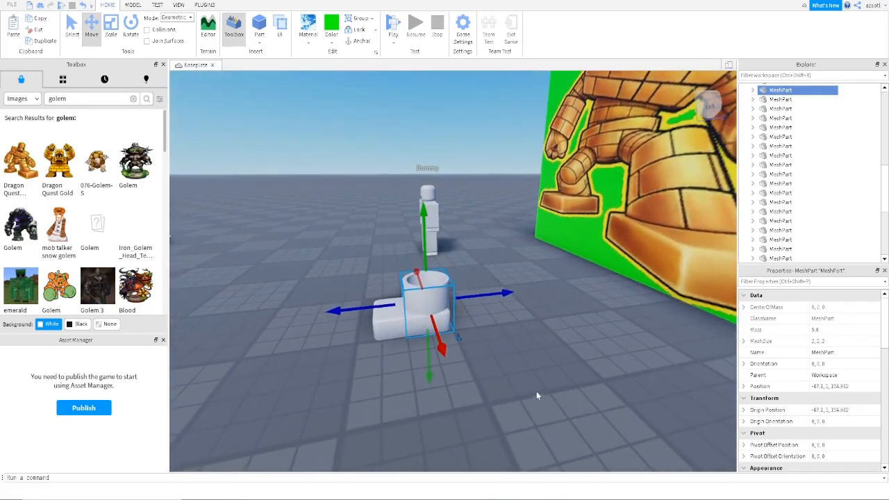
# Step: Increase the hollow cylinder's height with Studio Build Suite's ResizeObject
pyautogui.click(204, 5)
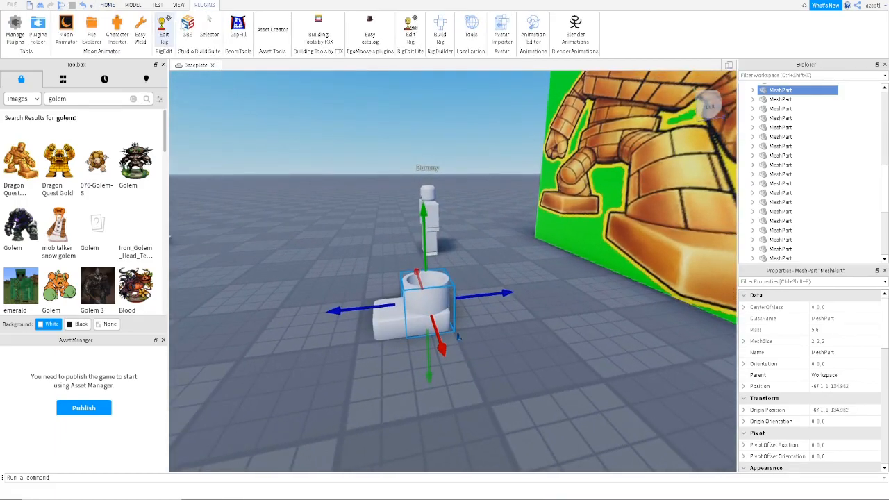
pyautogui.click(189, 32)
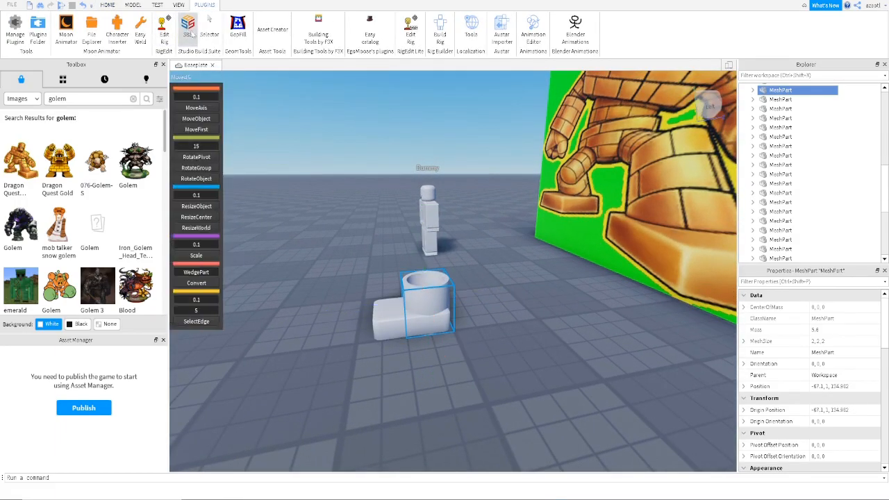
pyautogui.click(198, 207)
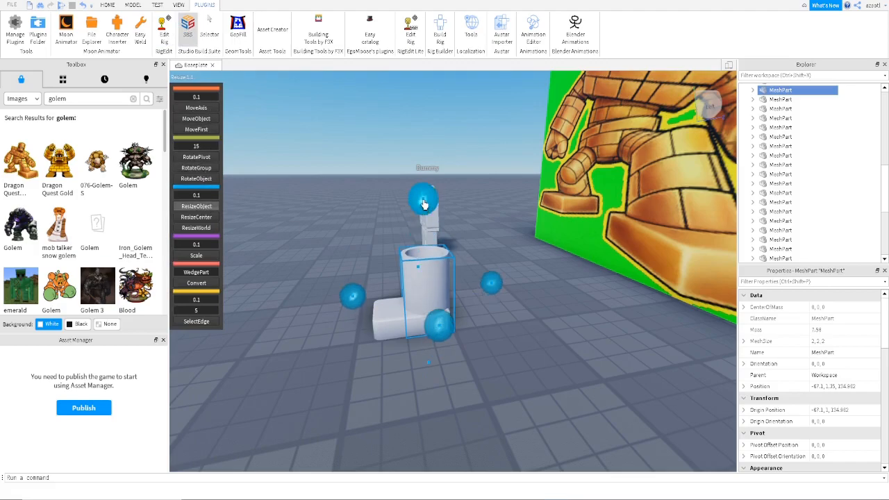
pyautogui.moveTo(423, 197); pyautogui.dragTo(423, 192)
pyautogui.press('a')
pyautogui.moveTo(409, 267); pyautogui.dragTo(404, 293, button='right')
pyautogui.press('d')
# Step: Lengthen the foot slab toward the reference image with ResizeObject
pyautogui.click(386, 314)
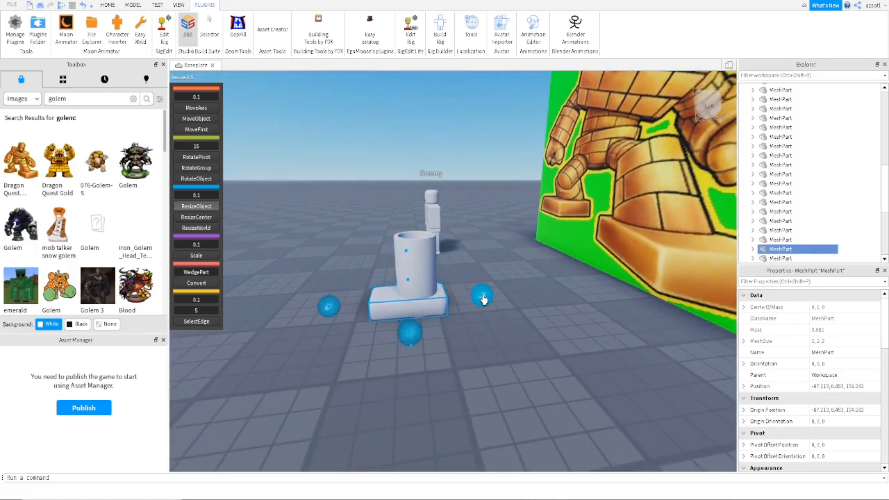
pyautogui.moveTo(482, 299); pyautogui.dragTo(482, 300)
pyautogui.press('a')
pyautogui.moveTo(443, 339)
pyautogui.mouseDown(button='right')
pyautogui.moveTo(408, 340)
pyautogui.moveTo(441, 345)
pyautogui.mouseUp(button='right')
pyautogui.press('d')
# Step: Move the solid cylinder from the mesh-part collection's front row 27.1 studs toward the dummy area with MoveAxis
pyautogui.press('w')
pyautogui.press('a')
pyautogui.press('s')
pyautogui.press('a')
pyautogui.press('s')
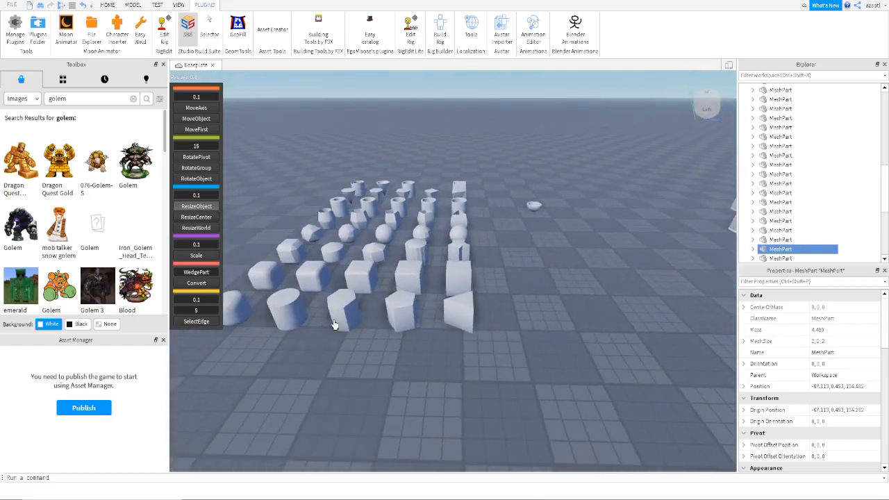
pyautogui.click(294, 310)
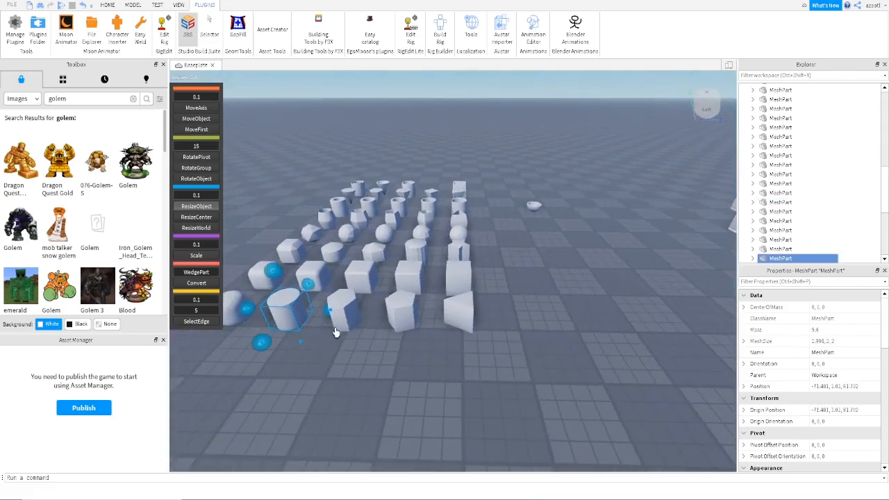
pyautogui.click(218, 107)
pyautogui.moveTo(329, 311); pyautogui.dragTo(779, 316)
pyautogui.moveTo(622, 352); pyautogui.dragTo(599, 360, button='right')
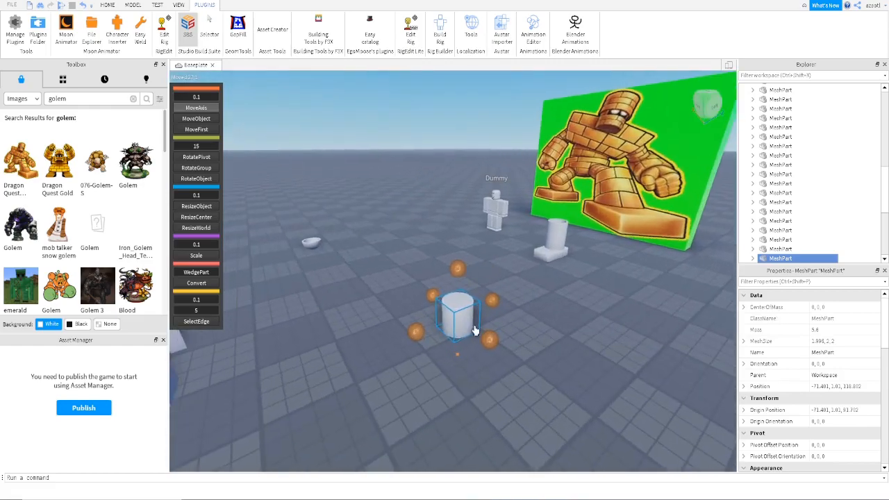
# Step: Position the solid cylinder directly above the foot and centred on the hollow cylinder with MoveAxis
pyautogui.moveTo(420, 339); pyautogui.dragTo(579, 255)
pyautogui.press('w')
pyautogui.moveTo(567, 293); pyautogui.dragTo(564, 295, button='right')
pyautogui.press('d')
pyautogui.moveTo(472, 260); pyautogui.dragTo(484, 165)
pyautogui.moveTo(391, 259); pyautogui.dragTo(413, 260)
pyautogui.press('a')
pyautogui.moveTo(427, 277); pyautogui.dragTo(429, 282, button='right')
pyautogui.moveTo(487, 281); pyautogui.dragTo(472, 281)
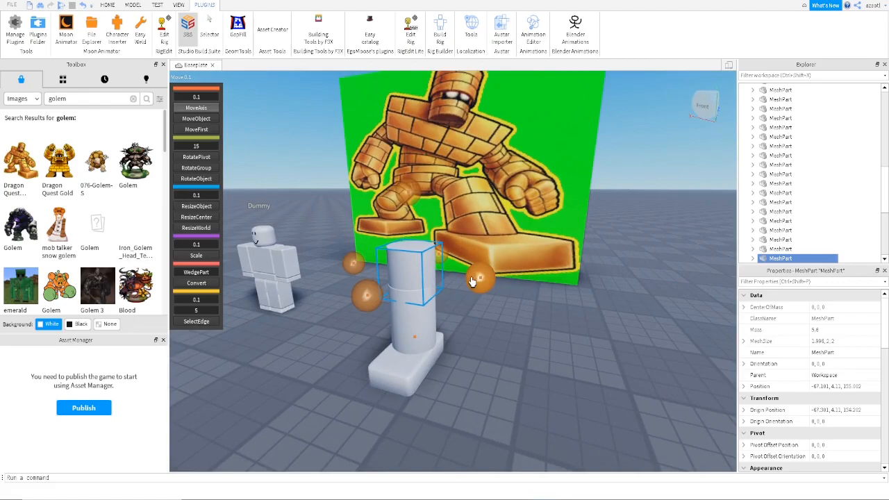
# Step: Narrow the solid cylinder's width and increase its height by 0.2 studs with ResizeCenter
pyautogui.click(193, 221)
pyautogui.moveTo(348, 355); pyautogui.dragTo(351, 356, button='right')
pyautogui.moveTo(438, 277); pyautogui.dragTo(427, 279)
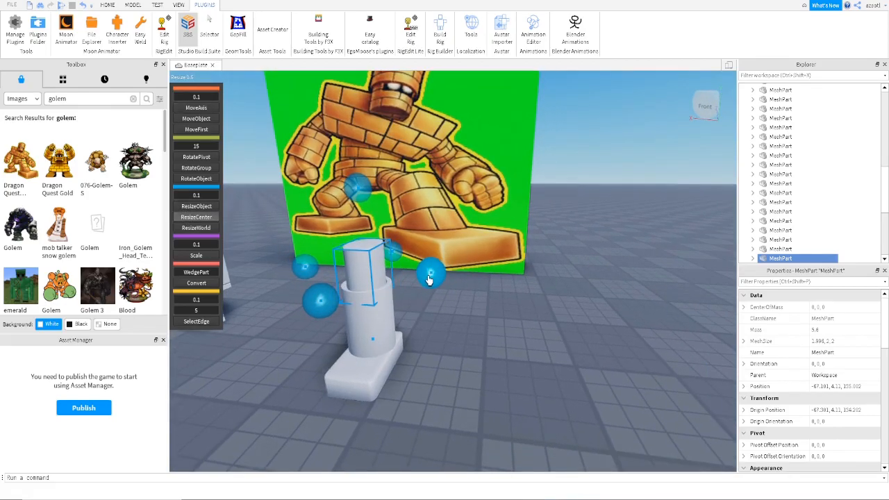
pyautogui.moveTo(355, 198); pyautogui.dragTo(357, 190)
pyautogui.press('a')
pyautogui.moveTo(370, 270); pyautogui.dragTo(370, 270, button='right')
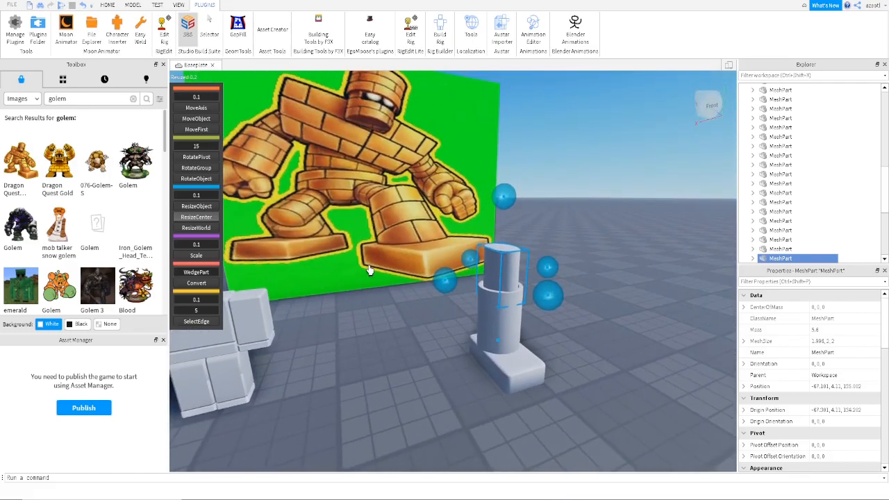
pyautogui.press('d')
# Step: Raise the solid cylinder 1.3 studs with MoveAxis and reduce its depth by 0.8 studs with ResizeCenter
pyautogui.click(195, 108)
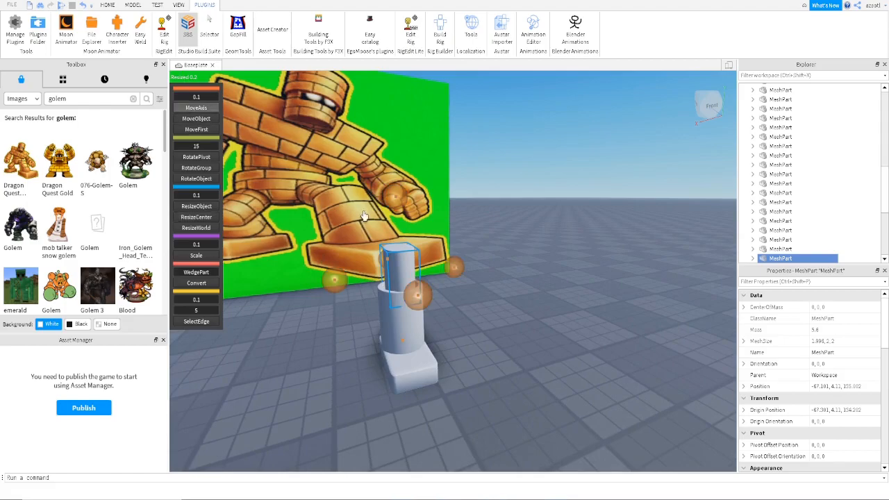
pyautogui.moveTo(403, 206); pyautogui.dragTo(397, 166)
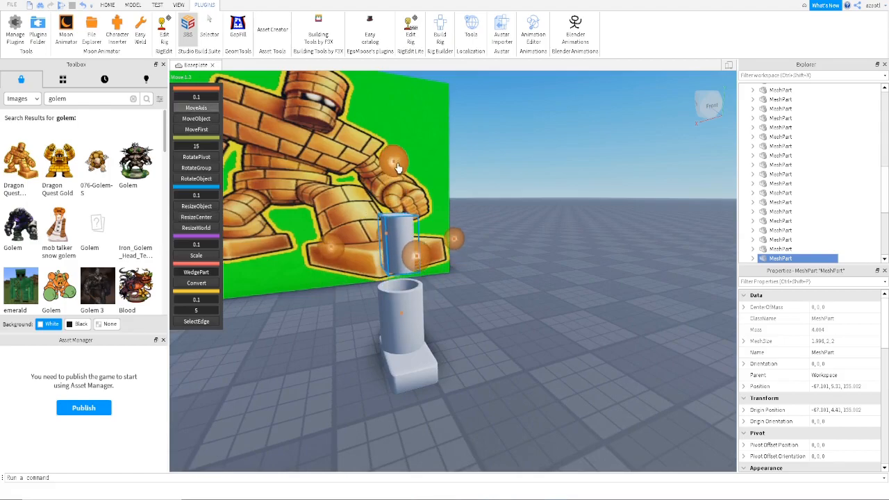
pyautogui.press('d')
pyautogui.moveTo(439, 355); pyautogui.dragTo(426, 339, button='right')
pyautogui.press('d')
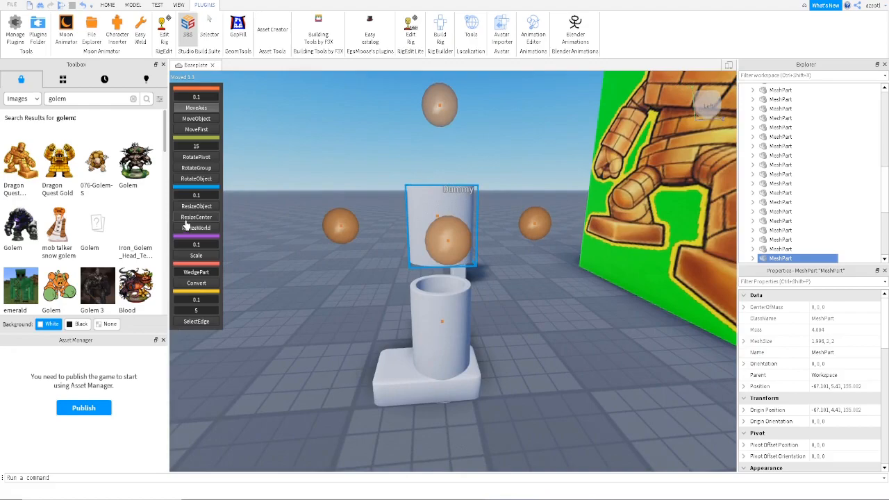
pyautogui.click(193, 217)
pyautogui.moveTo(341, 231); pyautogui.dragTo(366, 242)
pyautogui.moveTo(366, 242); pyautogui.dragTo(361, 245, button='right')
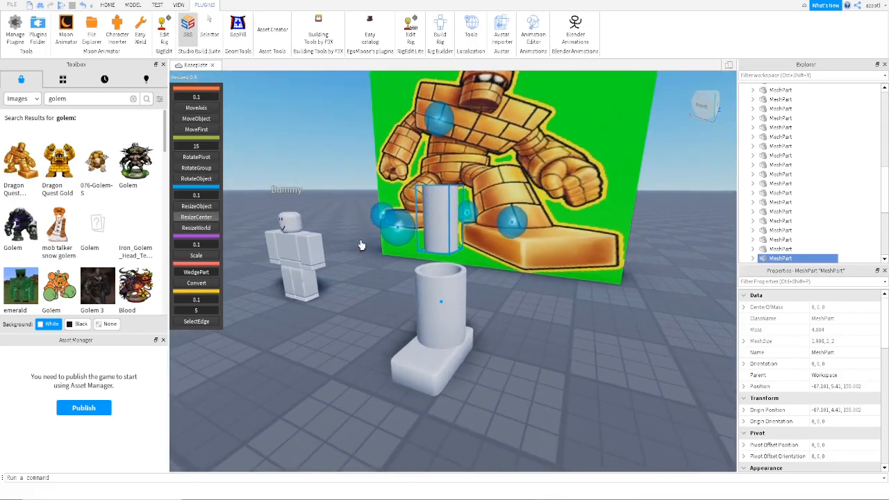
# Step: Lower the solid cylinder 1 stud into the hollow cylinder and increase its depth by 0.4 studs with ResizeCenter
pyautogui.click(189, 108)
pyautogui.moveTo(445, 138); pyautogui.dragTo(436, 198)
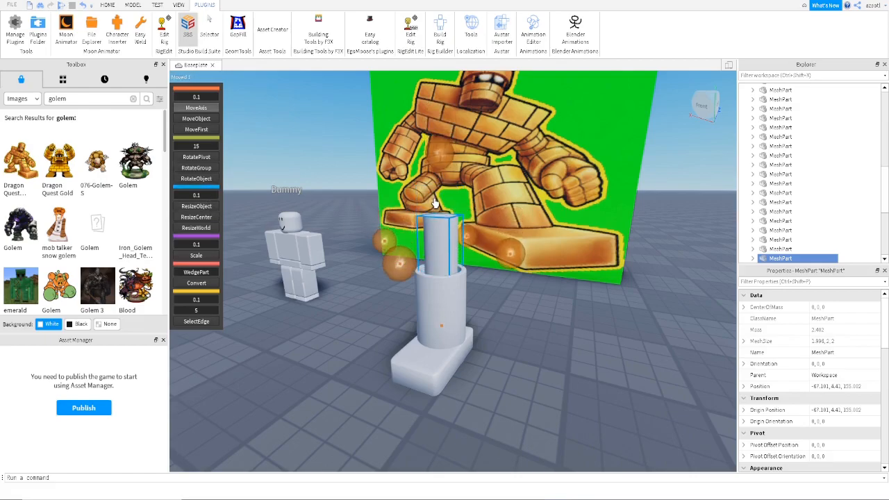
pyautogui.click(197, 218)
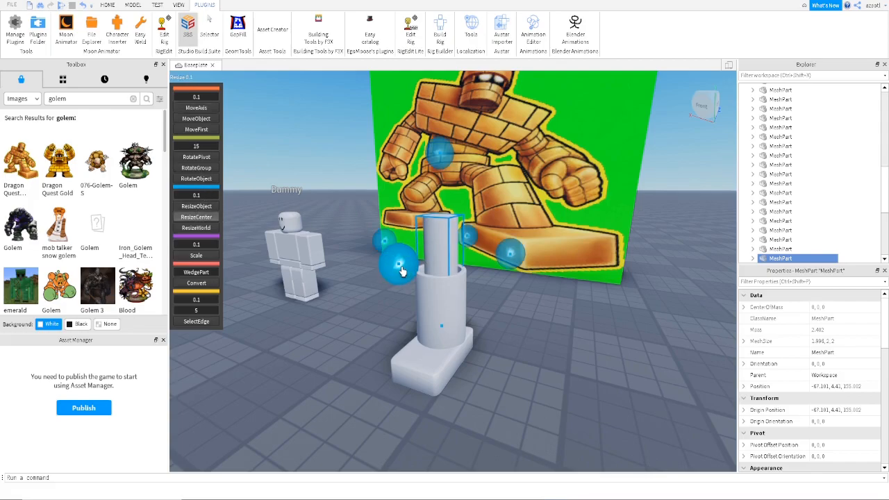
pyautogui.moveTo(398, 272); pyautogui.dragTo(392, 274)
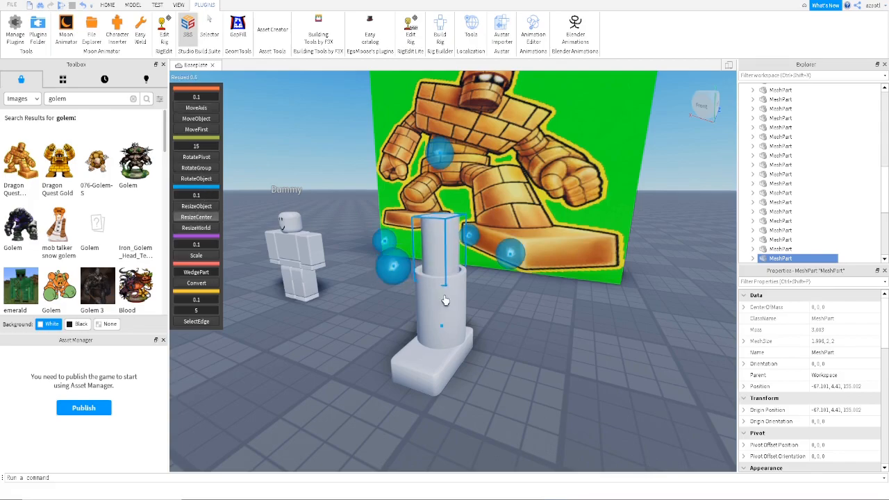
# Step: Increase the solid cylinder's height by 0.6 studs with ResizeCenter and raise it 1.3 studs with MoveAxis
pyautogui.press('f')
pyautogui.moveTo(454, 299); pyautogui.dragTo(445, 300, button='right')
pyautogui.scroll(-3, 444, 300)
pyautogui.scroll(-5, 445, 300)
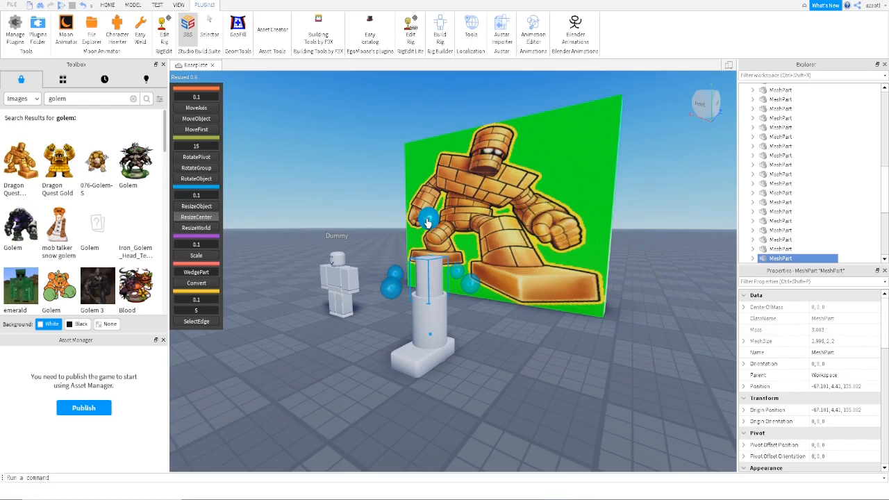
pyautogui.click(207, 109)
pyautogui.moveTo(435, 226); pyautogui.dragTo(432, 199)
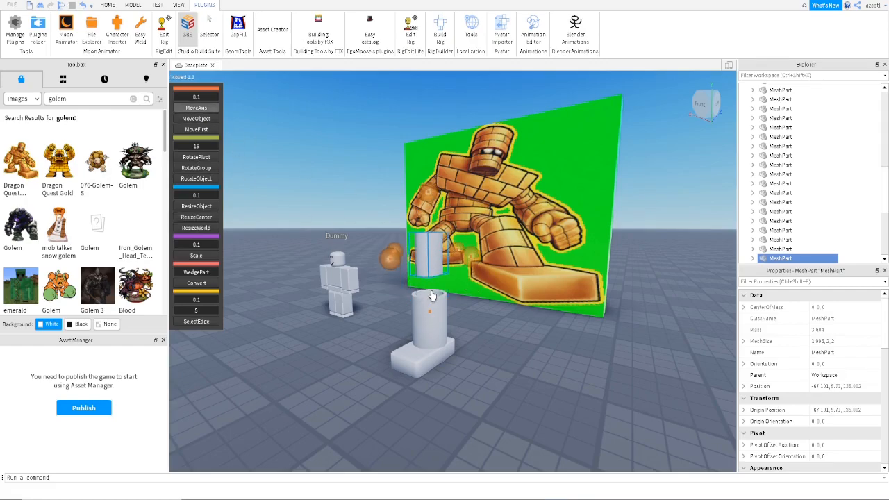
# Step: Trim 0.2 studs off the solid cylinder's side facing away from the reference image with ResizeObject
pyautogui.press('d')
pyautogui.moveTo(386, 333); pyautogui.dragTo(378, 334, button='right')
pyautogui.press('w')
pyautogui.press('d')
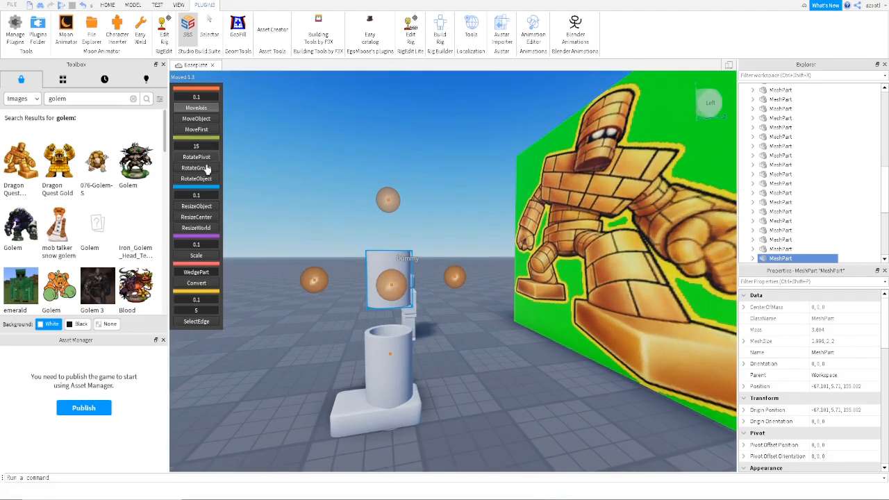
pyautogui.click(195, 208)
pyautogui.moveTo(319, 286); pyautogui.dragTo(326, 288)
# Step: Select a sphere in the mesh-part collection and bring it over toward the leg with MoveAxis
pyautogui.press('a')
pyautogui.moveTo(325, 334); pyautogui.dragTo(327, 334, button='right')
pyautogui.press('s')
pyautogui.click(396, 310)
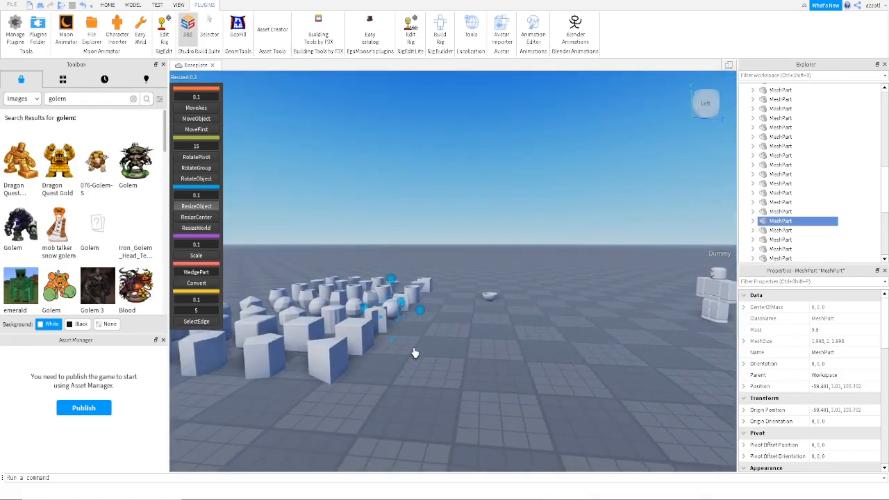
pyautogui.click(314, 307)
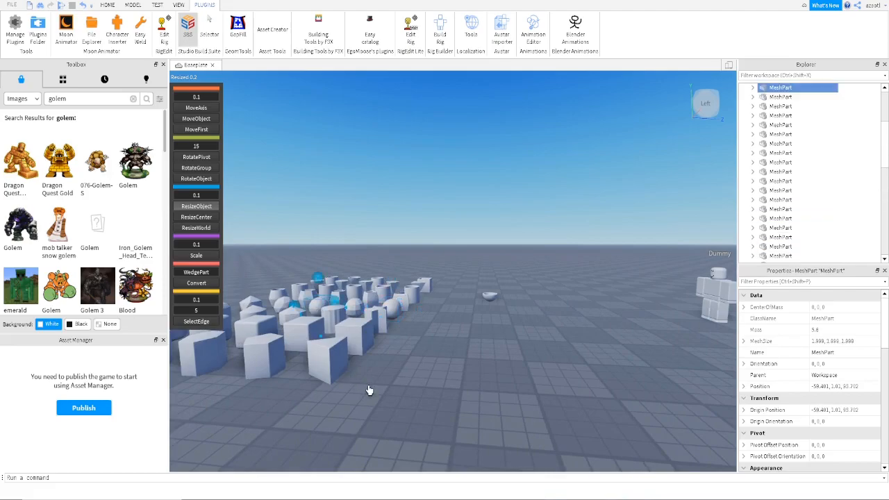
pyautogui.click(196, 108)
pyautogui.moveTo(348, 312); pyautogui.dragTo(663, 340)
pyautogui.moveTo(602, 354); pyautogui.dragTo(439, 350, button='right')
pyautogui.moveTo(376, 336); pyautogui.dragTo(494, 331)
# Step: Raise the sphere 2.7 studs to the joint between the two leg cylinders and align it with the leg using MoveAxis
pyautogui.scroll(2, 494, 331)
pyautogui.moveTo(494, 331); pyautogui.dragTo(494, 331, button='right')
pyautogui.press('d')
pyautogui.press('w')
pyautogui.press('d')
pyautogui.moveTo(514, 352); pyautogui.dragTo(528, 355)
pyautogui.moveTo(467, 292); pyautogui.dragTo(470, 220)
pyautogui.moveTo(532, 290); pyautogui.dragTo(532, 293)
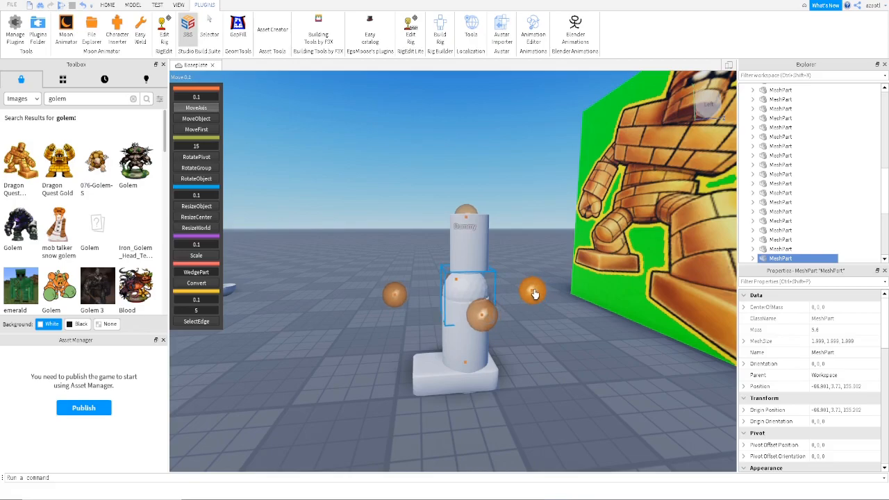
# Step: Try to shrink the knee sphere from both sides with ResizeCenter
pyautogui.click(197, 218)
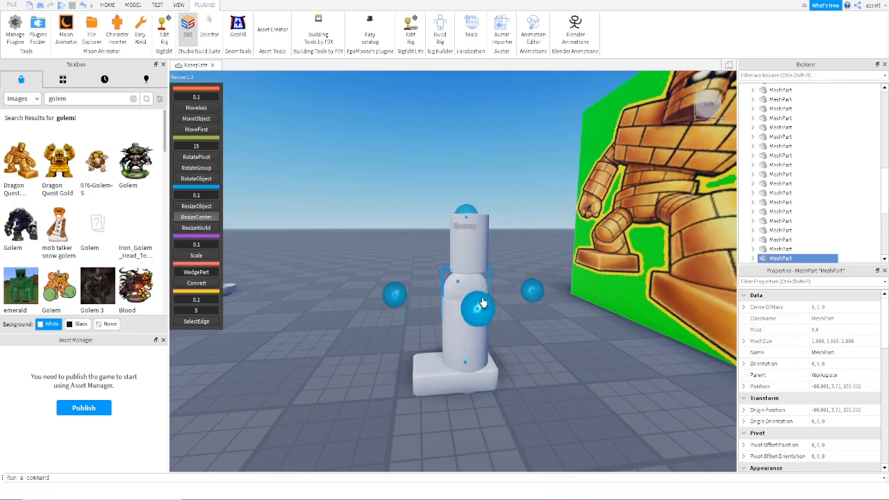
pyautogui.moveTo(477, 319); pyautogui.dragTo(472, 319, button='right')
pyautogui.hotkey('ctrl', 'z')
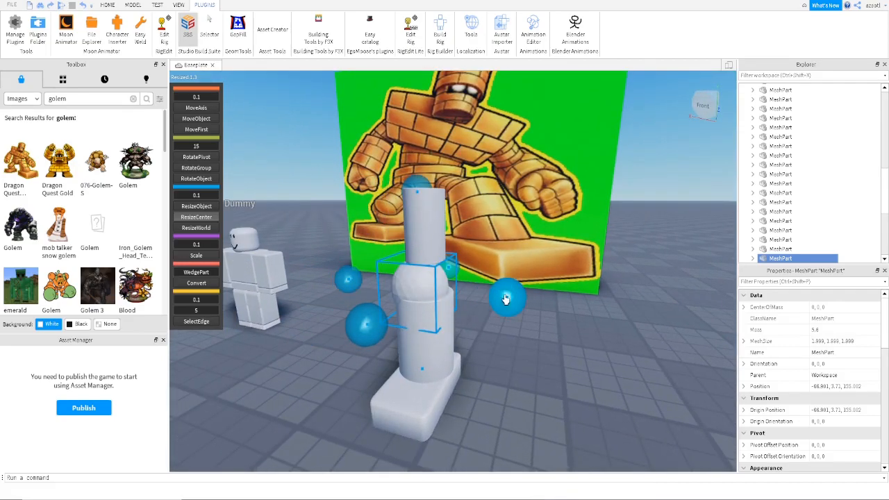
pyautogui.moveTo(505, 299); pyautogui.dragTo(491, 297)
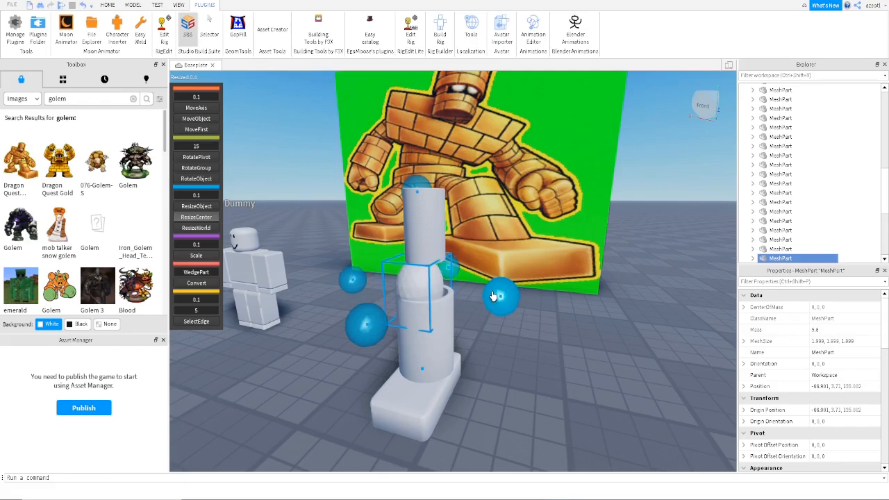
pyautogui.hotkey('ctrl', 'z')
pyautogui.moveTo(362, 283); pyautogui.dragTo(372, 288)
pyautogui.hotkey('ctrl', 'z')
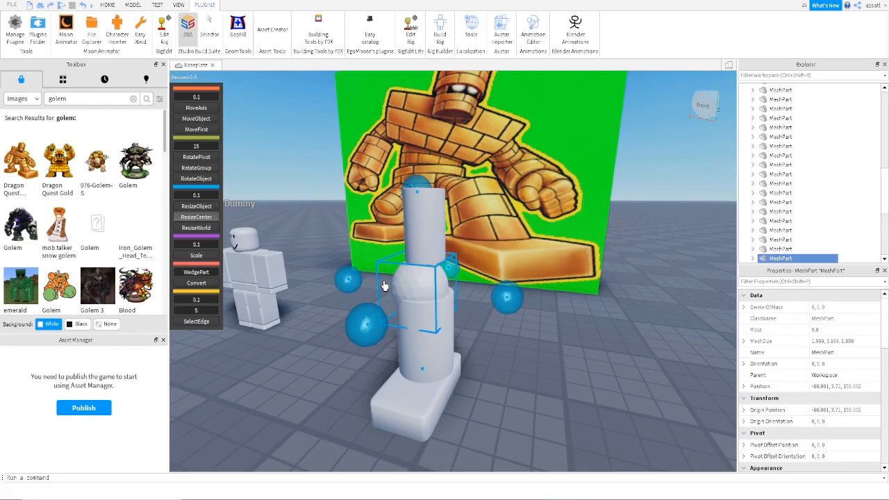
# Step: Try shrinking the knee sphere with ResizeWorld, then ResizeObject and ResizeCenter again, undoing the attempts
pyautogui.click(209, 231)
pyautogui.moveTo(352, 279); pyautogui.dragTo(361, 280)
pyautogui.hotkey('ctrl', 'z')
pyautogui.click(201, 207)
pyautogui.hotkey('ctrl', 'z')
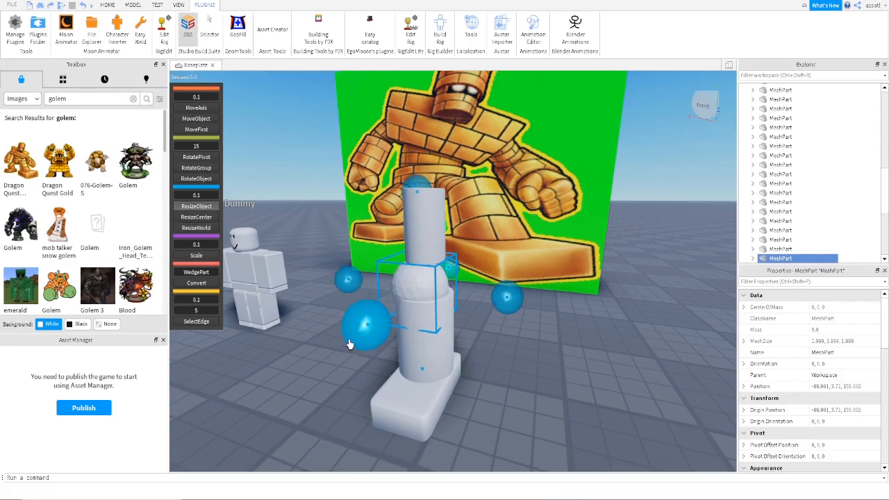
pyautogui.click(209, 28)
pyautogui.click(197, 216)
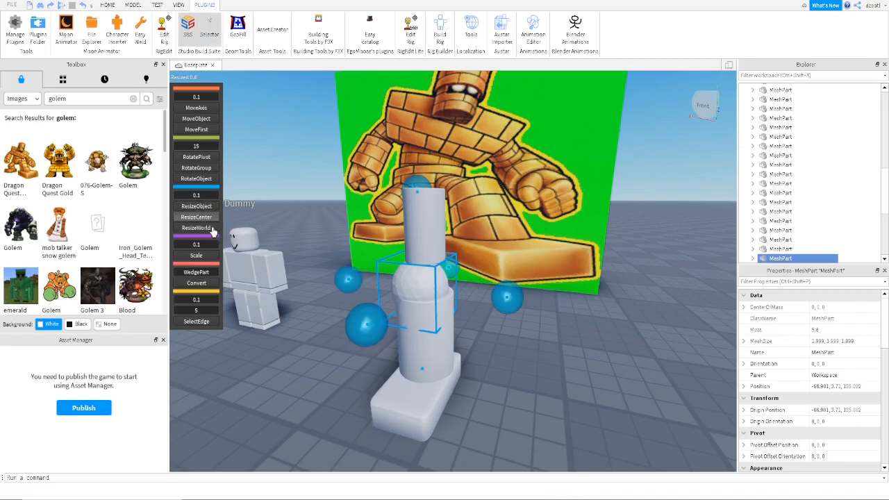
pyautogui.moveTo(347, 280); pyautogui.dragTo(353, 287)
pyautogui.hotkey('ctrl', 'z')
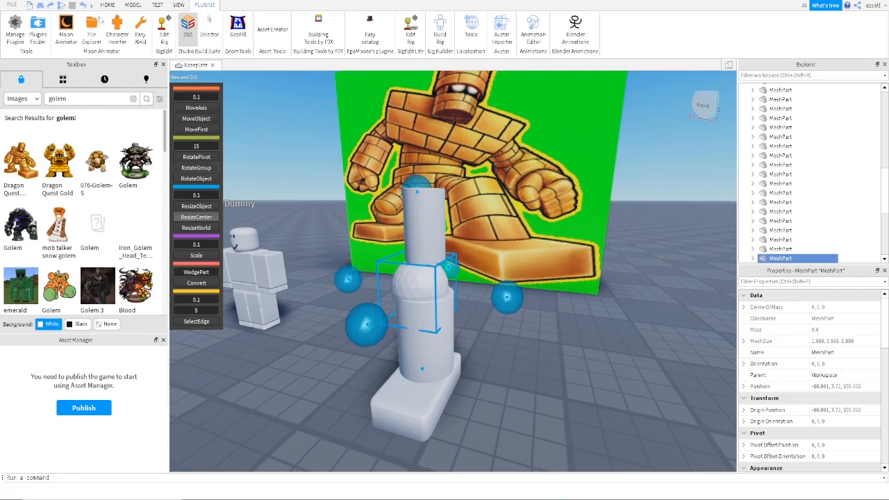
# Step: Shrink the knee sphere with Studio's own Scale tool so it fits inside the hollow cylinder
pyautogui.click(108, 5)
pyautogui.click(111, 28)
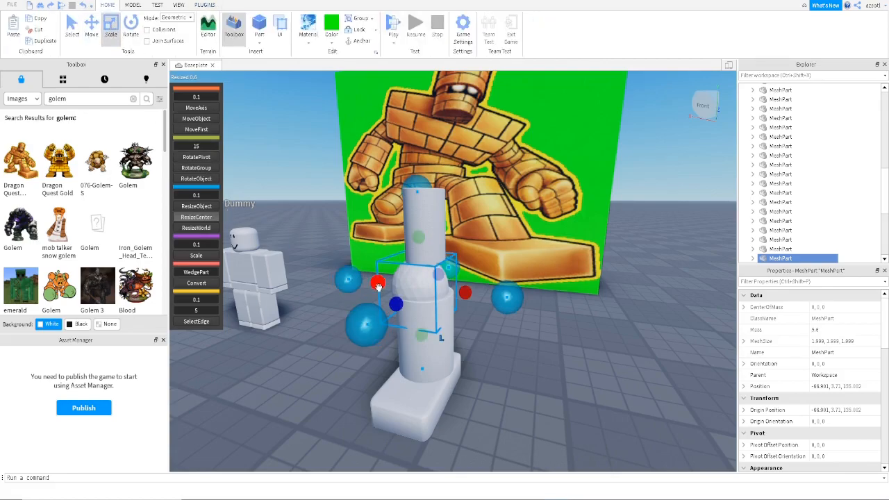
pyautogui.keyDown('ctrl'); pyautogui.moveTo(380, 283); pyautogui.dragTo(387, 284); pyautogui.keyUp('ctrl')
pyautogui.hotkey('ctrl', 'z')
pyautogui.moveTo(476, 329); pyautogui.dragTo(477, 332, button='right')
pyautogui.press('d')
pyautogui.press('w')
pyautogui.press('a')
pyautogui.press('s')
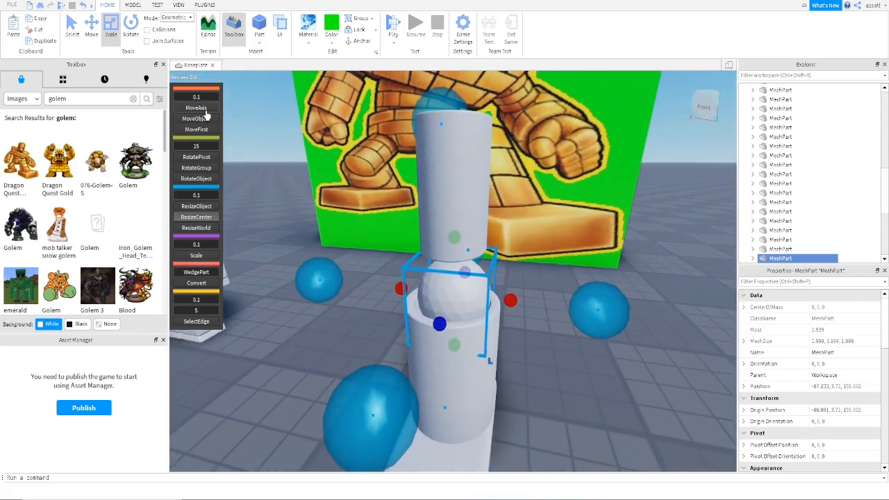
# Step: Set the move increment to 0 and centre the knee sphere sideways in the hollow cylinder with MoveAxis
pyautogui.click(201, 109)
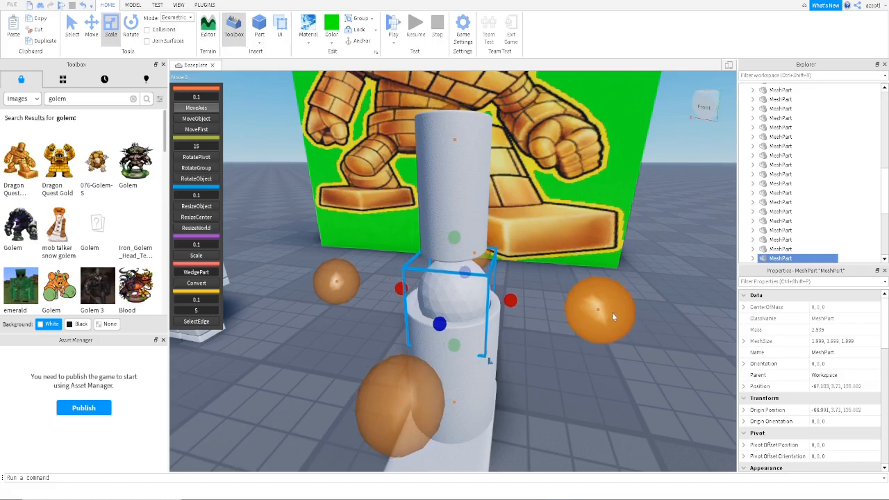
pyautogui.moveTo(610, 313); pyautogui.dragTo(598, 302)
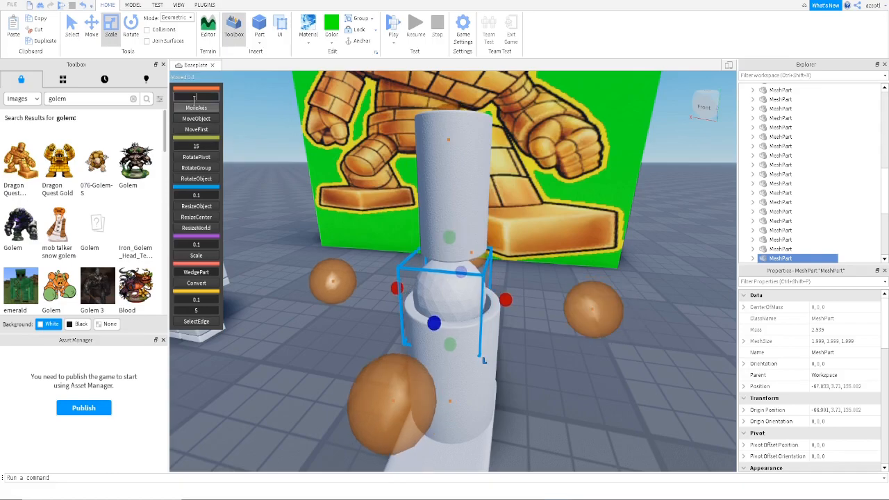
pyautogui.moveTo(579, 297); pyautogui.dragTo(588, 303)
# Step: Select the upper solid cylinder and lower it about 0.46 studs onto the knee sphere with MoveAxis
pyautogui.moveTo(555, 335); pyautogui.dragTo(557, 336, button='right')
pyautogui.scroll(-1, 522, 284)
pyautogui.click(441, 221)
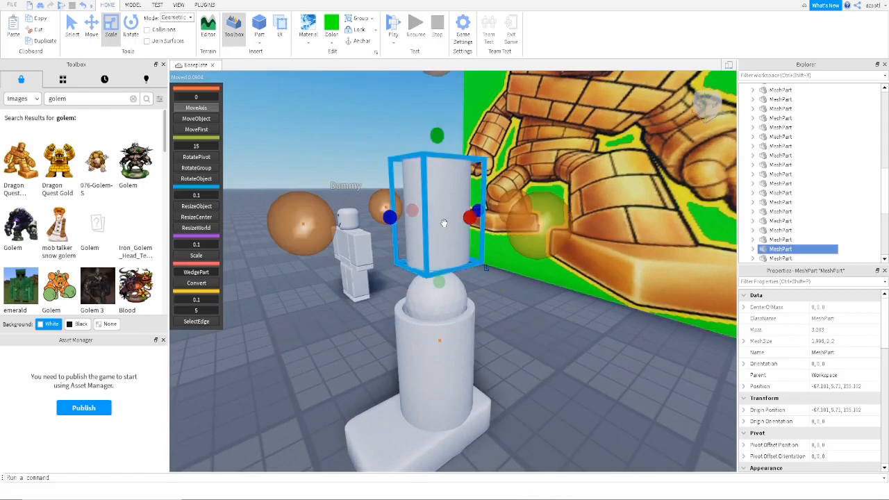
pyautogui.click(70, 23)
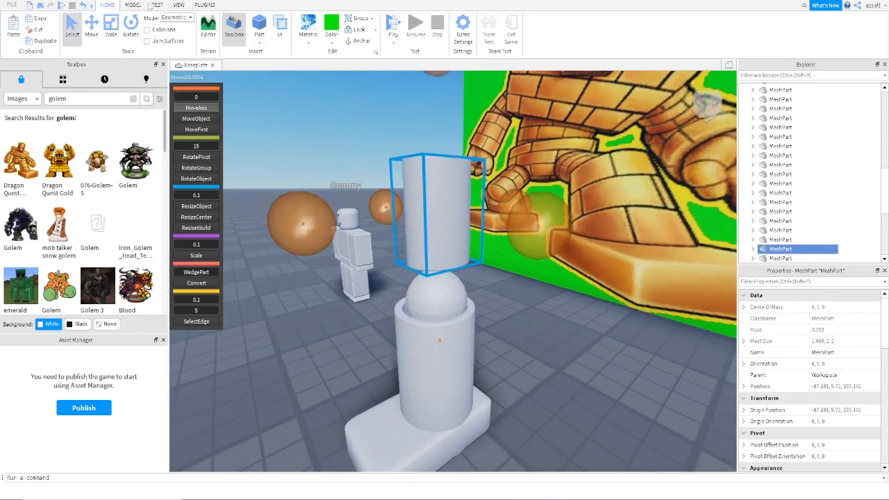
pyautogui.click(205, 5)
pyautogui.moveTo(385, 268); pyautogui.dragTo(445, 206, button='right')
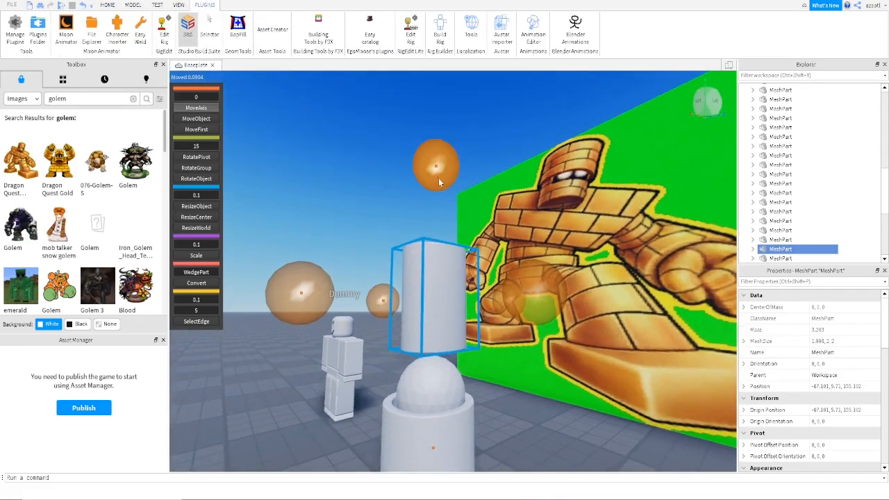
pyautogui.moveTo(441, 199)
pyautogui.mouseDown()
pyautogui.moveTo(442, 207)
pyautogui.moveTo(442, 196)
pyautogui.mouseUp()
# Step: Widen the upper solid cylinder by 0.1 studs on each side with ResizeObject
pyautogui.moveTo(438, 317); pyautogui.dragTo(439, 318, button='right')
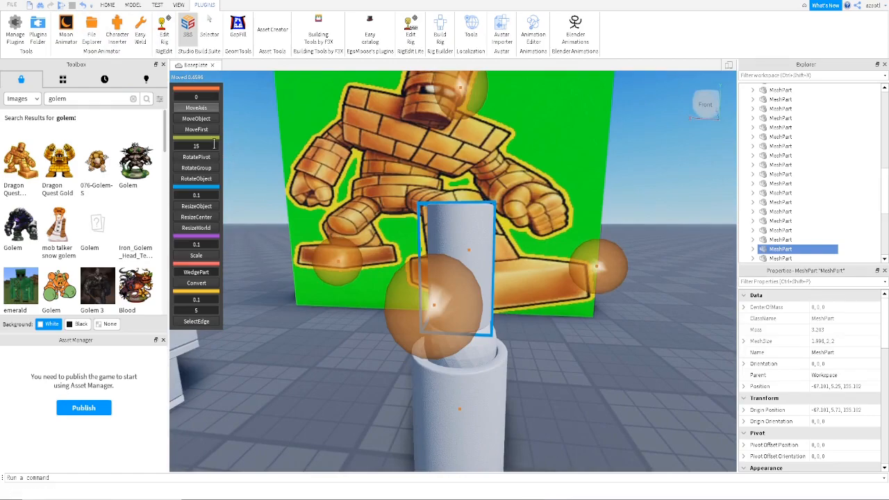
pyautogui.click(197, 206)
pyautogui.moveTo(612, 268); pyautogui.dragTo(617, 269)
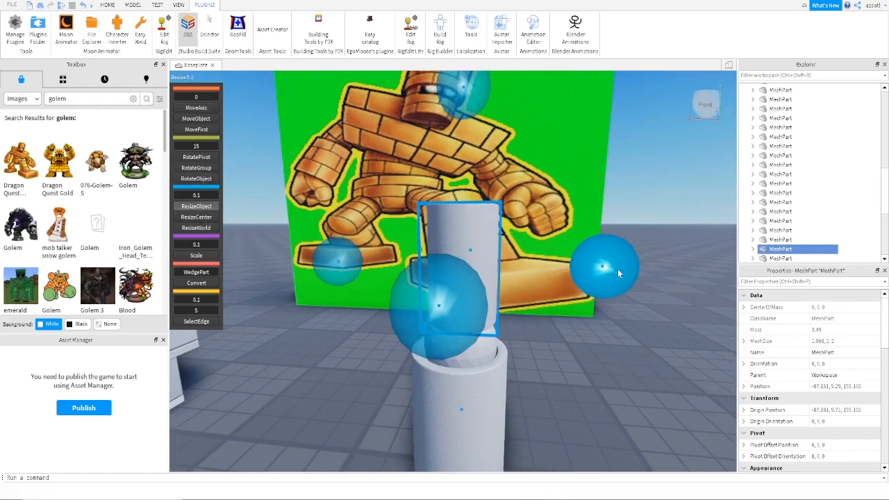
pyautogui.moveTo(441, 327); pyautogui.dragTo(429, 206, button='right')
pyautogui.scroll(-5, 414, 189)
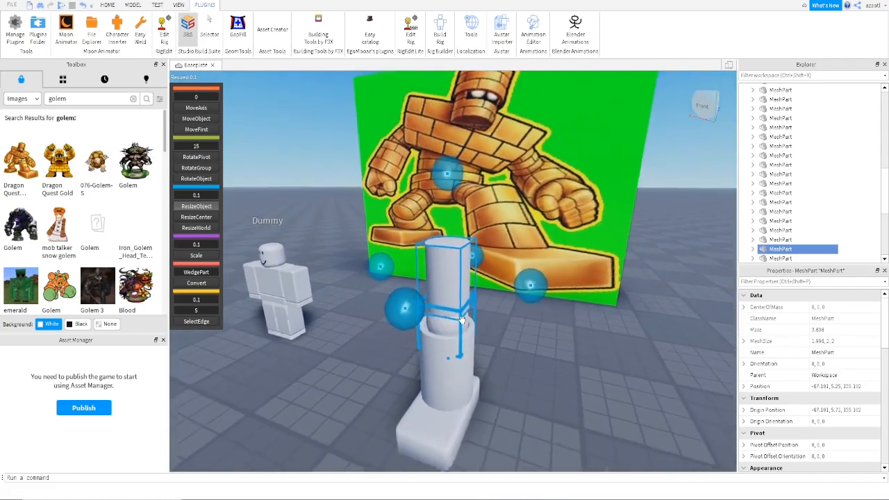
# Step: Duplicate the bowl-shaped half sphere beside the mesh-part collection and bring the copy up next to the leg's top with MoveAxis
pyautogui.moveTo(468, 337)
pyautogui.mouseDown(button='right')
pyautogui.moveTo(424, 340)
pyautogui.moveTo(458, 342)
pyautogui.mouseUp(button='right')
pyautogui.press('w')
pyautogui.click(506, 286)
pyautogui.press('f')
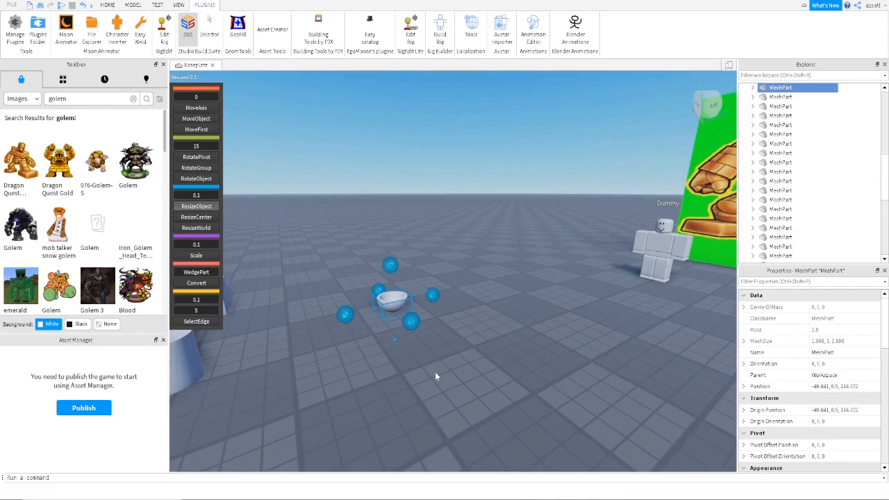
pyautogui.click(192, 109)
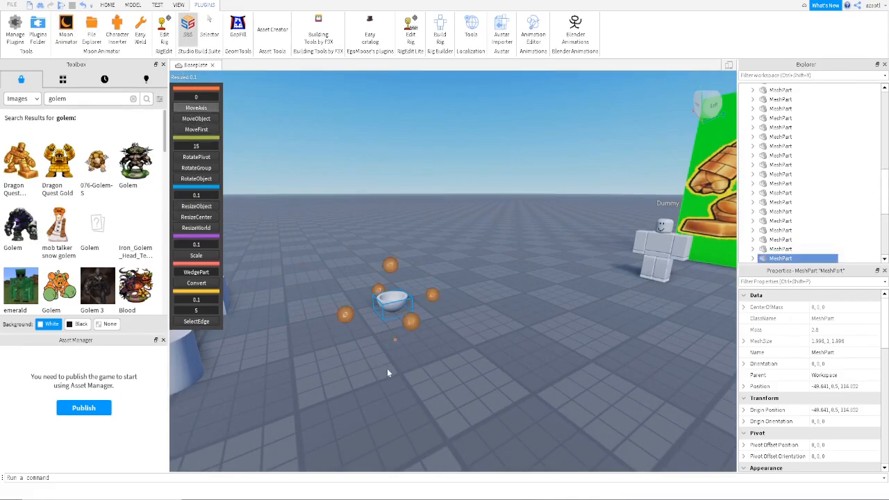
pyautogui.moveTo(385, 368); pyautogui.dragTo(353, 333, button='right')
pyautogui.moveTo(318, 320); pyautogui.dragTo(682, 266)
pyautogui.moveTo(641, 225); pyautogui.dragTo(661, 143)
pyautogui.press('w')
pyautogui.moveTo(640, 257); pyautogui.dragTo(641, 256, button='right')
pyautogui.press('w')
pyautogui.press('s')
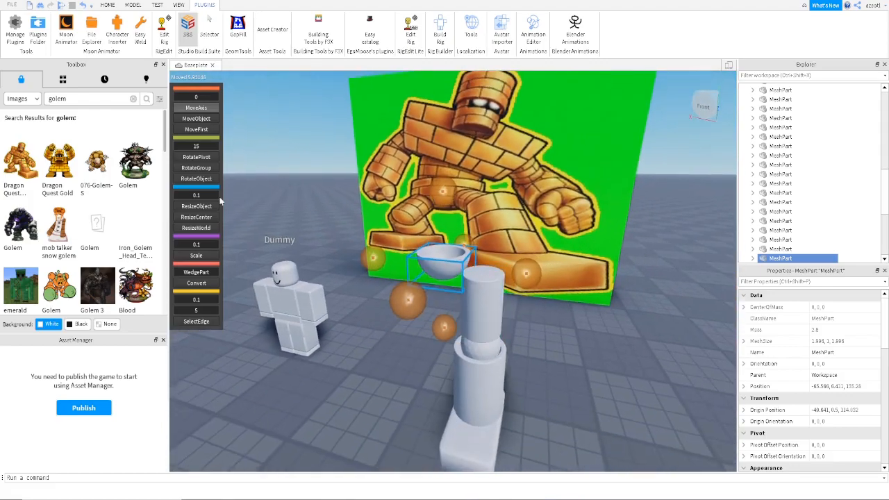
# Step: Widen the bowl away from the leg and increase its height with ResizeObject
pyautogui.click(197, 206)
pyautogui.moveTo(373, 257); pyautogui.dragTo(343, 254)
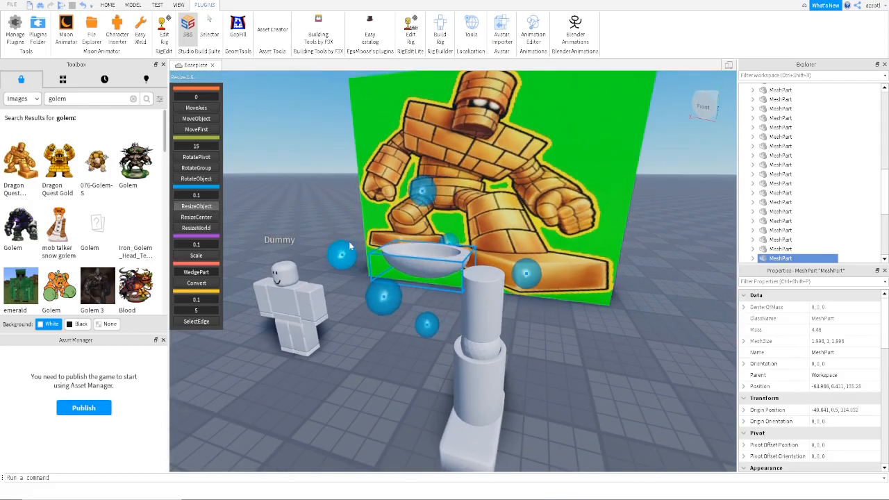
pyautogui.moveTo(413, 197)
pyautogui.mouseDown()
pyautogui.moveTo(413, 162)
pyautogui.moveTo(423, 202)
pyautogui.mouseUp()
# Step: Align the bowl depthwise with the leg's upper cylinder and adjust its height beside the cylinder's top with MoveAxis
pyautogui.click(209, 110)
pyautogui.moveTo(444, 271); pyautogui.dragTo(445, 279, button='right')
pyautogui.press('d')
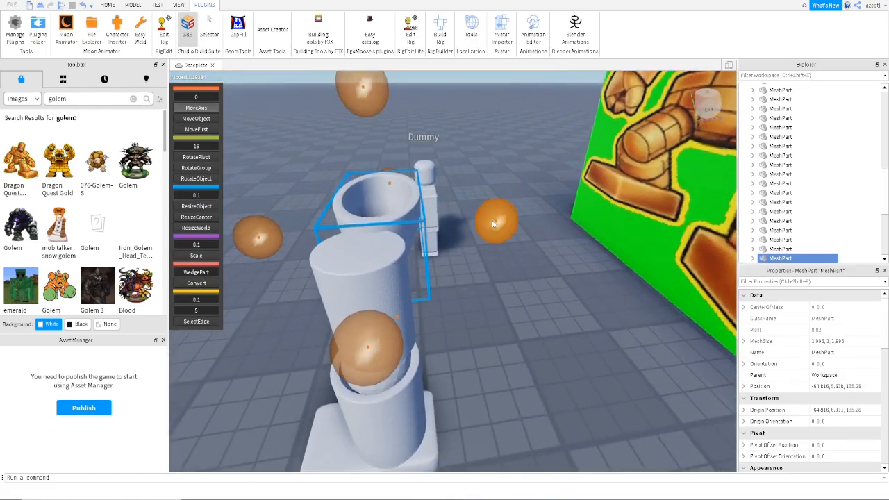
pyautogui.moveTo(490, 220); pyautogui.dragTo(486, 220)
pyautogui.press('a')
pyautogui.moveTo(486, 243); pyautogui.dragTo(484, 243, button='right')
pyautogui.moveTo(416, 383); pyautogui.dragTo(425, 375)
# Step: Select the lightly bevelled cube in the mesh-part collection and duplicate it
pyautogui.moveTo(428, 375); pyautogui.dragTo(380, 379, button='right')
pyautogui.scroll(10, 417, 377)
pyautogui.press('a')
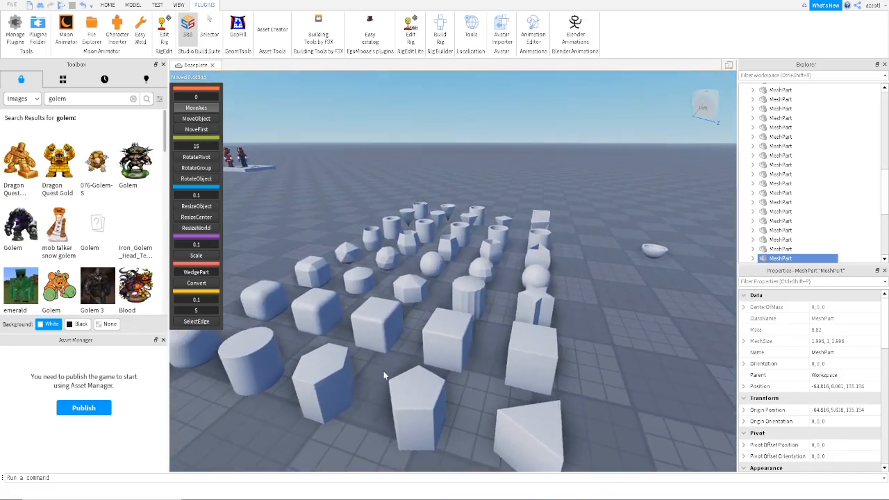
pyautogui.press('a')
pyautogui.moveTo(384, 372); pyautogui.dragTo(383, 372, button='right')
pyautogui.click(255, 352)
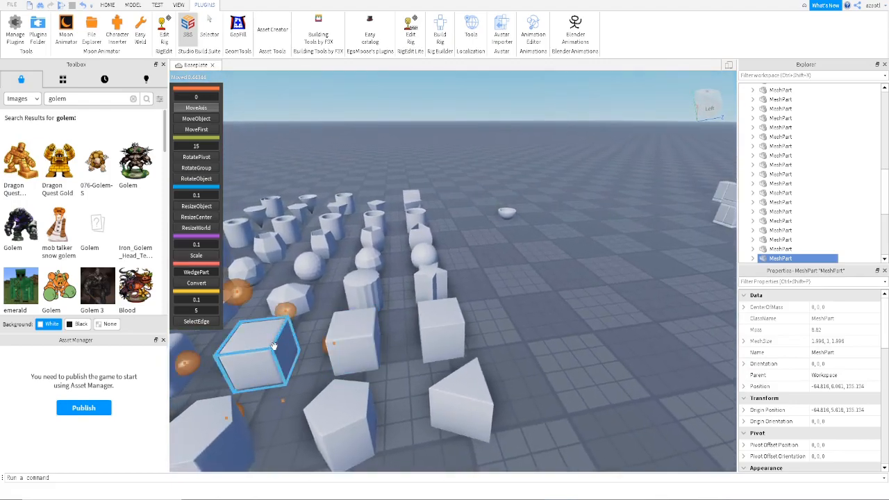
pyautogui.press('w')
pyautogui.moveTo(454, 269); pyautogui.dragTo(454, 269, button='right')
pyautogui.press('s')
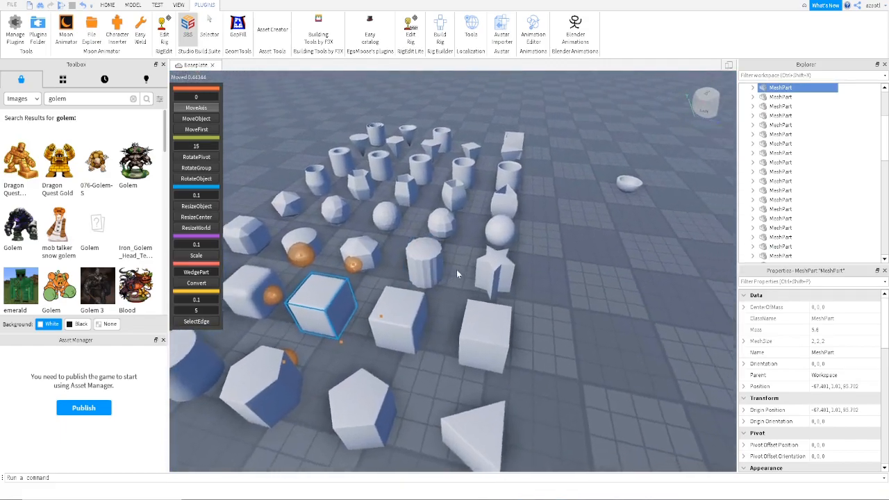
pyautogui.press('a')
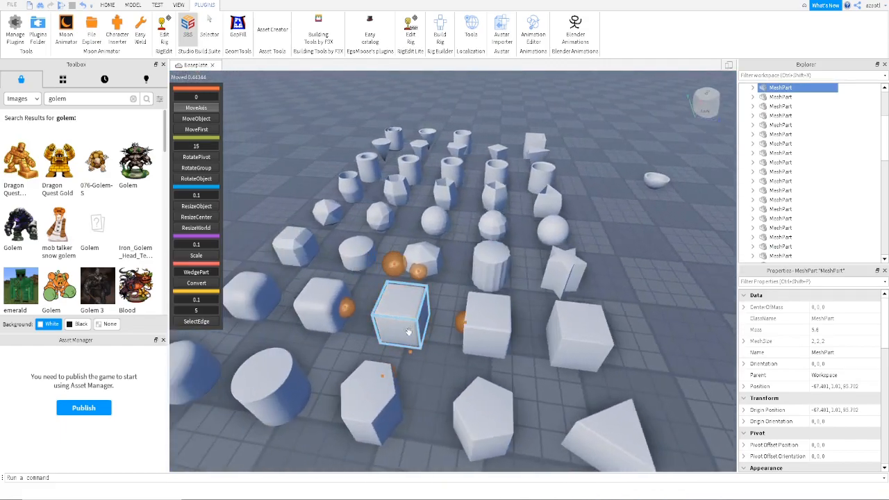
pyautogui.hotkey('ctrl', 'd')
# Step: Bring the duplicated cube over to the golem and raise it above the bowl with MoveAxis
pyautogui.moveTo(408, 331); pyautogui.dragTo(409, 331, button='right')
pyautogui.moveTo(377, 338); pyautogui.dragTo(733, 154)
pyautogui.moveTo(633, 253); pyautogui.dragTo(634, 254, button='right')
pyautogui.press('w')
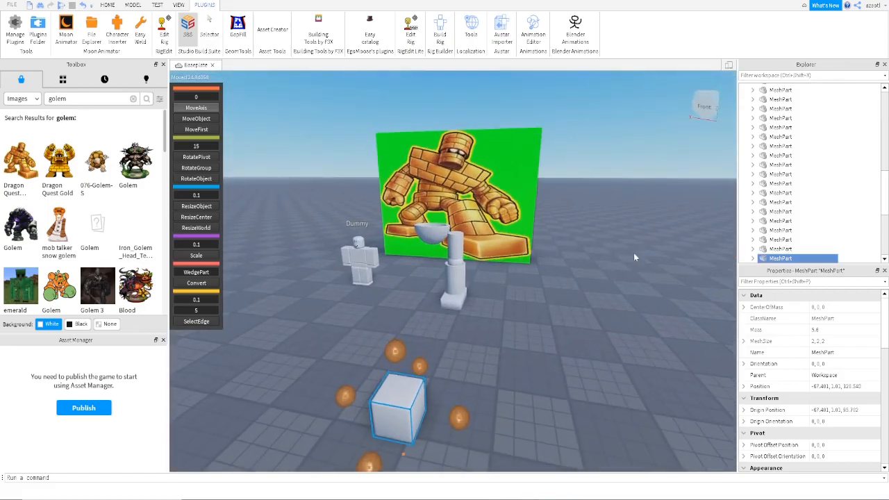
pyautogui.moveTo(374, 466); pyautogui.dragTo(465, 306)
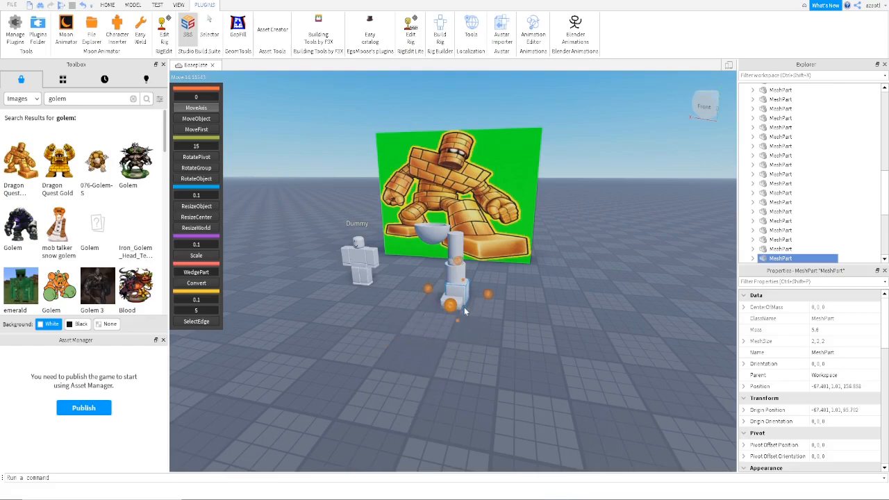
pyautogui.moveTo(456, 263); pyautogui.dragTo(470, 218)
pyautogui.moveTo(460, 260); pyautogui.dragTo(460, 260, button='right')
pyautogui.press('w')
pyautogui.press('s')
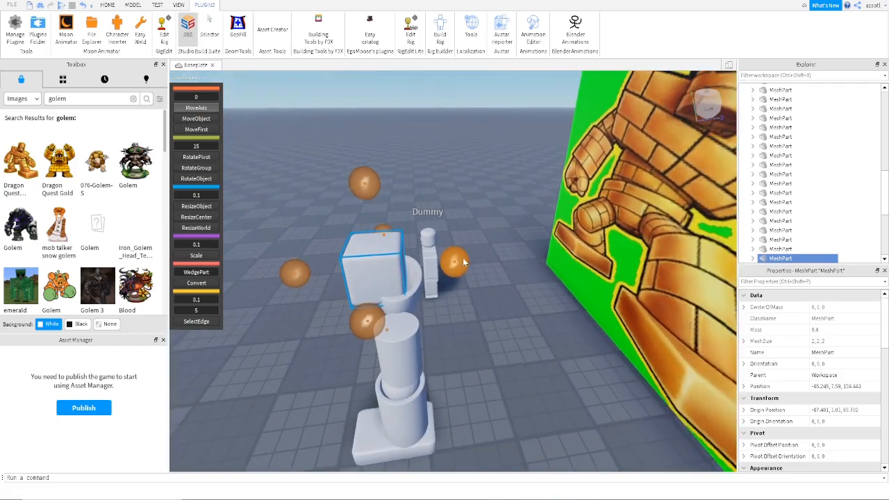
# Step: Line the cube up depthwise with the bowl beneath it using MoveAxis
pyautogui.moveTo(460, 262); pyautogui.dragTo(475, 262)
pyautogui.press('a')
pyautogui.moveTo(449, 303); pyautogui.dragTo(446, 303, button='right')
pyautogui.press('w')
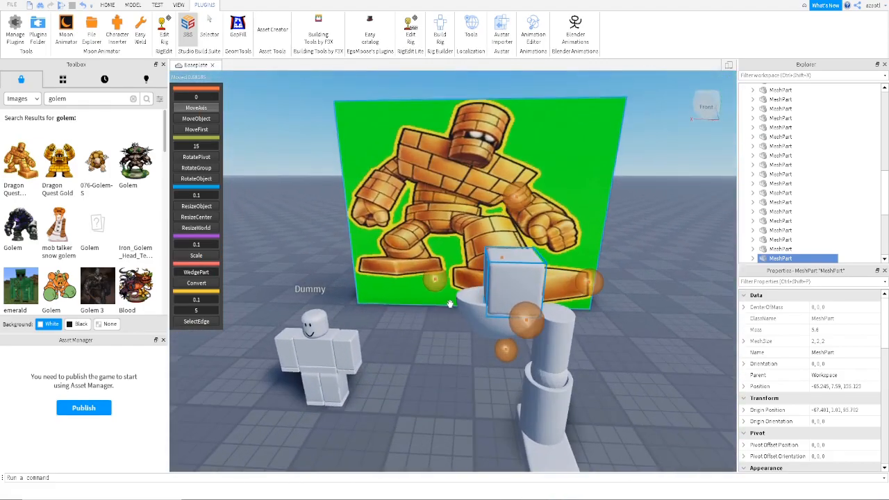
pyautogui.press('a')
pyautogui.moveTo(522, 322); pyautogui.dragTo(524, 323, button='right')
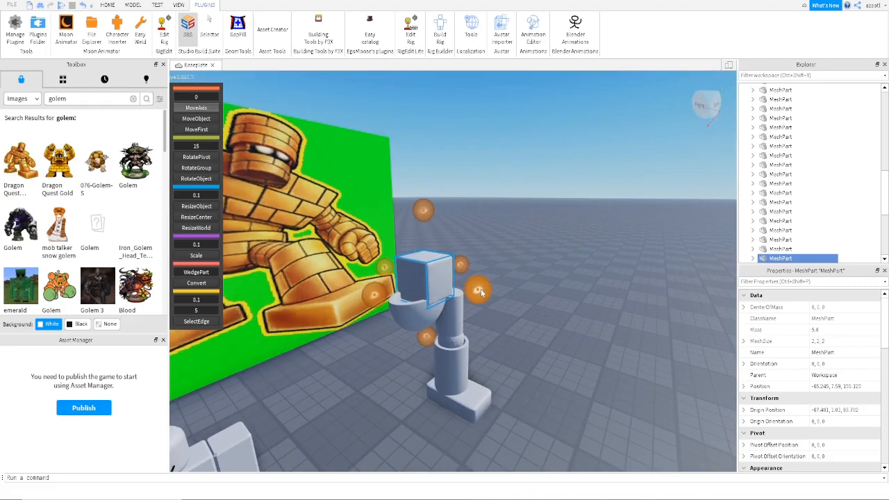
pyautogui.moveTo(479, 291); pyautogui.dragTo(478, 292)
pyautogui.press('d')
pyautogui.moveTo(441, 318); pyautogui.dragTo(440, 319, button='right')
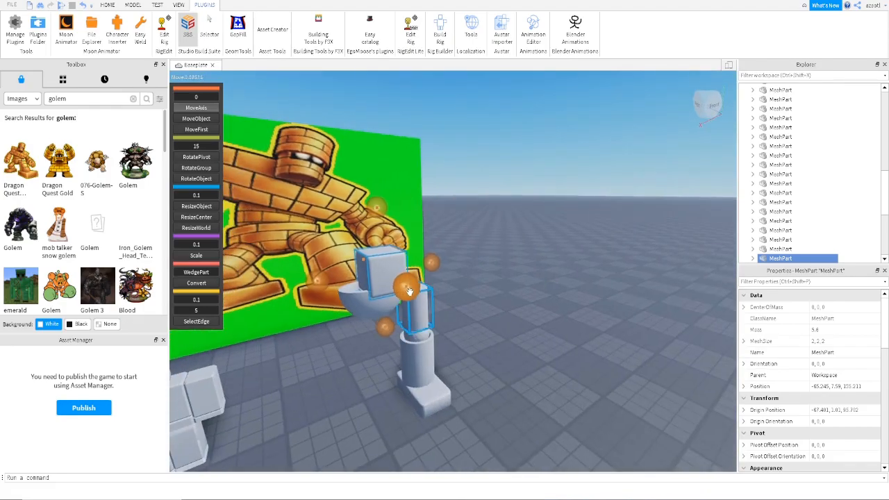
# Step: With ResizeObject, widen the cube above the bowl by 1.2 on one side and reduce its depth by 1
pyautogui.press('d')
pyautogui.moveTo(383, 300); pyautogui.dragTo(386, 300, button='right')
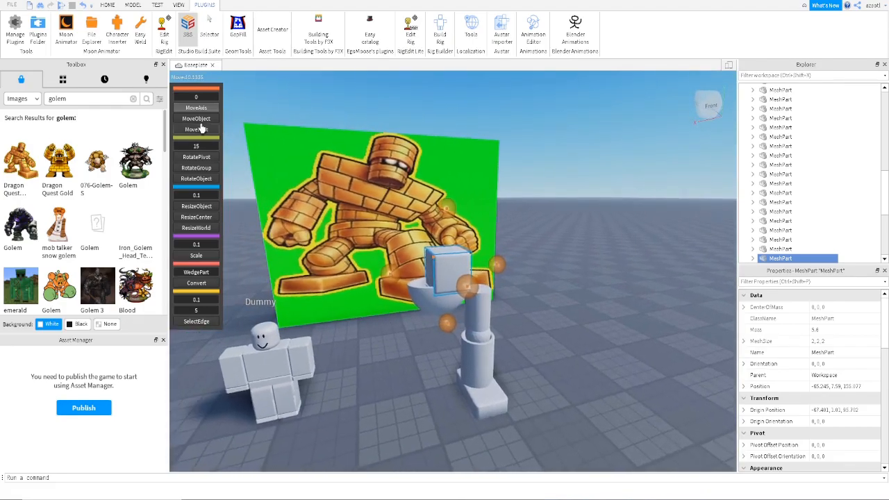
pyautogui.click(197, 206)
pyautogui.moveTo(392, 279); pyautogui.dragTo(368, 279)
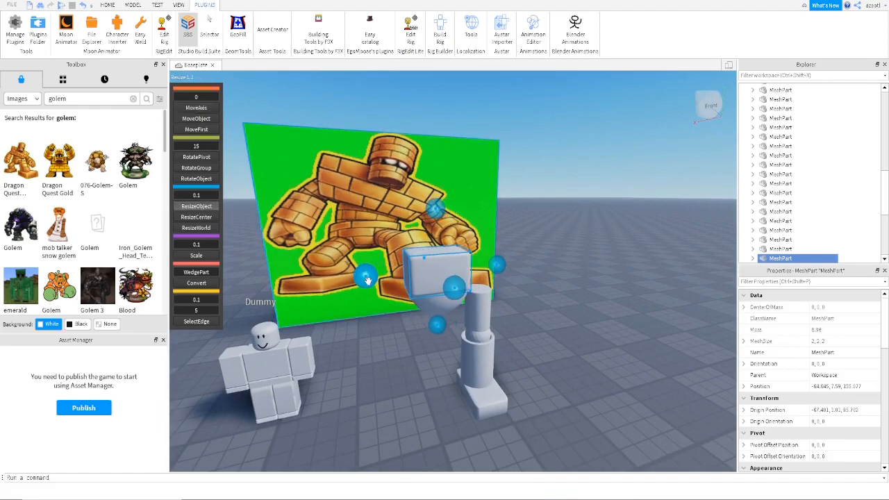
pyautogui.moveTo(454, 288); pyautogui.dragTo(446, 280)
pyautogui.moveTo(433, 296); pyautogui.dragTo(429, 298, button='right')
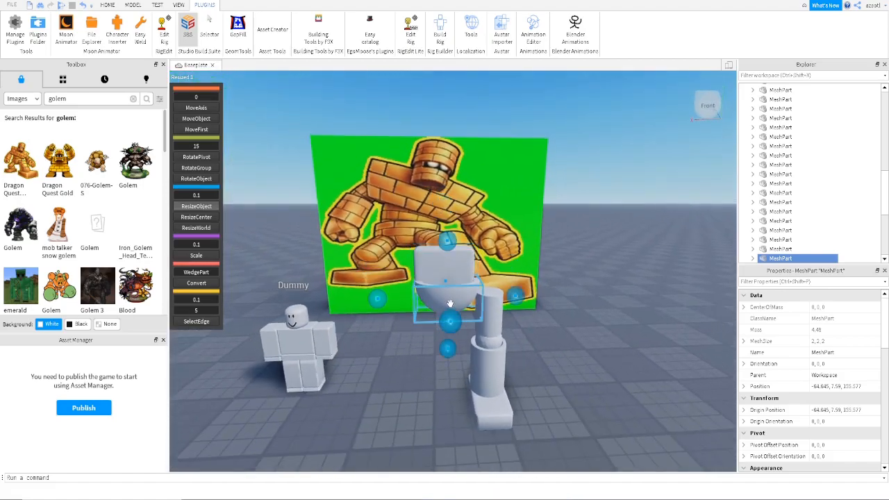
# Step: Extend the cube's depth by 0.5 on one side and trim it by 0.4 on the opposite side
pyautogui.click(450, 304)
pyautogui.moveTo(373, 300); pyautogui.dragTo(411, 304, button='right')
pyautogui.click(516, 268)
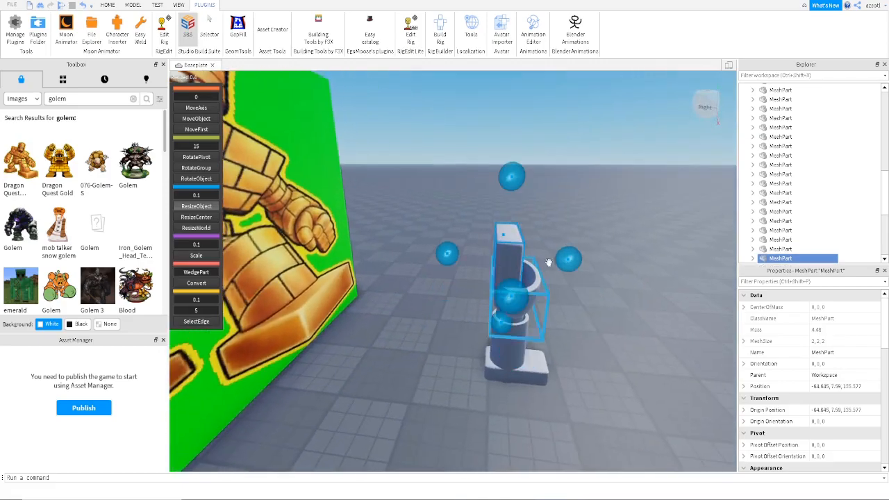
pyautogui.moveTo(568, 261); pyautogui.dragTo(577, 261)
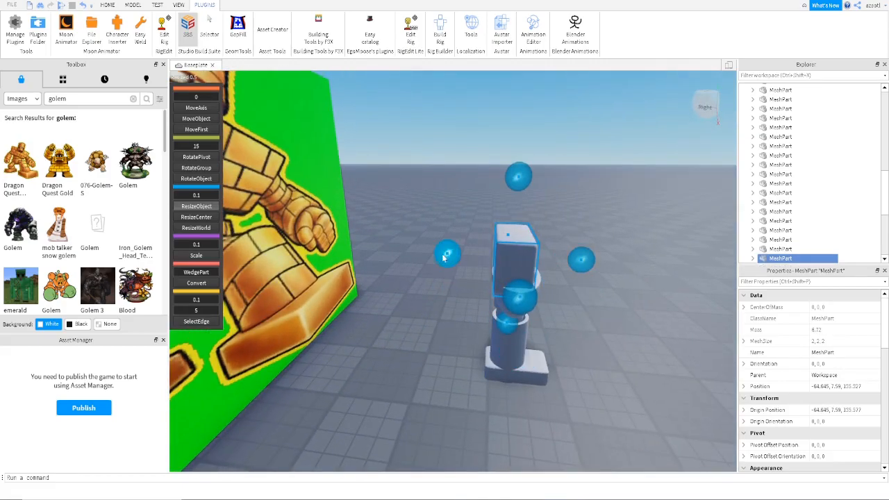
pyautogui.moveTo(451, 255); pyautogui.dragTo(461, 255)
pyautogui.moveTo(464, 291); pyautogui.dragTo(505, 279, button='right')
# Step: Narrow the cube by 0.2 on each side so it fits within the bowl's rim
pyautogui.press('a')
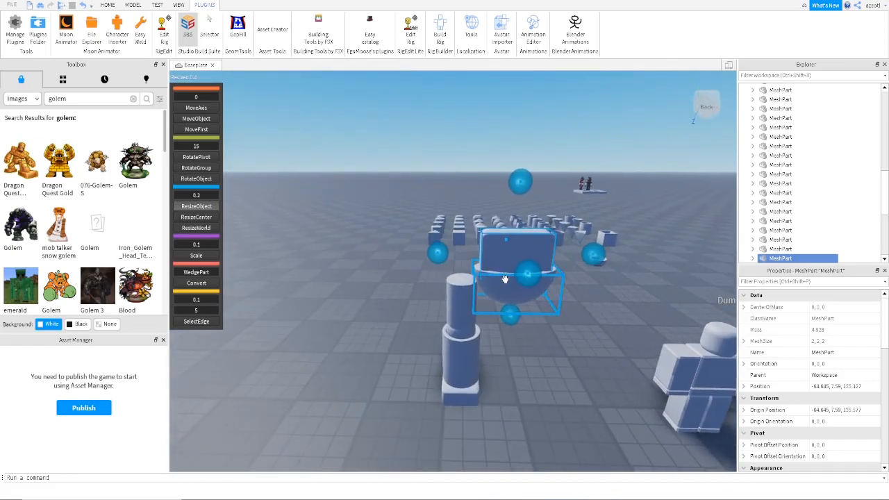
pyautogui.press('w')
pyautogui.press('a')
pyautogui.press('s')
pyautogui.press('d')
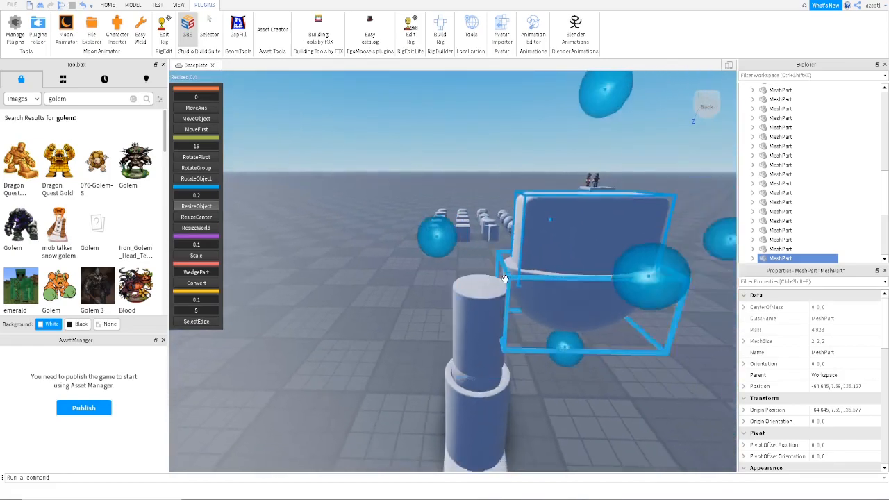
pyautogui.press('w')
pyautogui.press('a')
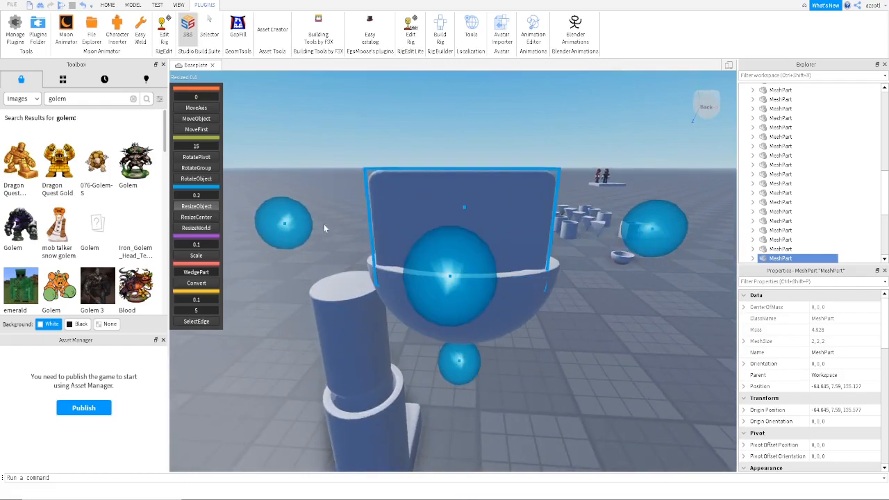
pyautogui.moveTo(306, 217); pyautogui.dragTo(314, 218)
pyautogui.moveTo(316, 220); pyautogui.dragTo(627, 271, button='right')
pyautogui.moveTo(587, 256); pyautogui.dragTo(582, 253)
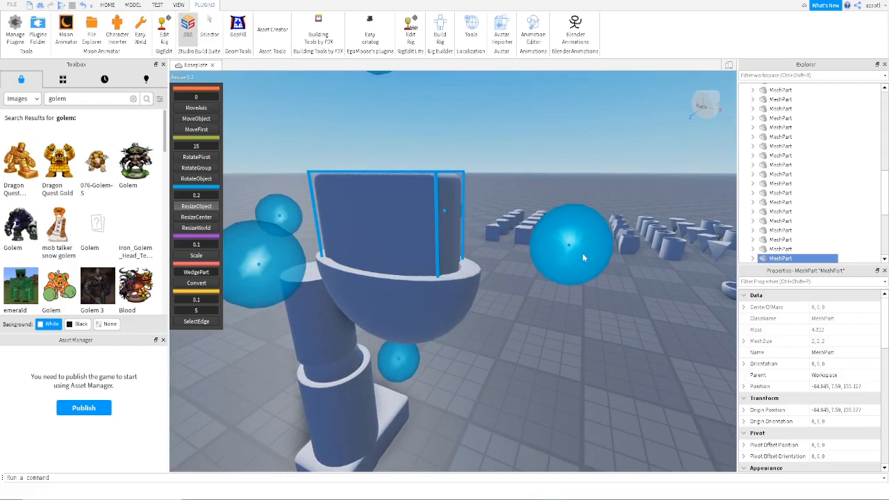
pyautogui.moveTo(559, 317)
pyautogui.mouseDown(button='right')
pyautogui.moveTo(540, 315)
pyautogui.moveTo(549, 314)
pyautogui.mouseUp(button='right')
# Step: Look over the mesh-part collection for shapes to use in the torso, then return to the golem
pyautogui.press('s')
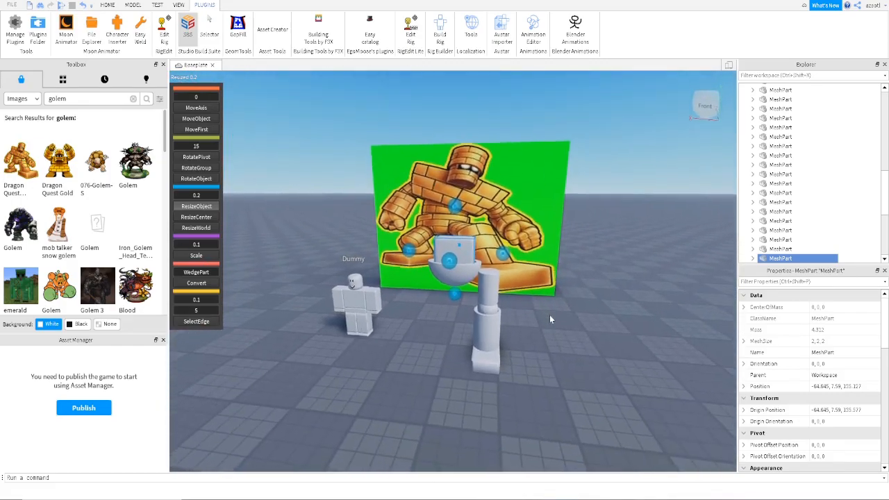
pyautogui.press('w')
pyautogui.click(395, 378)
pyautogui.moveTo(395, 379); pyautogui.dragTo(424, 398, button='right')
pyautogui.press('d')
pyautogui.click(468, 268)
pyautogui.press('d')
pyautogui.press('a')
pyautogui.press('a')
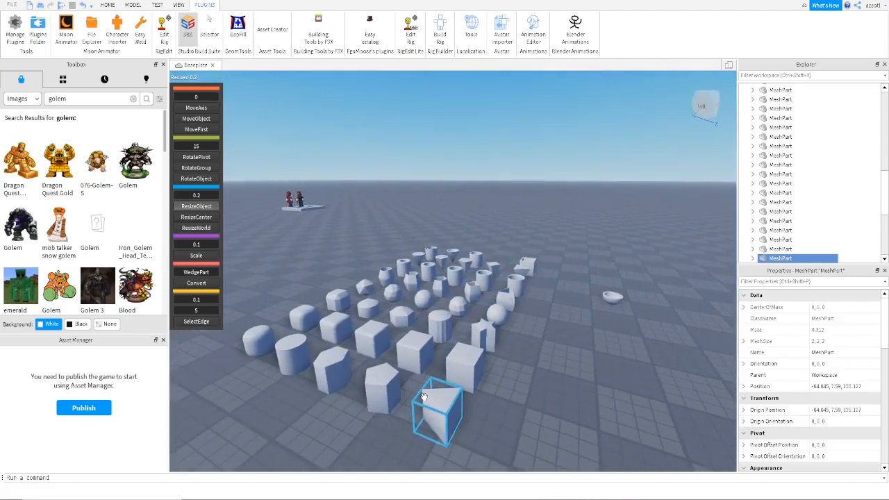
pyautogui.press('w')
pyautogui.moveTo(426, 397); pyautogui.dragTo(410, 364, button='right')
pyautogui.press('w')
pyautogui.press('a')
pyautogui.press('q')
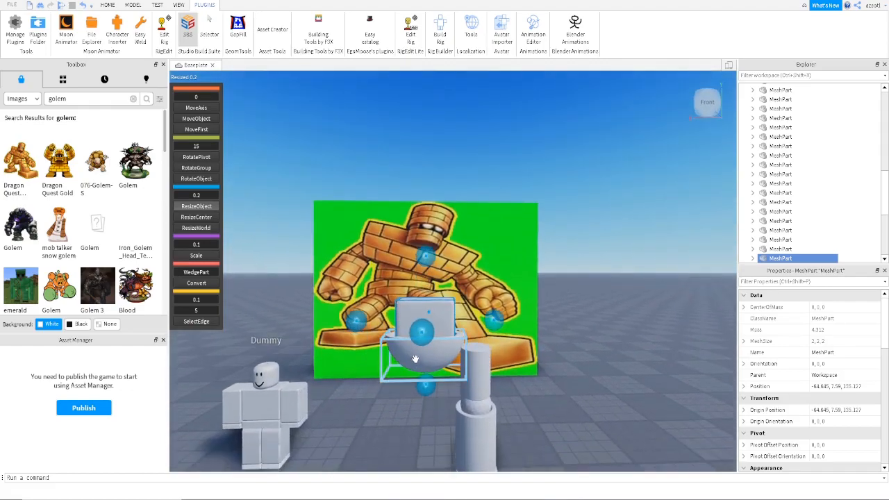
# Step: Duplicate the cube in the bowl, shorten the copy from below and extend its top upward by 0.8
pyautogui.moveTo(414, 358); pyautogui.dragTo(421, 324)
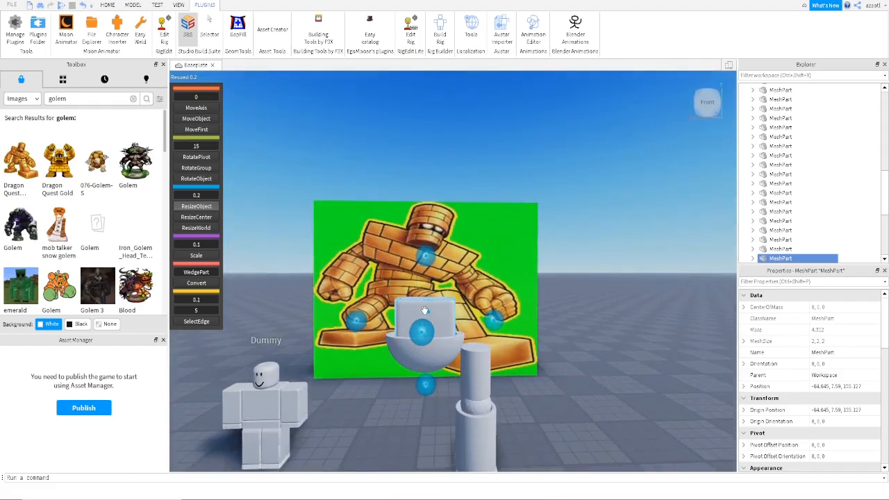
pyautogui.moveTo(427, 387); pyautogui.dragTo(427, 356)
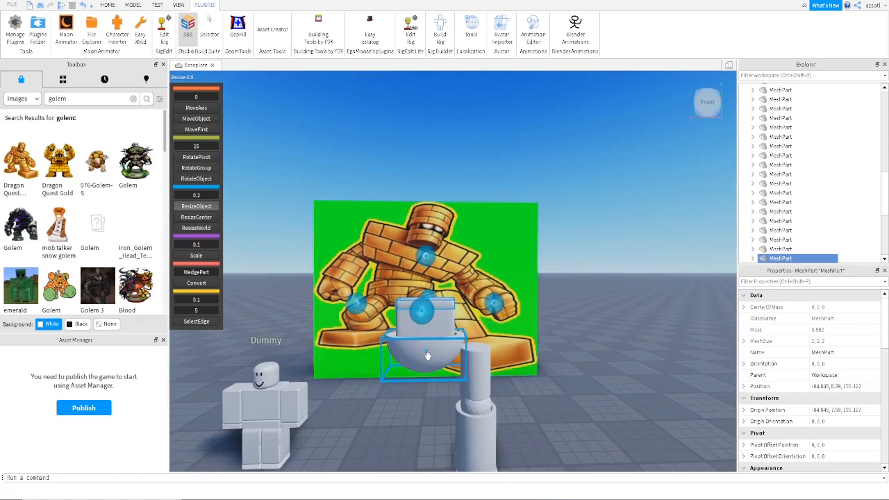
pyautogui.moveTo(427, 258); pyautogui.dragTo(427, 242)
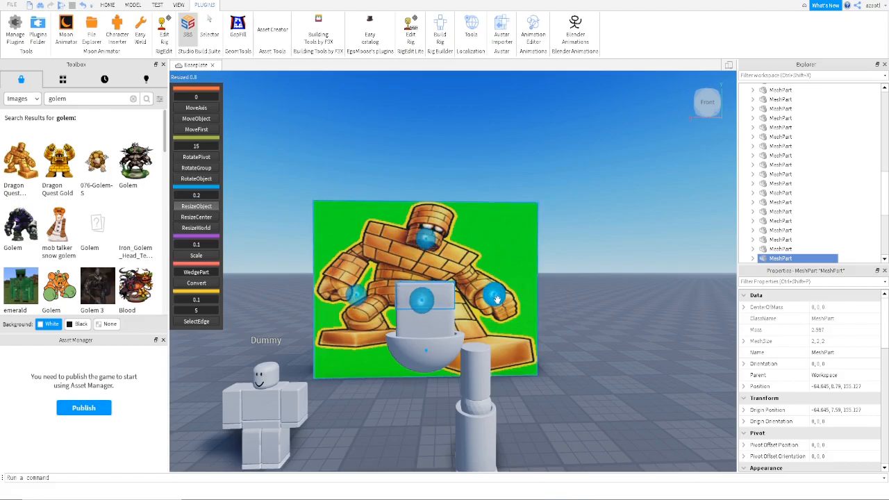
# Step: Undo the one-sided widening of the upper block and widen it by 1 evenly about its centre with ResizeCenter
pyautogui.moveTo(496, 300); pyautogui.dragTo(506, 292)
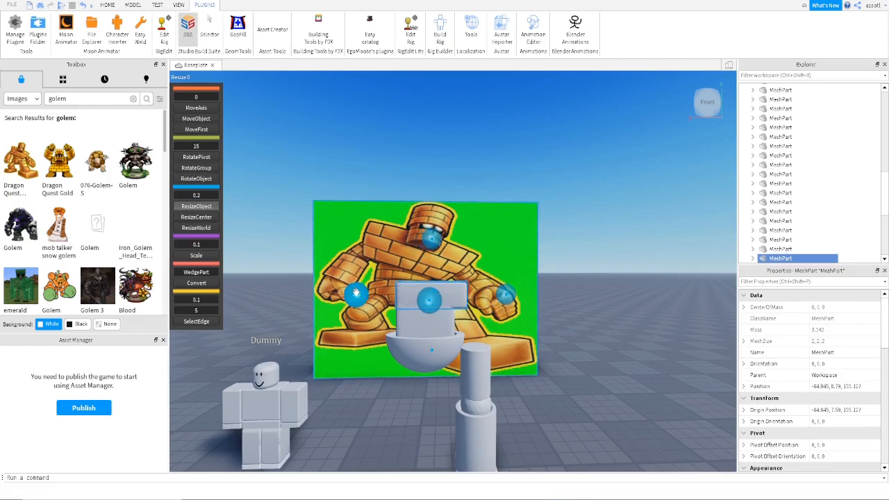
pyautogui.hotkey('ctrl', 'z')
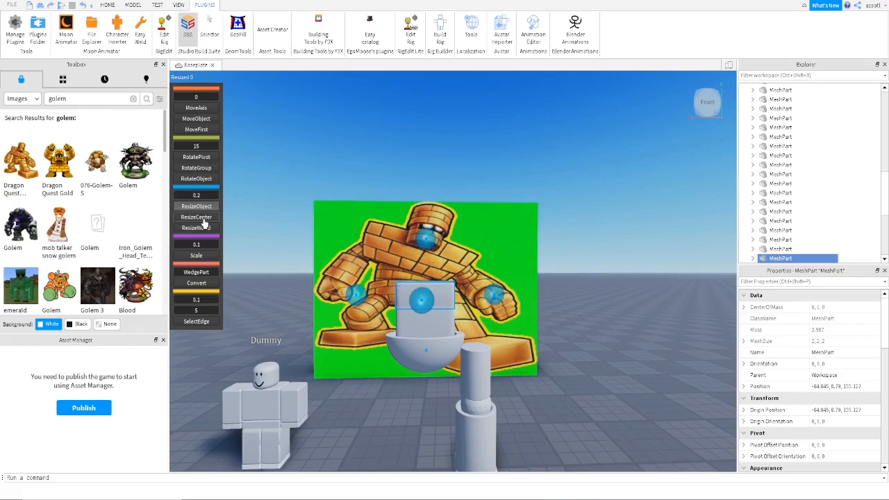
pyautogui.moveTo(497, 298); pyautogui.dragTo(518, 300)
pyautogui.press('e')
pyautogui.press('d')
pyautogui.moveTo(517, 300); pyautogui.dragTo(485, 357, button='right')
pyautogui.press('d')
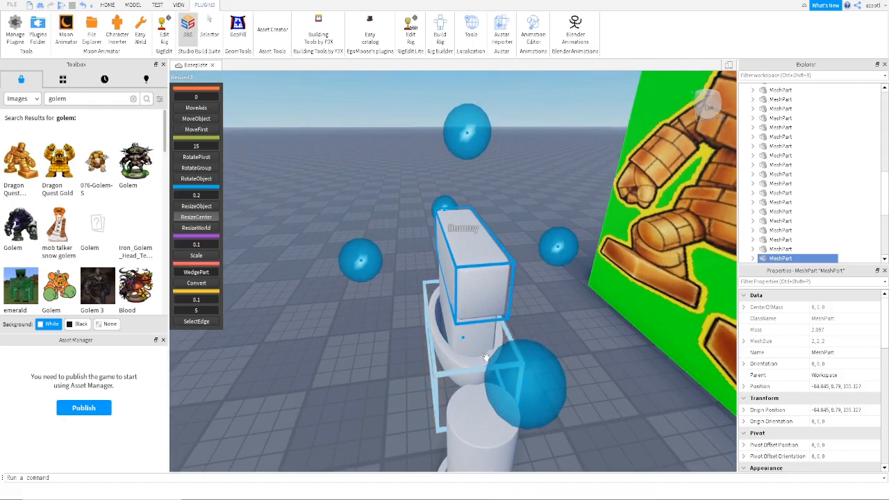
# Step: Increase the upper block's depth evenly with ResizeCenter so it overhangs the cube below, and increase its height by 0.6
pyautogui.moveTo(363, 261); pyautogui.dragTo(334, 264)
pyautogui.press('d')
pyautogui.moveTo(370, 312); pyautogui.dragTo(372, 319, button='right')
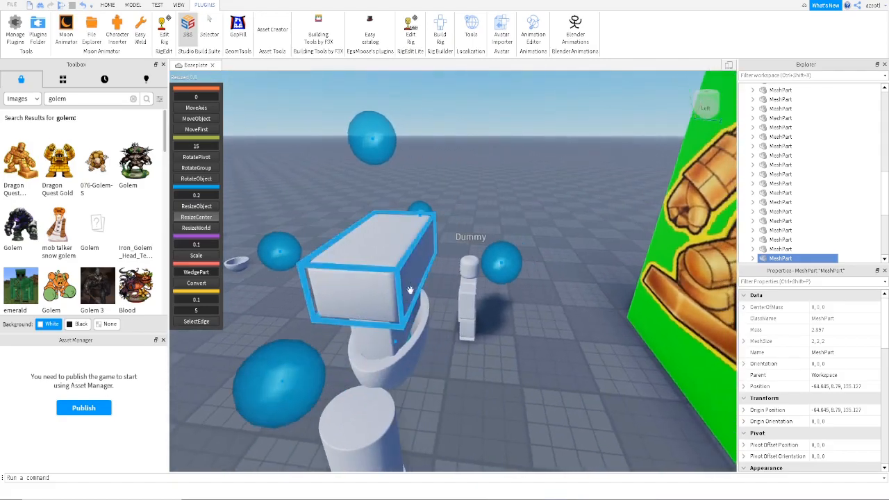
pyautogui.moveTo(510, 267); pyautogui.dragTo(515, 267)
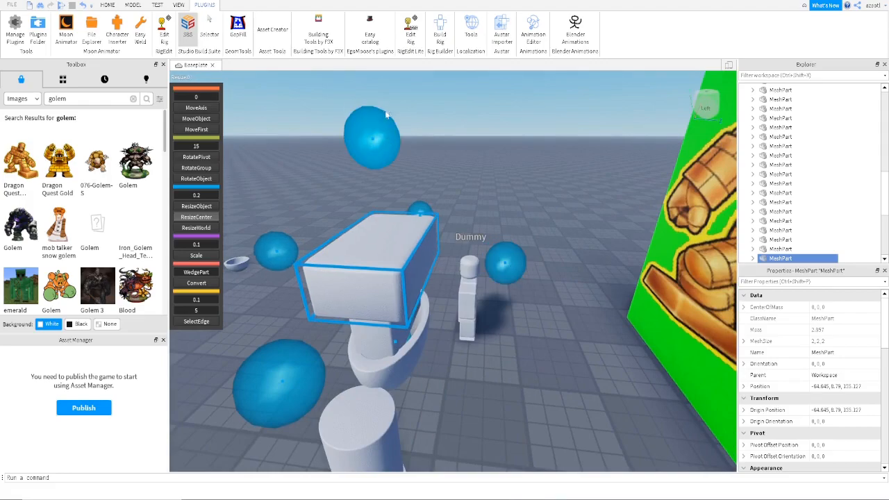
pyautogui.moveTo(385, 121); pyautogui.dragTo(383, 104)
# Step: Increase the upper block's height by another 0.6 with ResizeCenter and raise it about 0.23 with MoveAxis
pyautogui.press('a')
pyautogui.moveTo(383, 193); pyautogui.dragTo(383, 202, button='right')
pyautogui.press('a')
pyautogui.press('s')
pyautogui.click(398, 180)
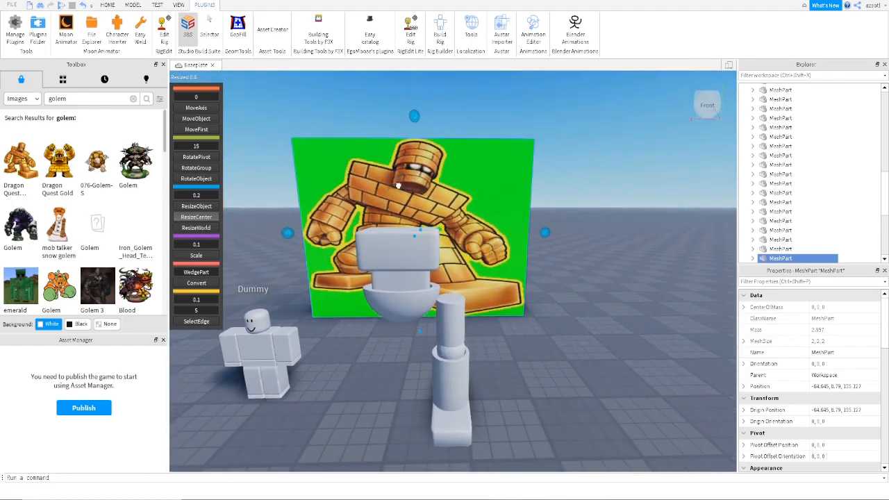
pyautogui.click(393, 246)
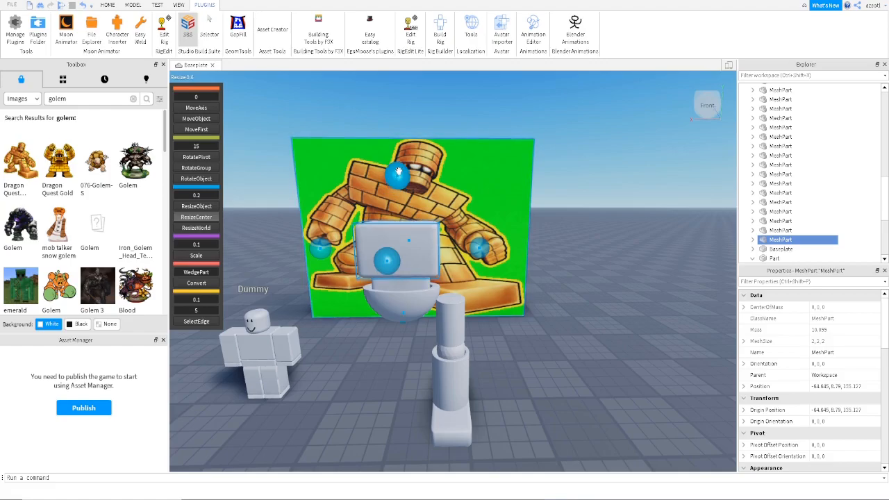
pyautogui.click(194, 109)
pyautogui.moveTo(400, 180)
pyautogui.mouseDown()
pyautogui.moveTo(406, 149)
pyautogui.moveTo(413, 172)
pyautogui.mouseUp()
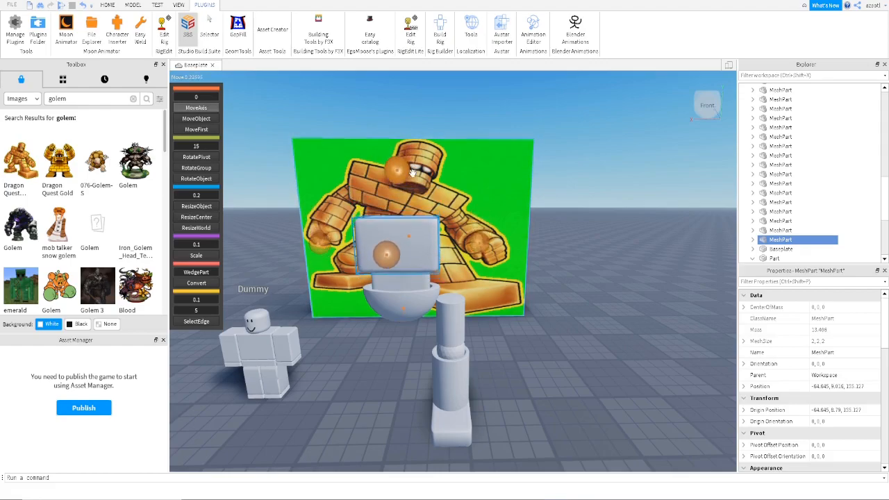
# Step: Extend the torso block's top upward by 0.6 with ResizeObject
pyautogui.click(385, 366)
pyautogui.moveTo(386, 366); pyautogui.dragTo(386, 366, button='right')
pyautogui.press('d')
pyautogui.press('a')
pyautogui.press('s')
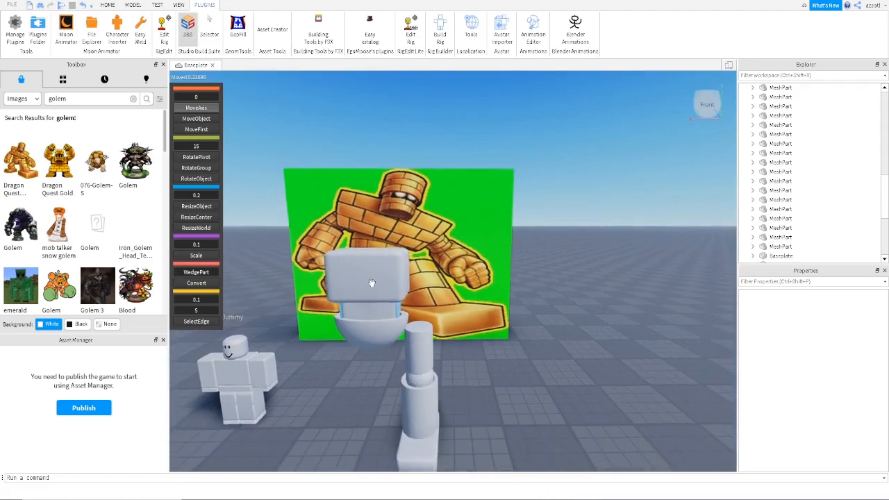
pyautogui.click(369, 281)
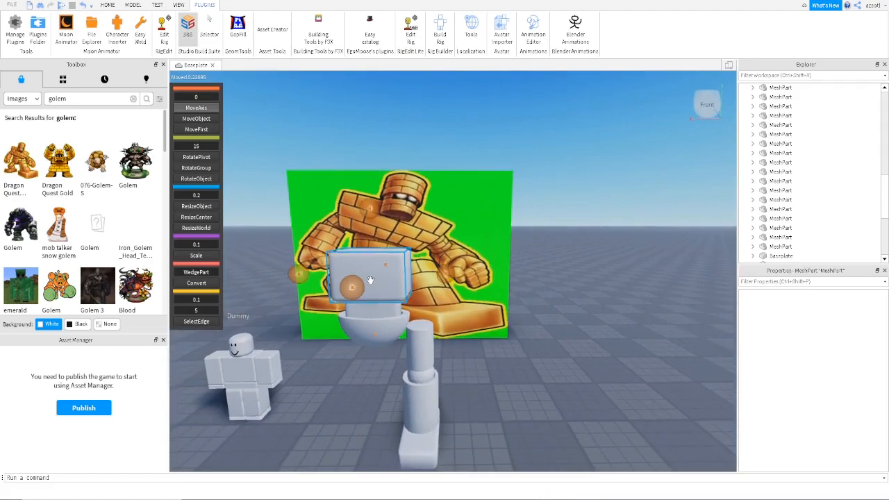
pyautogui.click(195, 207)
pyautogui.moveTo(374, 207); pyautogui.dragTo(372, 194)
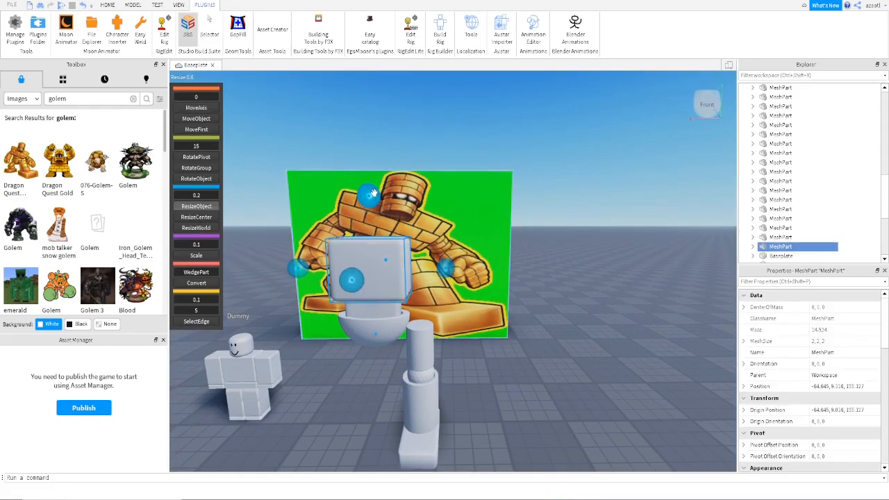
# Step: Undo the torso block's one-sided widening and widen it evenly on both sides with ResizeCenter
pyautogui.moveTo(462, 263); pyautogui.dragTo(463, 265)
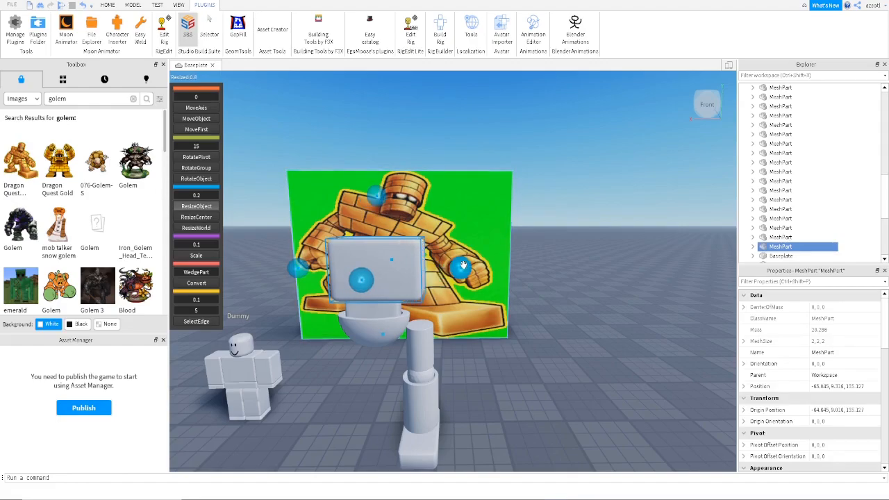
pyautogui.hotkey('ctrl', 'z')
pyautogui.moveTo(460, 266); pyautogui.dragTo(479, 268)
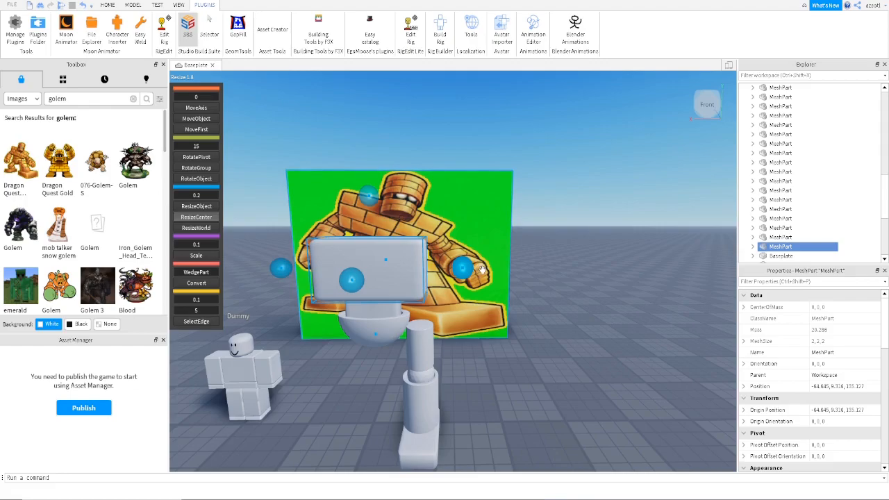
pyautogui.moveTo(468, 360); pyautogui.dragTo(465, 357, button='right')
# Step: Increase the torso block's height by 0.8 with ResizeCenter and raise it about 0.77 with MoveAxis
pyautogui.moveTo(391, 198); pyautogui.dragTo(393, 176)
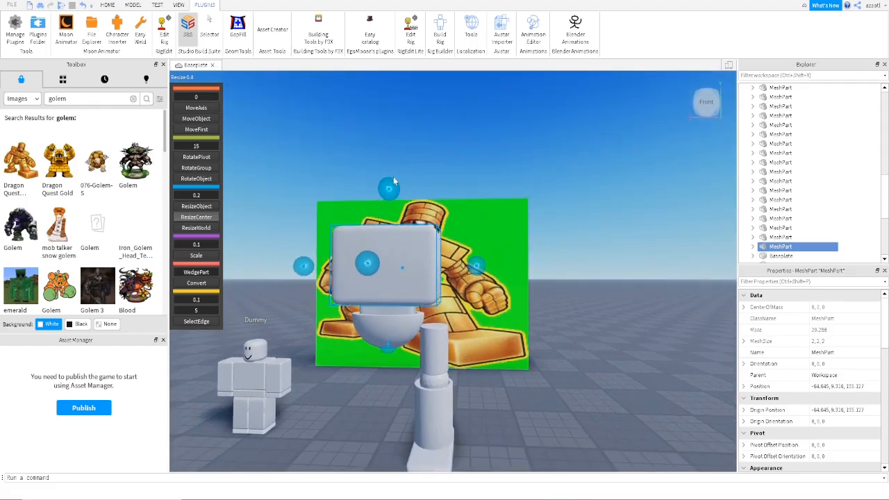
pyautogui.click(195, 109)
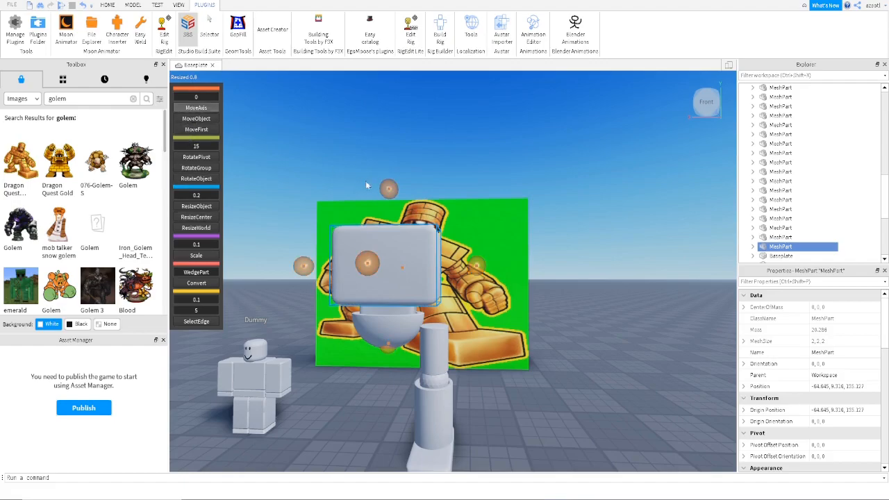
pyautogui.moveTo(393, 179); pyautogui.dragTo(394, 174)
pyautogui.moveTo(428, 336); pyautogui.dragTo(433, 350, button='right')
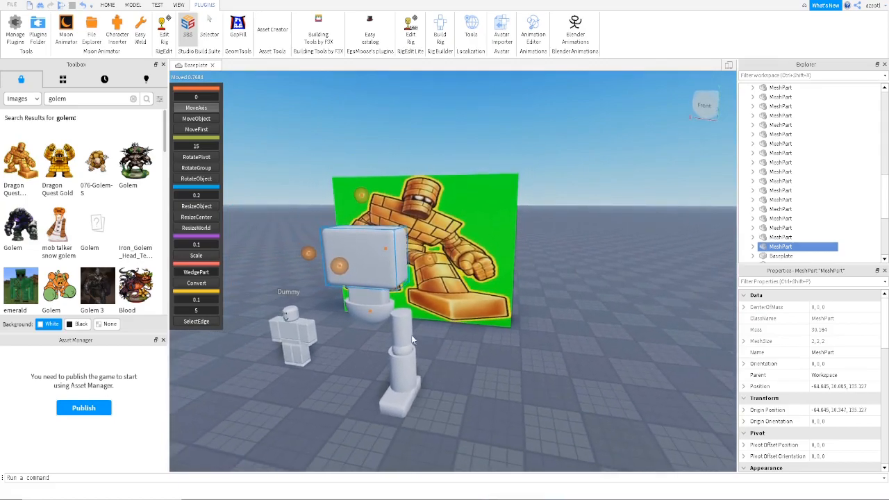
# Step: Duplicate the leg's upper cylinder and move the copy up and outward beside the torso block with MoveAxis
pyautogui.click(409, 339)
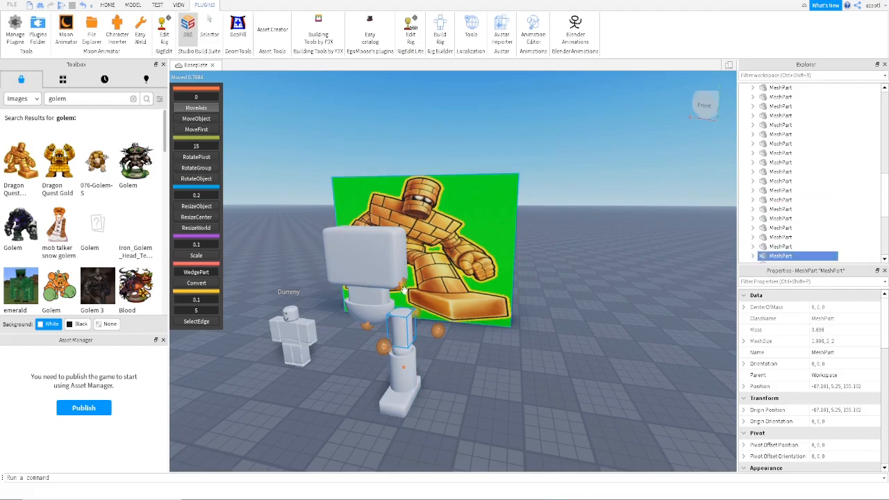
pyautogui.moveTo(401, 268); pyautogui.dragTo(402, 208)
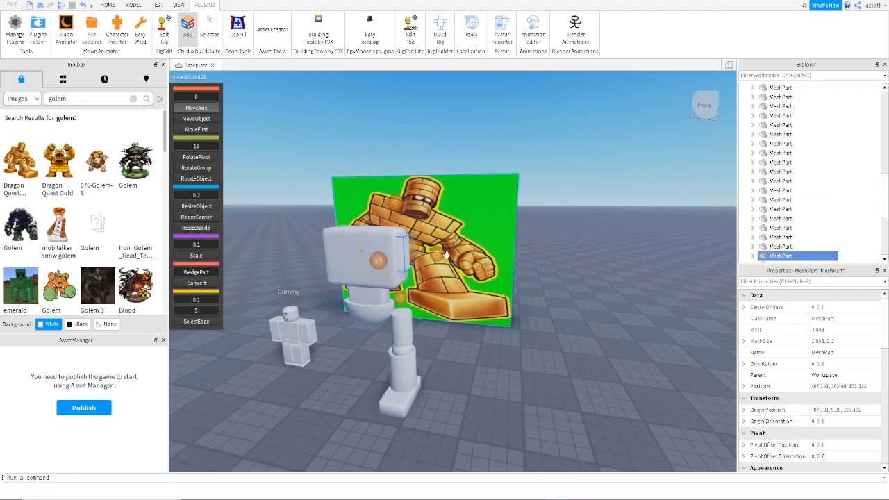
pyautogui.moveTo(437, 255); pyautogui.dragTo(454, 254)
pyautogui.moveTo(426, 315); pyautogui.dragTo(424, 311, button='right')
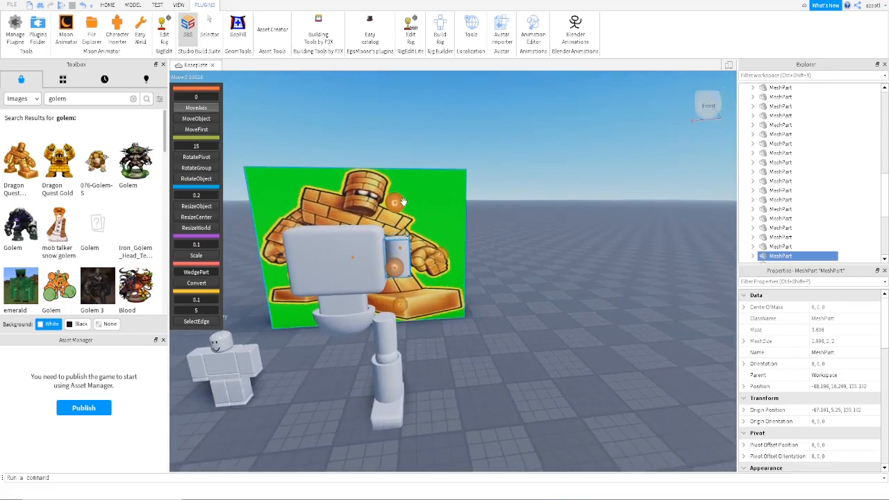
pyautogui.moveTo(405, 202); pyautogui.dragTo(407, 207)
pyautogui.moveTo(439, 260); pyautogui.dragTo(448, 260)
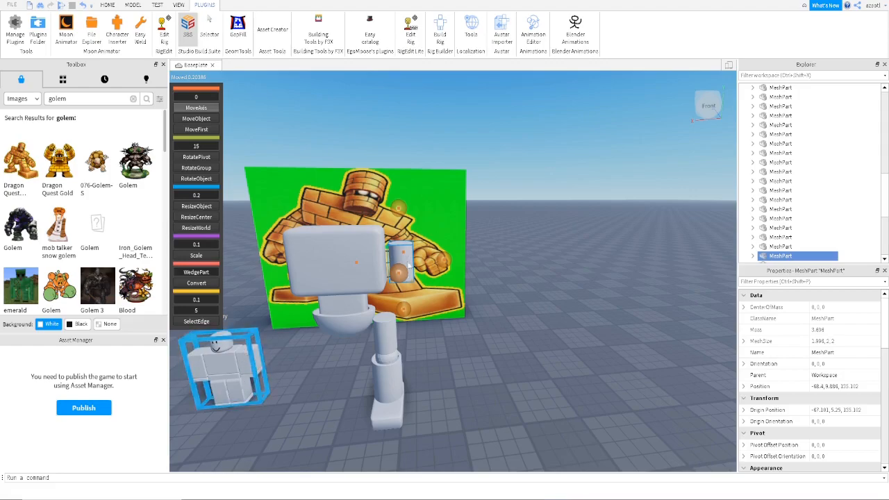
# Step: Duplicate the knee sphere and move the copy up about 7.66 and outward above the arm cylinder with MoveAxis
pyautogui.scroll(-1, 409, 279)
pyautogui.moveTo(409, 279); pyautogui.dragTo(415, 267, button='right')
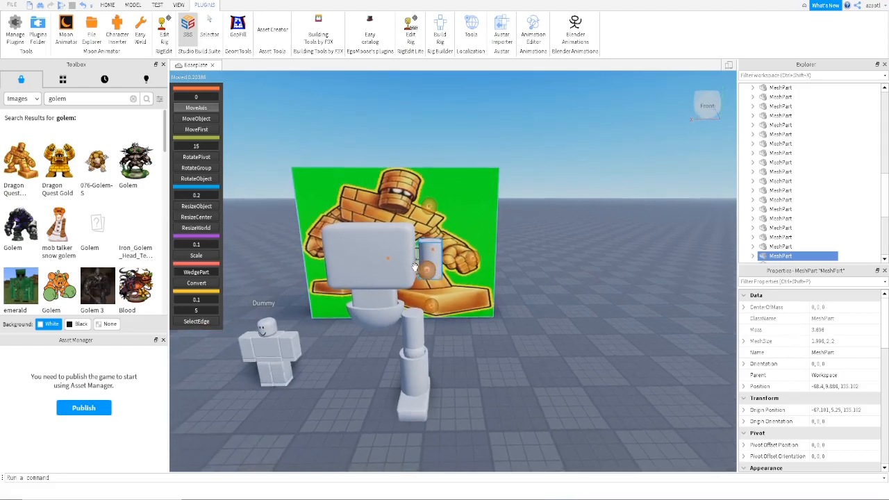
pyautogui.scroll(1, 416, 277)
pyautogui.click(406, 359)
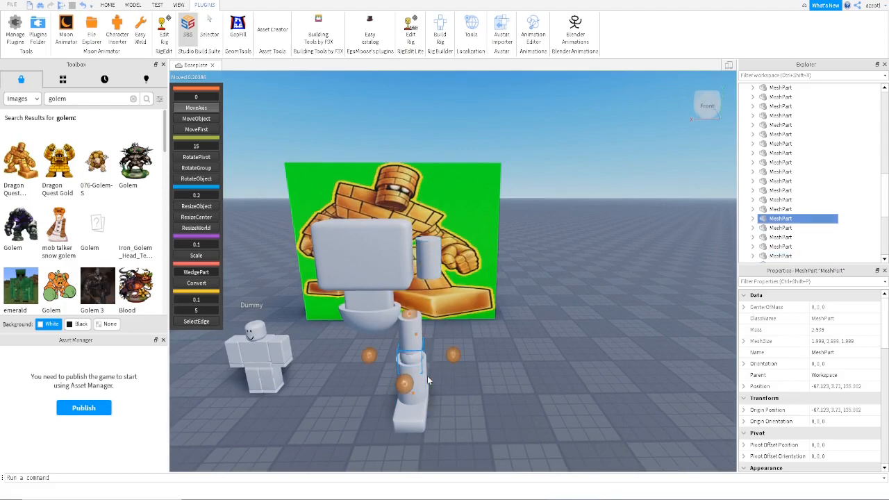
pyautogui.hotkey('ctrl', 'd')
pyautogui.moveTo(410, 313); pyautogui.dragTo(416, 177)
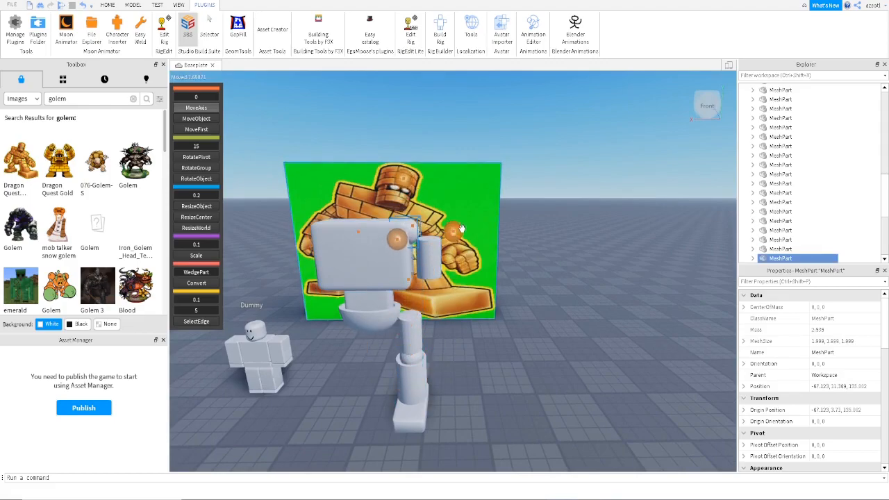
pyautogui.moveTo(457, 230); pyautogui.dragTo(427, 274)
# Step: Move the arm cylinder about 0.2 down and 0.19 toward the torso, and raise the shoulder sphere about 0.38 with MoveAxis
pyautogui.click(432, 202)
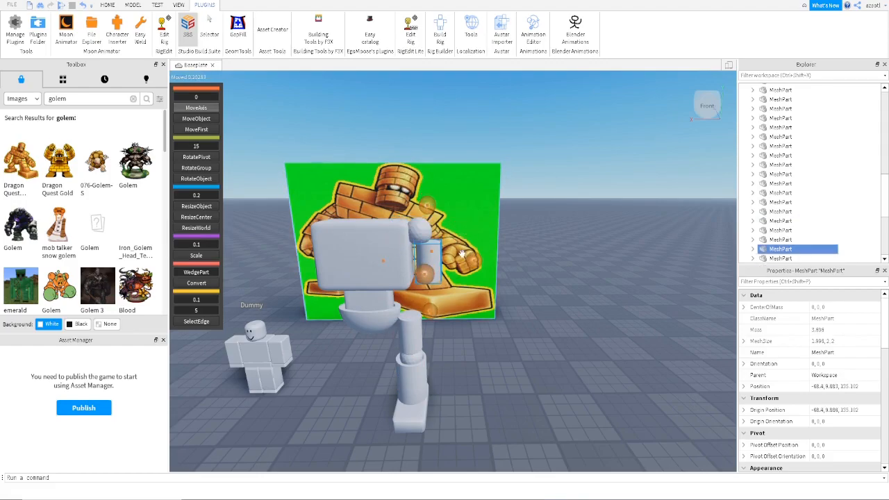
pyautogui.moveTo(475, 259); pyautogui.dragTo(472, 259)
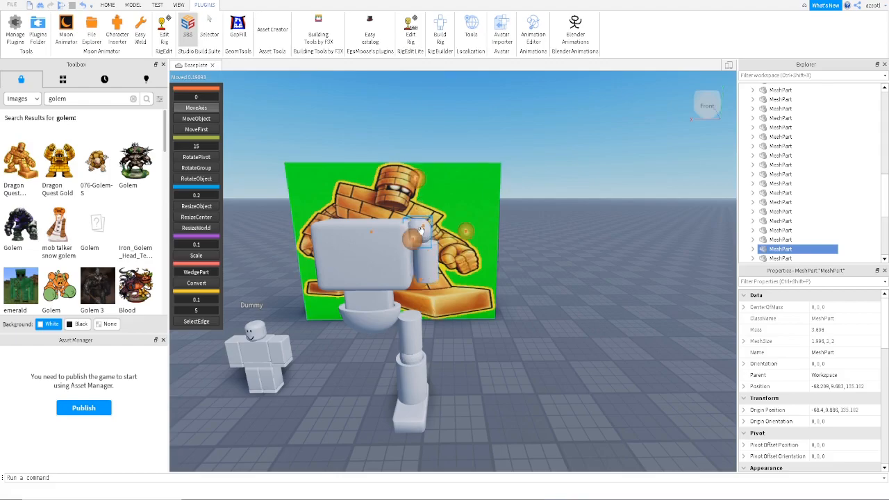
pyautogui.click(419, 222)
pyautogui.moveTo(421, 173); pyautogui.dragTo(421, 173)
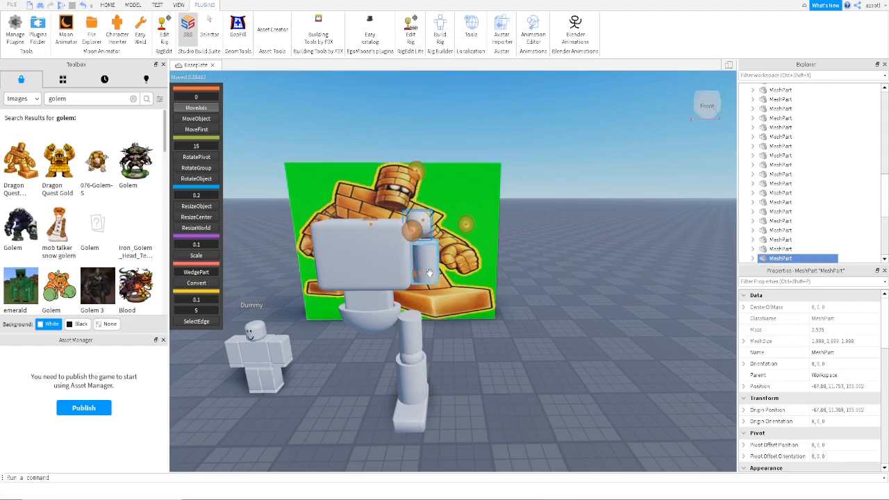
# Step: Enlarge the shoulder sphere with ResizeObject by 0.4 each at the front and back and 0.6 each upward and outward
pyautogui.scroll(2, 424, 268)
pyautogui.moveTo(425, 269); pyautogui.dragTo(260, 236, button='right')
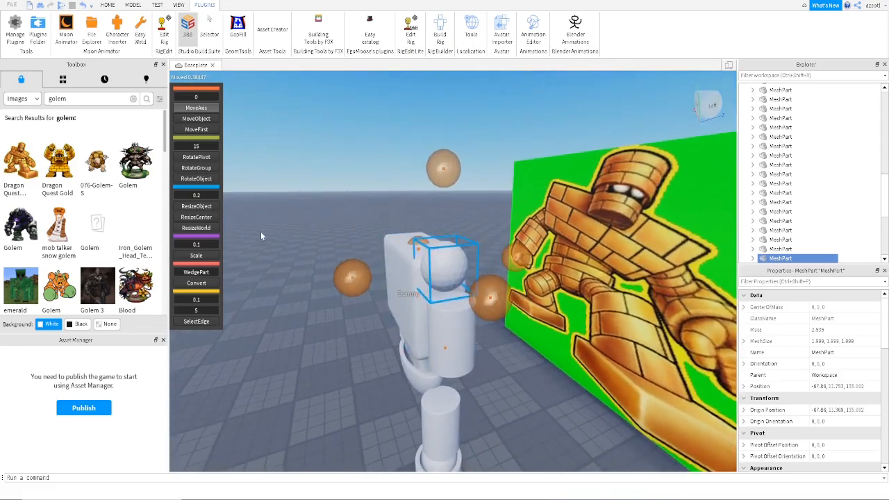
pyautogui.click(196, 206)
pyautogui.moveTo(350, 278); pyautogui.dragTo(337, 279)
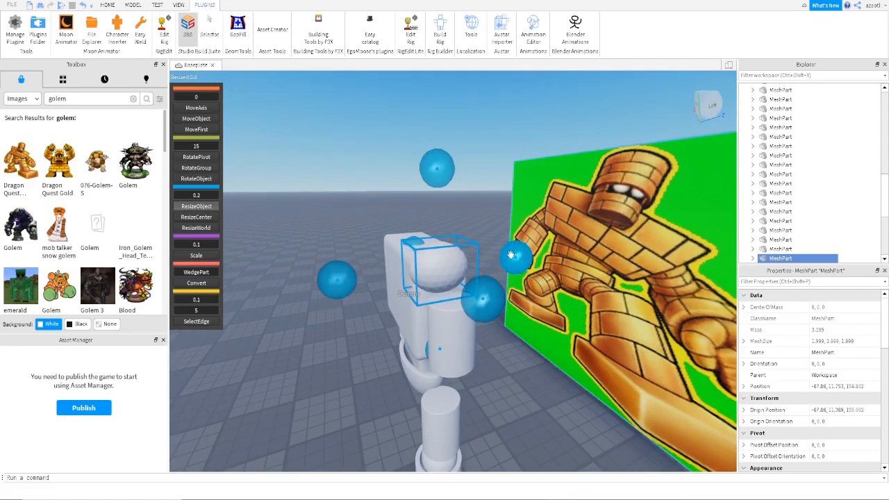
pyautogui.moveTo(510, 255); pyautogui.dragTo(519, 255)
pyautogui.moveTo(440, 179); pyautogui.dragTo(443, 154)
pyautogui.moveTo(368, 198); pyautogui.dragTo(476, 228, button='right')
pyautogui.moveTo(498, 224); pyautogui.dragTo(522, 231)
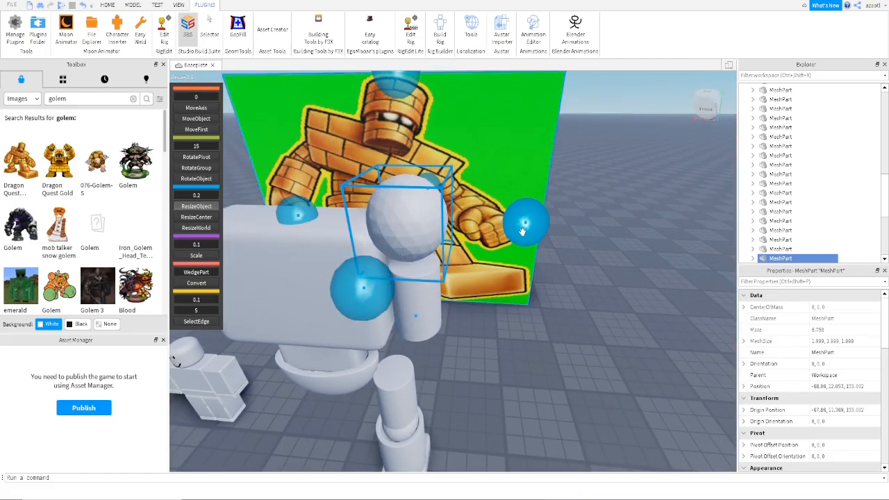
# Step: Extend the arm cylinder's top upward by 0.6 with ResizeObject
pyautogui.moveTo(453, 280); pyautogui.dragTo(450, 278, button='right')
pyautogui.press('e')
pyautogui.click(420, 306)
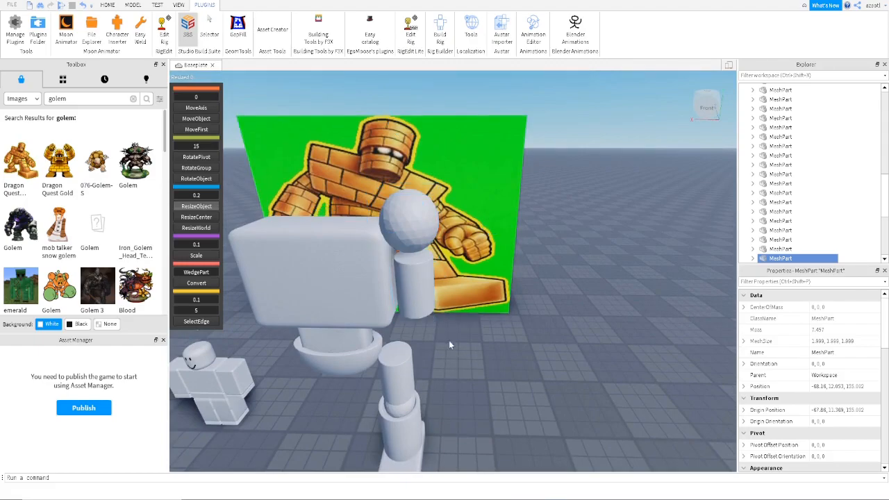
pyautogui.moveTo(412, 195); pyautogui.dragTo(411, 179)
# Step: Extend the top of the leg's upper cylinder by 0.4 with ResizeObject
pyautogui.press('q')
pyautogui.moveTo(426, 343); pyautogui.dragTo(427, 343, button='right')
pyautogui.press('a')
pyautogui.moveTo(427, 343); pyautogui.dragTo(429, 324, button='right')
pyautogui.click(462, 343)
pyautogui.click(461, 386)
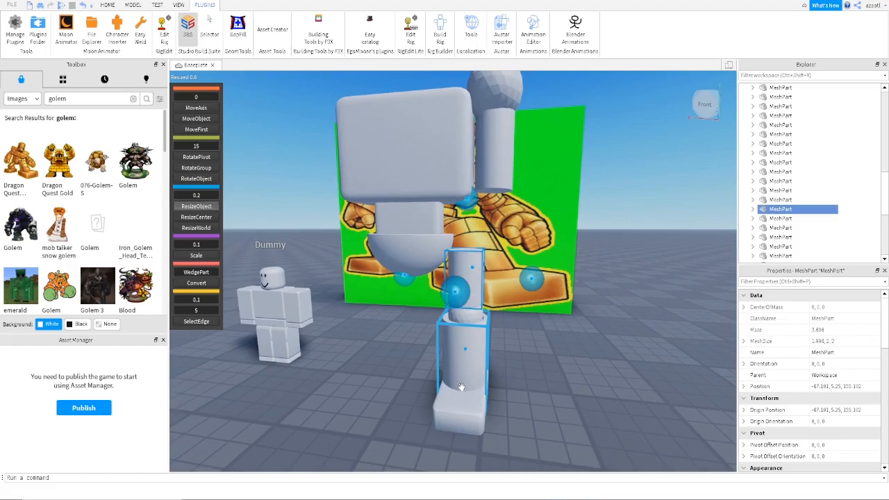
pyautogui.moveTo(403, 402); pyautogui.dragTo(402, 402, button='right')
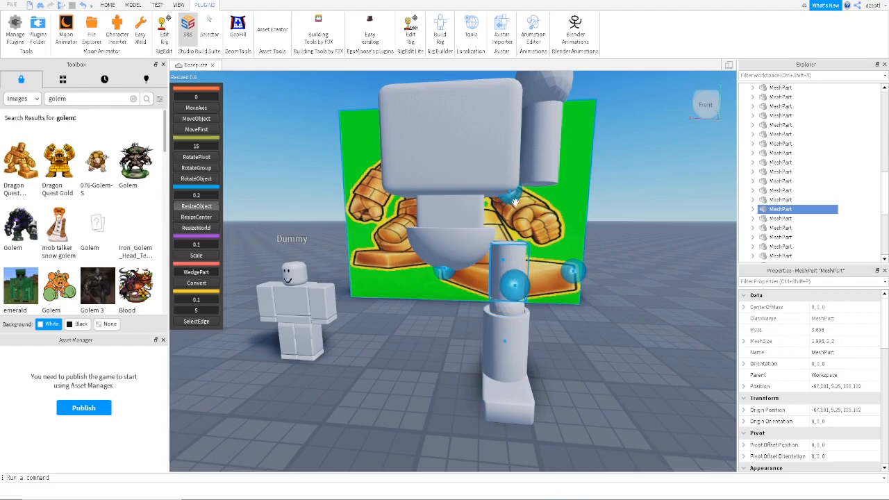
pyautogui.moveTo(515, 201); pyautogui.dragTo(514, 189)
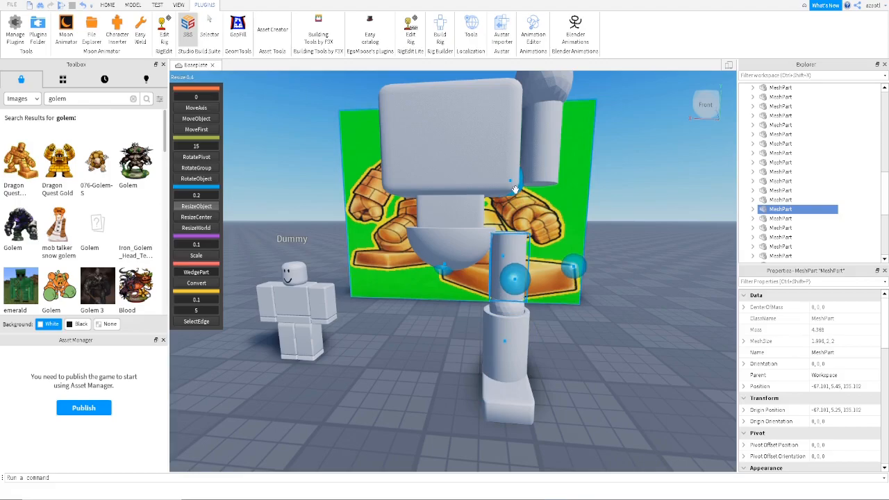
# Step: Shorten the leg's lower cylinder from its top by 0.8 with ResizeObject
pyautogui.keyDown('ctrl'); pyautogui.click(506, 312); pyautogui.keyUp('ctrl')
pyautogui.moveTo(510, 352); pyautogui.dragTo(513, 352, button='right')
pyautogui.press('d')
pyautogui.press('w')
pyautogui.click(502, 330)
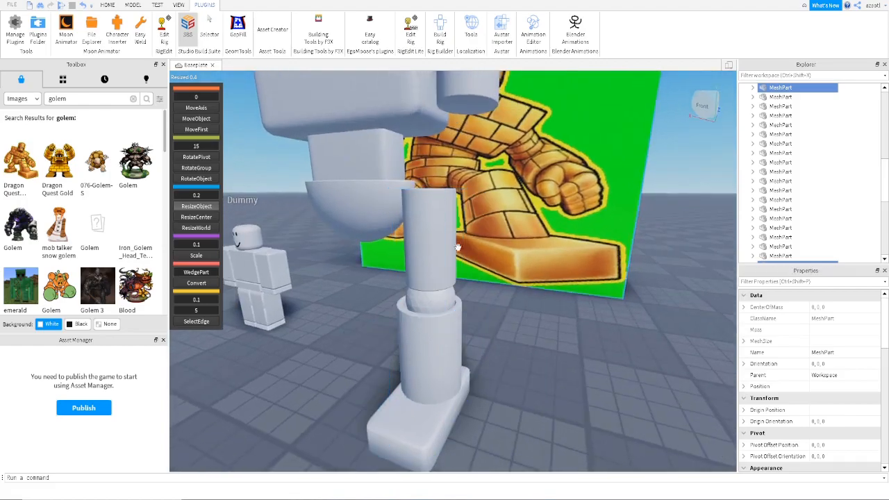
pyautogui.click(456, 253)
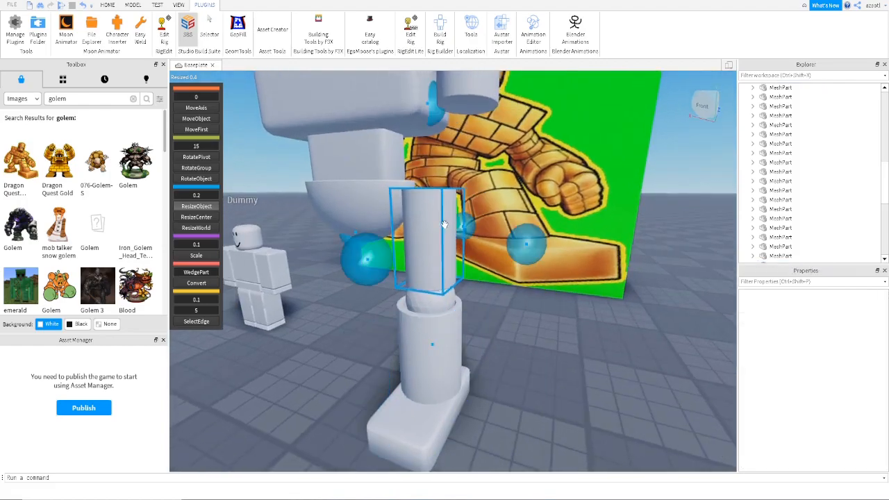
pyautogui.click(434, 339)
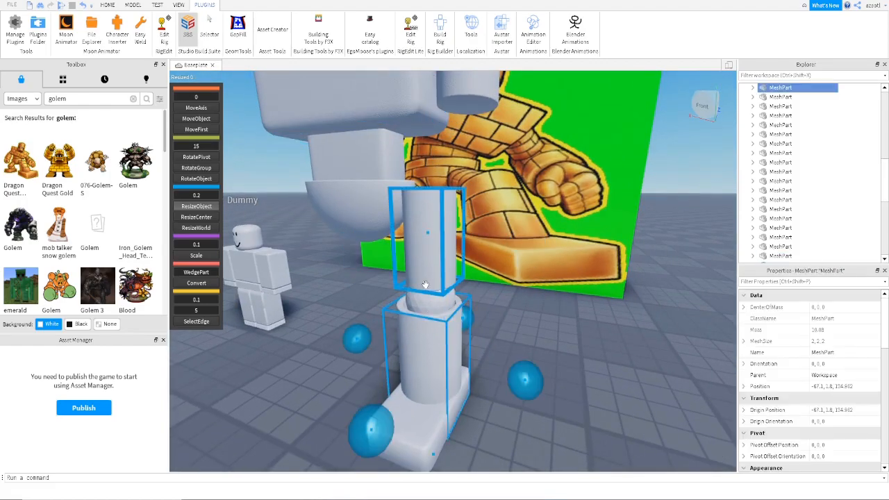
pyautogui.moveTo(438, 385); pyautogui.dragTo(437, 388, button='right')
pyautogui.press('d')
pyautogui.press('d')
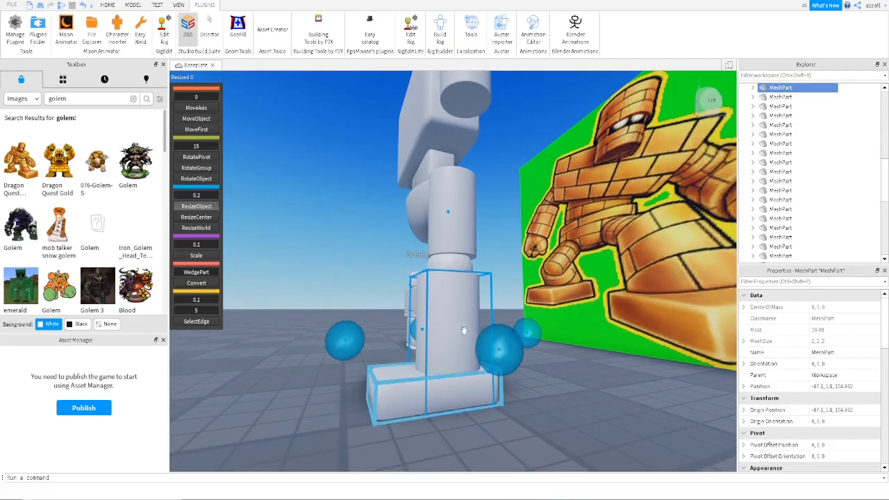
pyautogui.moveTo(449, 210); pyautogui.dragTo(452, 276)
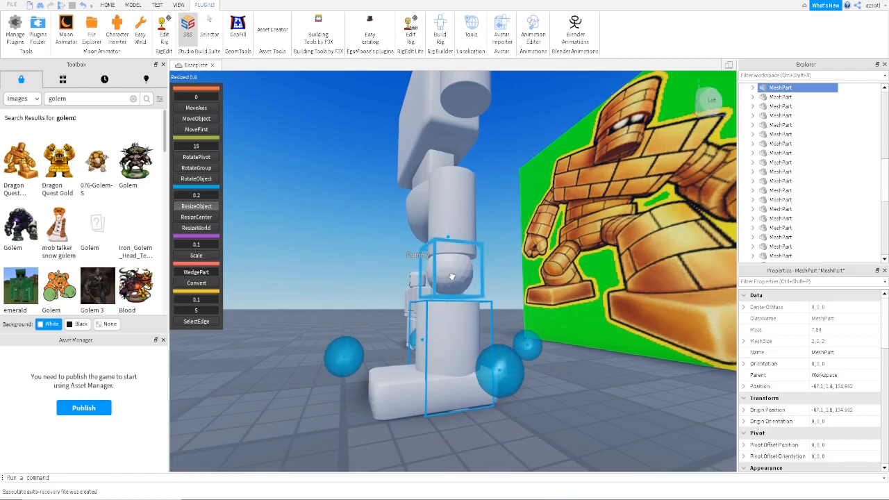
# Step: Lower the knee sphere about 0.71 and the leg's upper cylinder about 0.83 with MoveAxis to close the gaps
pyautogui.click(451, 276)
pyautogui.click(196, 108)
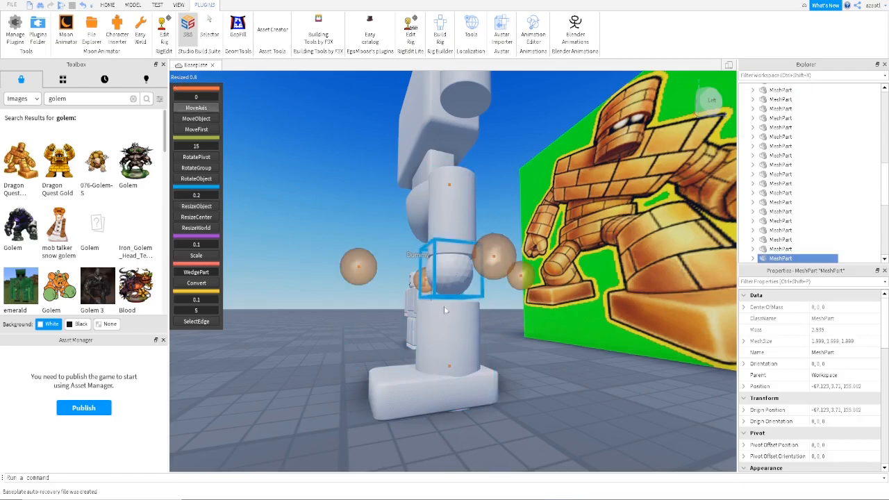
pyautogui.moveTo(450, 364); pyautogui.dragTo(447, 393)
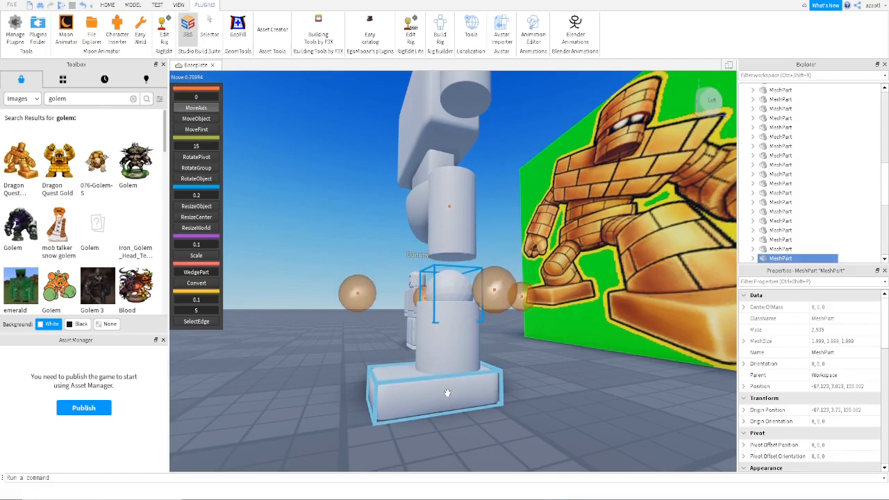
pyautogui.click(403, 237)
pyautogui.moveTo(451, 324); pyautogui.dragTo(445, 352)
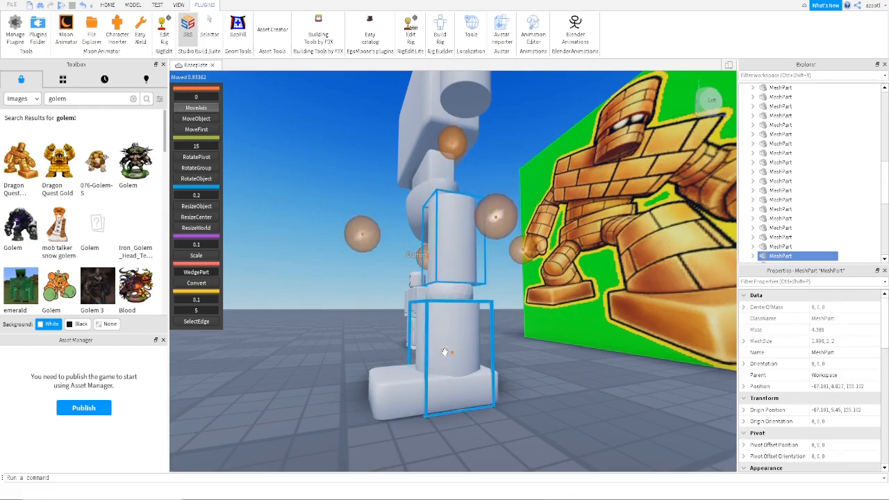
# Step: Nudge the leg's upper cylinder about 0.015 forward with MoveAxis to align it with the knee
pyautogui.moveTo(444, 352); pyautogui.dragTo(427, 349, button='right')
pyautogui.press('d')
pyautogui.moveTo(501, 258); pyautogui.dragTo(501, 259)
pyautogui.press('a')
pyautogui.moveTo(465, 298); pyautogui.dragTo(475, 307, button='right')
pyautogui.press('e')
pyautogui.press('a')
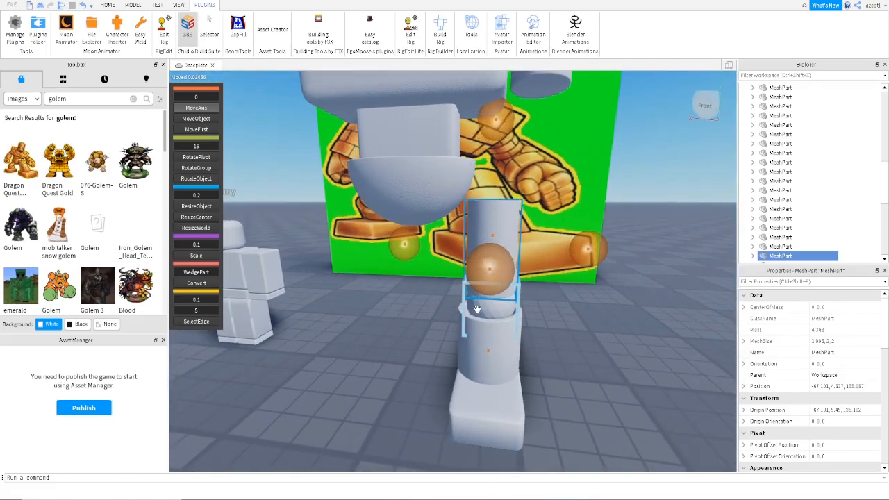
# Step: Duplicate the knee sphere and raise the copy about 3.2 to the top of the leg's upper cylinder with MoveAxis
pyautogui.click(492, 314)
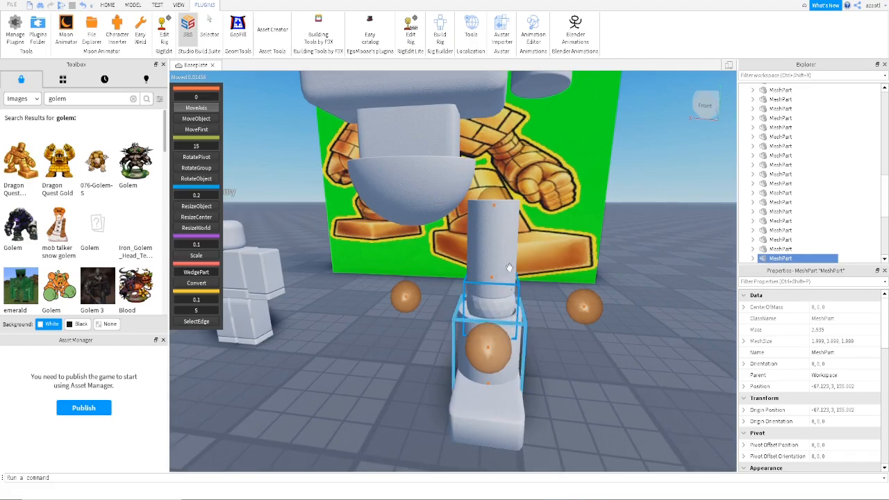
pyautogui.moveTo(495, 210); pyautogui.dragTo(531, 189)
pyautogui.moveTo(527, 272); pyautogui.dragTo(529, 269, button='right')
pyautogui.moveTo(494, 87); pyautogui.dragTo(497, 74)
pyautogui.press('a')
pyautogui.moveTo(435, 208); pyautogui.dragTo(439, 214, button='right')
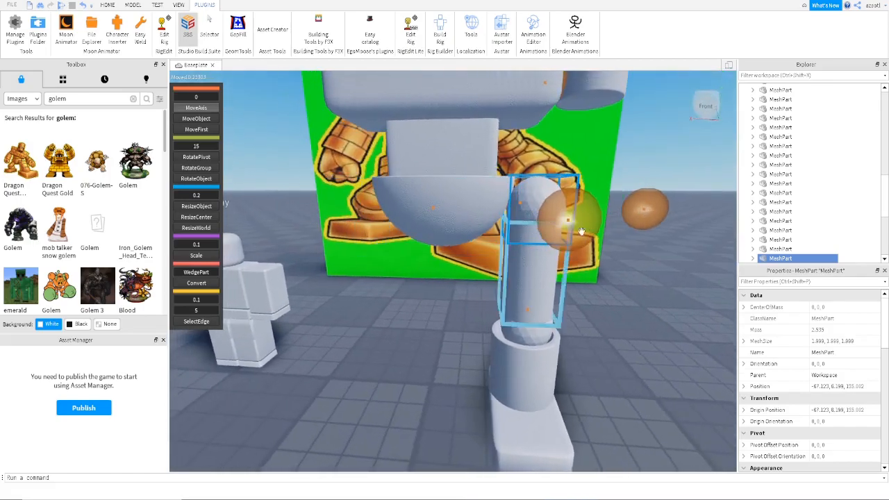
pyautogui.moveTo(655, 202); pyautogui.dragTo(652, 203)
# Step: Try widening the arm cylinder outward by 0.4 with ResizeObject, and undo the change
pyautogui.moveTo(613, 306); pyautogui.dragTo(560, 286, button='right')
pyautogui.press('s')
pyautogui.click(613, 319)
pyautogui.press('w')
pyautogui.press('d')
pyautogui.click(489, 235)
pyautogui.moveTo(489, 236); pyautogui.dragTo(489, 236, button='right')
pyautogui.press('d')
pyautogui.press('a')
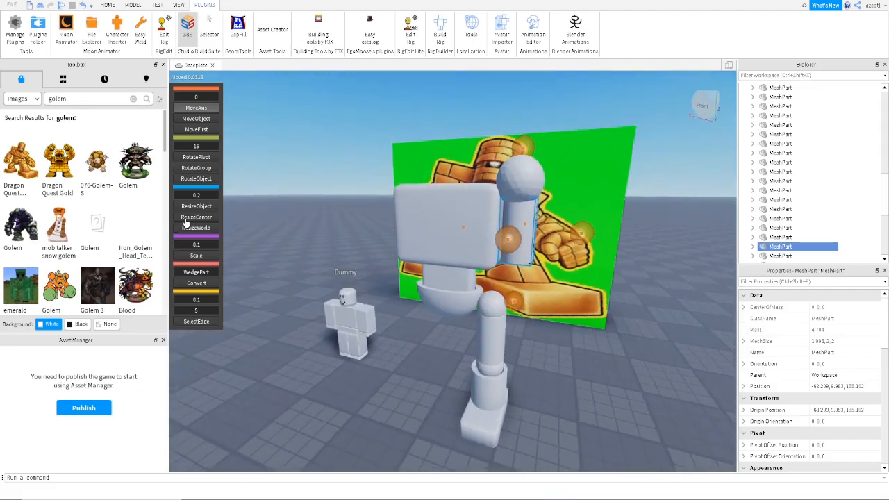
pyautogui.click(193, 207)
pyautogui.moveTo(578, 235); pyautogui.dragTo(589, 236)
pyautogui.press('d')
pyautogui.moveTo(589, 236); pyautogui.dragTo(556, 259, button='right')
pyautogui.press('a')
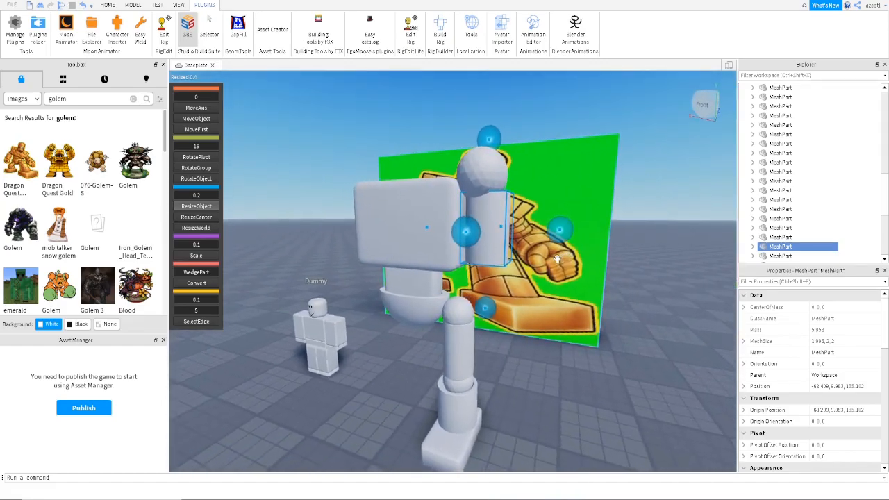
pyautogui.hotkey('ctrl', 'z')
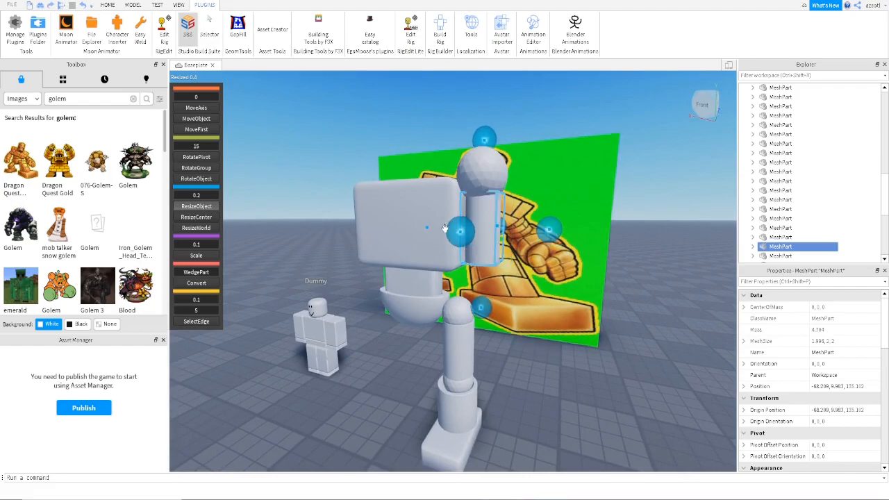
# Step: Slim the arm cylinder with ResizeObject by 0.6 at the front and 0.2 on its outer side
pyautogui.moveTo(459, 232); pyautogui.dragTo(467, 230)
pyautogui.moveTo(547, 232); pyautogui.dragTo(542, 232)
pyautogui.moveTo(514, 245); pyautogui.dragTo(514, 245, button='right')
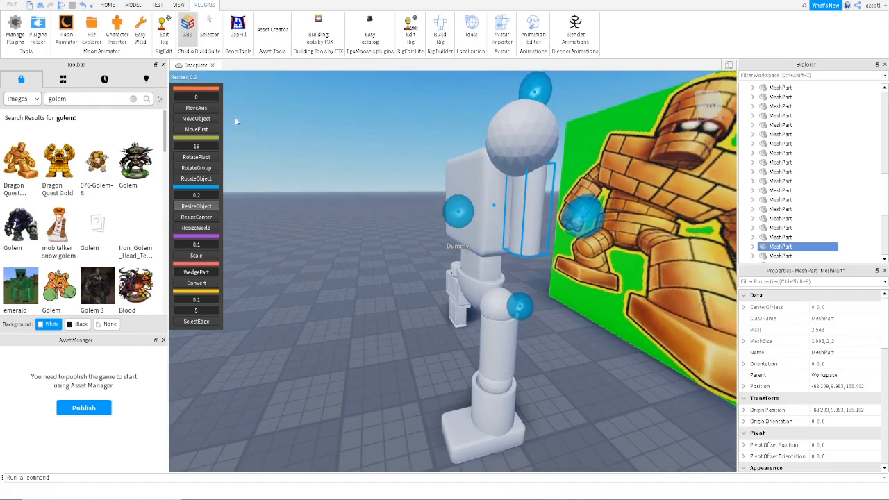
# Step: Move the arm cylinder forward about 0.44 with MoveAxis and shorten its lower end by 0.8 with ResizeObject
pyautogui.click(200, 109)
pyautogui.moveTo(448, 207); pyautogui.dragTo(442, 213)
pyautogui.moveTo(493, 233); pyautogui.dragTo(471, 231, button='right')
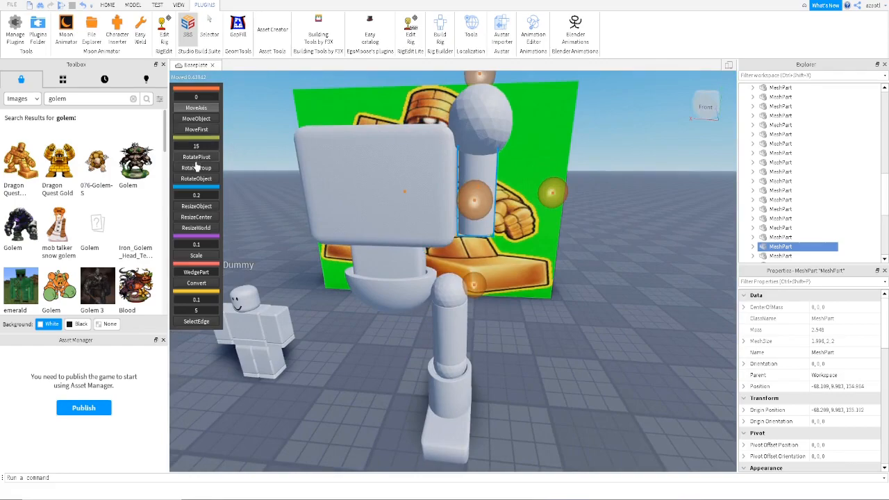
pyautogui.click(202, 207)
pyautogui.moveTo(478, 291); pyautogui.dragTo(519, 275)
# Step: Bring a copy of a hollow cylinder from the mesh part collection over to the golem's lower leg
pyautogui.moveTo(515, 274); pyautogui.dragTo(510, 277, button='right')
pyautogui.scroll(2, 515, 279)
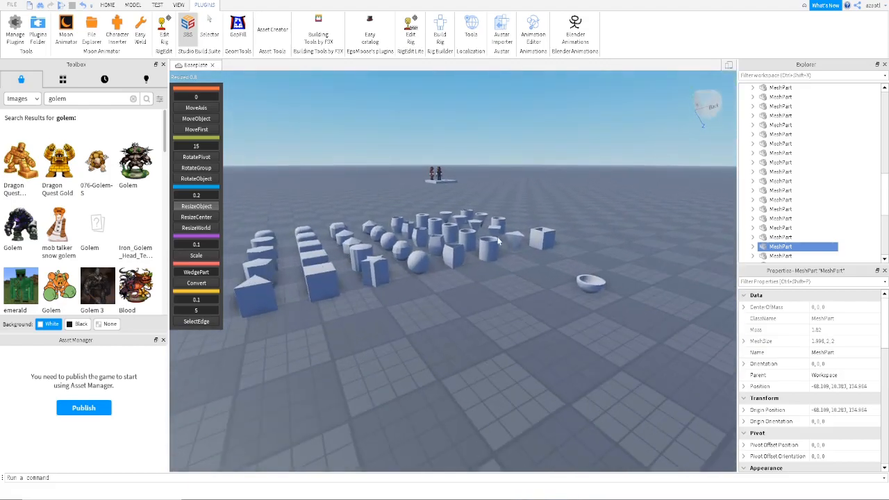
pyautogui.moveTo(568, 290); pyautogui.dragTo(567, 291, button='right')
pyautogui.click(294, 293)
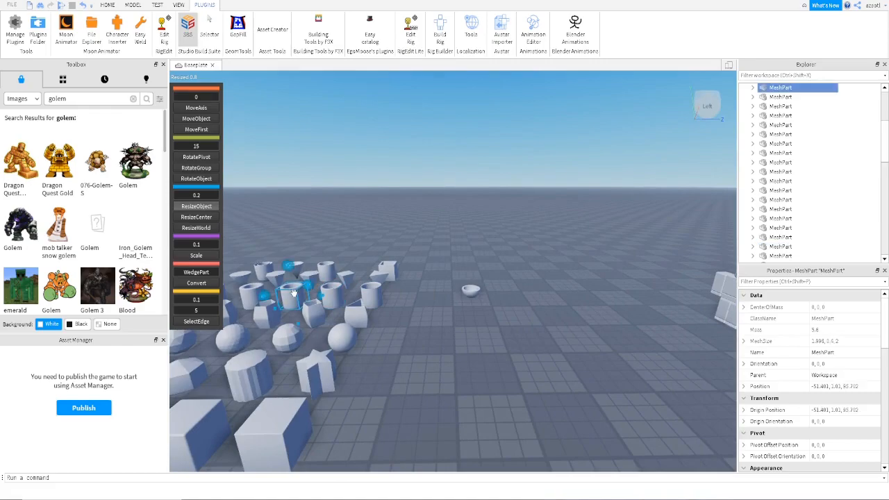
pyautogui.moveTo(431, 326); pyautogui.dragTo(706, 372)
pyautogui.moveTo(566, 409); pyautogui.dragTo(556, 410, button='right')
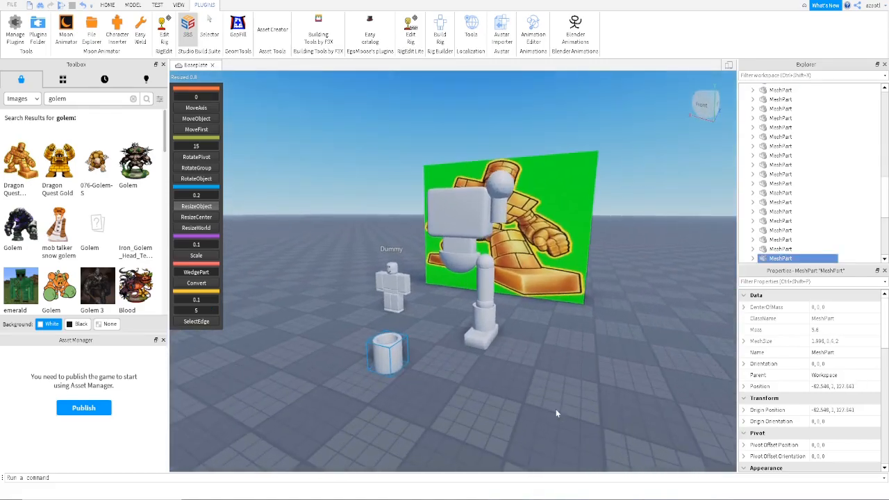
pyautogui.press('a')
pyautogui.moveTo(455, 366); pyautogui.dragTo(542, 334)
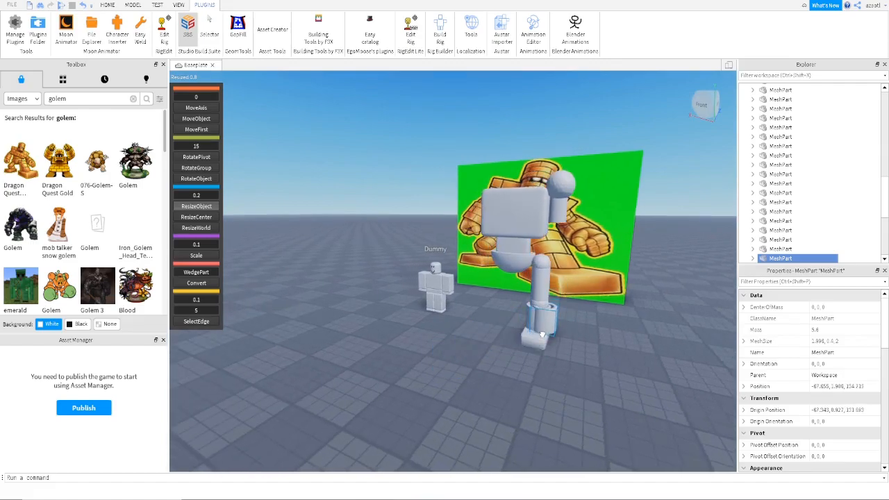
# Step: Move the selected cylinder from the golem's ankle up to the lower end of the upper arm to serve as the forearm
pyautogui.click(197, 108)
pyautogui.moveTo(549, 280); pyautogui.dragTo(560, 184)
pyautogui.moveTo(594, 234); pyautogui.dragTo(601, 233)
pyautogui.moveTo(576, 265); pyautogui.dragTo(476, 284, button='right')
pyautogui.scroll(3, 576, 265)
pyautogui.scroll(1, 569, 266)
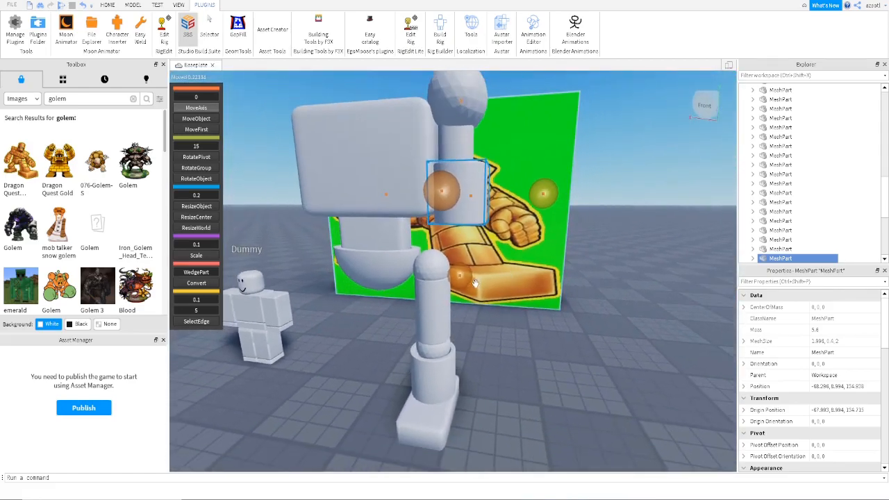
# Step: Lengthen the forearm cylinder downward by 0.2 studs and lower it slightly along its vertical axis
pyautogui.click(196, 207)
pyautogui.moveTo(460, 278); pyautogui.dragTo(459, 285)
pyautogui.moveTo(450, 283); pyautogui.dragTo(450, 283, button='right')
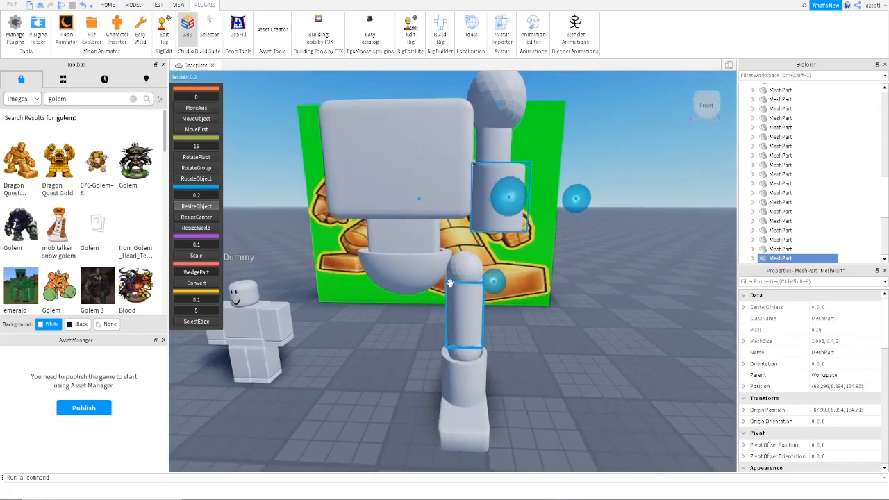
pyautogui.press('d')
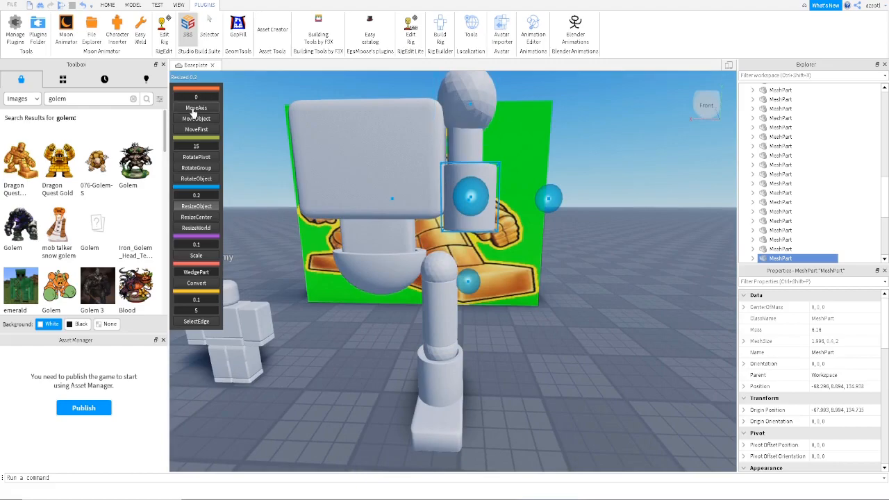
pyautogui.click(195, 109)
pyautogui.moveTo(473, 103); pyautogui.dragTo(473, 111)
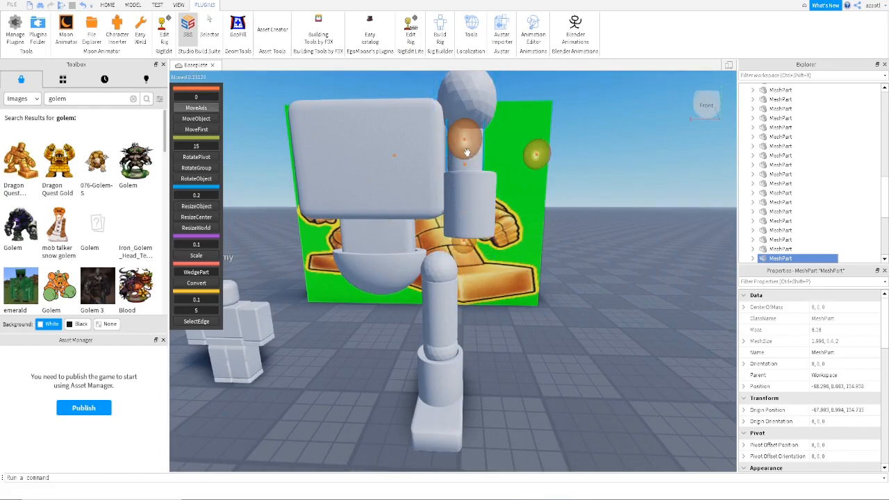
# Step: Nudge the upper arm cylinder sideways so it is centered above the forearm, and select the forearm
pyautogui.click(467, 152)
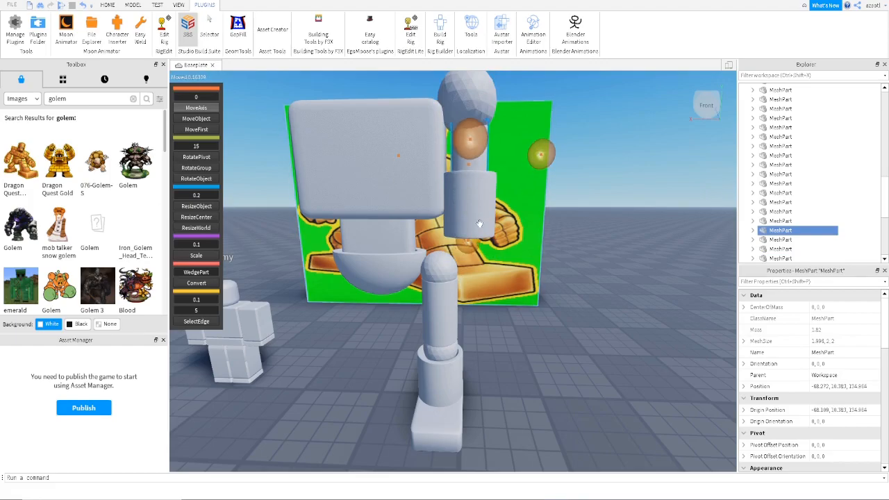
pyautogui.click(535, 237)
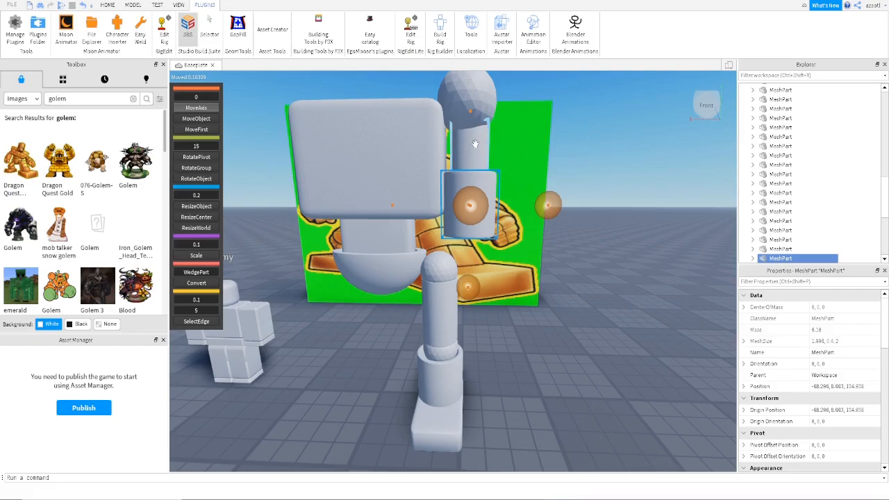
pyautogui.click(568, 372)
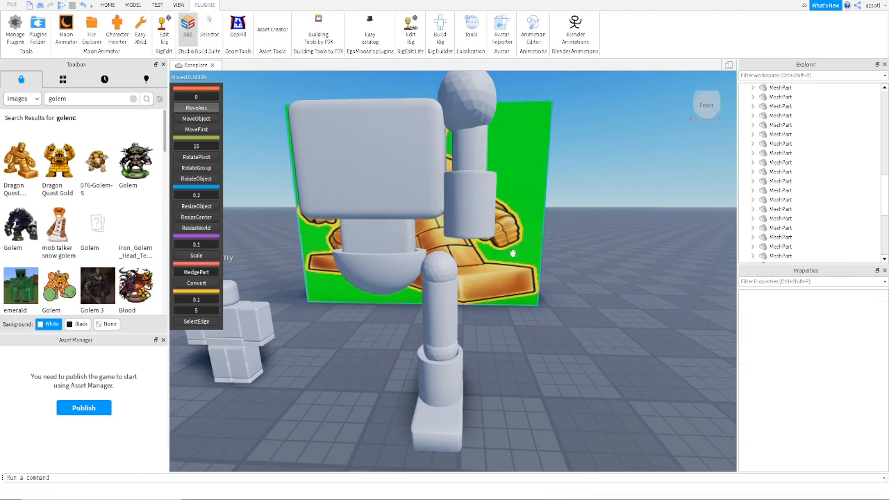
pyautogui.click(488, 223)
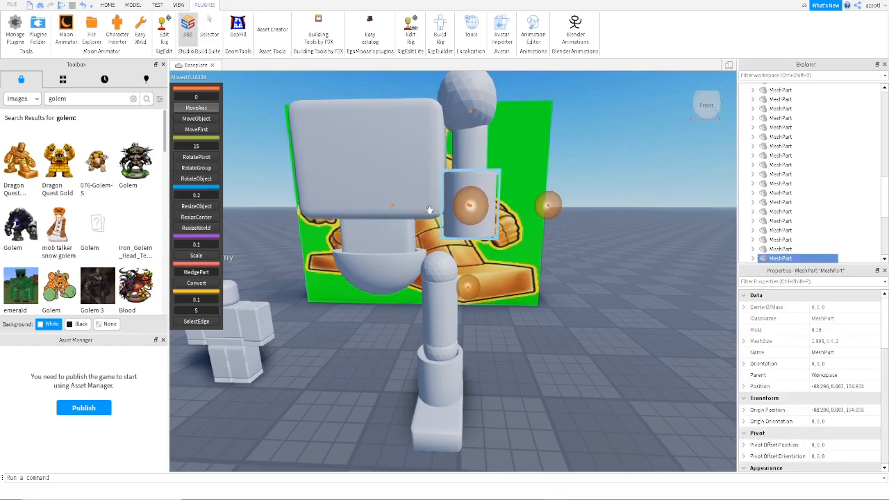
# Step: Look over the golem's arm and the collection of spare mesh shapes on the baseplate for a piece usable as a hand
pyautogui.moveTo(527, 319); pyautogui.dragTo(532, 320, button='right')
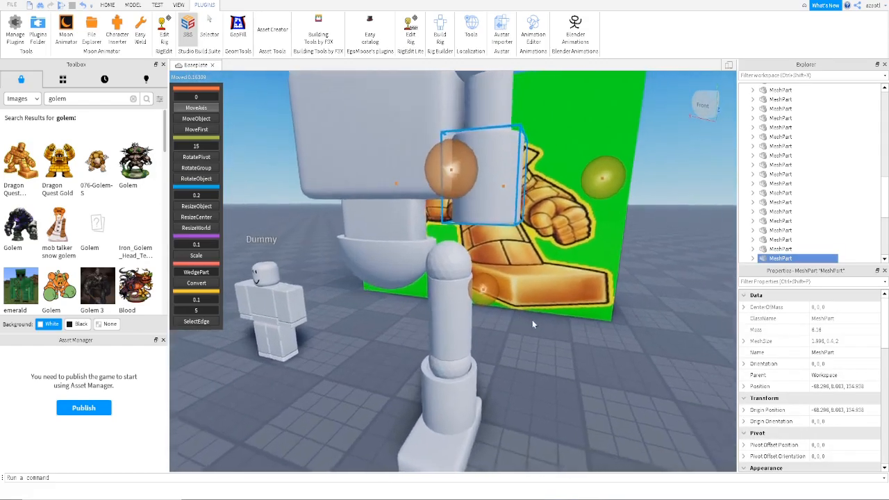
pyautogui.press('s')
pyautogui.press('a')
pyautogui.press('d')
pyautogui.press('w')
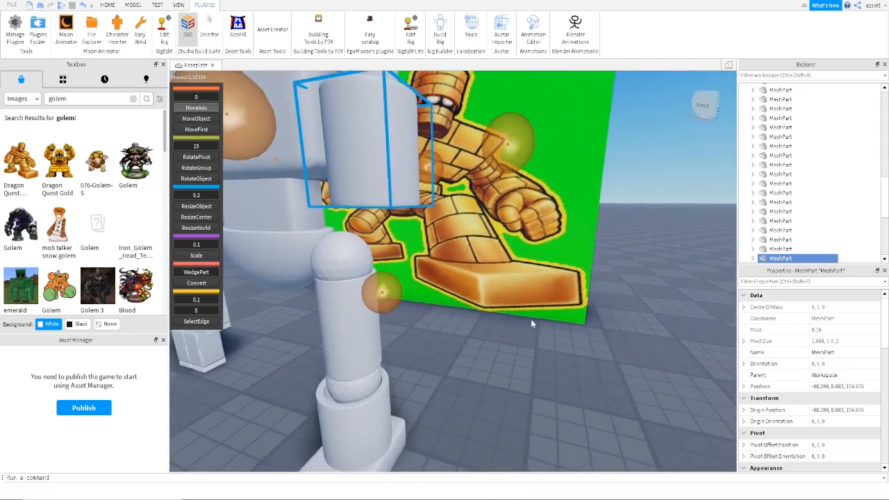
pyautogui.press('s')
pyautogui.press('a')
pyautogui.press('s')
pyautogui.press('d')
pyautogui.press('w')
pyautogui.press('s')
pyautogui.press('s')
pyautogui.moveTo(531, 319)
pyautogui.mouseDown(button='right')
pyautogui.moveTo(518, 323)
pyautogui.moveTo(531, 318)
pyautogui.mouseUp(button='right')
pyautogui.press('w')
pyautogui.press('w')
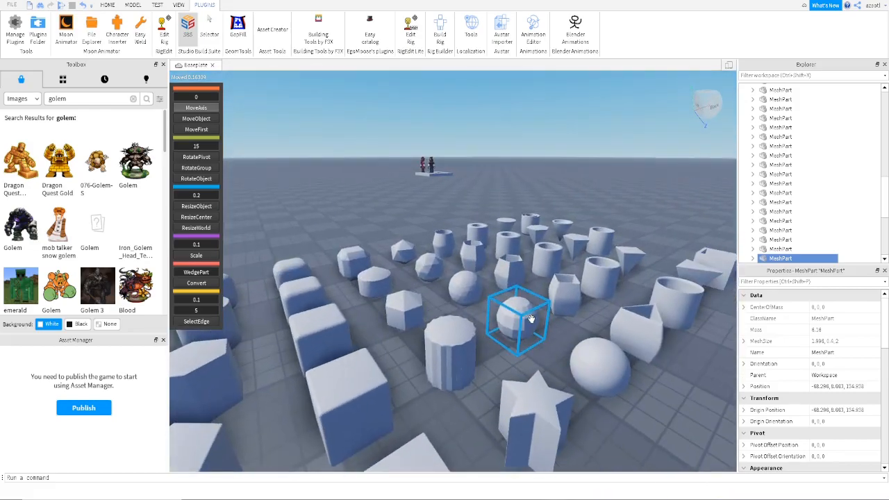
pyautogui.press('s')
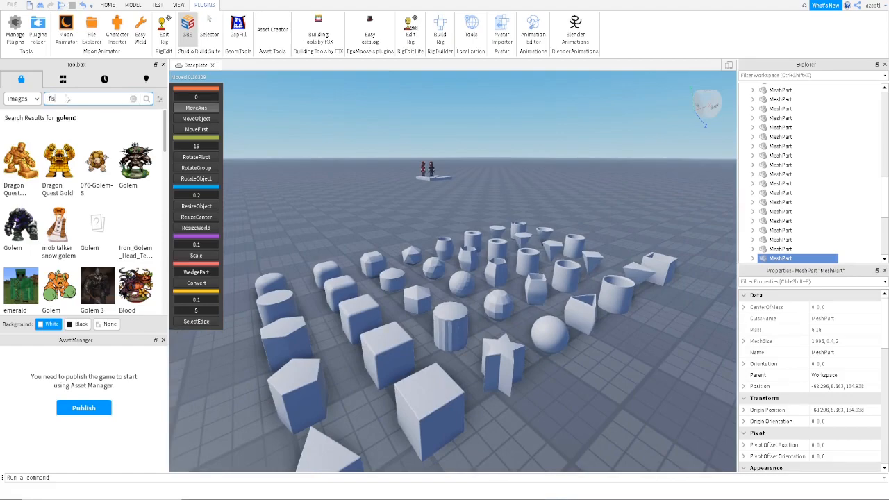
# Step: Search the Toolbox meshes for "fist"
pyautogui.press('Return')
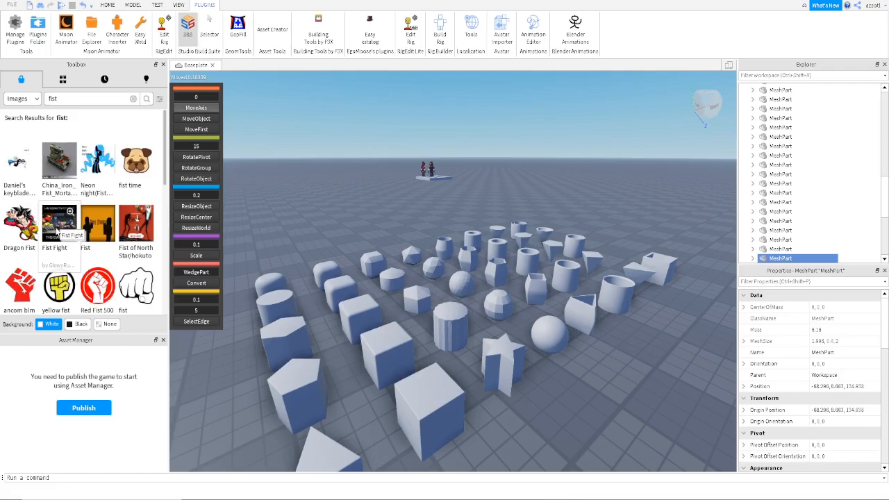
pyautogui.click(26, 98)
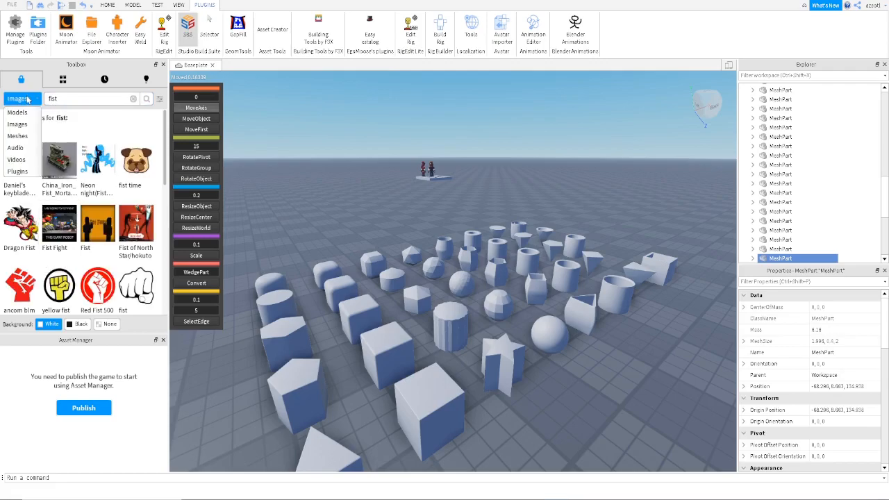
pyautogui.click(17, 136)
pyautogui.click(75, 101)
pyautogui.write('fist')
pyautogui.press('Return')
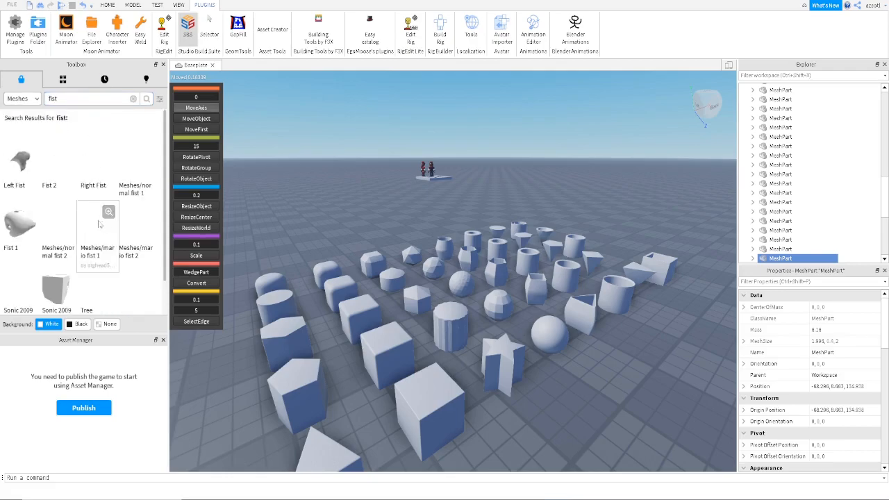
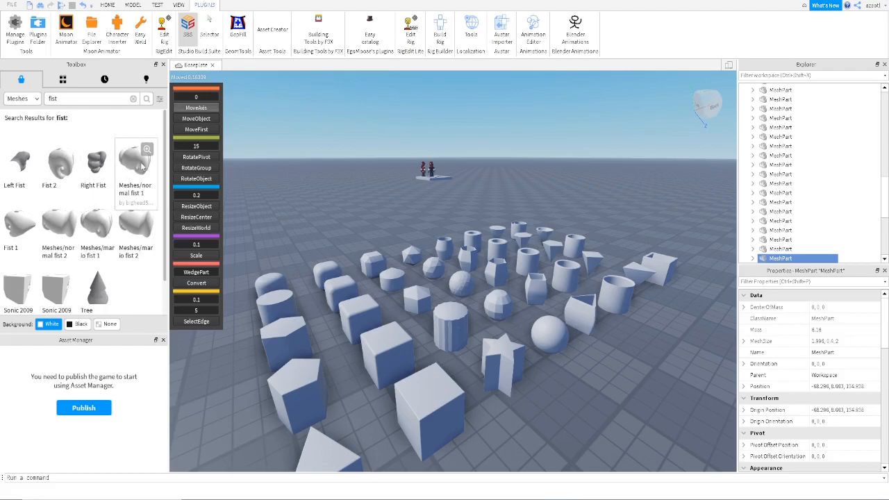
# Step: Insert the mesh "Meshes/normal fist 1" into the workspace and bring it into view
pyautogui.click(136, 165)
pyautogui.moveTo(576, 316); pyautogui.dragTo(576, 316, button='right')
pyautogui.press('w')
pyautogui.moveTo(576, 316); pyautogui.dragTo(573, 310, button='right')
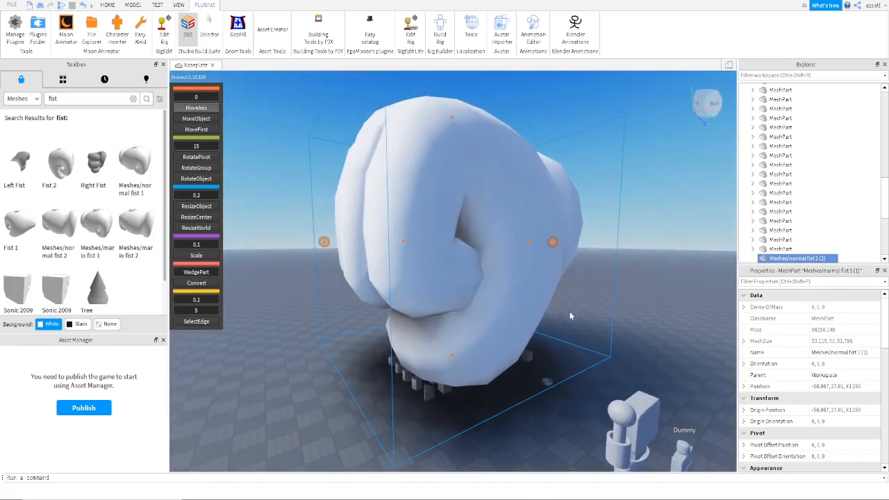
pyautogui.click(206, 207)
pyautogui.moveTo(503, 150); pyautogui.dragTo(534, 172, button='right')
pyautogui.moveTo(507, 131); pyautogui.dragTo(510, 199)
pyautogui.hotkey('ctrl', 'z')
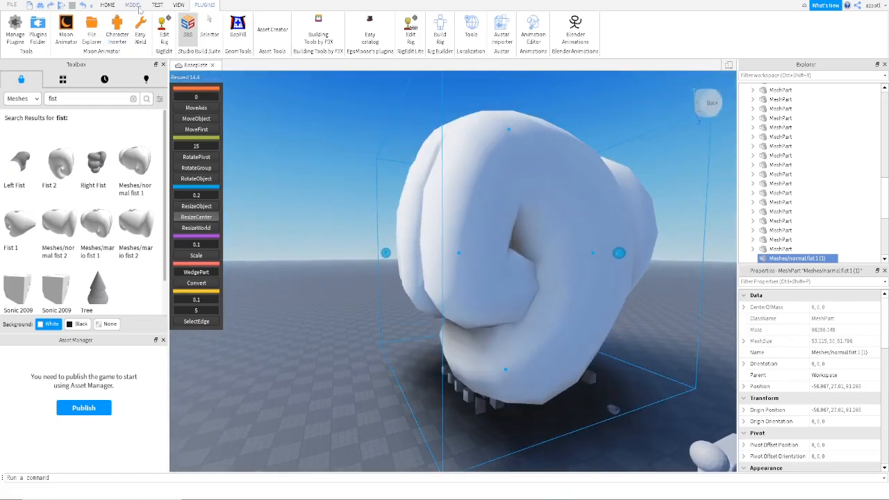
# Step: Shrink the normal fist mesh with the Scale tool to about hand size and place it near the golem
pyautogui.click(134, 6)
pyautogui.click(52, 29)
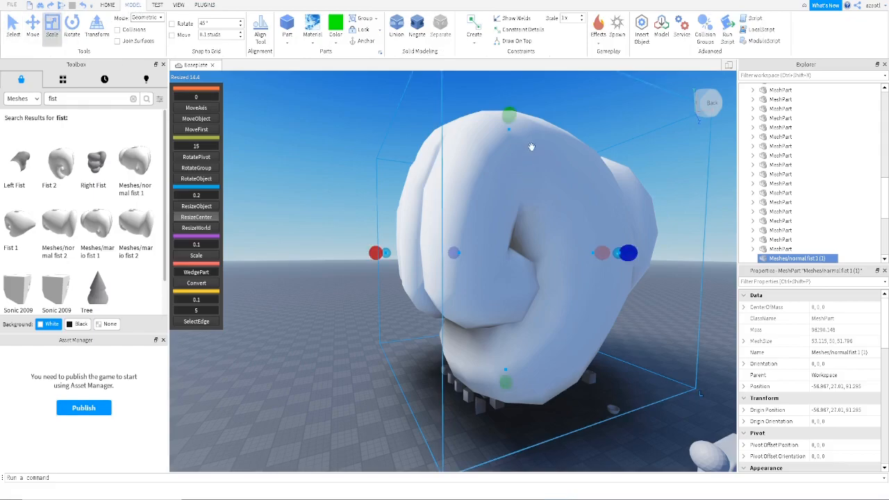
pyautogui.moveTo(512, 113); pyautogui.dragTo(507, 323)
pyautogui.press('a')
pyautogui.moveTo(467, 415); pyautogui.dragTo(467, 416, button='right')
pyautogui.moveTo(444, 368); pyautogui.dragTo(563, 406)
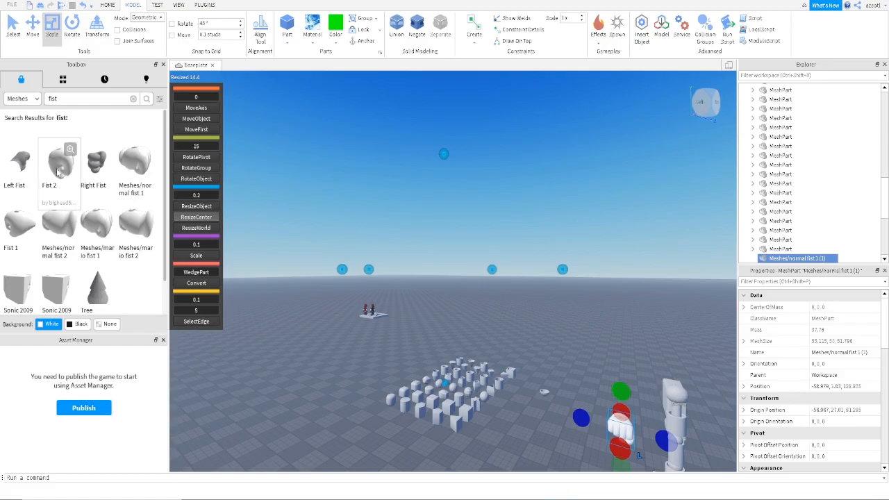
# Step: Insert the "Fist 2" mesh and place a scaled-down version beside the first fist
pyautogui.moveTo(59, 170); pyautogui.dragTo(399, 264)
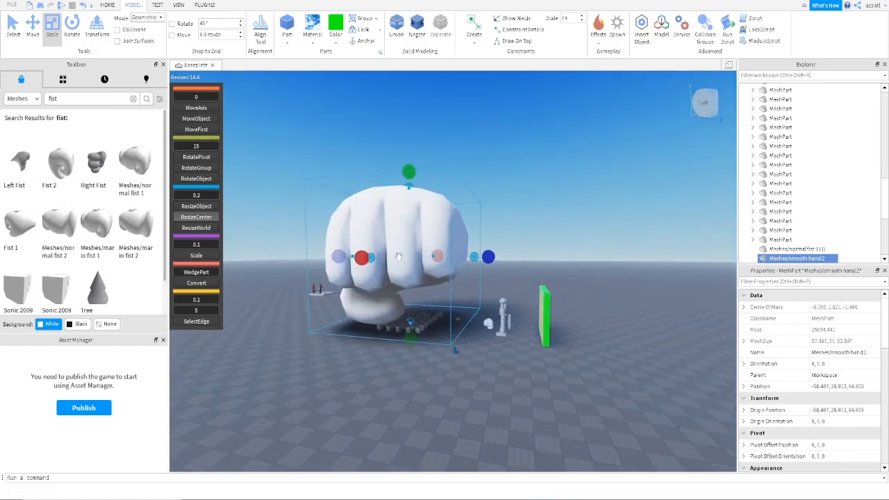
pyautogui.moveTo(409, 173); pyautogui.dragTo(402, 281)
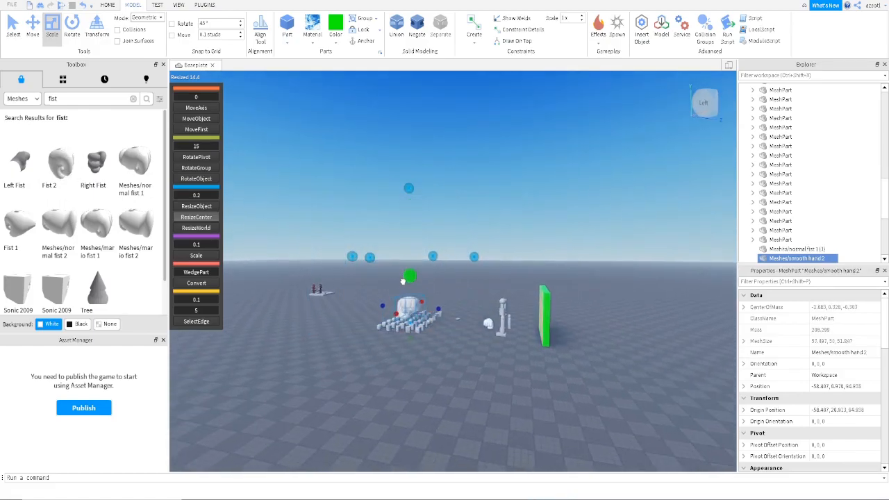
pyautogui.moveTo(411, 314); pyautogui.dragTo(461, 327)
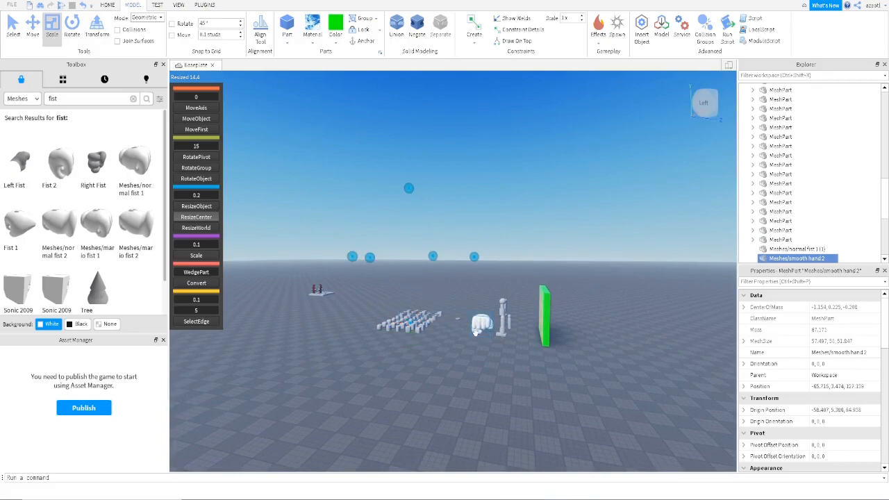
# Step: Scale the second fist down further so it is smaller than the first fist
pyautogui.press('f')
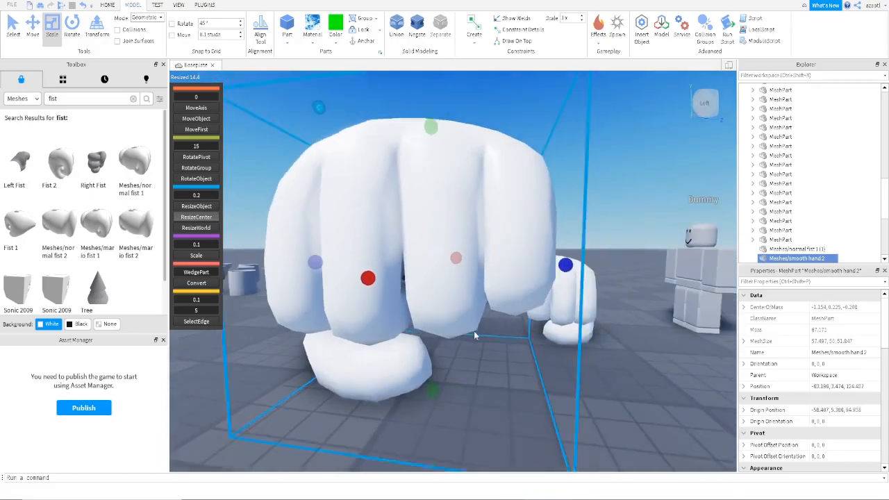
pyautogui.moveTo(442, 153); pyautogui.dragTo(444, 329)
pyautogui.moveTo(444, 329)
pyautogui.mouseDown(button='right')
pyautogui.moveTo(451, 330)
pyautogui.moveTo(444, 327)
pyautogui.mouseUp(button='right')
pyautogui.press('d')
# Step: Set the normal fist aside with MoveAxis and move the smooth hand mesh closer to the golem's leg
pyautogui.click(331, 316)
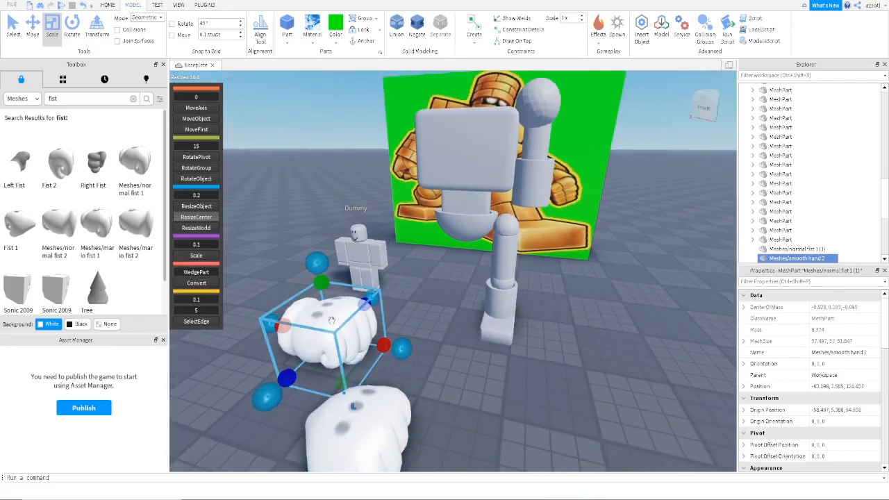
pyautogui.click(195, 109)
pyautogui.moveTo(397, 349); pyautogui.dragTo(613, 383)
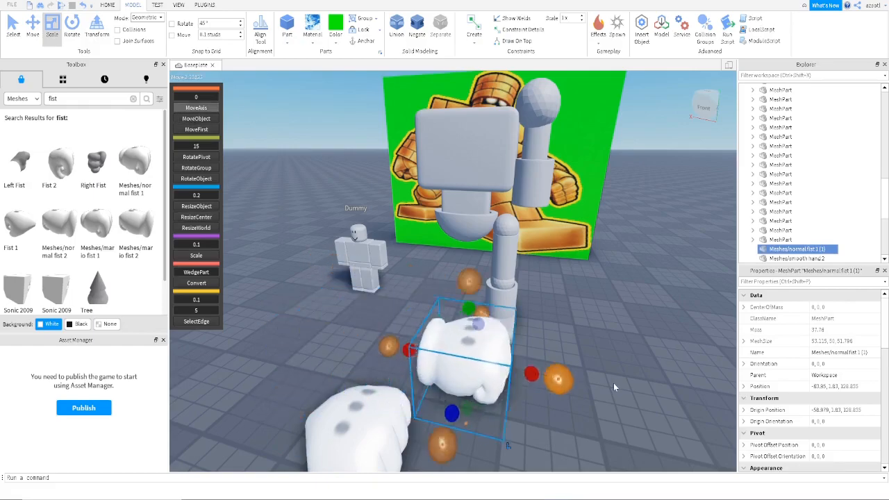
pyautogui.moveTo(532, 358); pyautogui.dragTo(543, 361, button='right')
pyautogui.moveTo(581, 374); pyautogui.dragTo(328, 357)
pyautogui.click(344, 417)
pyautogui.moveTo(386, 364); pyautogui.dragTo(429, 292)
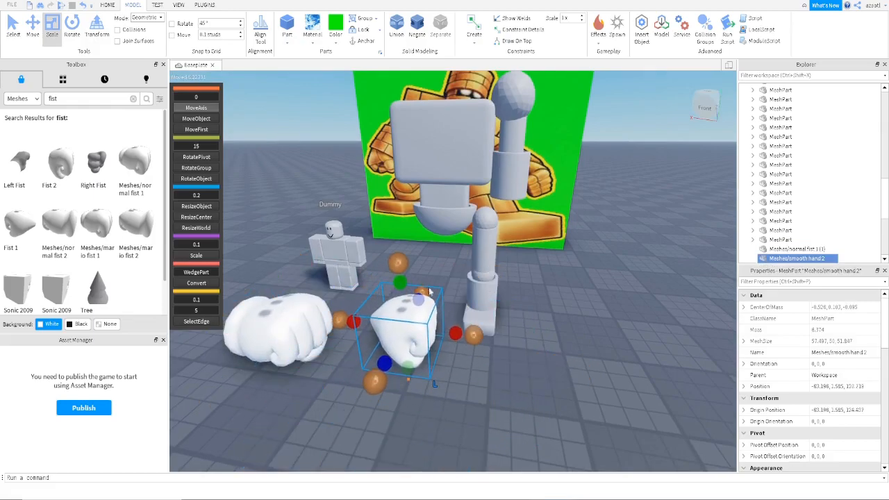
# Step: Rotate the smooth hand mesh 90 degrees about its vertical axis with RotatePivot so the fingers face forward
pyautogui.click(71, 28)
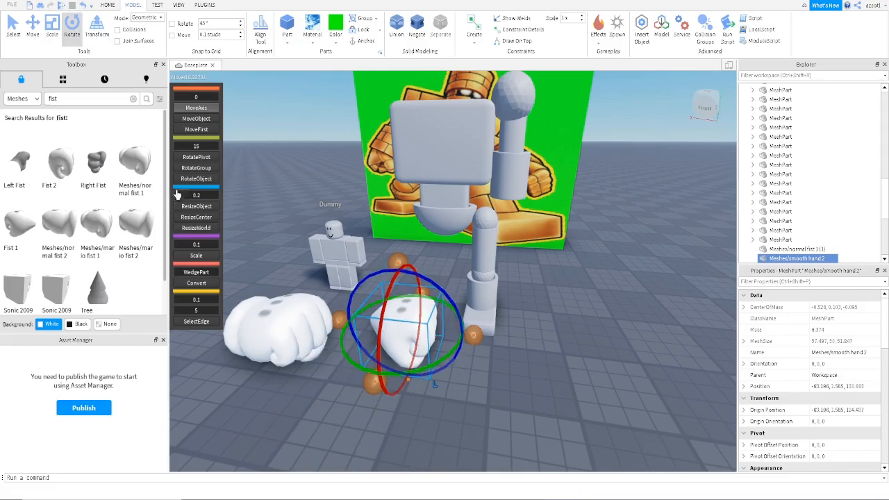
pyautogui.click(73, 26)
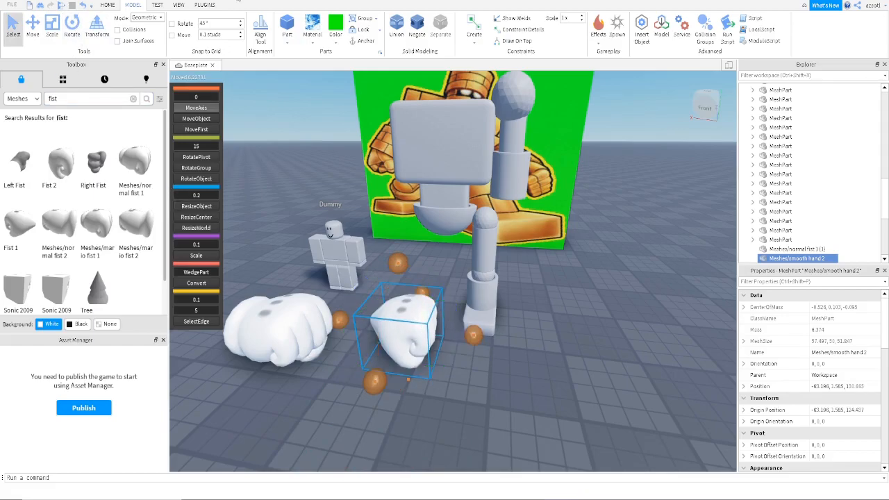
pyautogui.click(205, 5)
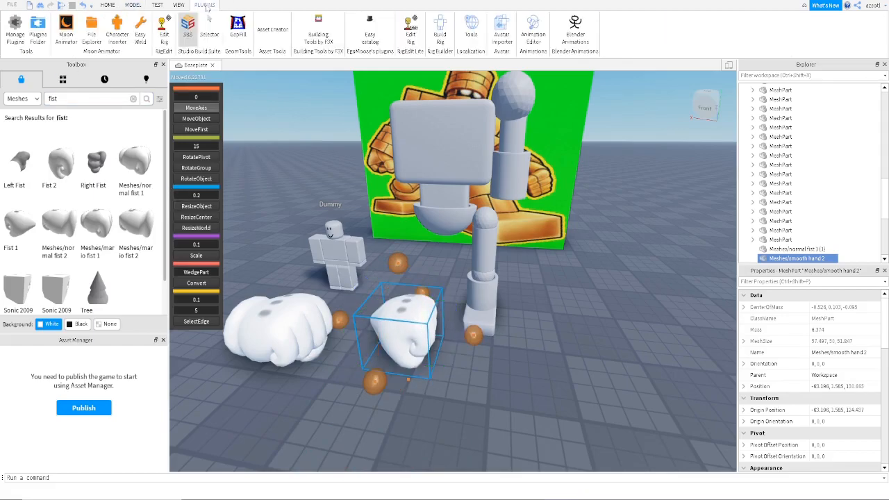
pyautogui.click(186, 163)
pyautogui.moveTo(509, 341); pyautogui.dragTo(378, 382)
pyautogui.moveTo(391, 333); pyautogui.dragTo(372, 336, button='right')
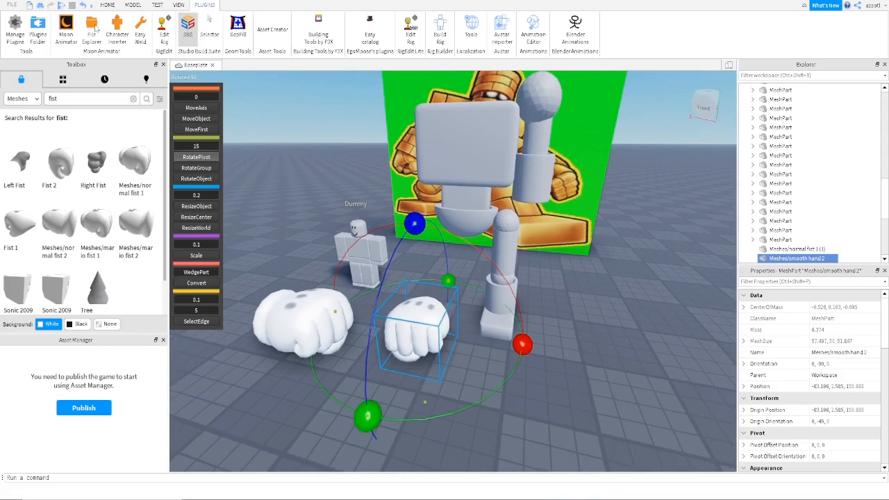
# Step: Shrink the smooth hand mesh to about the forearm's width
pyautogui.click(108, 5)
pyautogui.click(111, 31)
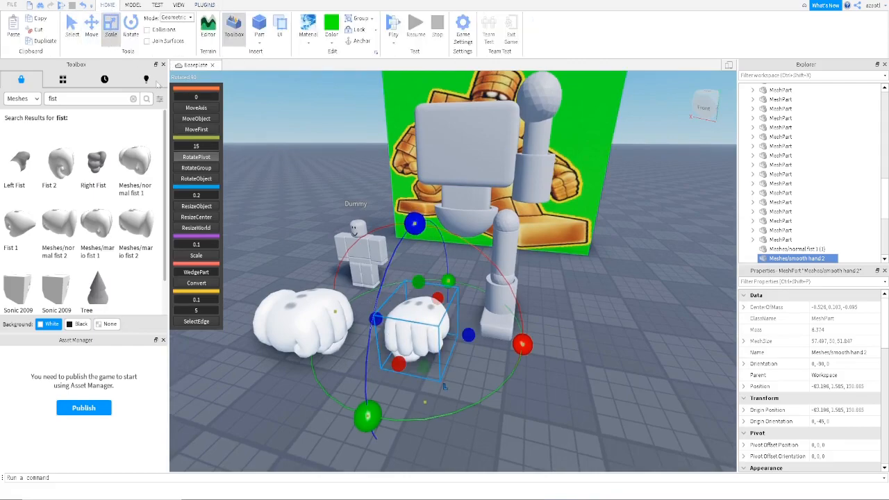
pyautogui.click(202, 208)
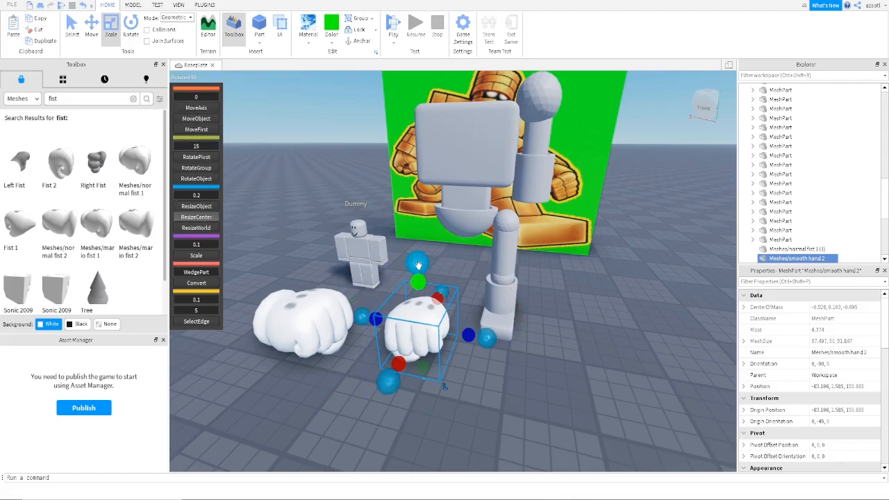
pyautogui.moveTo(420, 270); pyautogui.dragTo(420, 298)
# Step: Rotate the smooth hand mesh with RotatePivot so its knuckles face forward, and seat it under the golem's forearm with MoveAxis
pyautogui.click(201, 158)
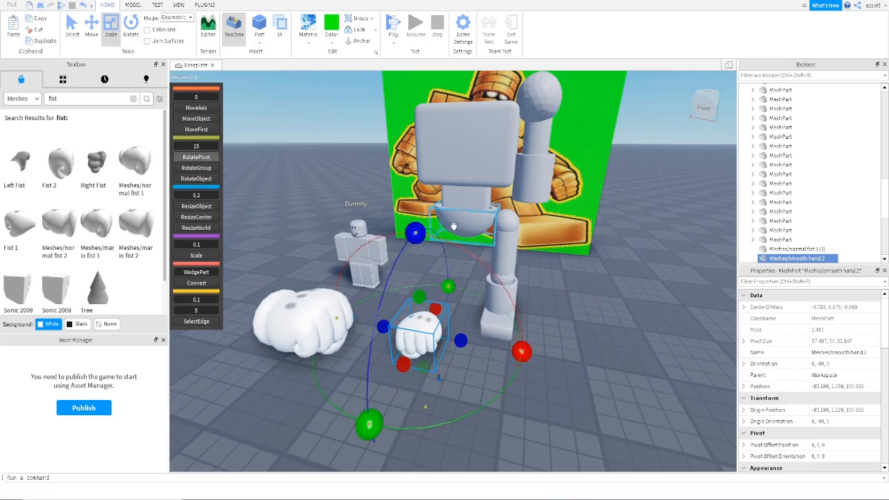
pyautogui.moveTo(415, 233); pyautogui.dragTo(396, 359)
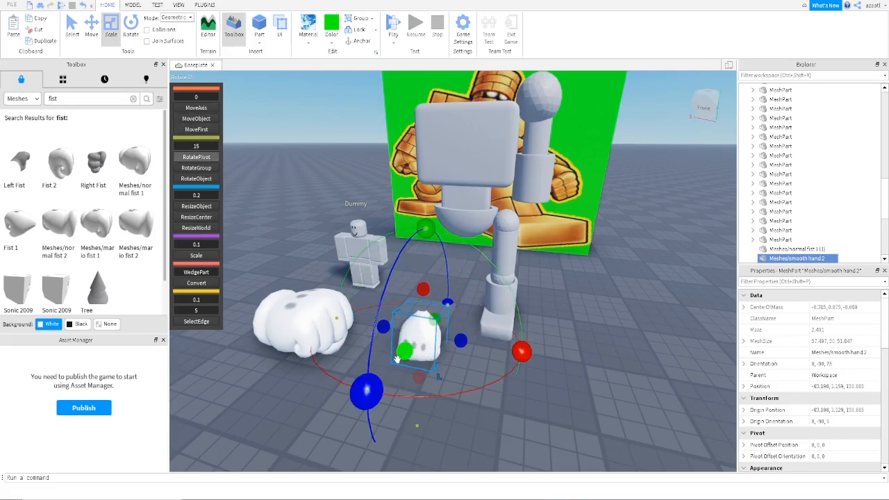
pyautogui.click(201, 109)
pyautogui.moveTo(484, 354); pyautogui.dragTo(537, 312)
pyautogui.moveTo(529, 248); pyautogui.dragTo(539, 147)
pyautogui.moveTo(566, 250); pyautogui.dragTo(567, 250, button='right')
pyautogui.moveTo(652, 257); pyautogui.dragTo(629, 257)
pyautogui.moveTo(623, 274); pyautogui.dragTo(623, 274, button='right')
pyautogui.moveTo(645, 246); pyautogui.dragTo(636, 244)
pyautogui.moveTo(585, 295); pyautogui.dragTo(585, 296, button='right')
pyautogui.scroll(-1, 798, 252)
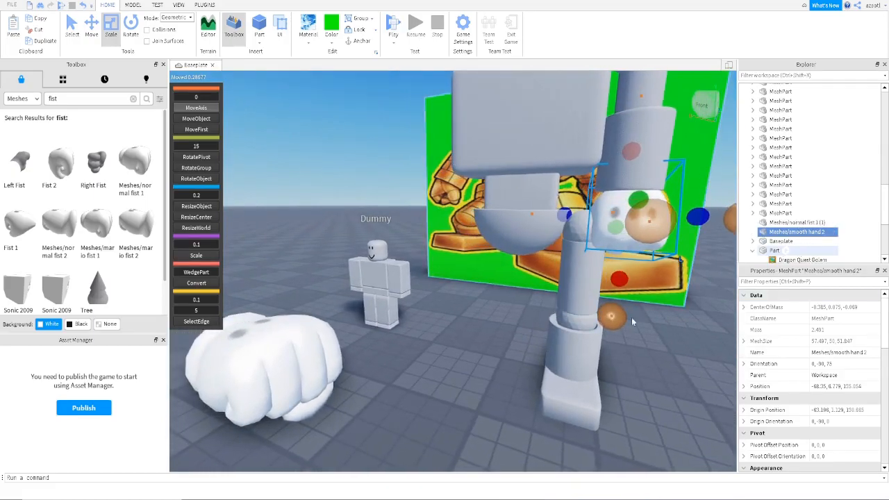
# Step: Rotate the normal fist mesh 90 degrees so its fingers point down and 90 degrees about its vertical axis with RotatePivot
pyautogui.click(316, 372)
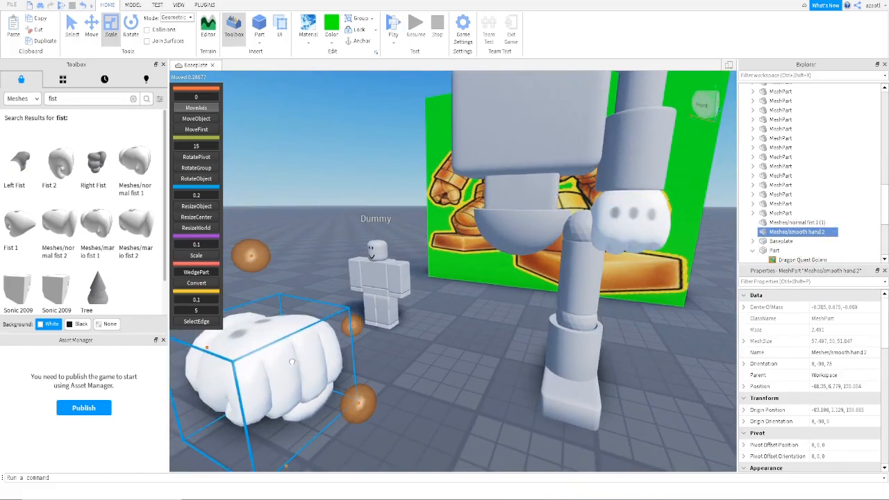
pyautogui.press('f')
pyautogui.click(197, 207)
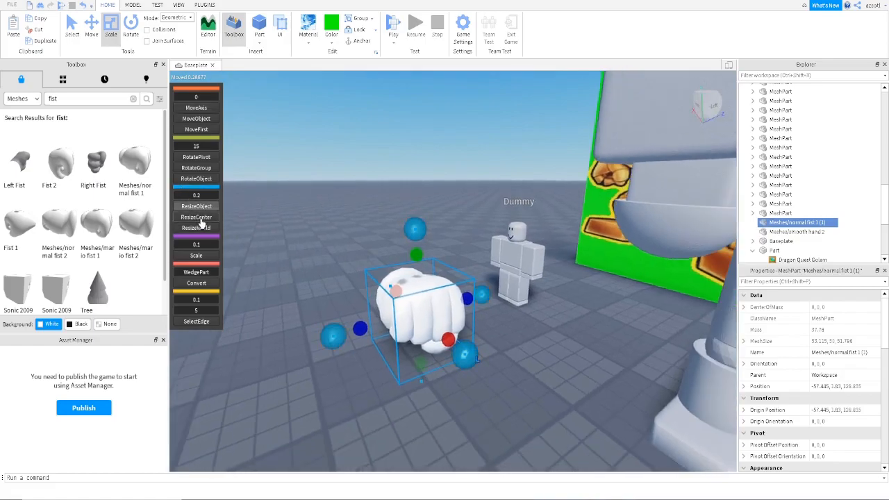
pyautogui.click(196, 159)
pyautogui.moveTo(417, 191); pyautogui.dragTo(481, 361)
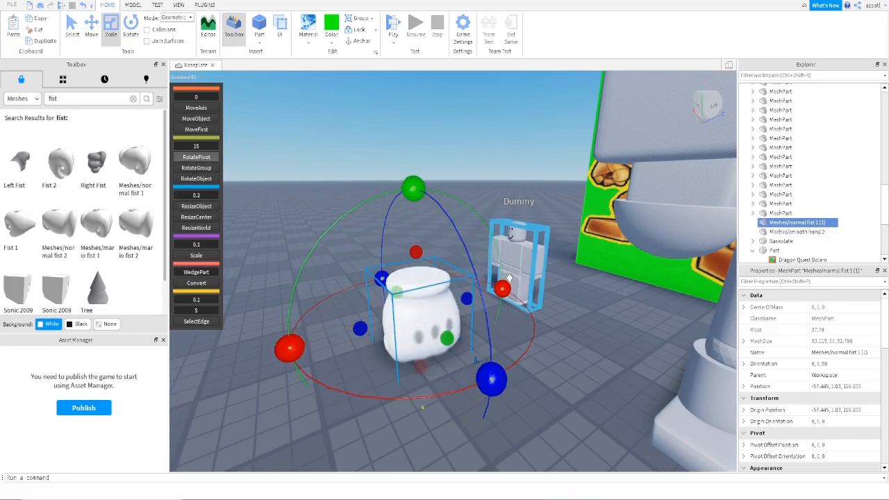
pyautogui.moveTo(504, 284); pyautogui.dragTo(489, 381)
pyautogui.press('a')
pyautogui.moveTo(474, 386); pyautogui.dragTo(469, 382, button='right')
pyautogui.press('s')
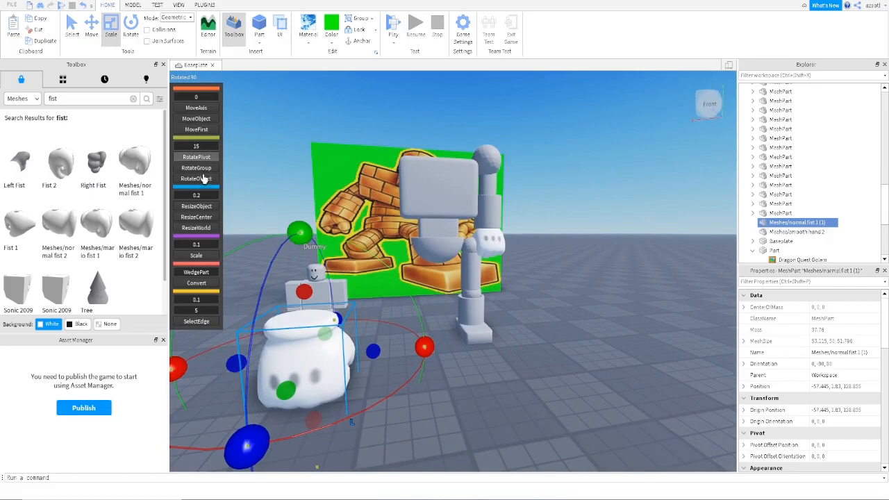
# Step: Move the normal fist with MoveAxis up beside the attached smooth hand for a size comparison
pyautogui.click(195, 118)
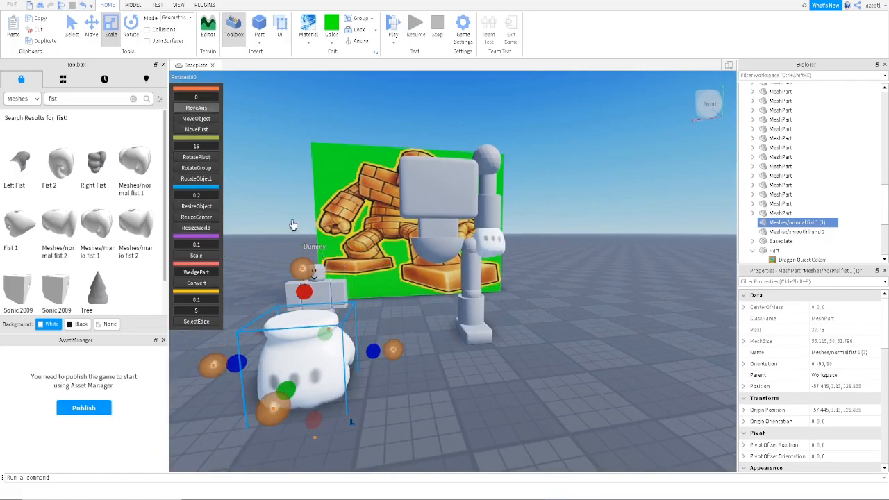
pyautogui.moveTo(378, 342); pyautogui.dragTo(606, 345)
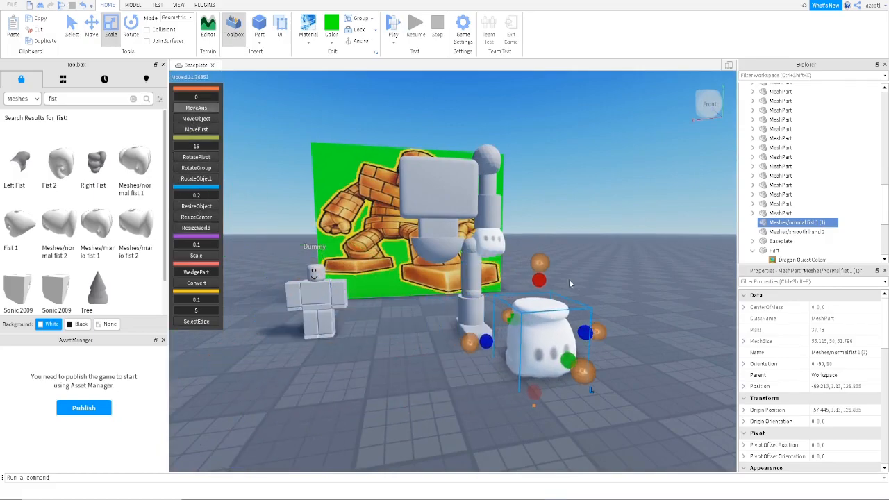
pyautogui.moveTo(586, 378); pyautogui.dragTo(529, 316)
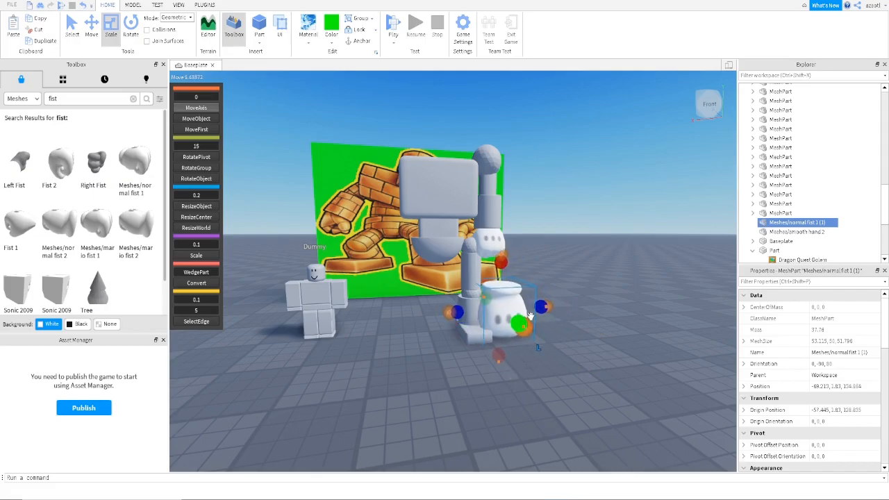
pyautogui.moveTo(506, 257); pyautogui.dragTo(477, 254)
pyautogui.scroll(6, 587, 255)
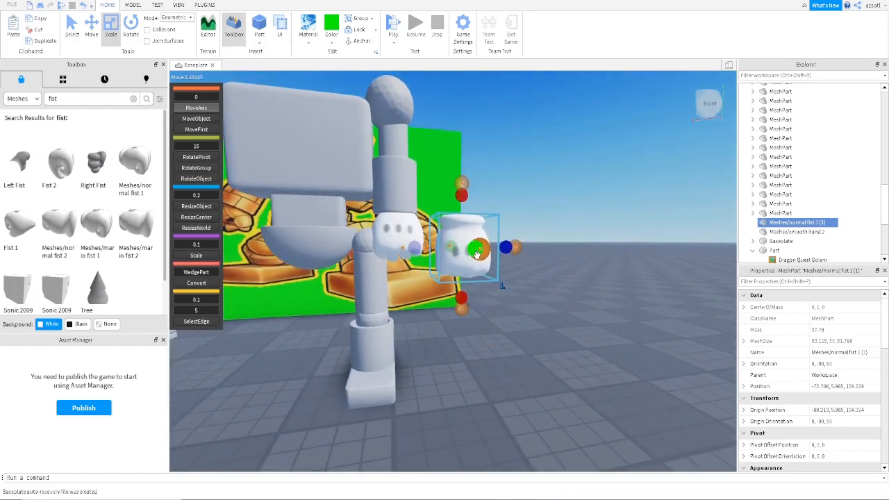
# Step: Shrink the normal fist mesh closer to the size of the smooth hand
pyautogui.moveTo(463, 199); pyautogui.dragTo(464, 210)
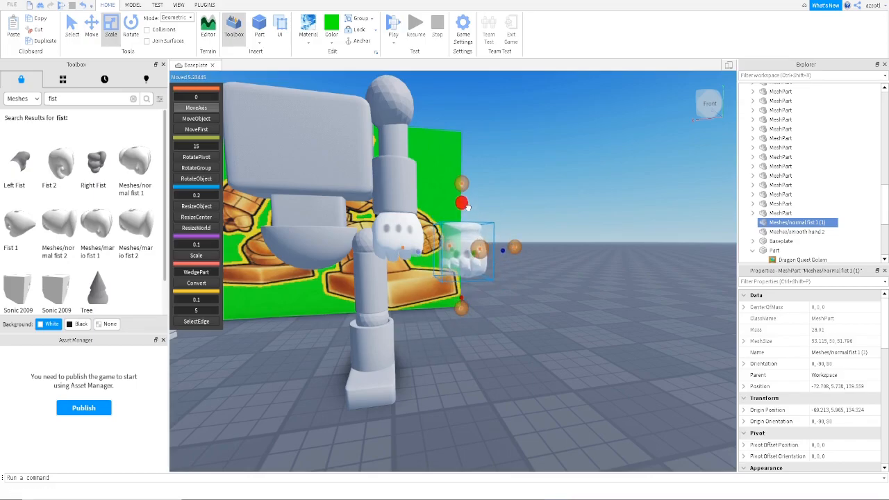
pyautogui.press('d')
pyautogui.moveTo(489, 273); pyautogui.dragTo(488, 275, button='right')
pyautogui.press('s')
pyautogui.moveTo(482, 195); pyautogui.dragTo(482, 198)
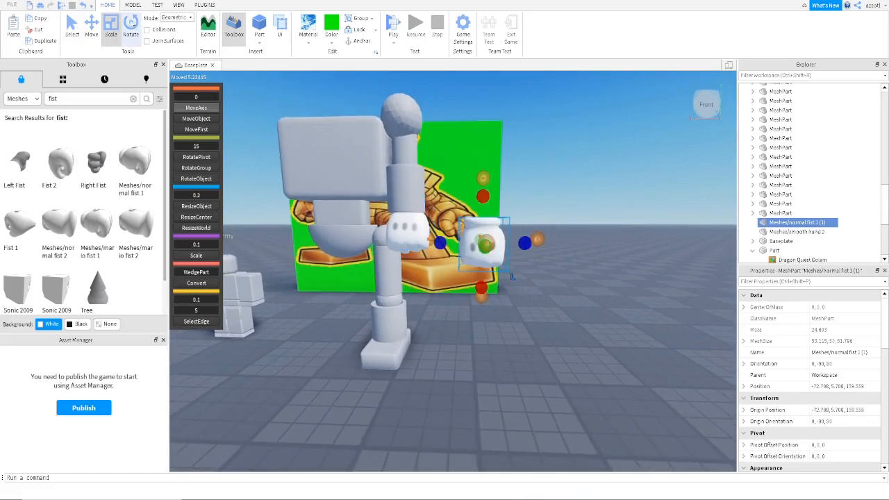
# Step: Move the normal fist across to the armless side of the golem's torso
pyautogui.click(91, 26)
pyautogui.moveTo(563, 241); pyautogui.dragTo(351, 273)
pyautogui.moveTo(377, 312); pyautogui.dragTo(377, 313, button='right')
pyautogui.press('a')
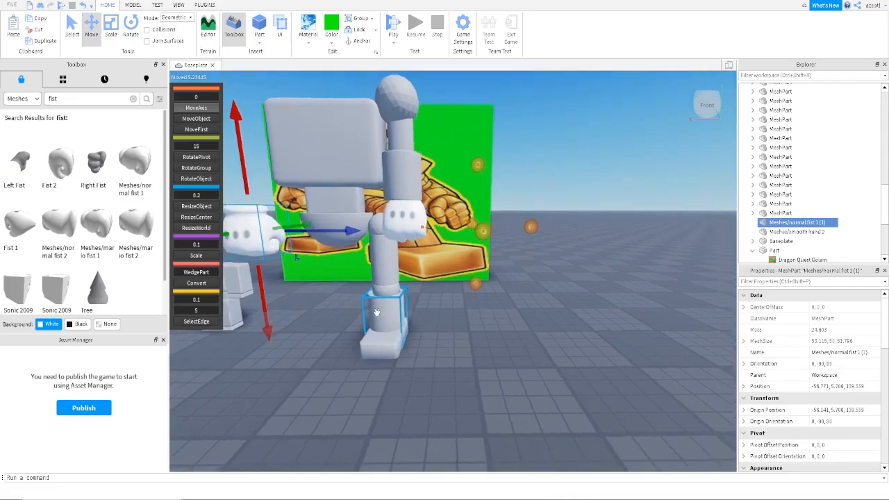
pyautogui.moveTo(304, 238); pyautogui.dragTo(257, 249)
pyautogui.moveTo(401, 236); pyautogui.dragTo(470, 237)
# Step: Copy the Size value of the smooth hand mesh and apply it to the normal fist mesh
pyautogui.click(526, 216)
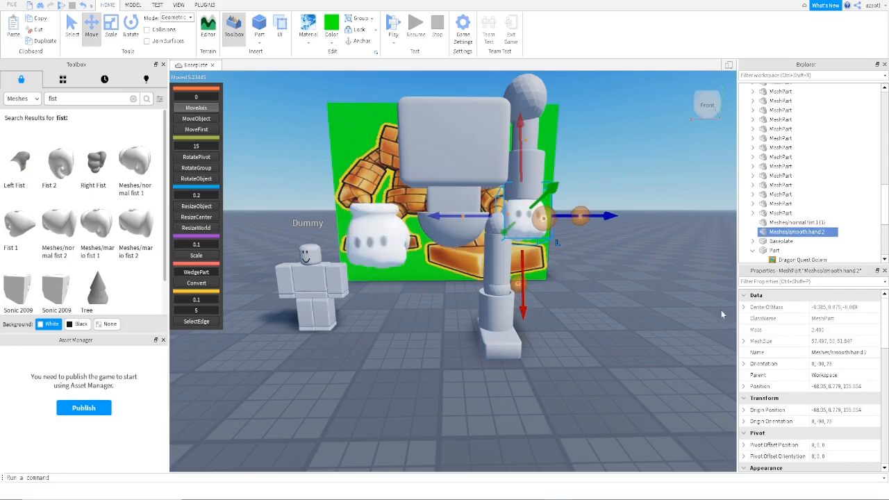
pyautogui.scroll(-10, 798, 375)
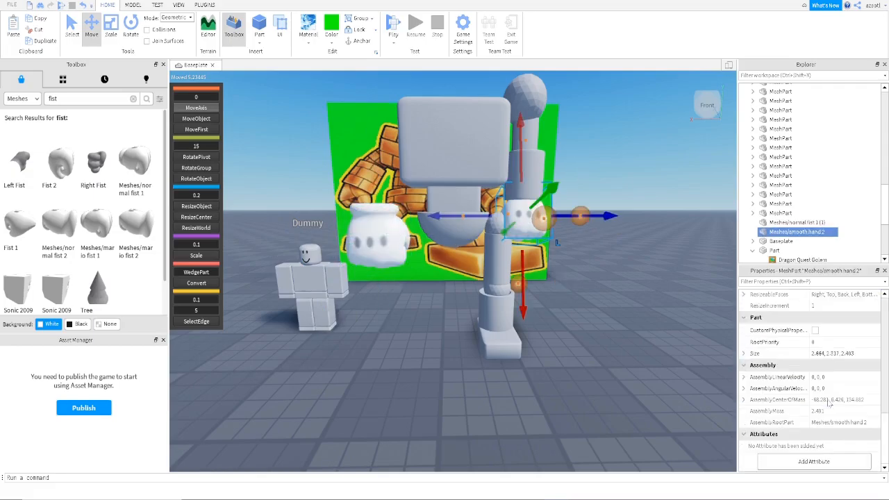
pyautogui.click(833, 353)
pyautogui.hotkey('ctrl', 'c')
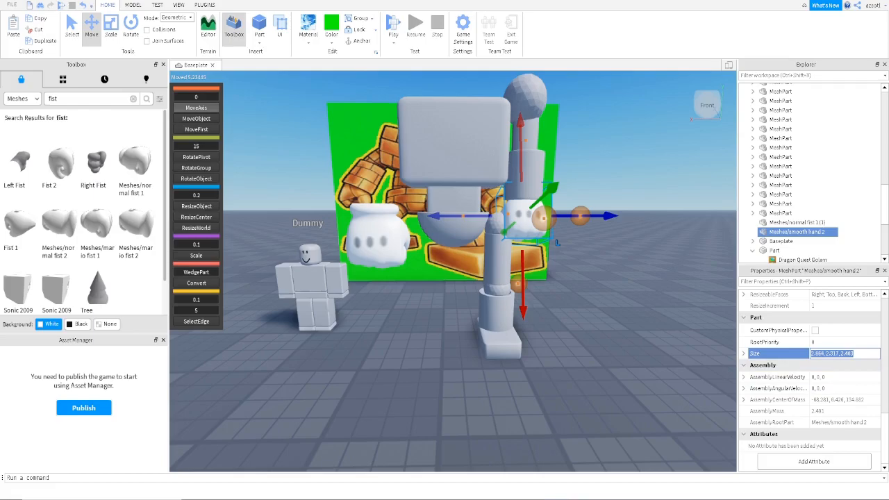
pyautogui.click(386, 209)
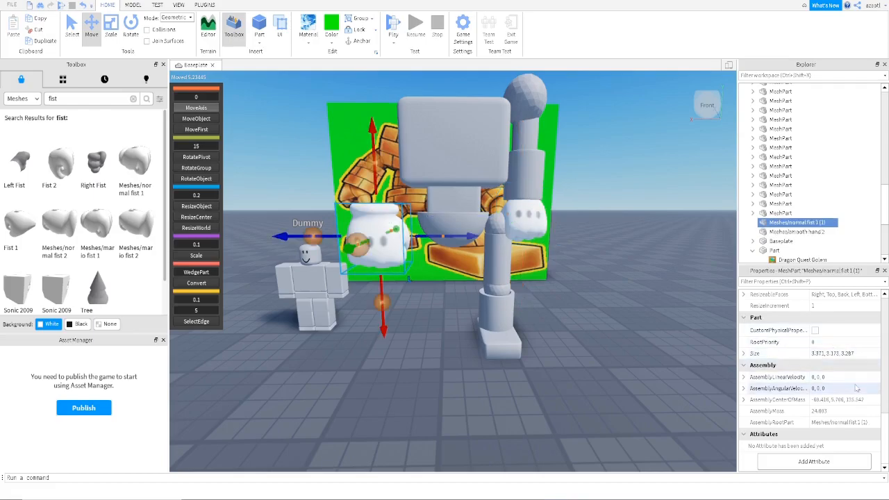
pyautogui.click(838, 354)
pyautogui.hotkey('ctrl', 'v')
pyautogui.press('Return')
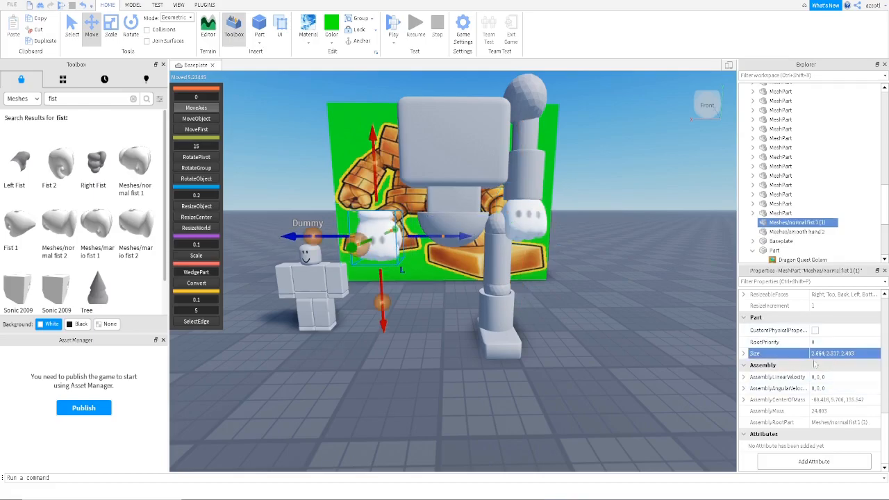
pyautogui.click(409, 348)
# Step: Duplicate the shoulder sphere, upper arm and forearm, and move the copies to the torso's opposite side above the normal fist
pyautogui.moveTo(408, 341); pyautogui.dragTo(409, 293, button='right')
pyautogui.press('w')
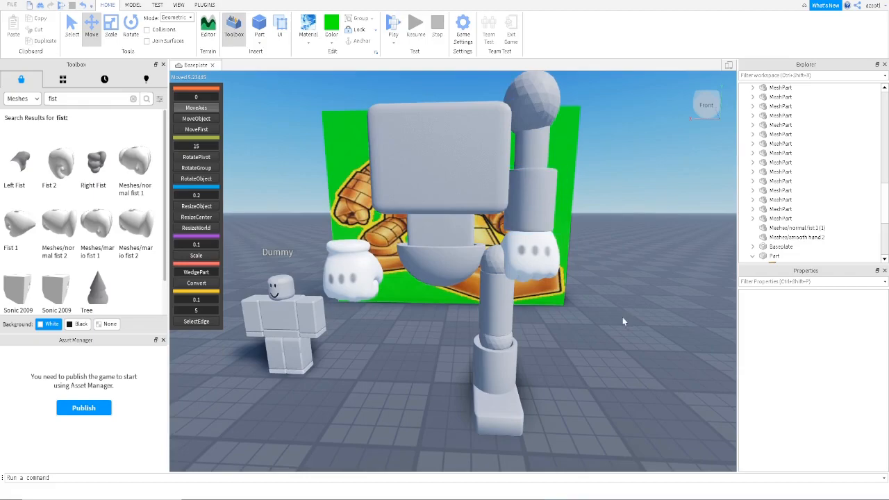
pyautogui.moveTo(620, 317); pyautogui.dragTo(622, 316, button='right')
pyautogui.press('s')
pyautogui.click(530, 169)
pyautogui.keyDown('ctrl'); pyautogui.click(543, 111); pyautogui.keyUp('ctrl')
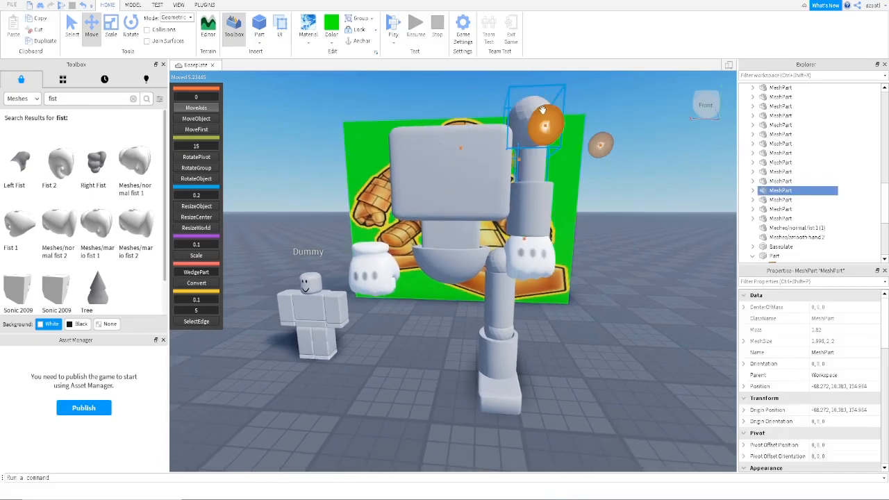
pyautogui.keyDown('ctrl'); pyautogui.click(543, 111); pyautogui.keyUp('ctrl')
pyautogui.keyDown('ctrl'); pyautogui.click(542, 220); pyautogui.keyUp('ctrl')
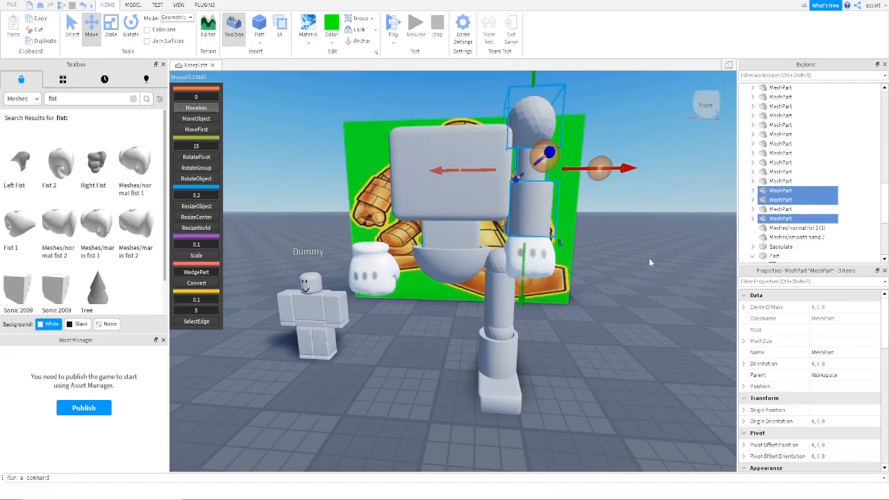
pyautogui.hotkey('ctrl', 'd')
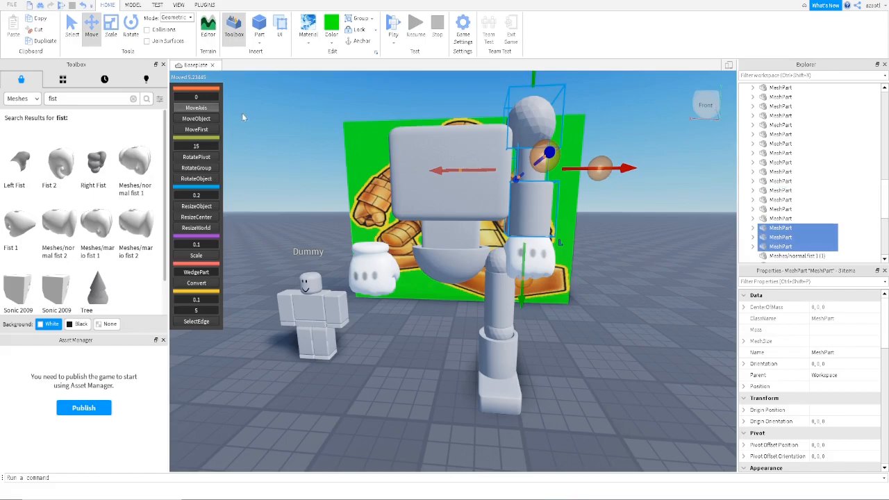
pyautogui.moveTo(604, 169); pyautogui.dragTo(420, 220)
pyautogui.moveTo(420, 220); pyautogui.dragTo(420, 220, button='right')
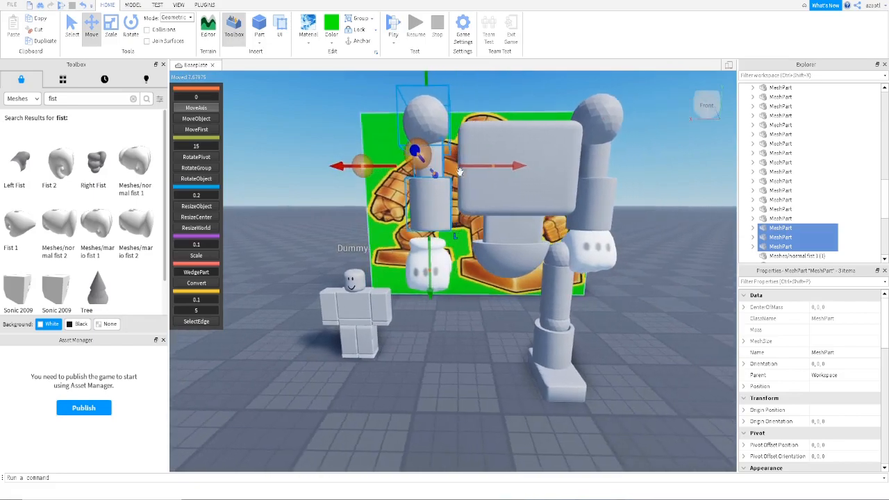
pyautogui.moveTo(365, 167); pyautogui.dragTo(374, 170)
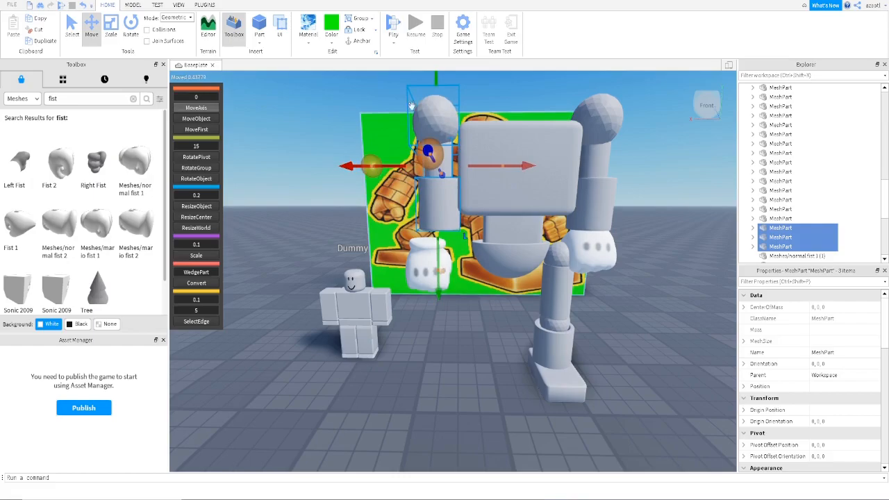
# Step: Move the copied shoulder sphere slightly inward toward the torso
pyautogui.click(290, 126)
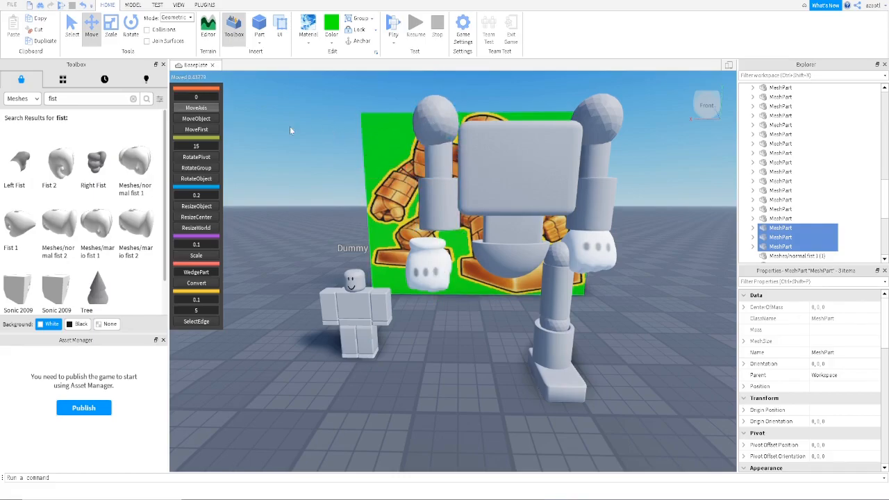
pyautogui.click(444, 111)
pyautogui.moveTo(373, 118); pyautogui.dragTo(386, 119)
# Step: Duplicate the five leg parts, from hip sphere to foot, and move the copies sideways to form the second leg
pyautogui.moveTo(481, 199); pyautogui.dragTo(483, 200, button='right')
pyautogui.click(483, 185)
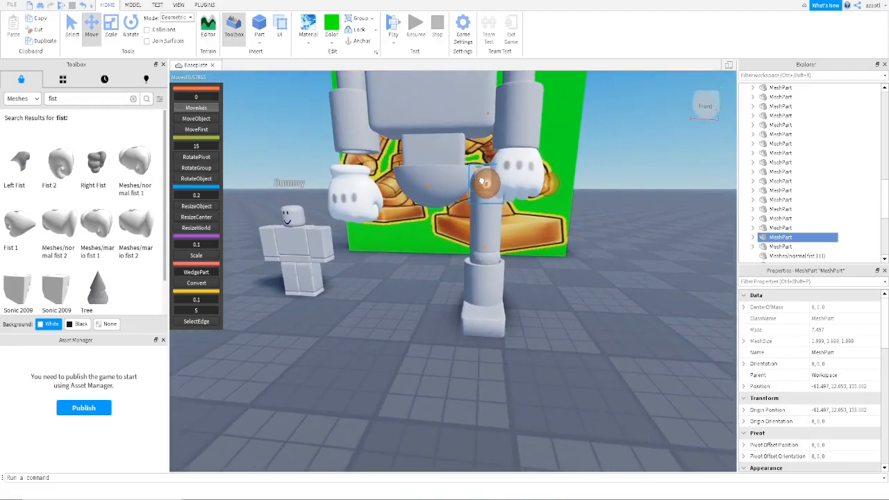
pyautogui.keyDown('ctrl'); pyautogui.click(489, 219); pyautogui.keyUp('ctrl')
pyautogui.keyDown('ctrl'); pyautogui.click(489, 267); pyautogui.keyUp('ctrl')
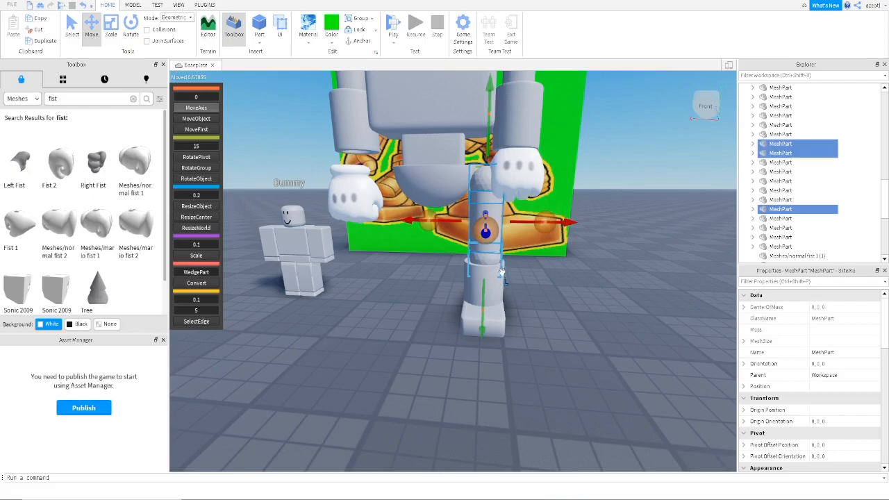
pyautogui.keyDown('ctrl'); pyautogui.click(494, 298); pyautogui.keyUp('ctrl')
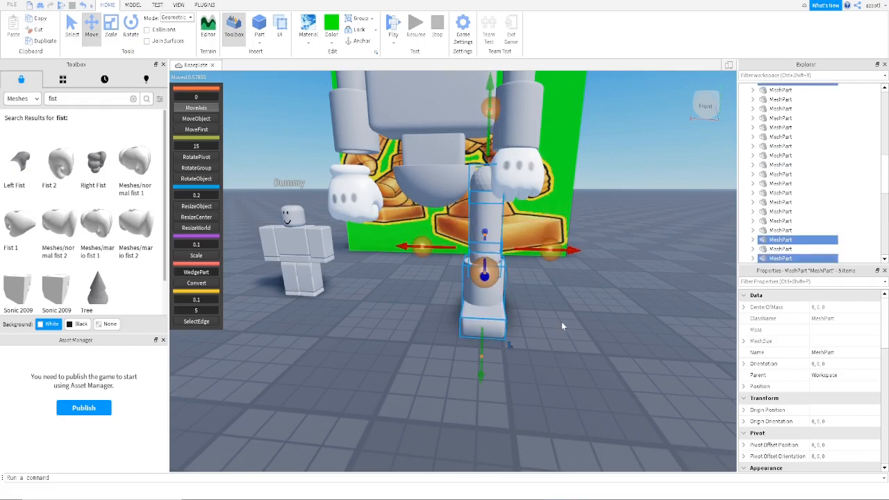
pyautogui.moveTo(546, 258); pyautogui.dragTo(446, 265)
pyautogui.moveTo(446, 265); pyautogui.dragTo(448, 269, button='right')
pyautogui.press('a')
pyautogui.press('a')
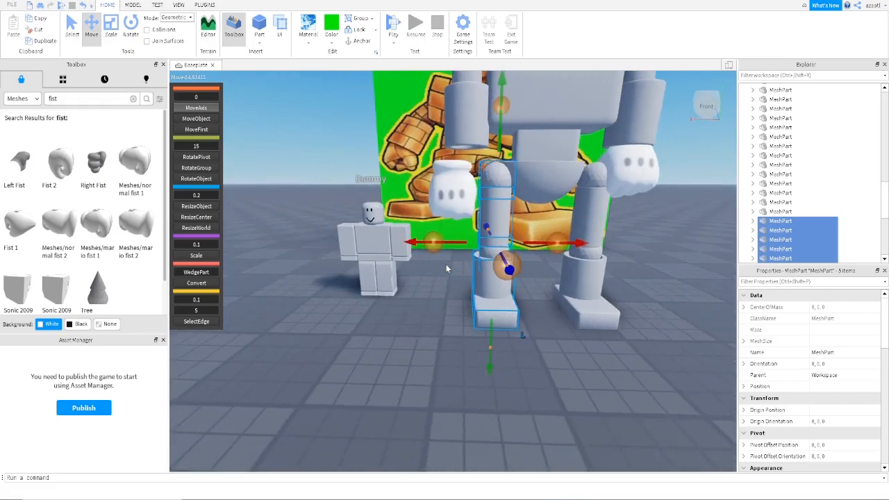
# Step: Align the normal fist under the copied forearm by moving it inward and up until it meets the arm's end
pyautogui.click(456, 184)
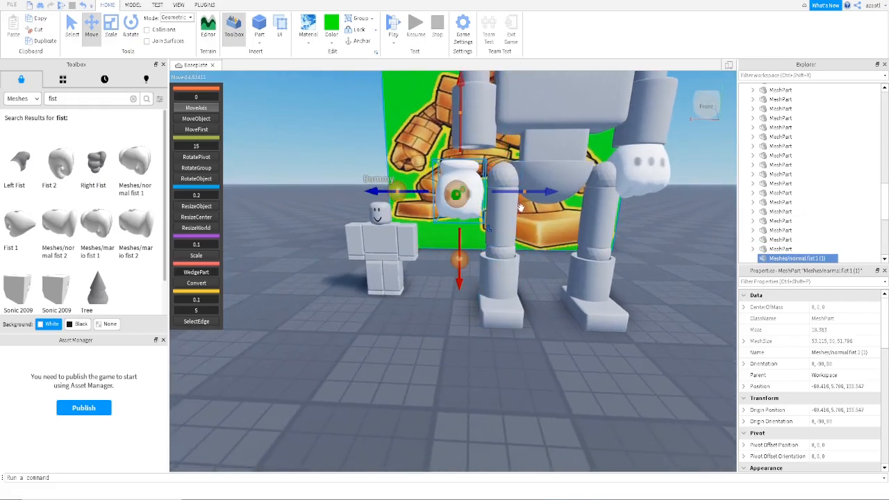
pyautogui.moveTo(397, 189); pyautogui.dragTo(417, 190)
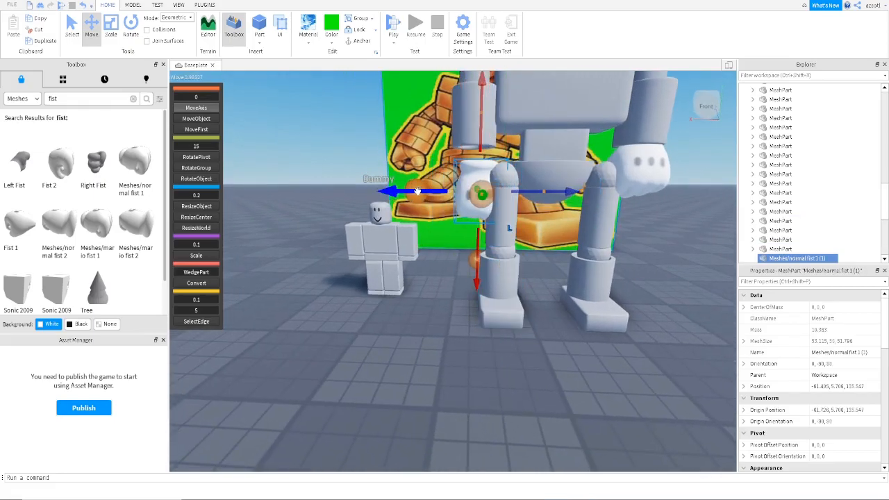
pyautogui.moveTo(473, 241); pyautogui.dragTo(471, 231)
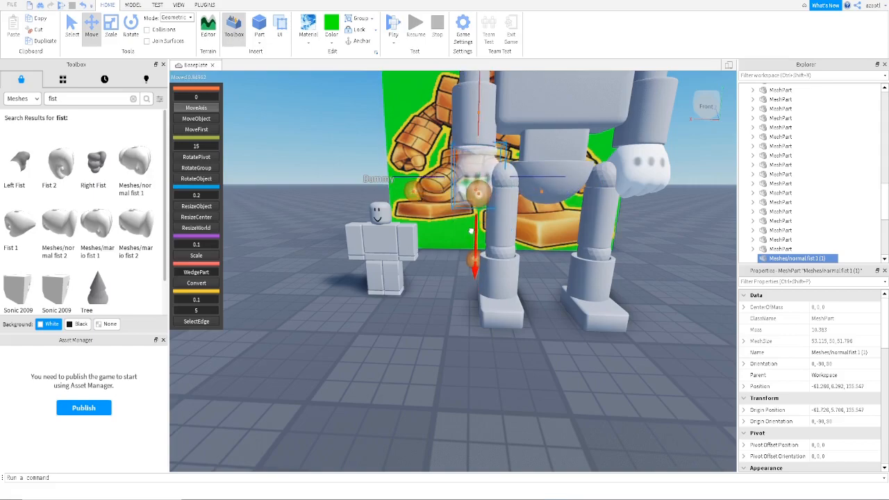
pyautogui.scroll(3, 471, 230)
pyautogui.moveTo(471, 230); pyautogui.dragTo(479, 226, button='right')
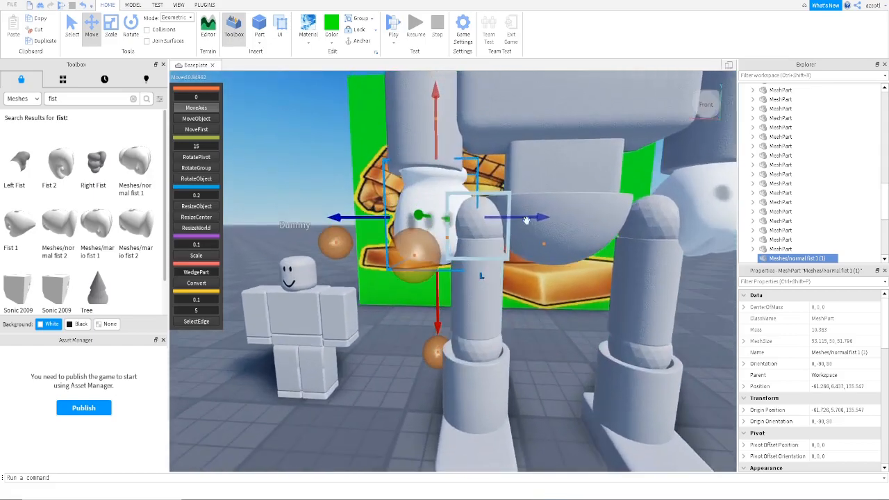
pyautogui.scroll(-5, 534, 253)
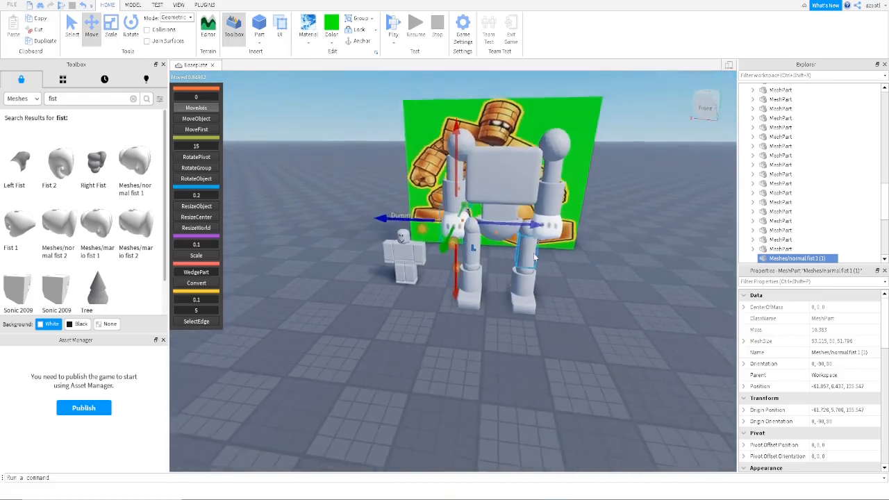
# Step: Examine the arm, hand and leg parts on one side of the golem, and the upper body from the front
pyautogui.moveTo(534, 256); pyautogui.dragTo(458, 175, button='right')
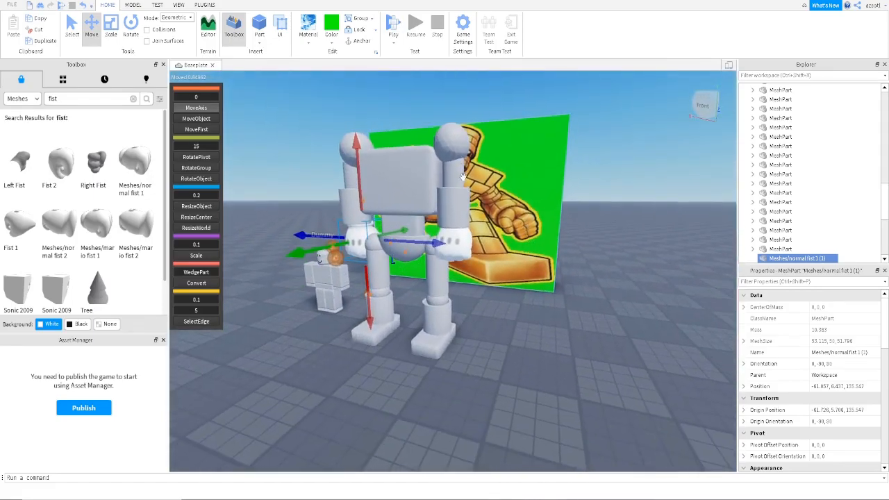
pyautogui.click(458, 175)
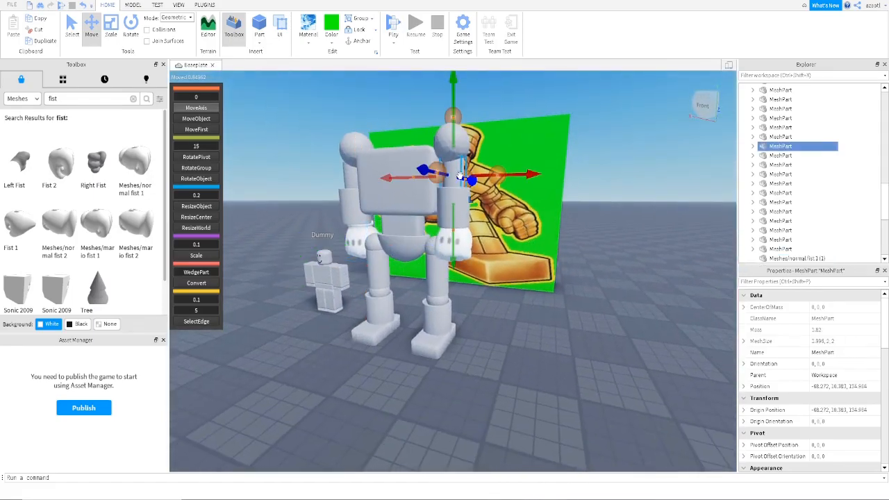
pyautogui.click(460, 210)
pyautogui.click(456, 279)
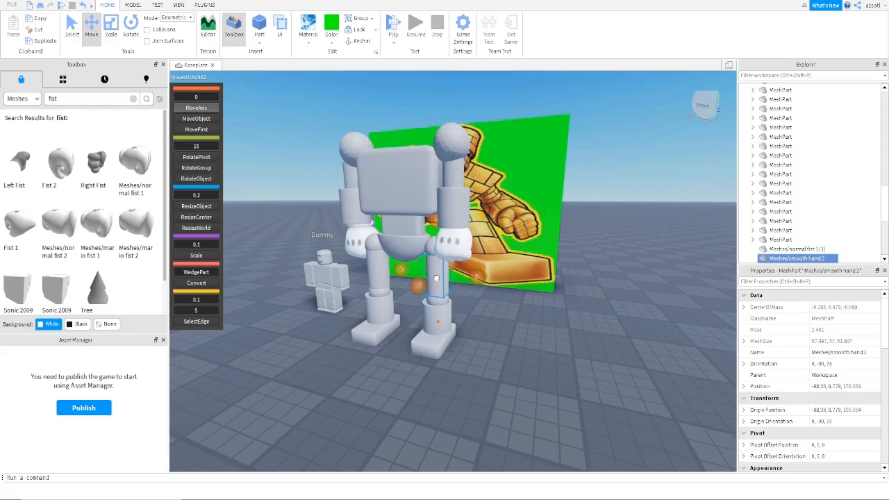
pyautogui.click(436, 277)
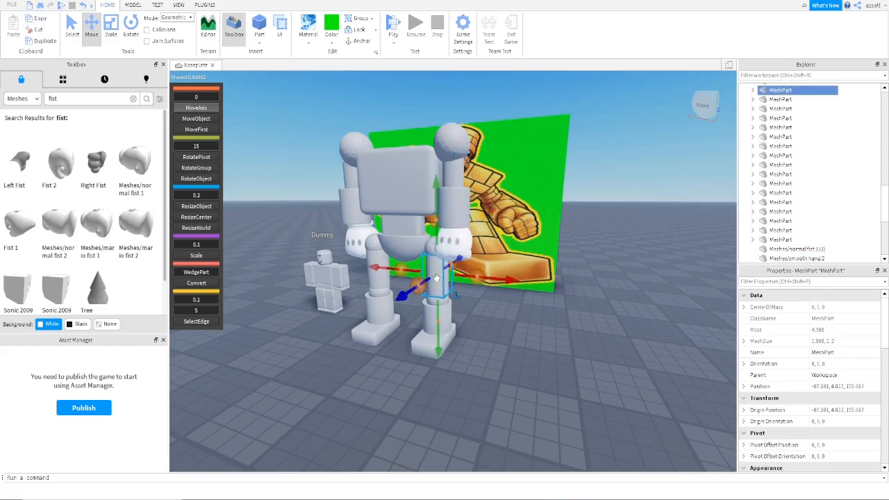
pyautogui.click(447, 312)
pyautogui.click(445, 348)
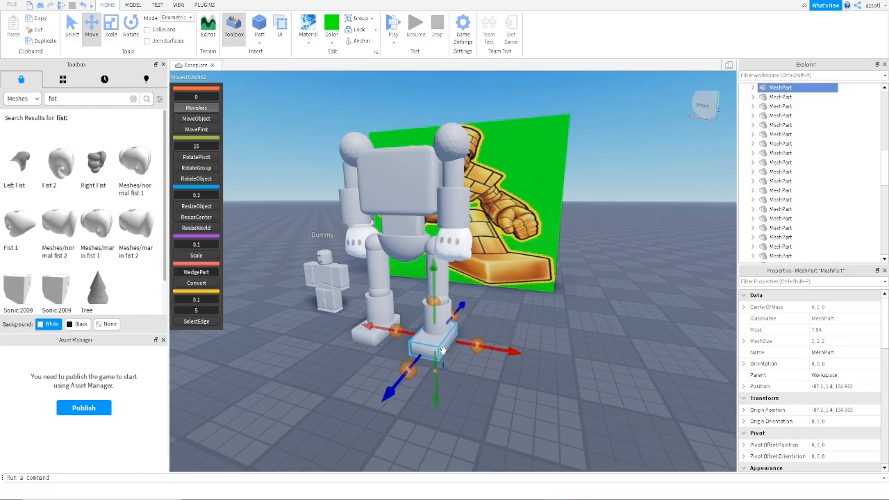
pyautogui.moveTo(452, 360); pyautogui.dragTo(452, 358, button='right')
pyautogui.press('w')
pyautogui.press('e')
pyautogui.press('w')
pyautogui.press('e')
pyautogui.press('s')
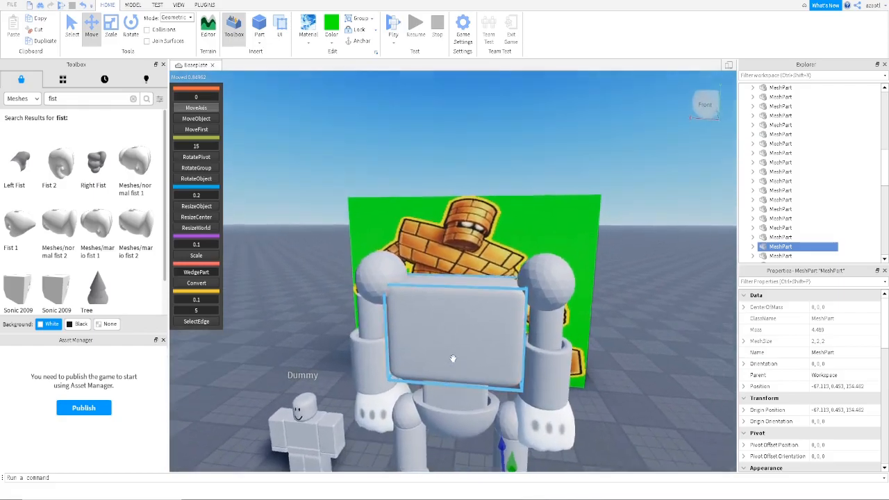
# Step: Move the shoulder sphere on the Dummy's side outward from the torso by about 0.22 studs
pyautogui.press('a')
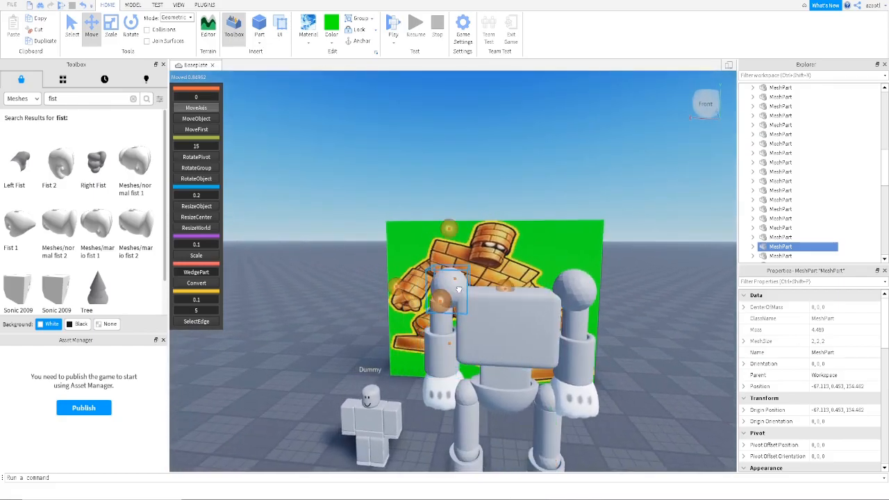
pyautogui.click(448, 291)
pyautogui.moveTo(508, 285); pyautogui.dragTo(505, 284)
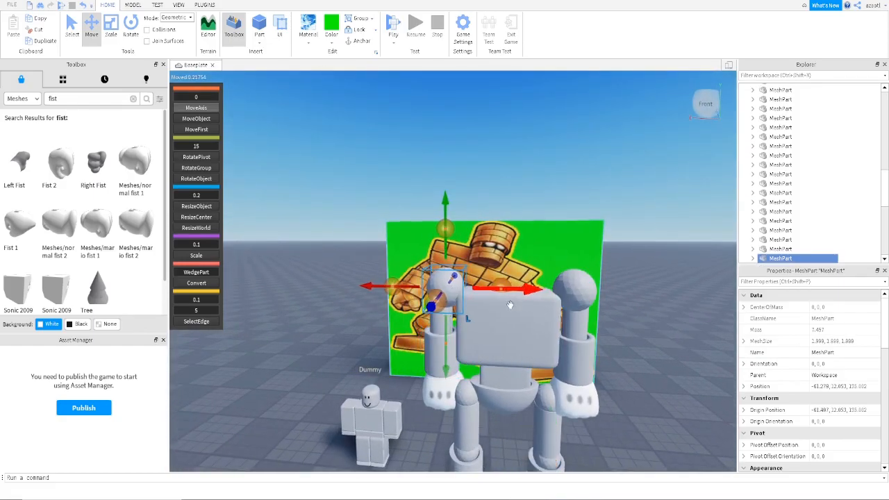
pyautogui.press('s')
pyautogui.press('d')
# Step: Duplicate the solid cylinder from the mesh shape collection and move the copy onto the top of the golem's torso
pyautogui.click(582, 330)
pyautogui.moveTo(584, 366); pyautogui.dragTo(581, 364, button='right')
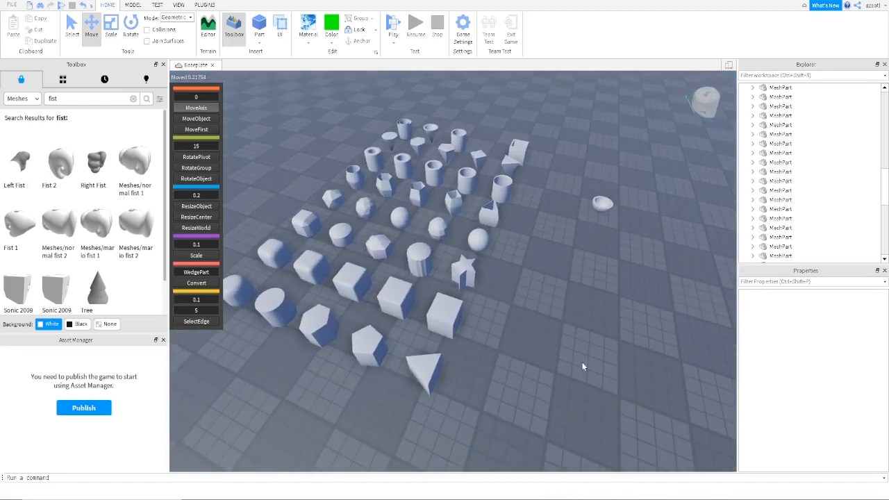
pyautogui.click(273, 316)
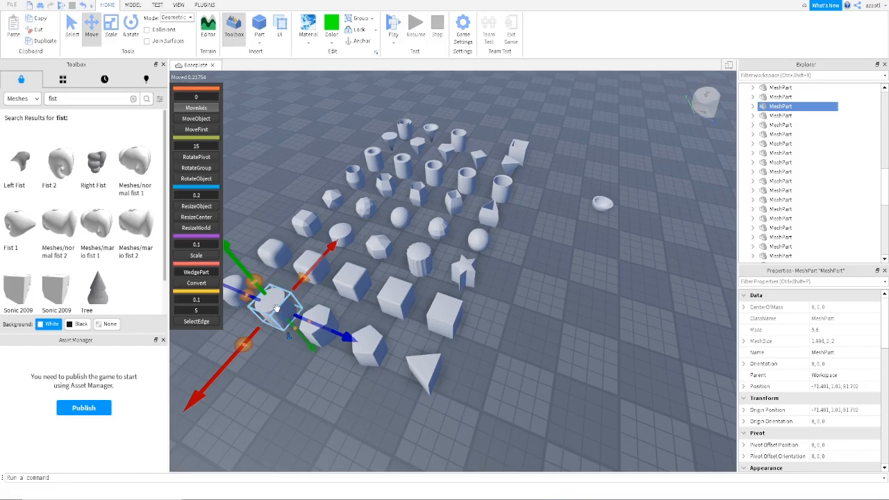
pyautogui.hotkey('ctrl', 'd')
pyautogui.moveTo(329, 325); pyautogui.dragTo(671, 367)
pyautogui.moveTo(487, 377); pyautogui.dragTo(484, 377, button='right')
pyautogui.moveTo(433, 355); pyautogui.dragTo(617, 224)
pyautogui.moveTo(617, 224); pyautogui.dragTo(615, 223, button='right')
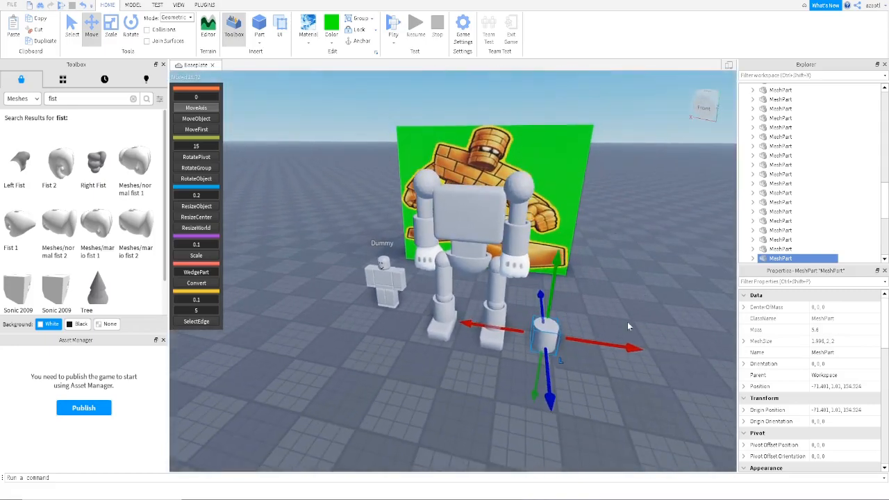
pyautogui.moveTo(619, 343); pyautogui.dragTo(465, 139)
# Step: Adjust the head cylinder sideways and in depth over the torso, and raise it well above the shoulders
pyautogui.scroll(3, 515, 210)
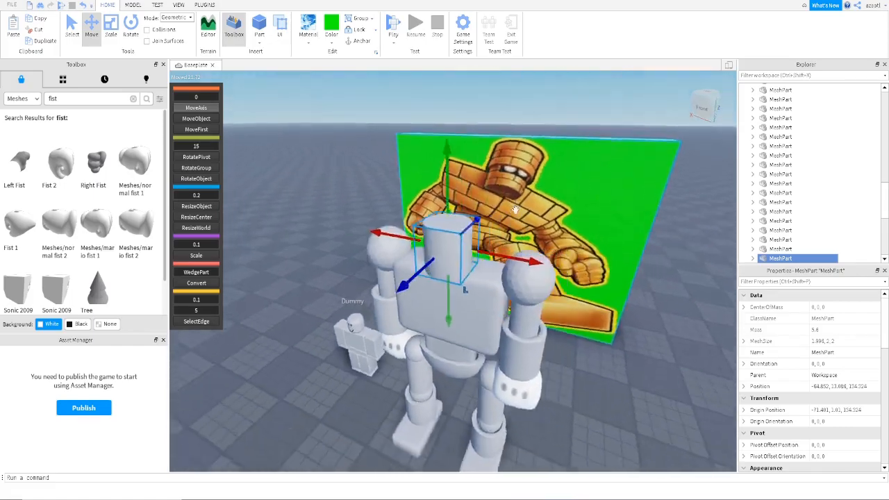
pyautogui.moveTo(515, 209); pyautogui.dragTo(486, 215, button='right')
pyautogui.moveTo(486, 220); pyautogui.dragTo(507, 222)
pyautogui.moveTo(507, 222); pyautogui.dragTo(498, 251, button='right')
pyautogui.moveTo(586, 277); pyautogui.dragTo(576, 278)
pyautogui.moveTo(530, 220); pyautogui.dragTo(530, 75)
pyautogui.press('e')
pyautogui.press('w')
pyautogui.moveTo(525, 290); pyautogui.dragTo(533, 310, button='right')
pyautogui.press('s')
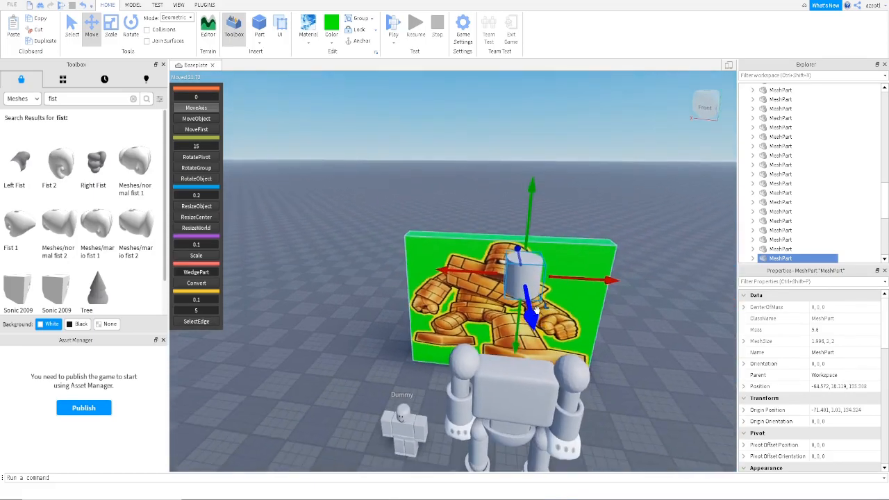
# Step: Insert a new cylinder part and rotate it 90 degrees so it stands upright
pyautogui.click(259, 43)
pyautogui.click(276, 85)
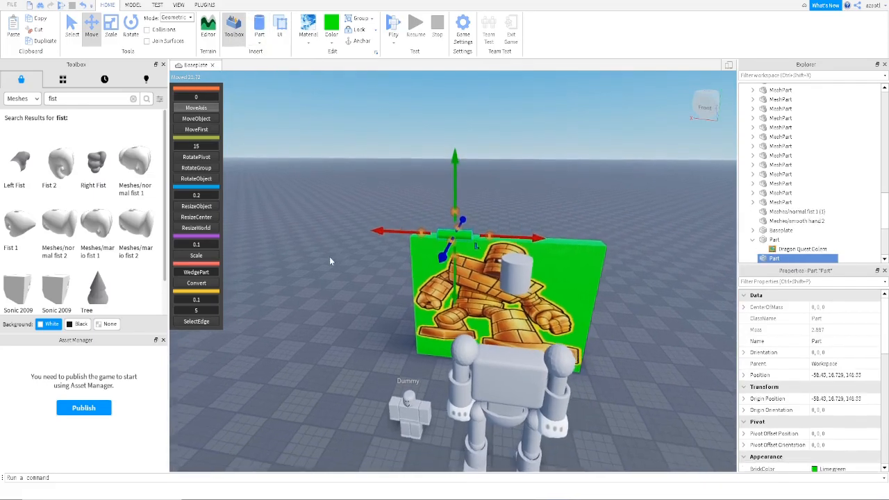
pyautogui.click(197, 159)
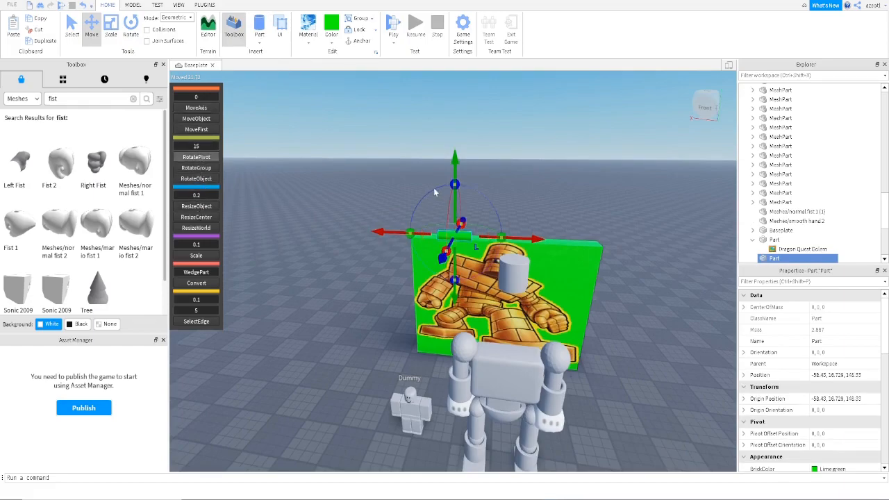
pyautogui.moveTo(454, 183); pyautogui.dragTo(417, 234)
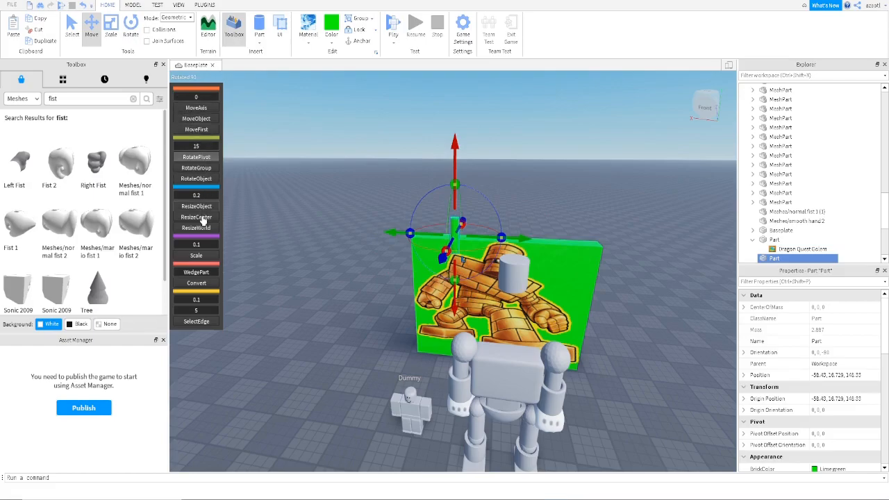
# Step: Scale the upright green cylinder up to a much larger size and shorten its height to a stout shape
pyautogui.click(110, 26)
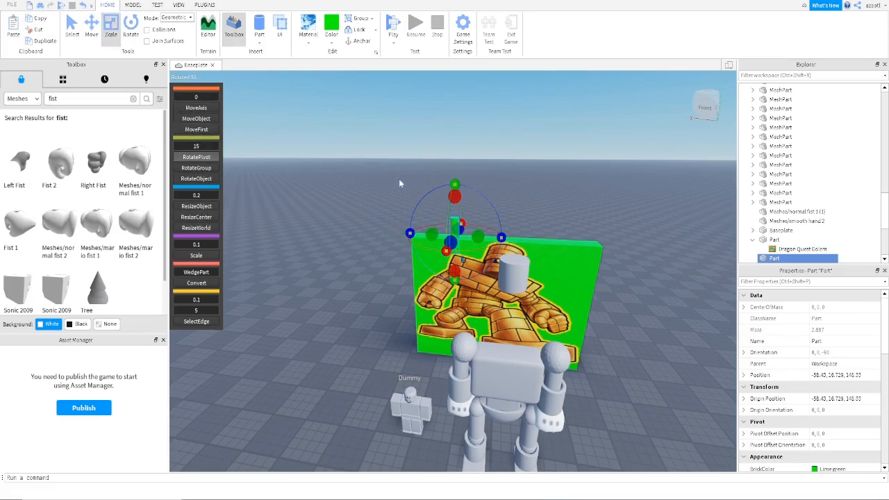
pyautogui.moveTo(451, 241); pyautogui.dragTo(438, 265)
pyautogui.press('e')
pyautogui.moveTo(435, 262); pyautogui.dragTo(435, 263, button='right')
pyautogui.scroll(-2, 434, 263)
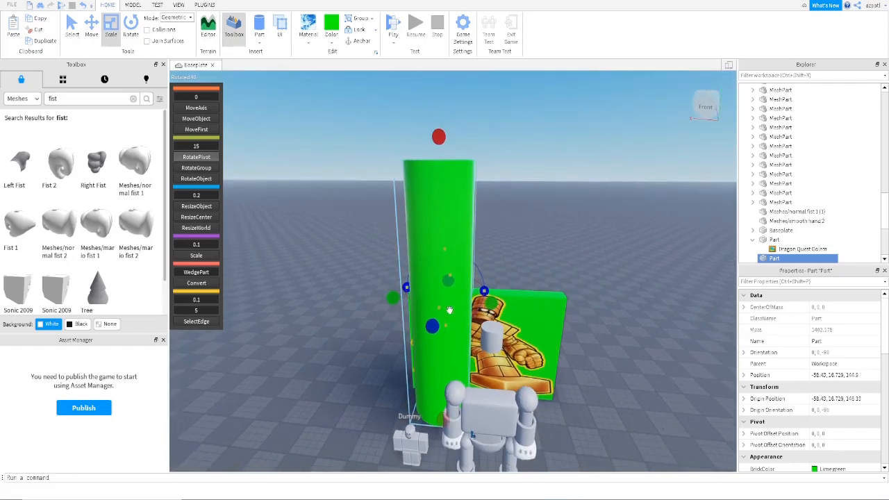
pyautogui.moveTo(440, 134); pyautogui.dragTo(472, 434)
# Step: Raise the large green cylinder until it sits above the reference image board
pyautogui.click(91, 29)
pyautogui.moveTo(438, 285); pyautogui.dragTo(435, 87)
pyautogui.moveTo(471, 192); pyautogui.dragTo(480, 192, button='right')
pyautogui.press('d')
pyautogui.press('w')
pyautogui.press('w')
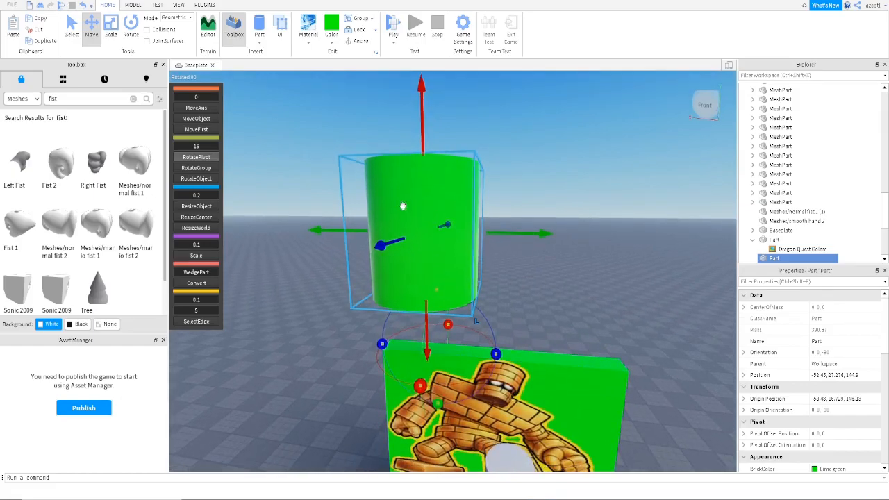
pyautogui.press('a')
pyautogui.moveTo(404, 206); pyautogui.dragTo(400, 211, button='right')
# Step: Duplicate the large green cylinder and raise the copy about 6.56 studs
pyautogui.hotkey('ctrl', 'd')
pyautogui.press('s')
pyautogui.rightClick(473, 206)
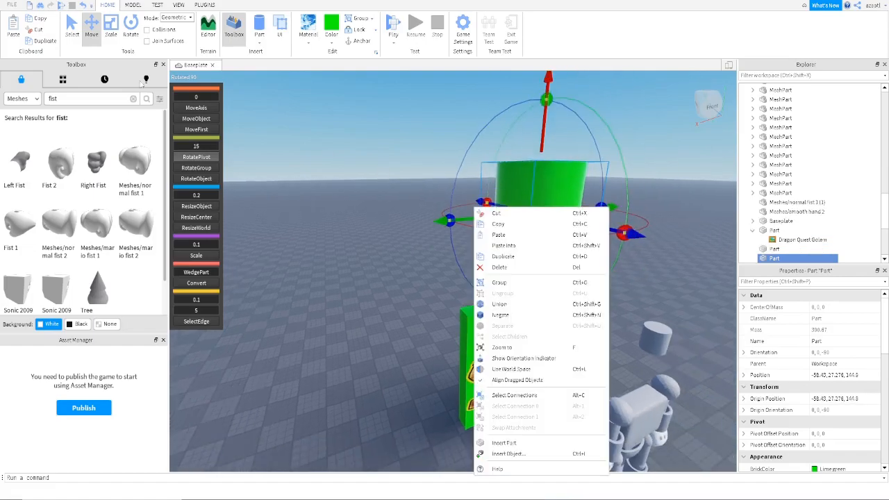
pyautogui.click(83, 32)
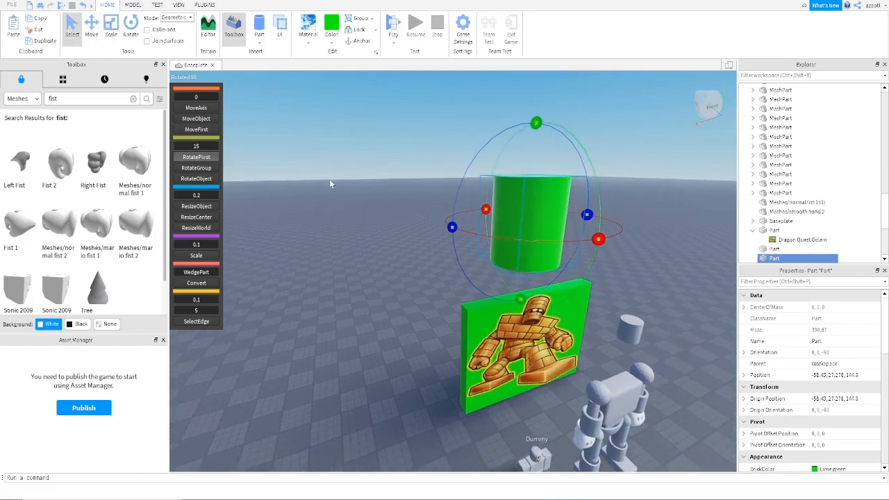
pyautogui.click(195, 109)
pyautogui.moveTo(535, 157); pyautogui.dragTo(540, 69)
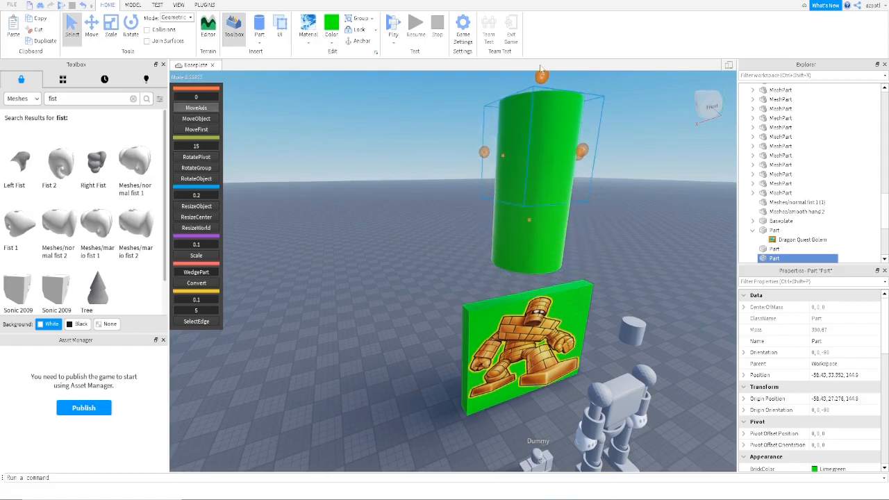
# Step: Shift the cylinder copy toward the golem and lower it about 4.87 studs so it partly overlaps the original
pyautogui.press('d')
pyautogui.moveTo(532, 155); pyautogui.dragTo(531, 156, button='right')
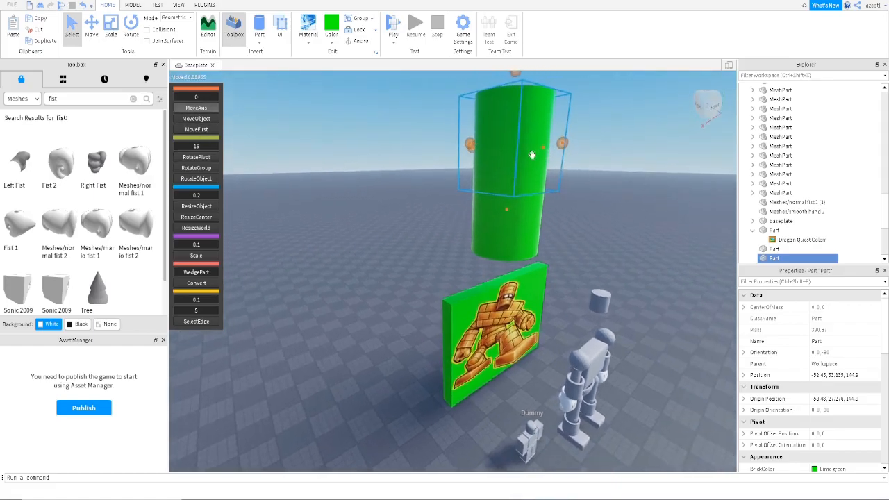
pyautogui.press('w')
pyautogui.moveTo(442, 197); pyautogui.dragTo(440, 193, button='right')
pyautogui.press('e')
pyautogui.press('a')
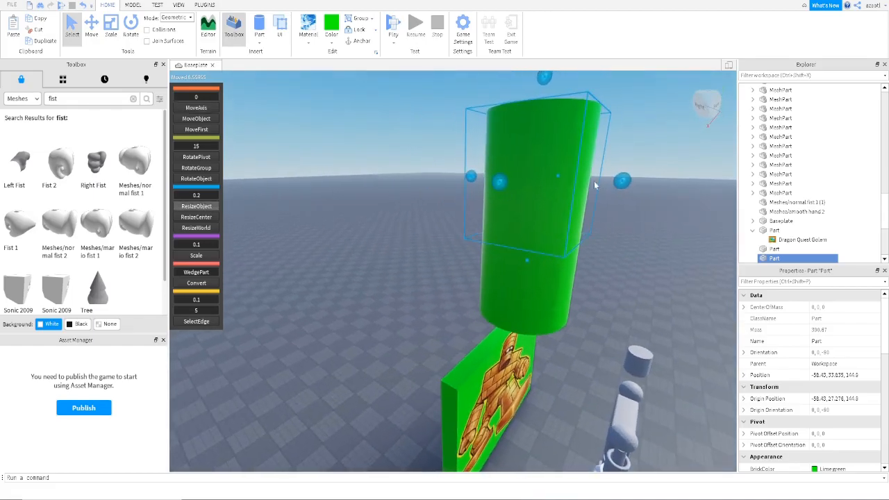
pyautogui.click(208, 109)
pyautogui.moveTo(629, 184); pyautogui.dragTo(657, 191)
pyautogui.moveTo(598, 76); pyautogui.dragTo(602, 161)
pyautogui.moveTo(590, 220); pyautogui.dragTo(590, 224, button='right')
pyautogui.press('d')
pyautogui.press('w')
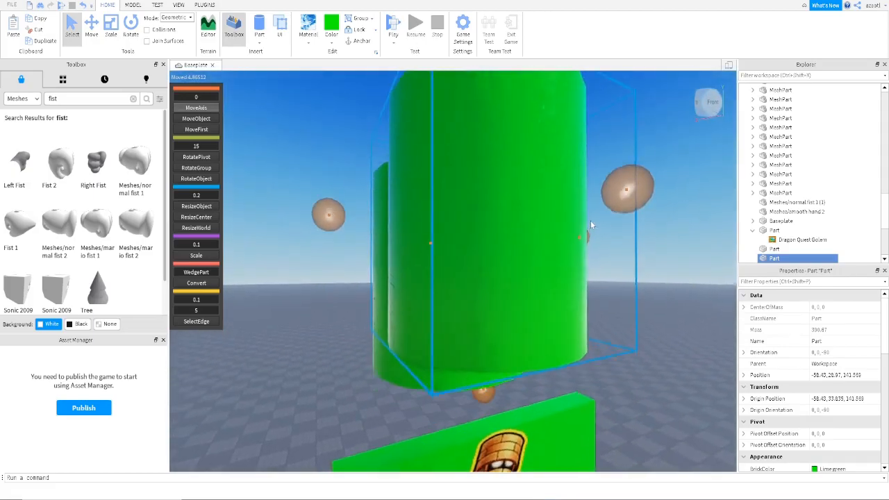
# Step: Raise the overlapping cylinder copy about 0.49 studs and negate it
pyautogui.press('q')
pyautogui.moveTo(491, 372); pyautogui.dragTo(490, 339)
pyautogui.press('e')
pyautogui.moveTo(478, 368); pyautogui.dragTo(479, 368, button='right')
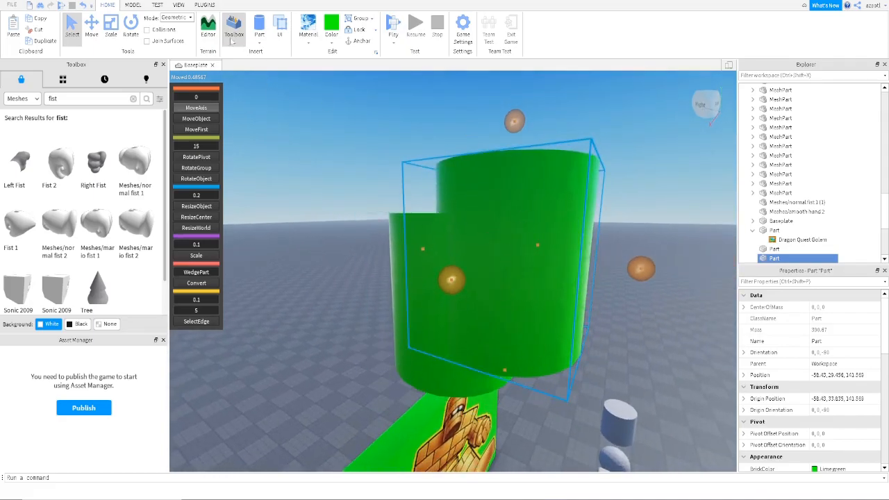
pyautogui.click(134, 6)
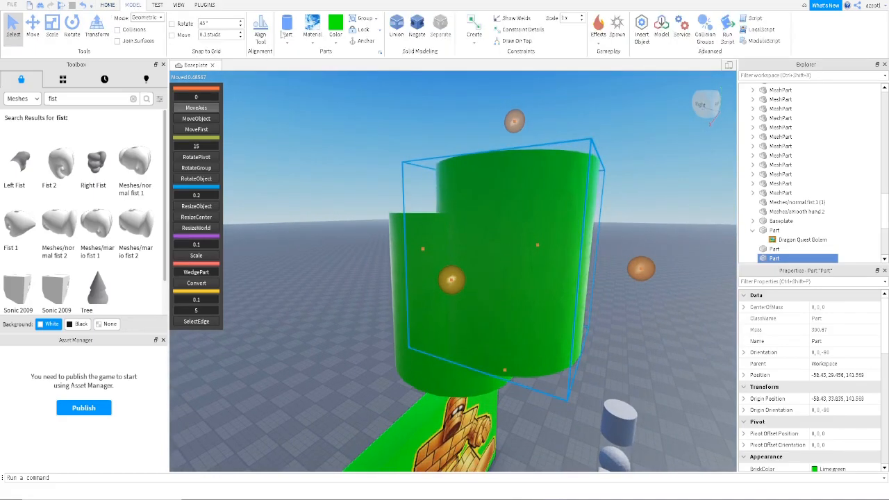
pyautogui.click(415, 27)
# Step: Try to cut the original cylinder by uniting it with the negated copy
pyautogui.keyDown('ctrl'); pyautogui.click(397, 274); pyautogui.keyUp('ctrl')
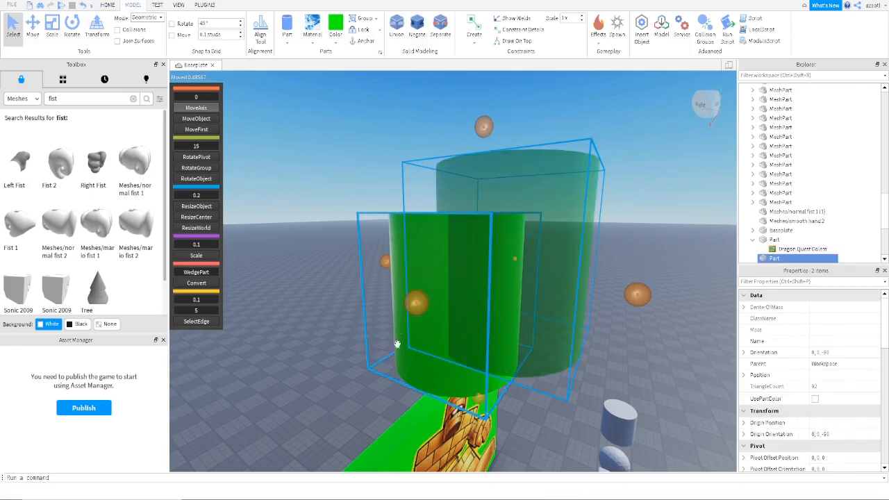
pyautogui.click(396, 26)
pyautogui.moveTo(499, 267); pyautogui.dragTo(498, 267, button='right')
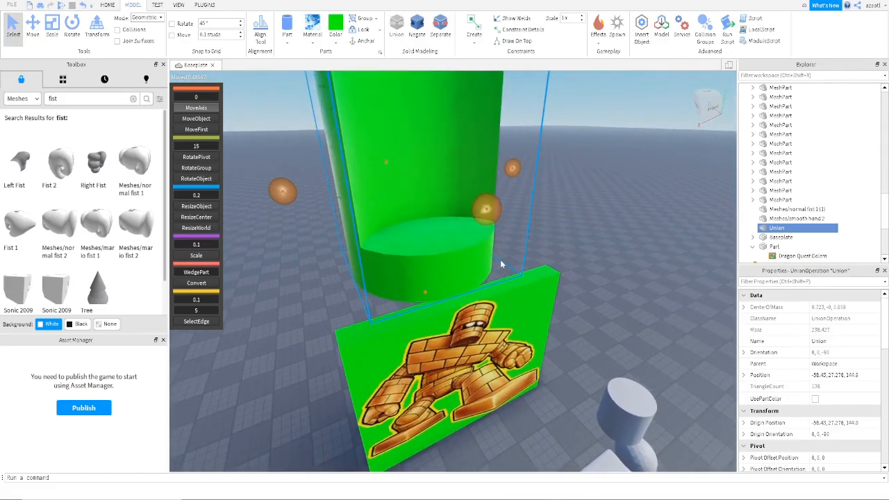
pyautogui.hotkey('ctrl', 'z')
# Step: Try colouring the original green cylinder Really black
pyautogui.click(266, 331)
pyautogui.moveTo(266, 331); pyautogui.dragTo(305, 300, button='right')
pyautogui.click(446, 202)
pyautogui.click(336, 41)
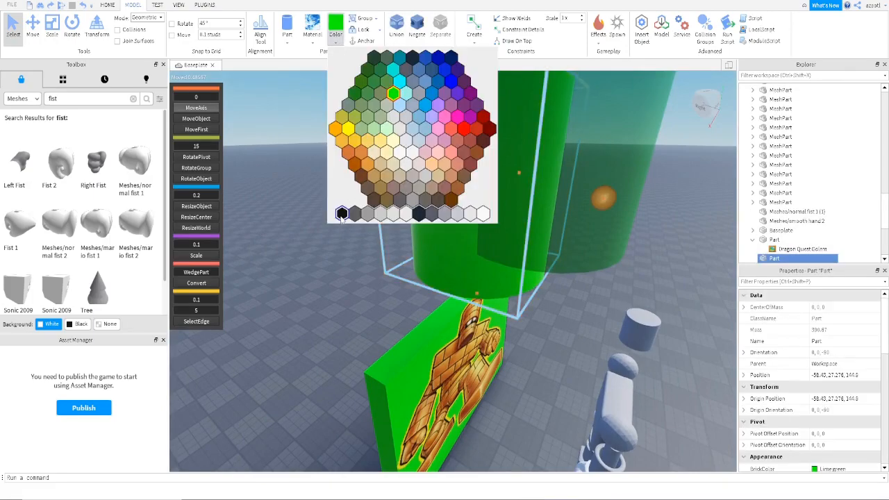
pyautogui.click(341, 213)
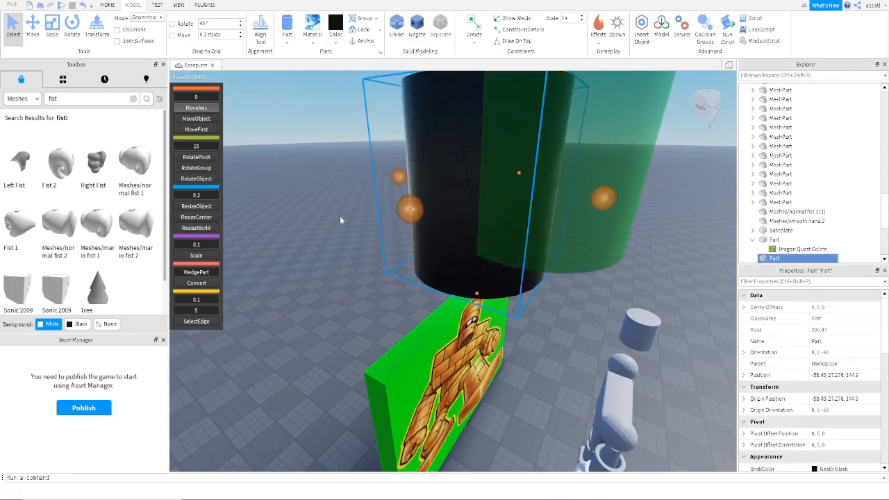
pyautogui.hotkey('ctrl', 'z')
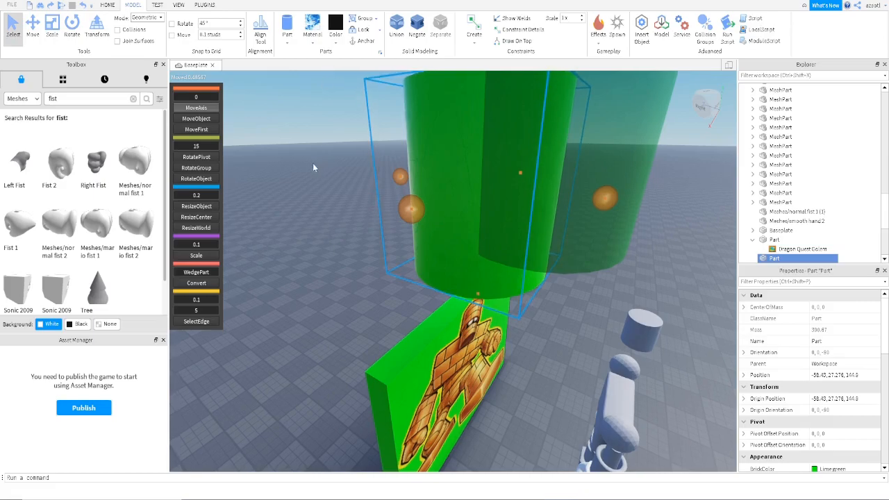
# Step: Apply the Wood Planks material to the original green cylinder
pyautogui.moveTo(315, 165); pyautogui.dragTo(306, 163, button='right')
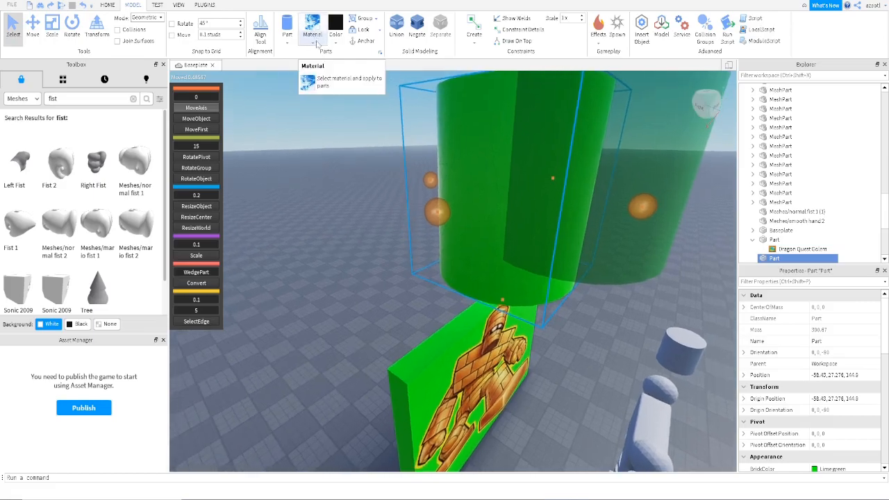
pyautogui.click(316, 43)
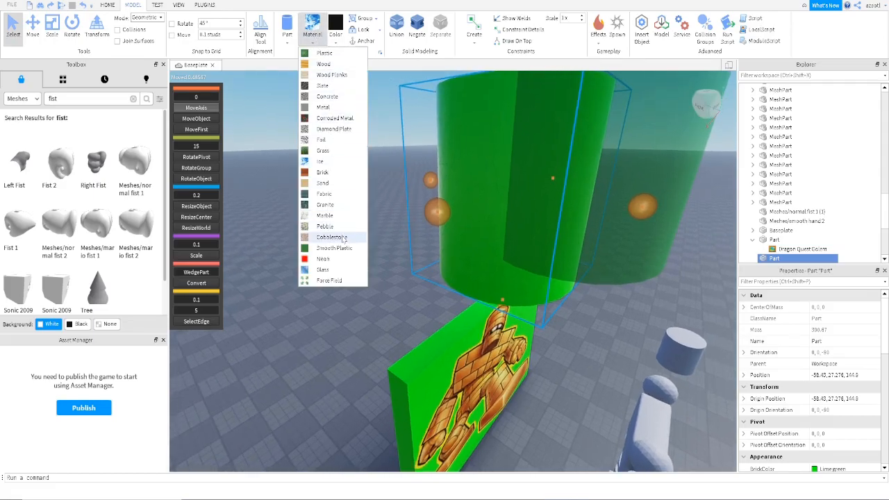
pyautogui.click(332, 75)
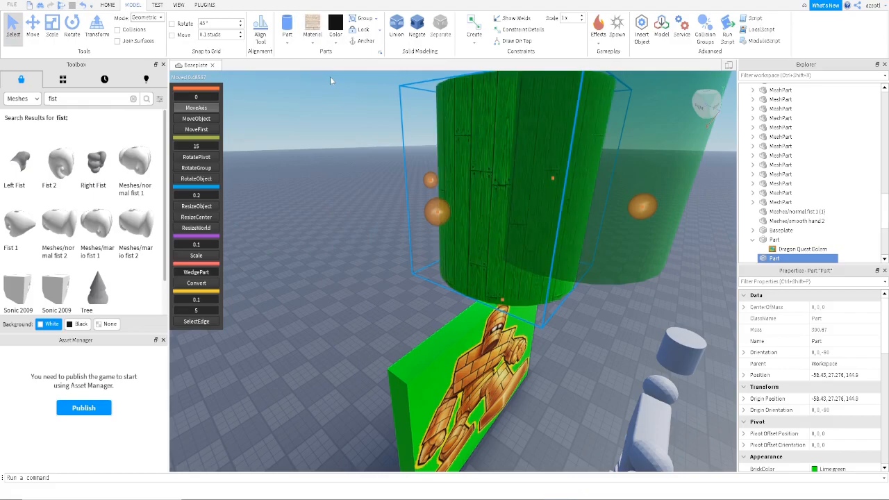
# Step: Try the Brick and Concrete materials on the original green cylinder
pyautogui.click(313, 39)
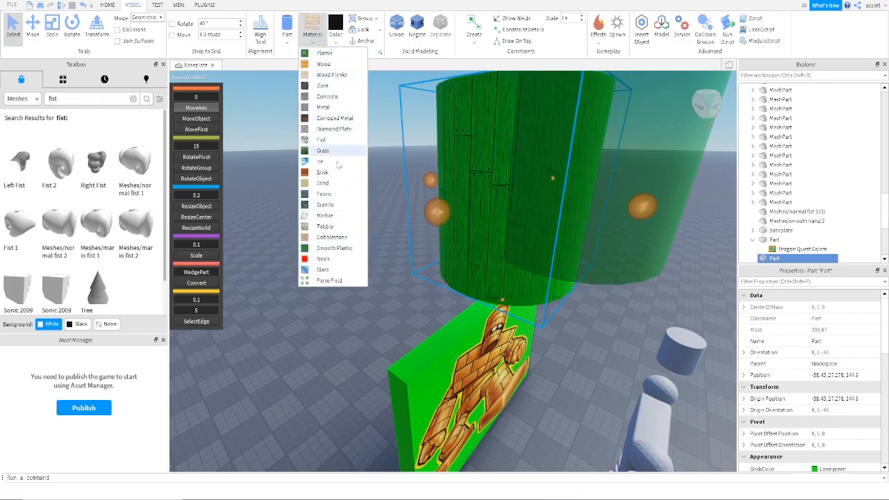
pyautogui.click(338, 172)
pyautogui.moveTo(322, 193); pyautogui.dragTo(321, 193, button='right')
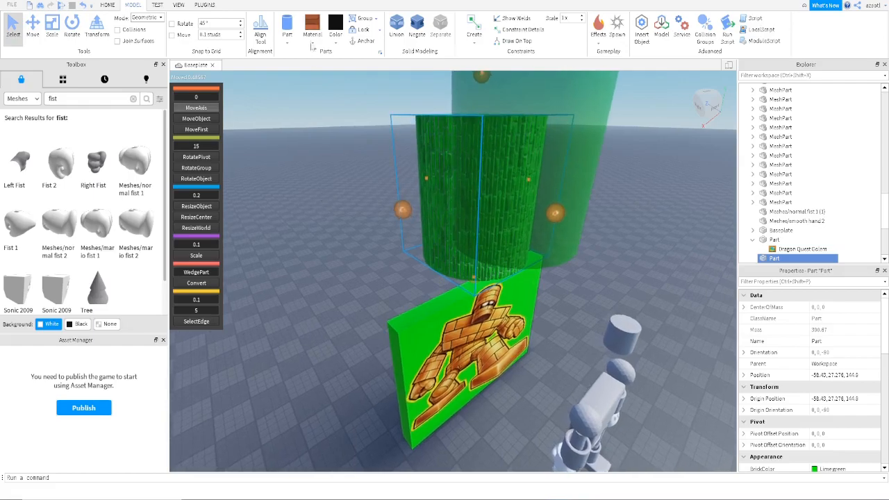
pyautogui.click(312, 43)
pyautogui.click(336, 98)
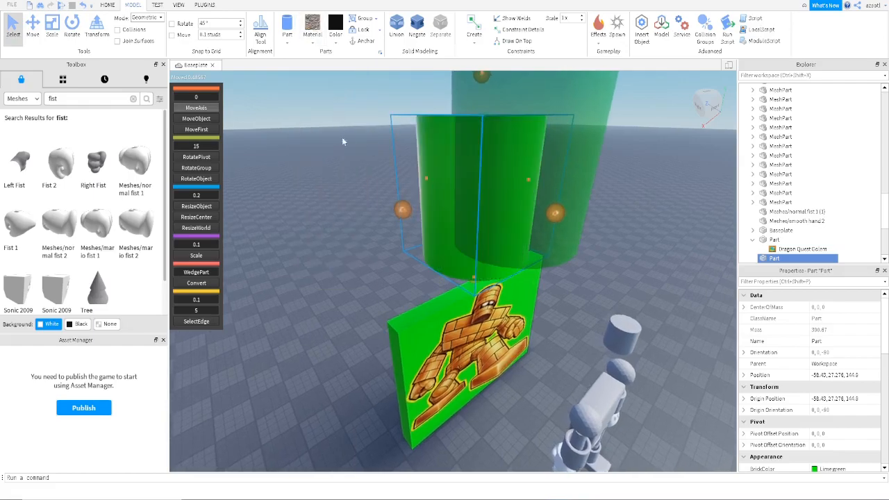
# Step: Colour the original cylinder Gold and apply the Wood Planks material to it
pyautogui.click(336, 43)
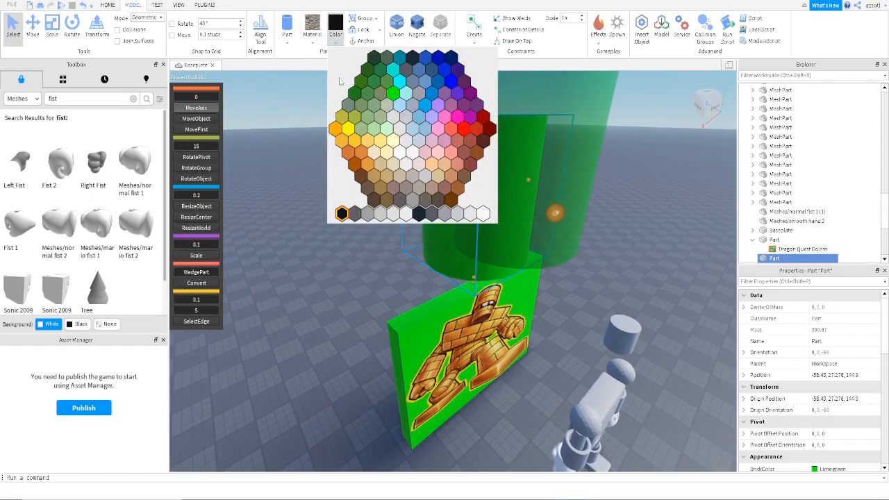
pyautogui.click(336, 131)
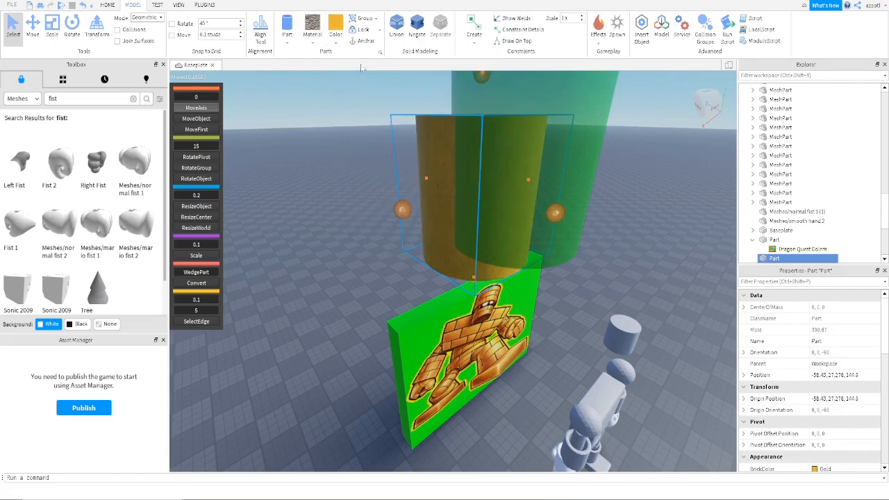
pyautogui.moveTo(341, 152); pyautogui.dragTo(339, 152, button='right')
pyautogui.press('a')
pyautogui.click(320, 43)
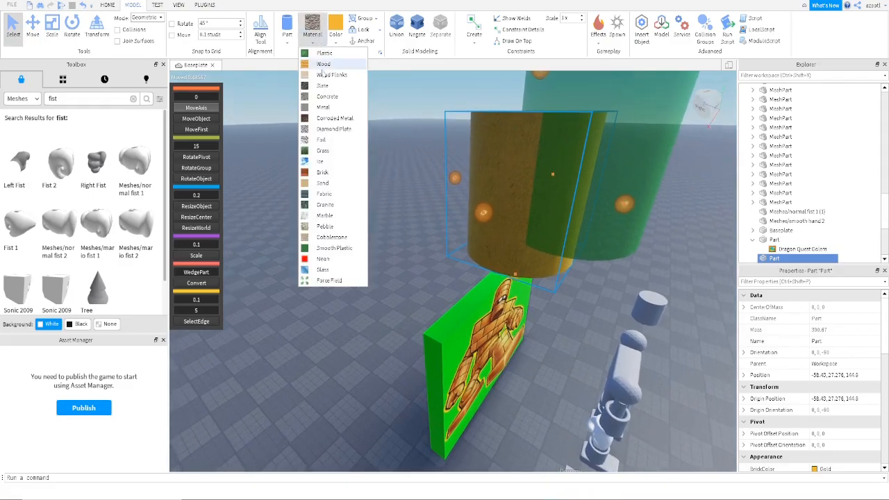
pyautogui.moveTo(358, 196); pyautogui.dragTo(358, 196, button='right')
pyautogui.press('d')
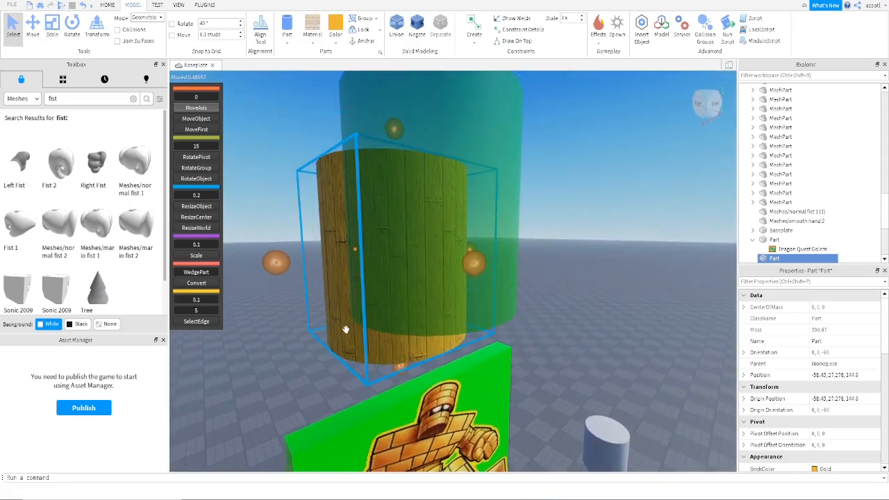
# Step: Try cutting the gold wooden cylinder by uniting it with the negated copy
pyautogui.hotkey('ctrl', 'shift', 'n')
pyautogui.keyDown('ctrl'); pyautogui.click(328, 314); pyautogui.keyUp('ctrl')
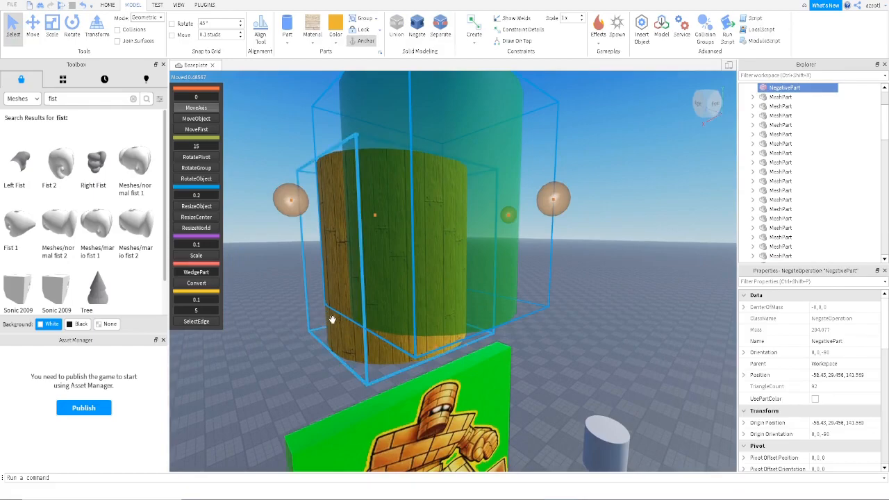
pyautogui.hotkey('ctrl', 'shift', 'g')
pyautogui.moveTo(393, 243); pyautogui.dragTo(395, 241, button='right')
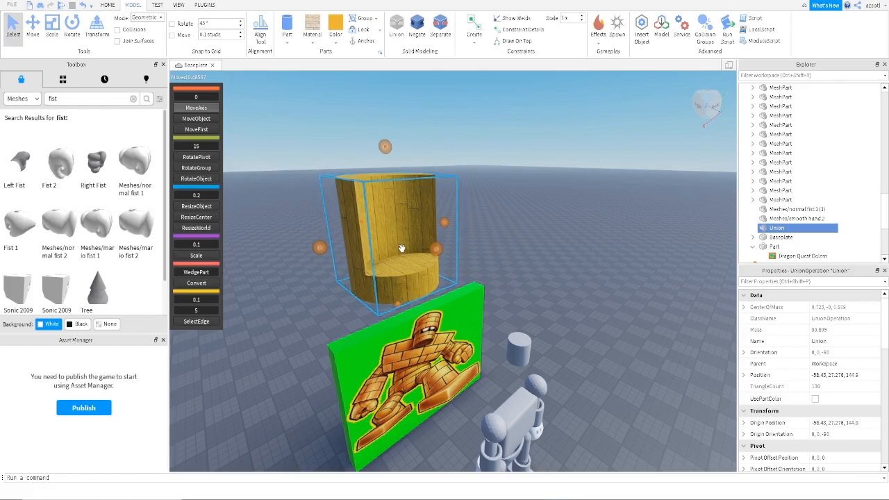
pyautogui.hotkey('ctrl', 'z')
pyautogui.click(551, 228)
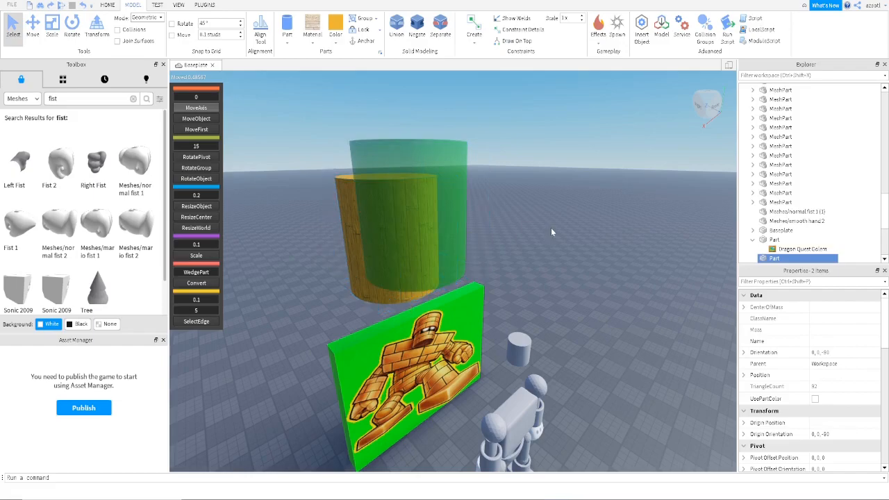
# Step: Duplicate the gold wooden cylinder and raise the copy about 5.3 studs
pyautogui.click(348, 220)
pyautogui.hotkey('ctrl', 'd')
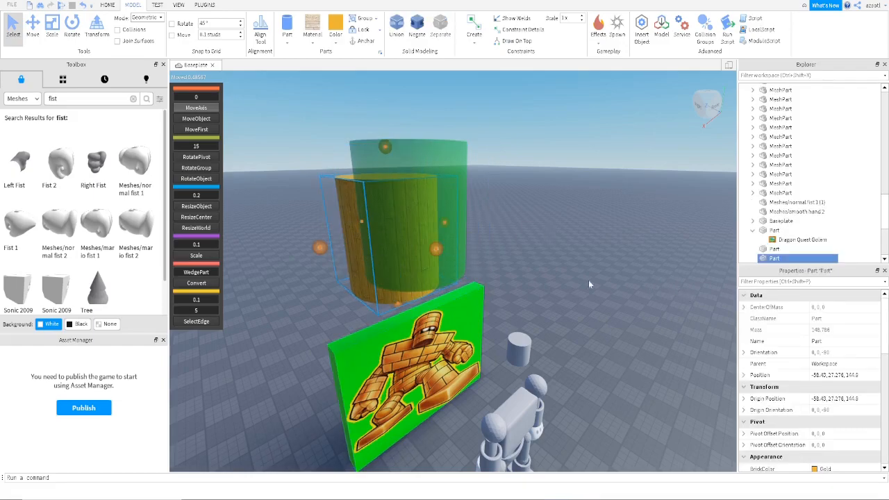
pyautogui.click(33, 34)
pyautogui.moveTo(385, 148); pyautogui.dragTo(378, 54)
# Step: Unite the lower gold cylinder with the overlapping negated part to cut an opening in its front
pyautogui.hotkey('ctrl', 'shift', 'n')
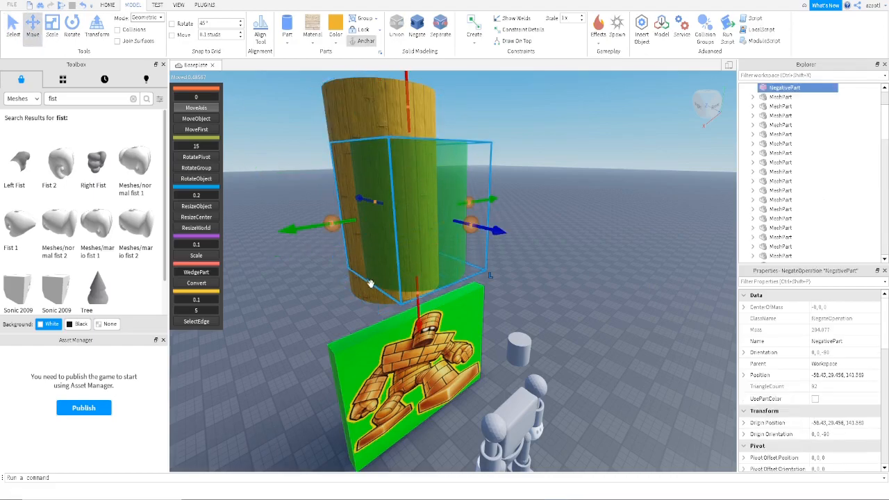
pyautogui.keyDown('shift'); pyautogui.click(364, 287); pyautogui.keyUp('shift')
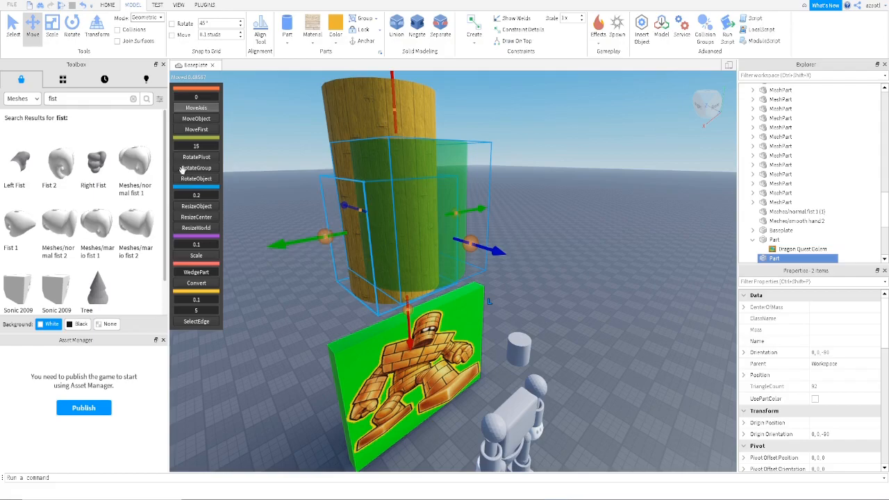
pyautogui.click(393, 27)
# Step: Lower the whole cylinder copy into the cut cylinder, to a height of about 29.3 studs
pyautogui.click(396, 131)
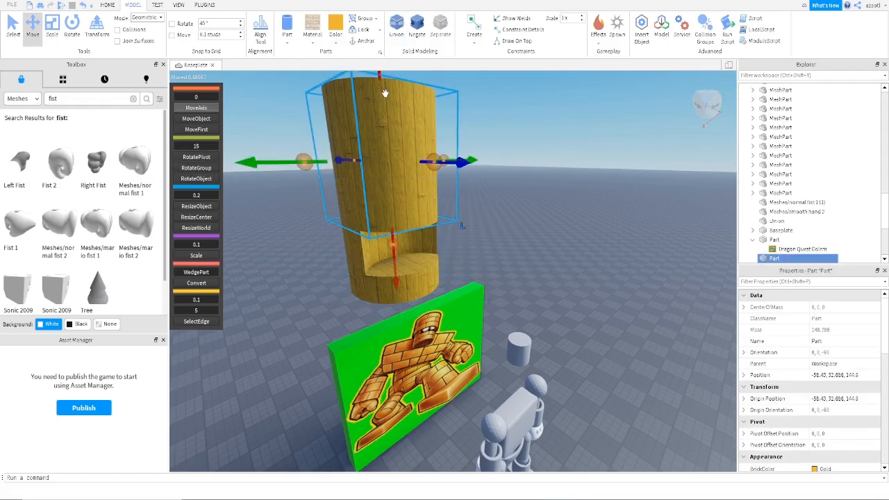
pyautogui.press('f')
pyautogui.moveTo(442, 85); pyautogui.dragTo(445, 139)
# Step: Colour the inner cylinder copy Really black and apply the Ice material to it
pyautogui.click(337, 43)
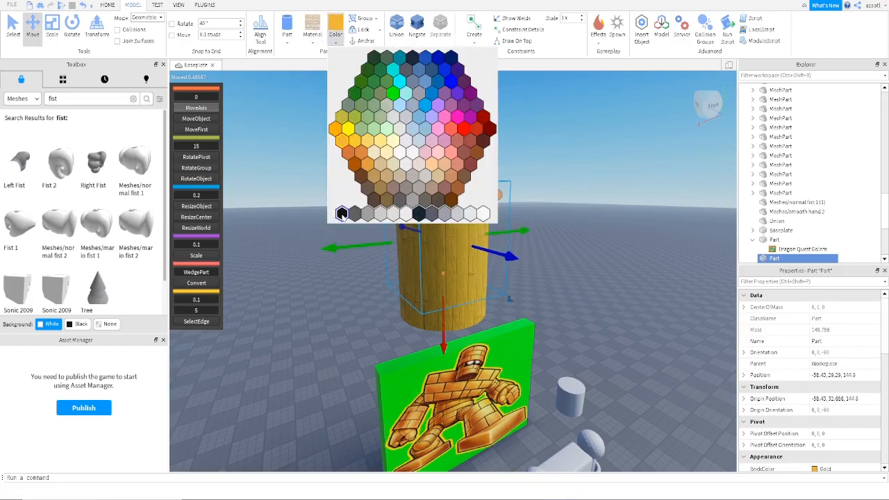
pyautogui.click(342, 214)
pyautogui.click(313, 45)
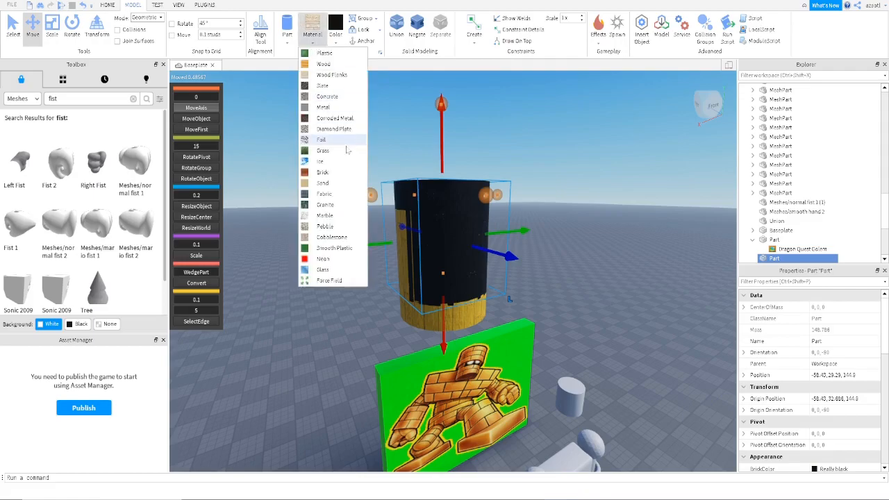
pyautogui.click(336, 163)
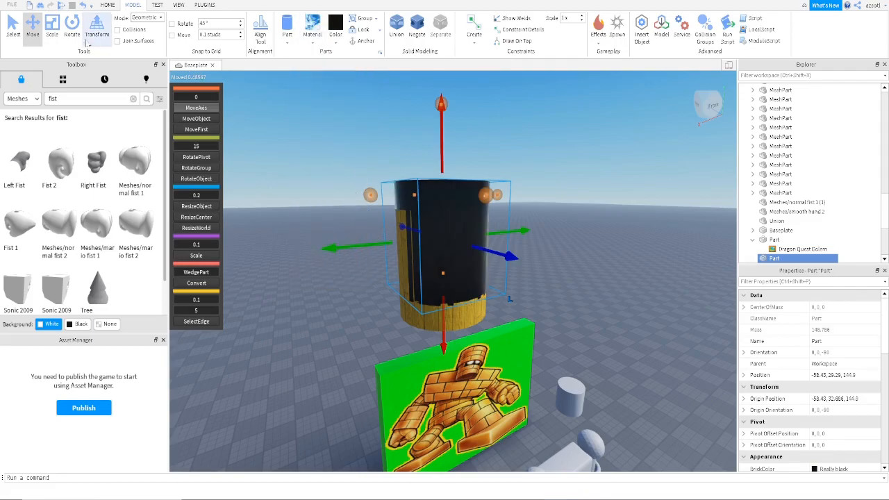
# Step: Shorten the black cylinder from above, narrow it slightly and extend its base about 0.4 studs to form a visor band
pyautogui.click(196, 206)
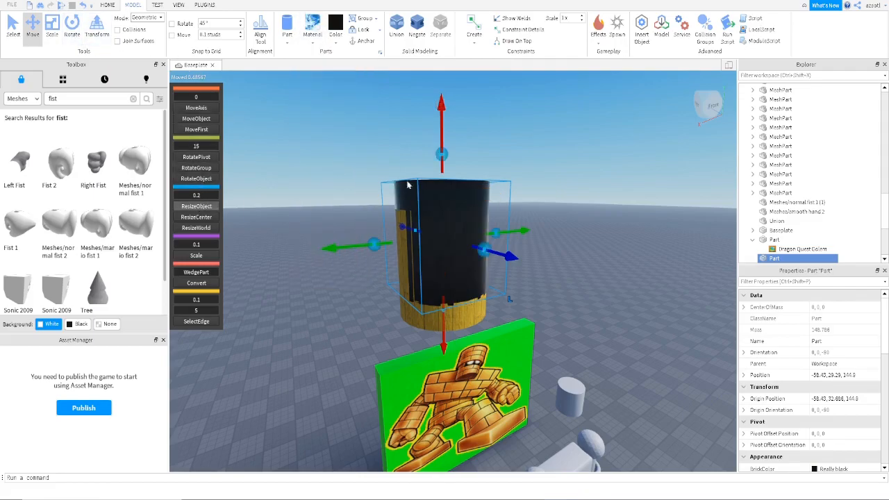
pyautogui.moveTo(442, 167); pyautogui.dragTo(439, 237)
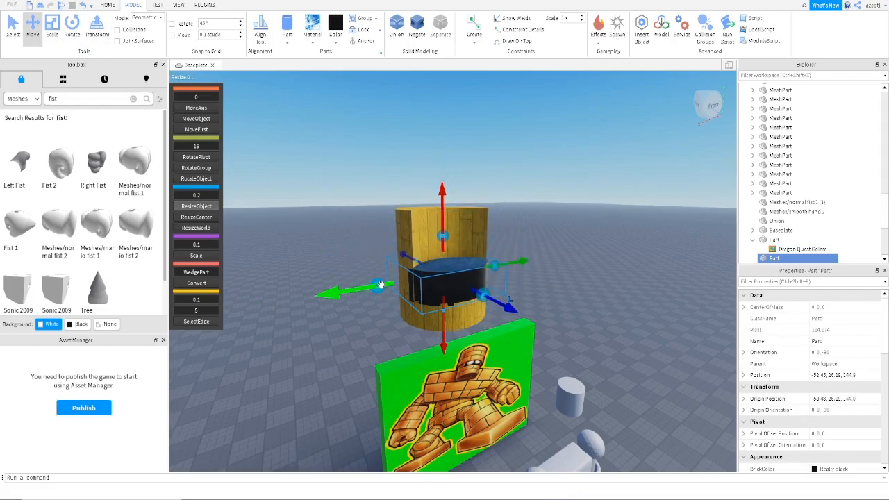
pyautogui.moveTo(425, 277); pyautogui.dragTo(429, 277, button='right')
pyautogui.moveTo(511, 271); pyautogui.dragTo(509, 271)
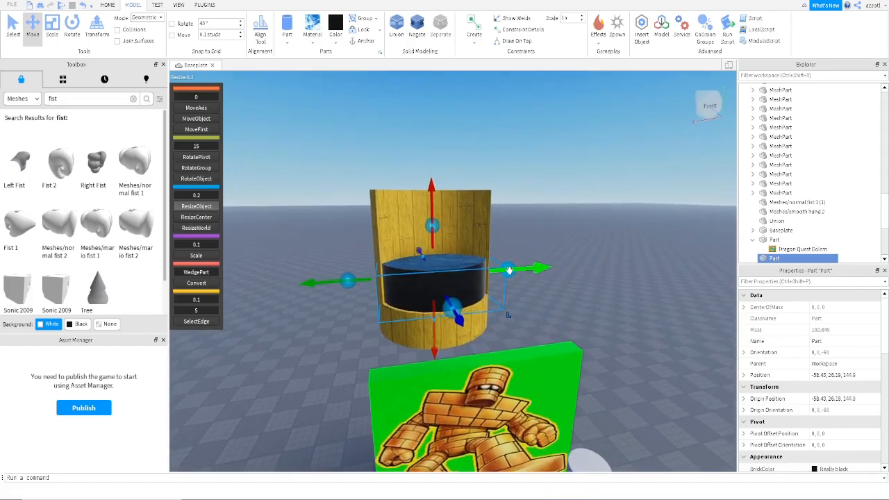
pyautogui.moveTo(435, 320); pyautogui.dragTo(436, 326)
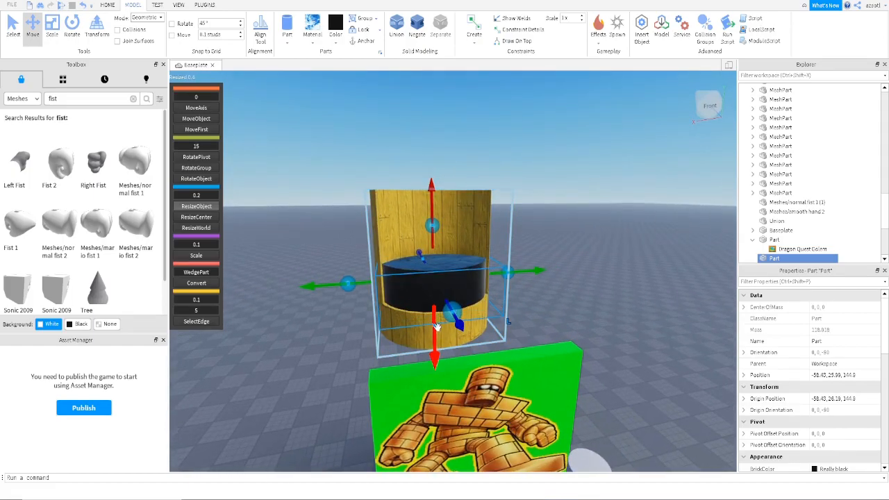
pyautogui.press('q')
pyautogui.moveTo(436, 310); pyautogui.dragTo(435, 311, button='right')
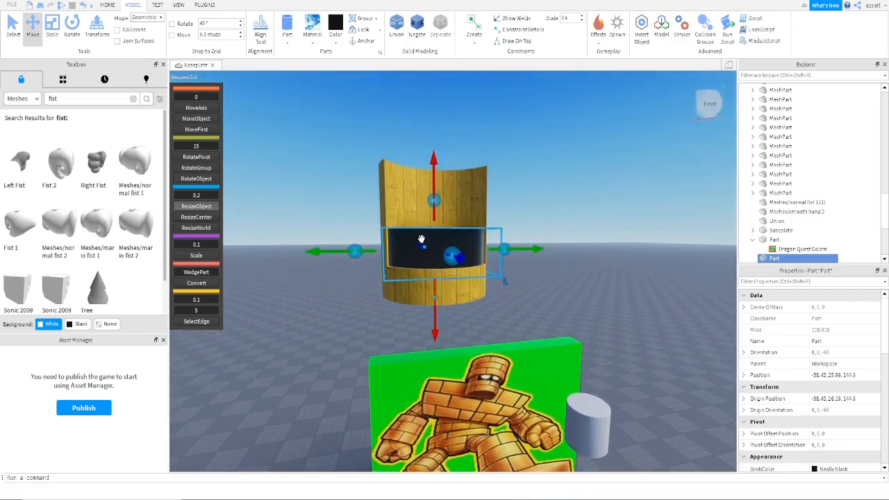
# Step: Duplicate the sphere mesh from the grid of sample parts and move the copy close to the golem body
pyautogui.press('w')
pyautogui.moveTo(371, 332); pyautogui.dragTo(376, 332, button='right')
pyautogui.press('s')
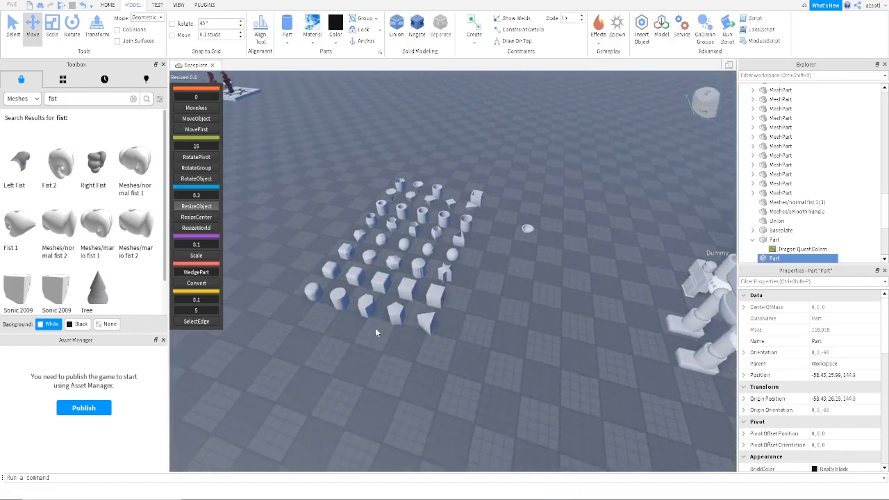
pyautogui.click(446, 264)
pyautogui.moveTo(463, 292); pyautogui.dragTo(459, 294, button='right')
pyautogui.press('a')
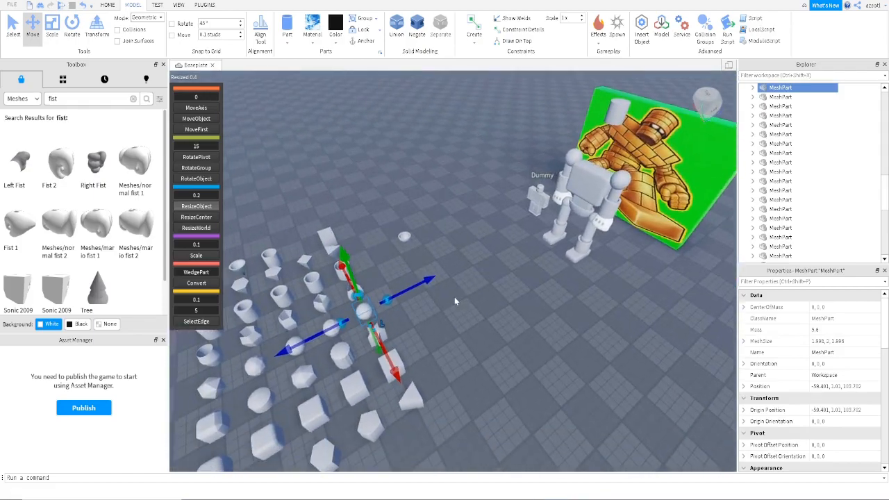
pyautogui.hotkey('ctrl', 'd')
pyautogui.moveTo(416, 286); pyautogui.dragTo(547, 237)
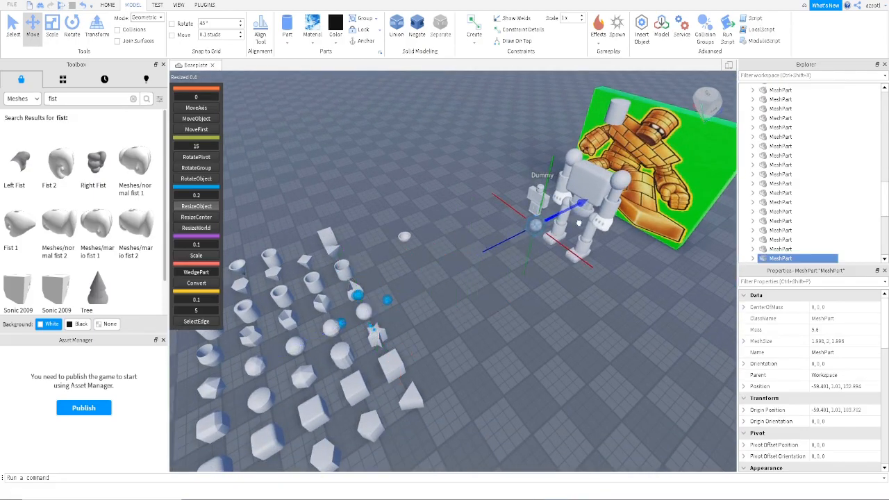
# Step: Raise the sphere copy to the head and position it as an eye on the front of the black visor band
pyautogui.moveTo(525, 287); pyautogui.dragTo(525, 286, button='right')
pyautogui.press('w')
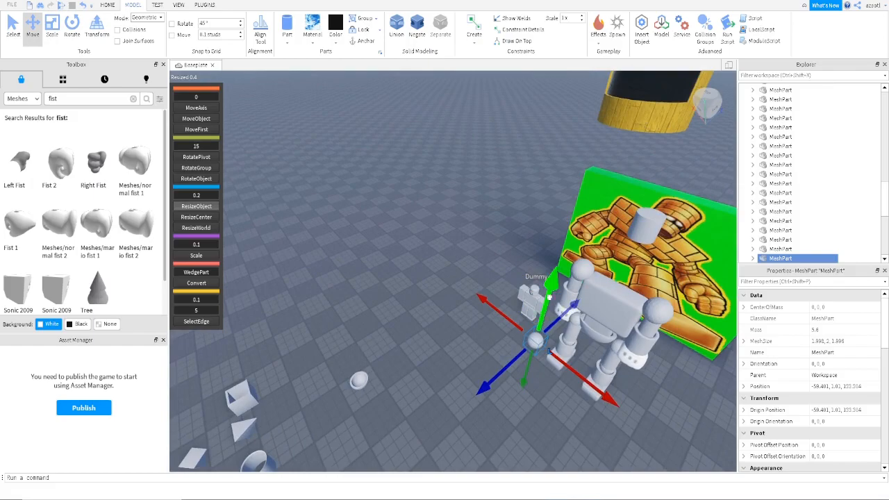
pyautogui.moveTo(546, 308); pyautogui.dragTo(613, 93)
pyautogui.moveTo(624, 188); pyautogui.dragTo(613, 321, button='right')
pyautogui.press('w')
pyautogui.press('s')
pyautogui.press('q')
pyautogui.moveTo(581, 402); pyautogui.dragTo(566, 269)
pyautogui.moveTo(548, 206); pyautogui.dragTo(552, 175)
pyautogui.press('a')
pyautogui.moveTo(585, 272); pyautogui.dragTo(588, 270, button='right')
pyautogui.moveTo(561, 231); pyautogui.dragTo(536, 230)
pyautogui.press('w')
pyautogui.moveTo(536, 231); pyautogui.dragTo(527, 218, button='right')
pyautogui.press('d')
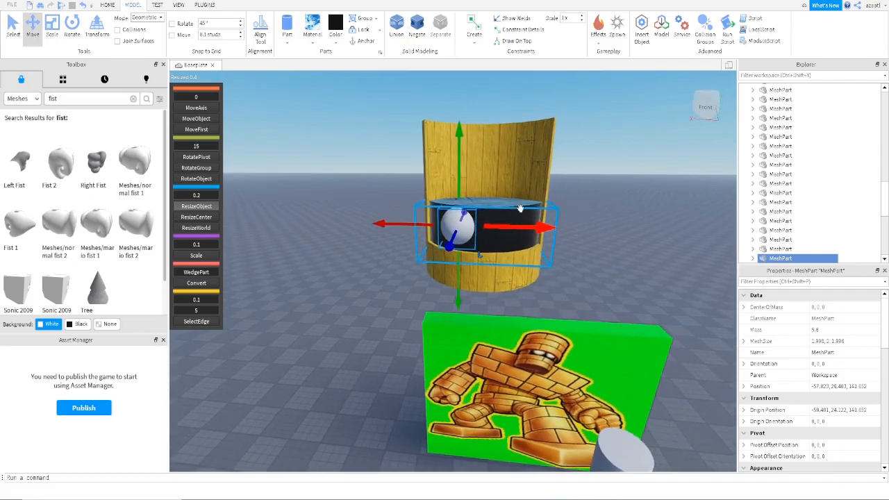
# Step: Apply the Neon material to the eye sphere and colour it Gold
pyautogui.click(336, 44)
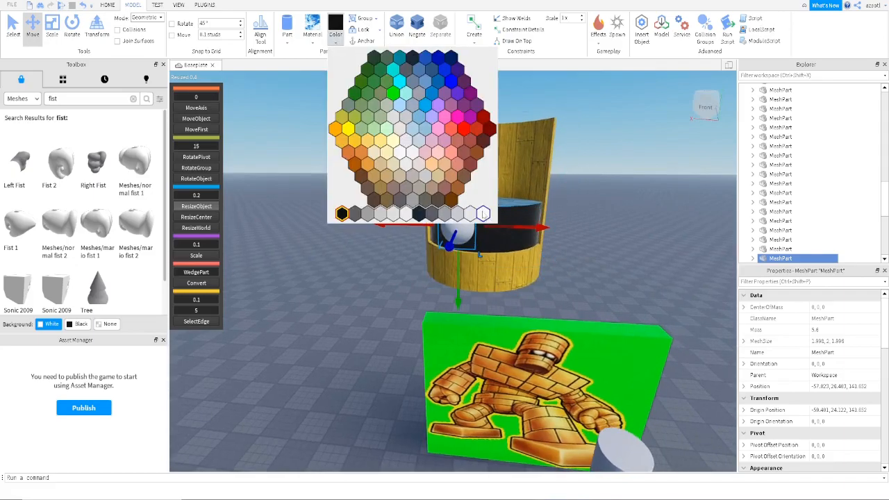
pyautogui.click(312, 43)
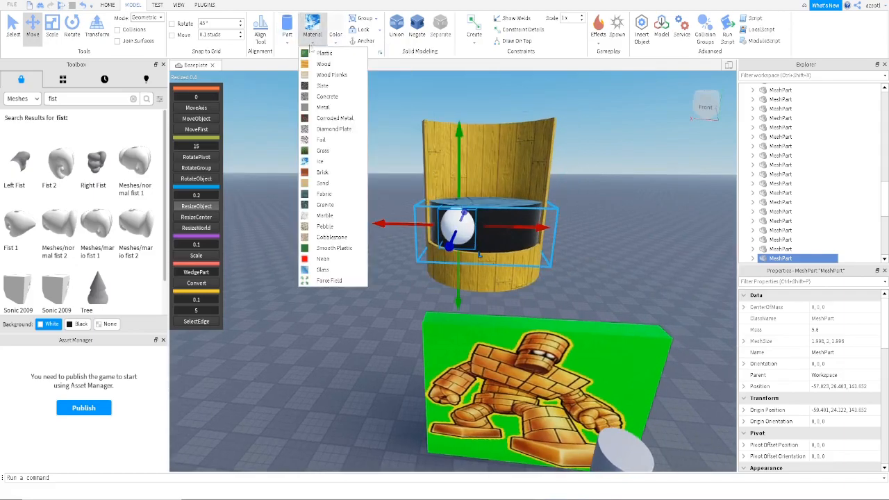
pyautogui.click(323, 259)
pyautogui.click(334, 43)
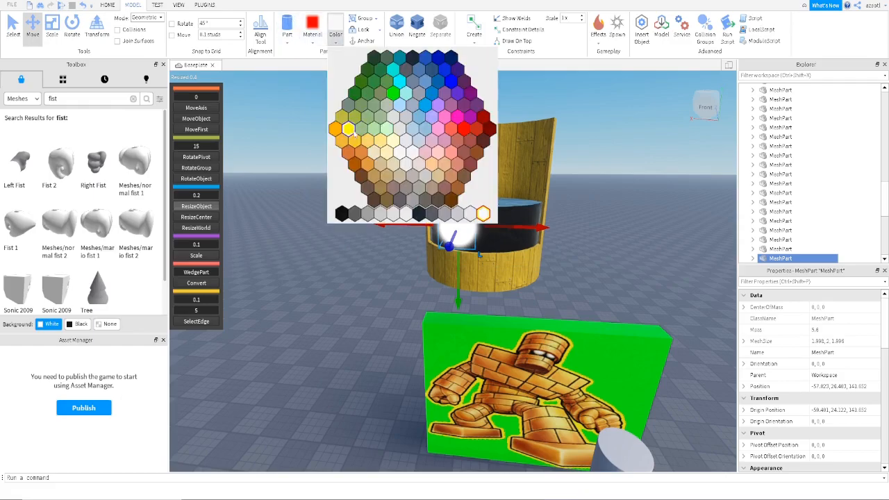
pyautogui.click(355, 129)
pyautogui.moveTo(351, 130); pyautogui.dragTo(358, 139, button='right')
pyautogui.click(335, 41)
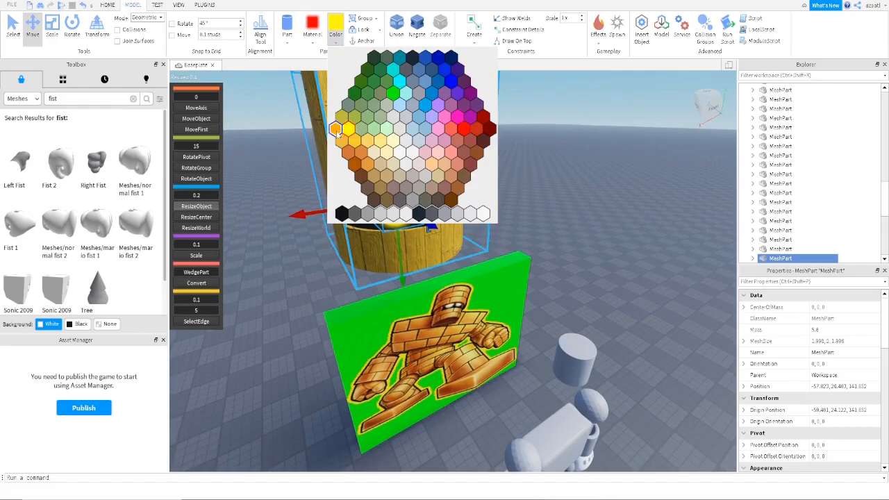
pyautogui.click(336, 130)
# Step: Flatten the glowing eye sphere vertically into an oval by scaling it up from its underside
pyautogui.moveTo(391, 245); pyautogui.dragTo(390, 247, button='right')
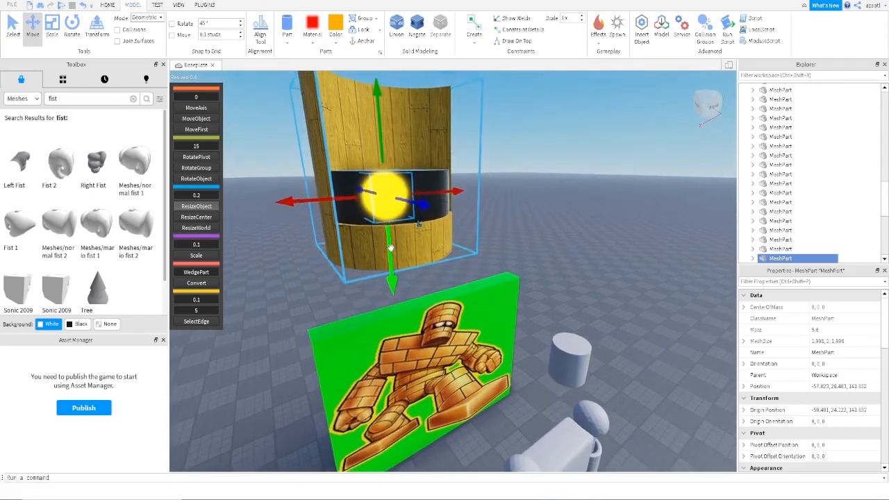
pyautogui.press('q')
pyautogui.click(52, 27)
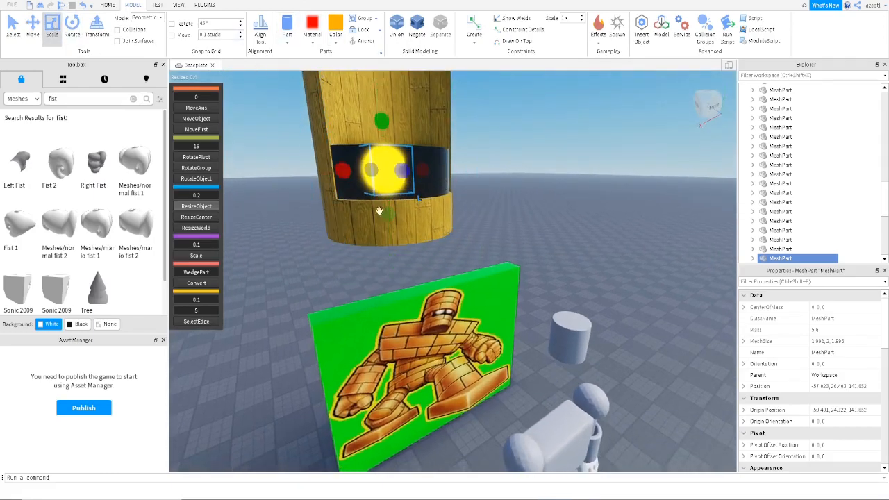
pyautogui.moveTo(388, 209)
pyautogui.mouseDown()
pyautogui.moveTo(388, 221)
pyautogui.moveTo(386, 204)
pyautogui.mouseUp()
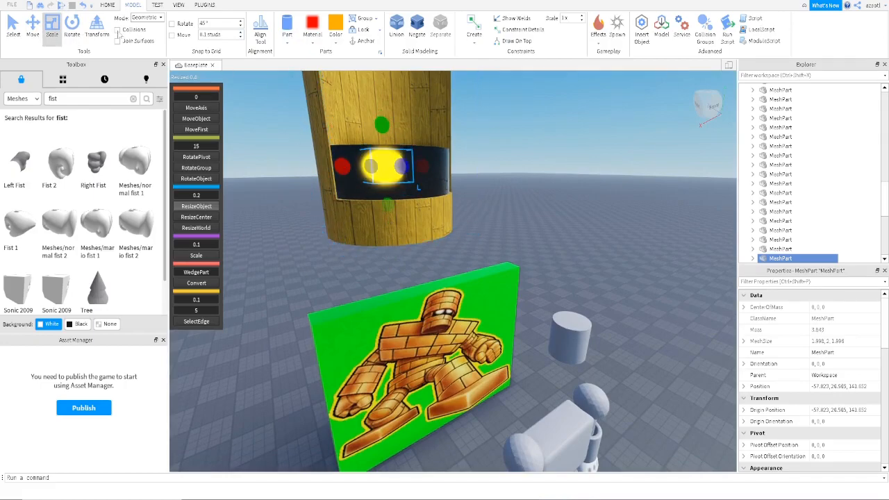
pyautogui.hotkey('ctrl', '2')
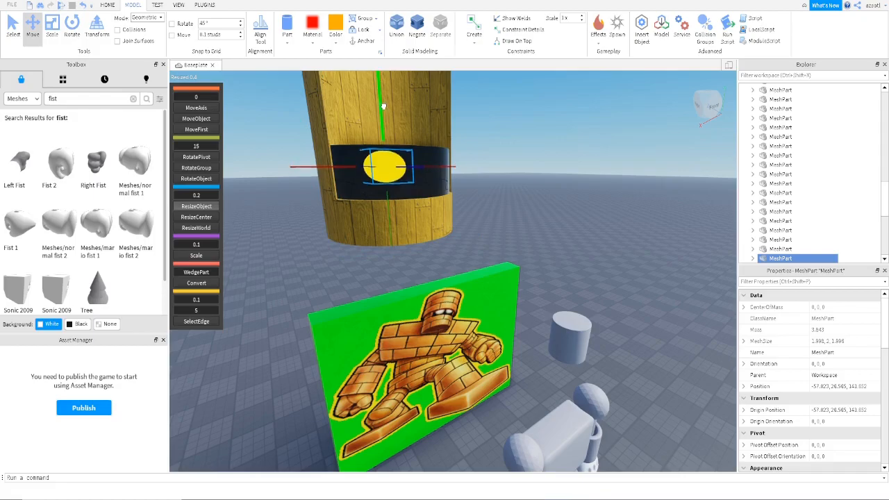
# Step: Slide the glowing eye sideways across the black visor, undo the accidental move of the wooden shell, and reselect the eye
pyautogui.moveTo(393, 168)
pyautogui.mouseDown(button='right')
pyautogui.moveTo(384, 173)
pyautogui.moveTo(400, 171)
pyautogui.mouseUp(button='right')
pyautogui.moveTo(518, 182); pyautogui.dragTo(551, 194)
pyautogui.moveTo(447, 215)
pyautogui.mouseDown()
pyautogui.moveTo(449, 206)
pyautogui.moveTo(454, 212)
pyautogui.mouseUp()
pyautogui.hotkey('ctrl', 'z')
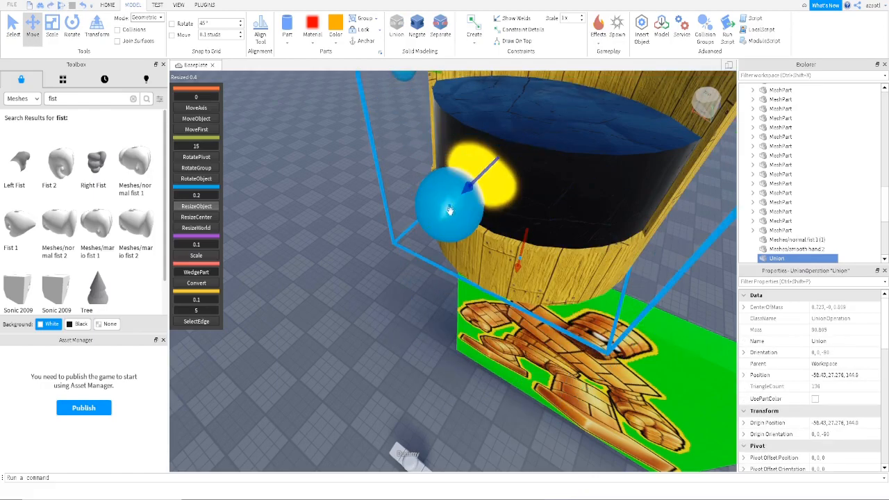
pyautogui.click(348, 206)
pyautogui.click(490, 170)
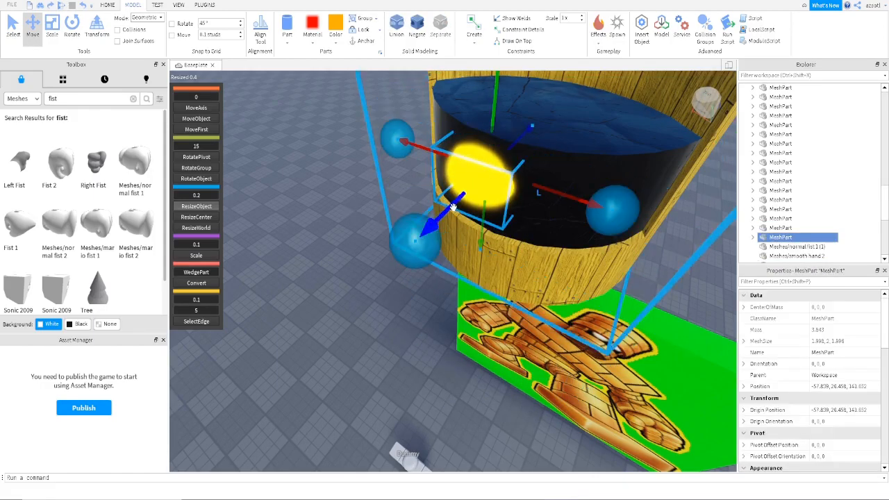
# Step: Duplicate the glowing eye and slide the copy sideways along the visor to form the second eye
pyautogui.moveTo(468, 211); pyautogui.dragTo(486, 250, button='right')
pyautogui.hotkey('ctrl', 'd')
pyautogui.moveTo(491, 243); pyautogui.dragTo(505, 238)
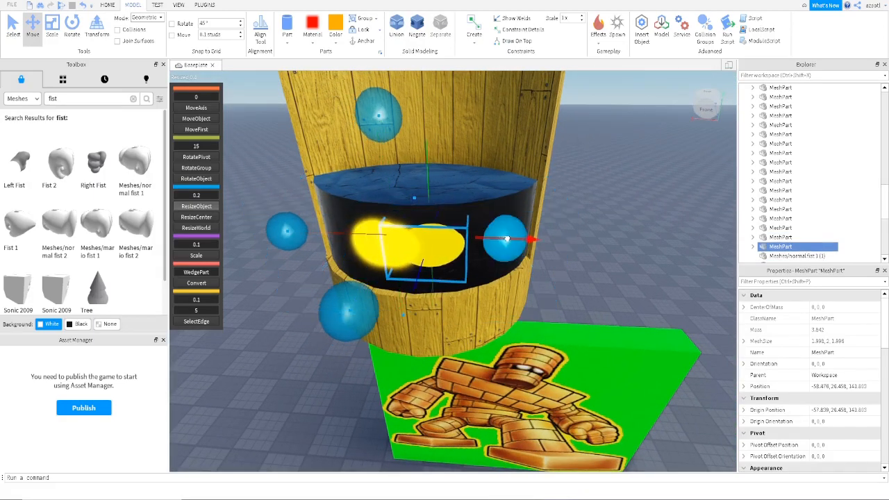
pyautogui.moveTo(530, 236); pyautogui.dragTo(512, 261, button='right')
pyautogui.scroll(-3, 512, 261)
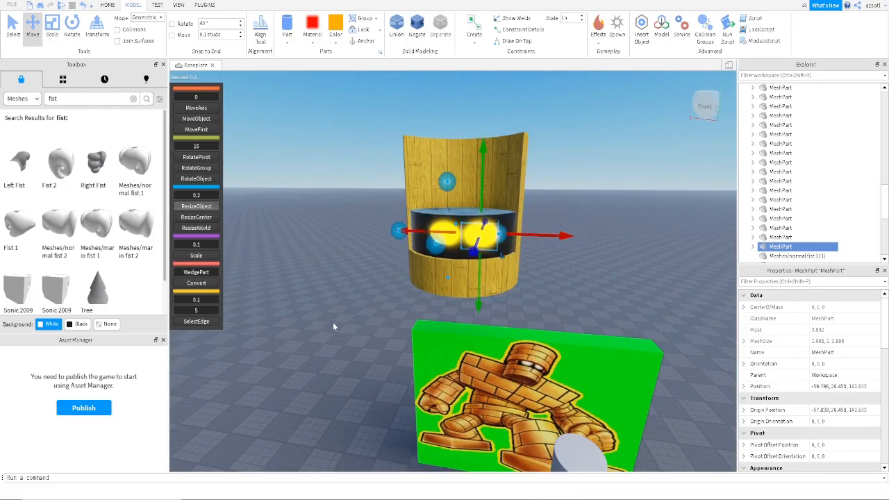
# Step: Nudge the first glowing eye outward to leave an even gap between the two eyes
pyautogui.click(333, 325)
pyautogui.click(436, 230)
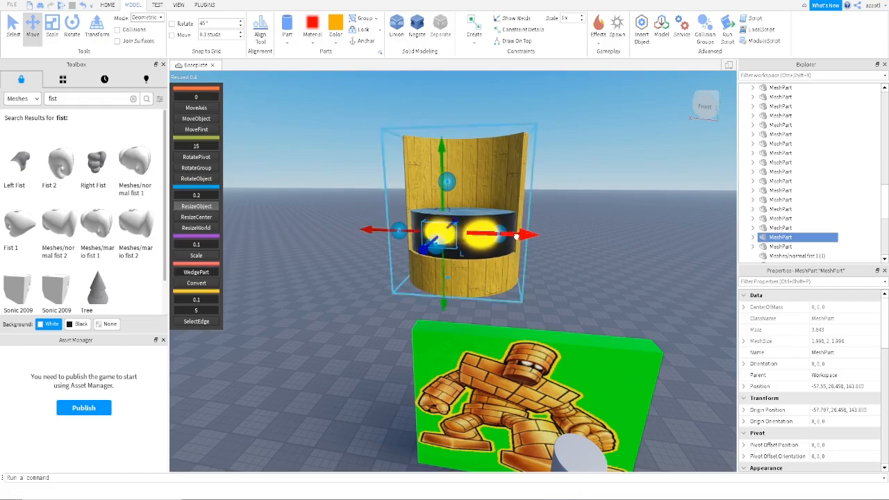
pyautogui.click(358, 309)
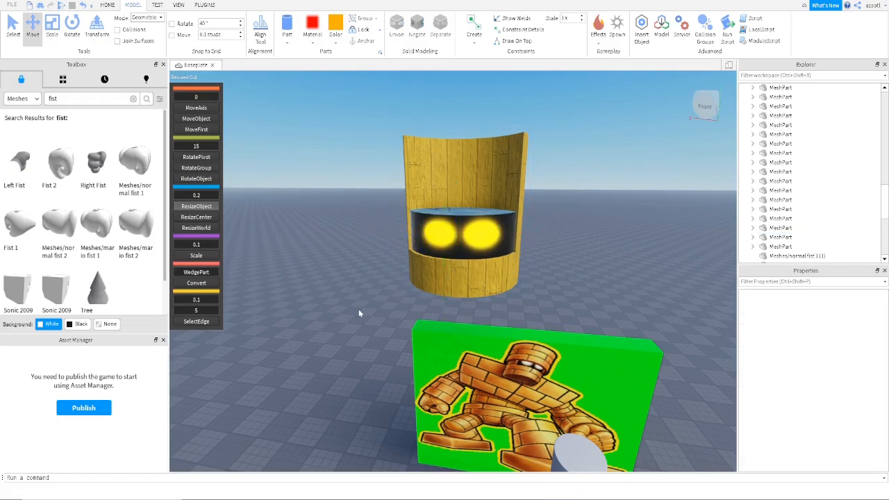
pyautogui.click(435, 233)
pyautogui.click(331, 339)
pyautogui.moveTo(331, 340); pyautogui.dragTo(332, 335, button='right')
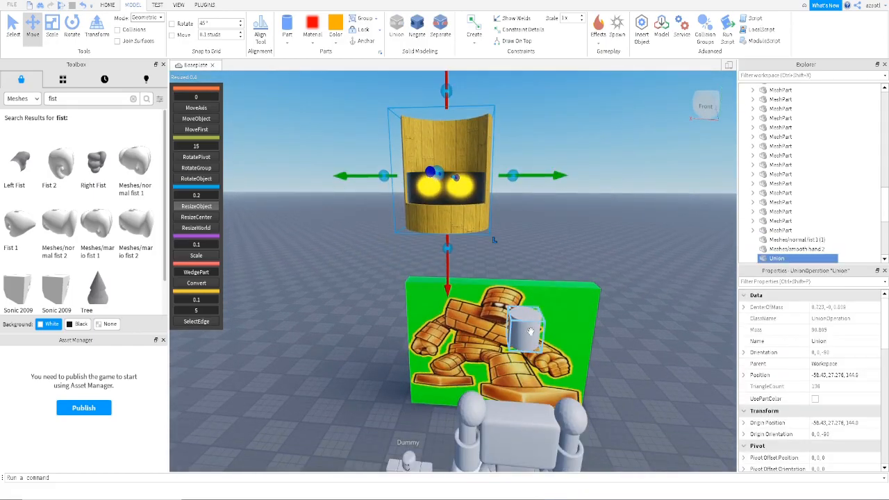
# Step: Move the plain cylinder from beside the golem to above the head and scale it up to roughly the head's width
pyautogui.click(530, 332)
pyautogui.click(443, 150)
pyautogui.moveTo(443, 150); pyautogui.dragTo(446, 167, button='right')
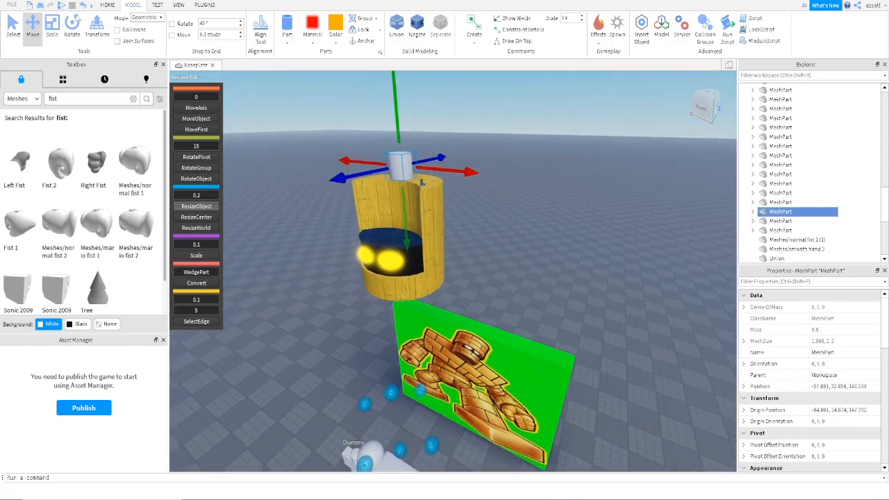
pyautogui.click(53, 26)
pyautogui.moveTo(370, 175); pyautogui.dragTo(332, 215)
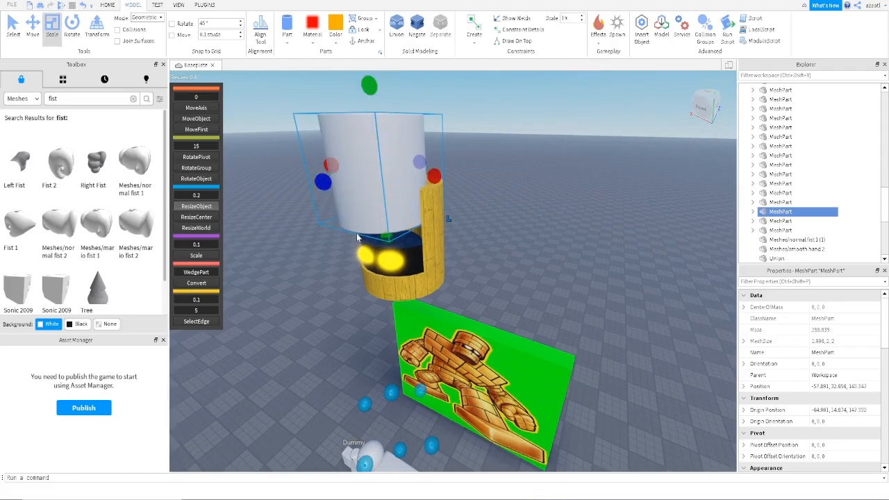
pyautogui.press('q')
pyautogui.moveTo(370, 119); pyautogui.dragTo(388, 161, button='right')
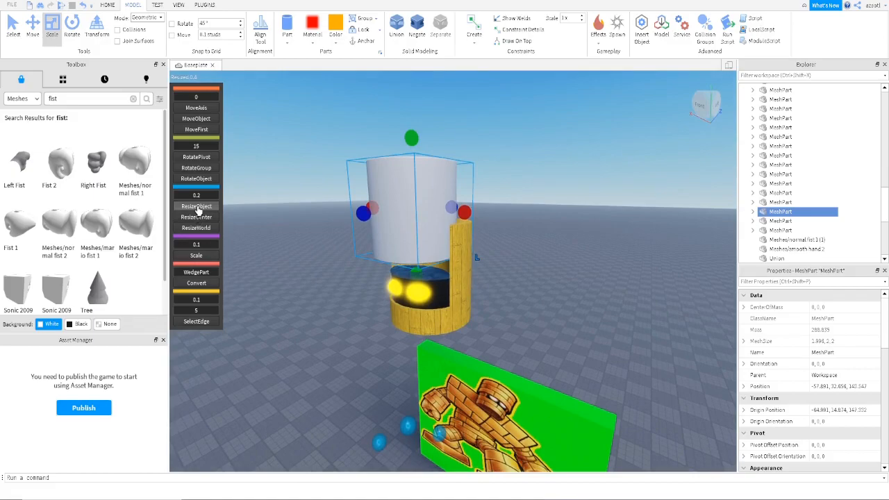
# Step: Lower the enlarged cylinder toward the visor and shift it sideways to line up with the wooden head
pyautogui.click(31, 30)
pyautogui.moveTo(413, 113); pyautogui.dragTo(416, 131)
pyautogui.moveTo(432, 193); pyautogui.dragTo(437, 197, button='right')
pyautogui.press('a')
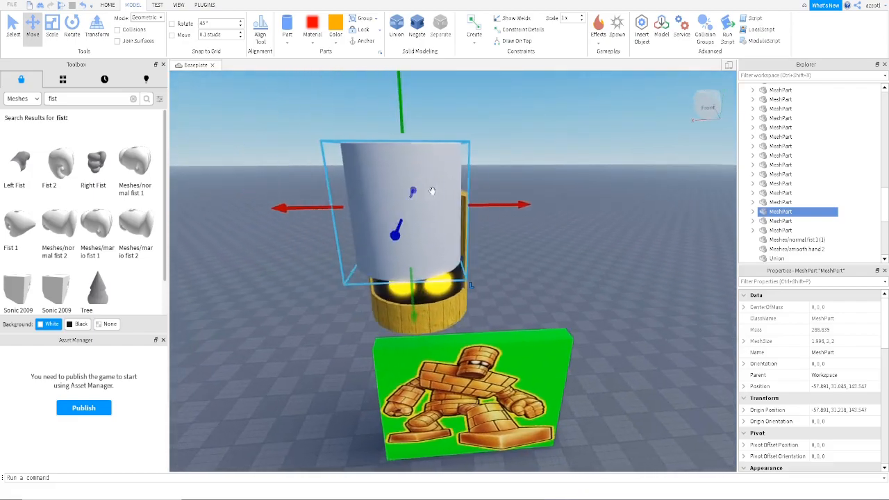
pyautogui.moveTo(515, 206); pyautogui.dragTo(525, 206)
pyautogui.moveTo(512, 236); pyautogui.dragTo(511, 237, button='right')
pyautogui.press('a')
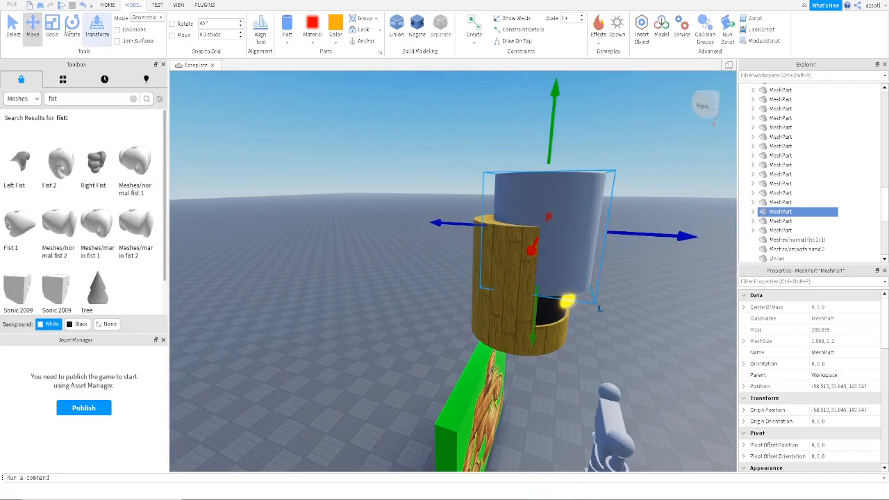
# Step: Extend the cylinder toward the back of the head with ResizeObject, then widen it sideways about its centre with ResizeCenter
pyautogui.click(208, 5)
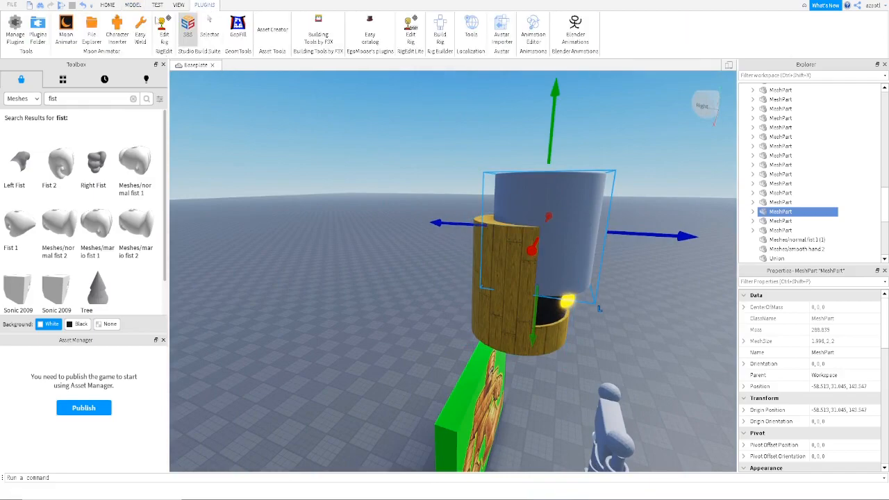
pyautogui.click(190, 29)
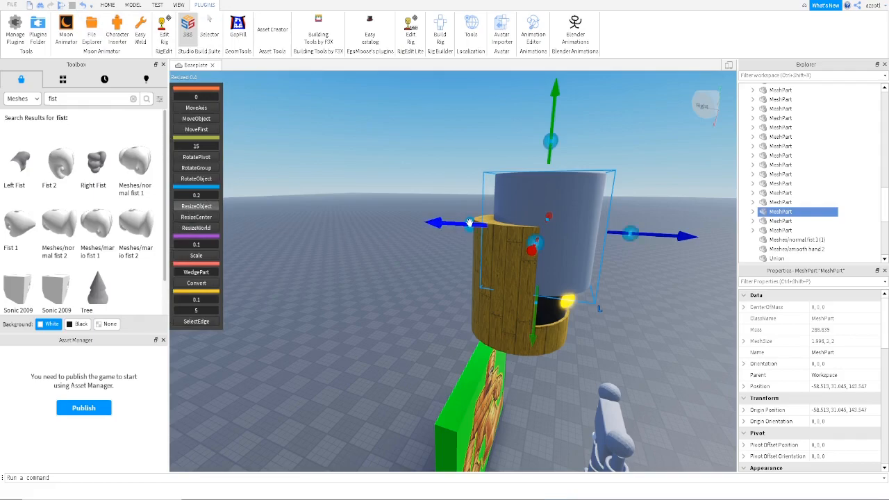
pyautogui.moveTo(469, 222); pyautogui.dragTo(447, 222)
pyautogui.moveTo(537, 254); pyautogui.dragTo(487, 247, button='right')
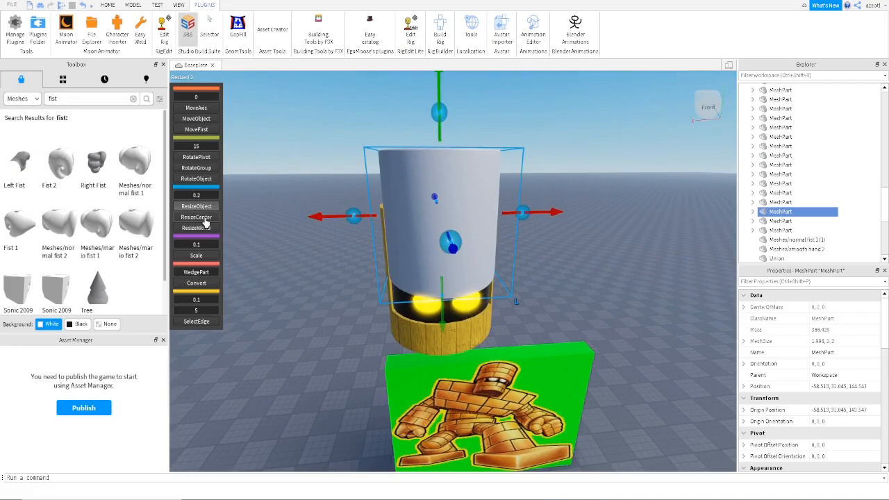
pyautogui.moveTo(351, 216); pyautogui.dragTo(328, 215)
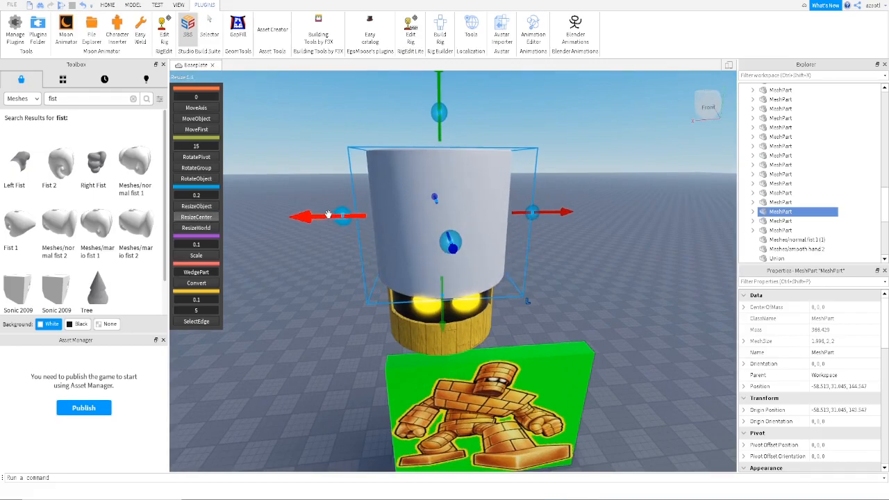
pyautogui.moveTo(376, 246); pyautogui.dragTo(378, 242, button='right')
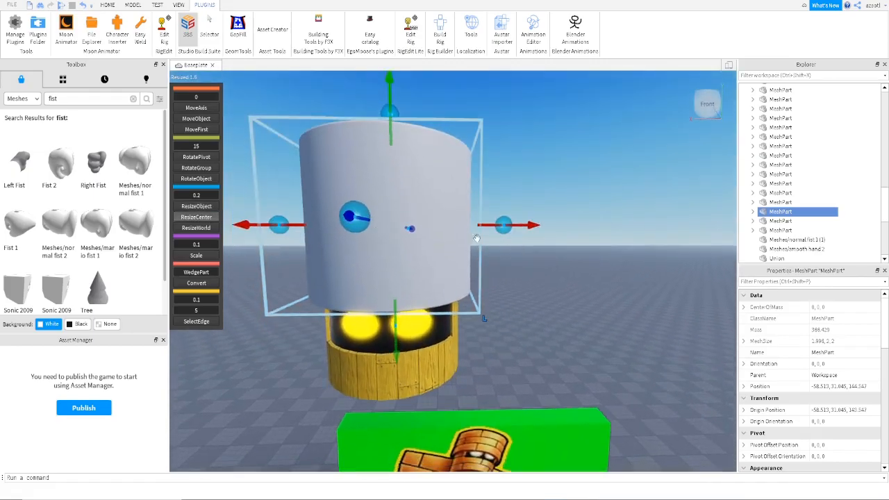
# Step: Shorten the cylinder's height about its centre with ResizeCenter, then lower it with MoveAxis onto the visor as a head cap
pyautogui.moveTo(392, 113); pyautogui.dragTo(392, 174)
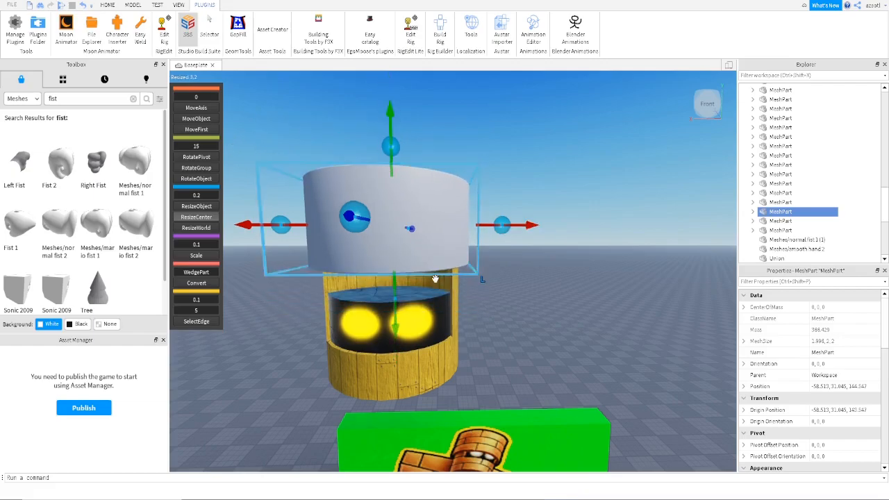
pyautogui.moveTo(394, 300); pyautogui.dragTo(394, 311)
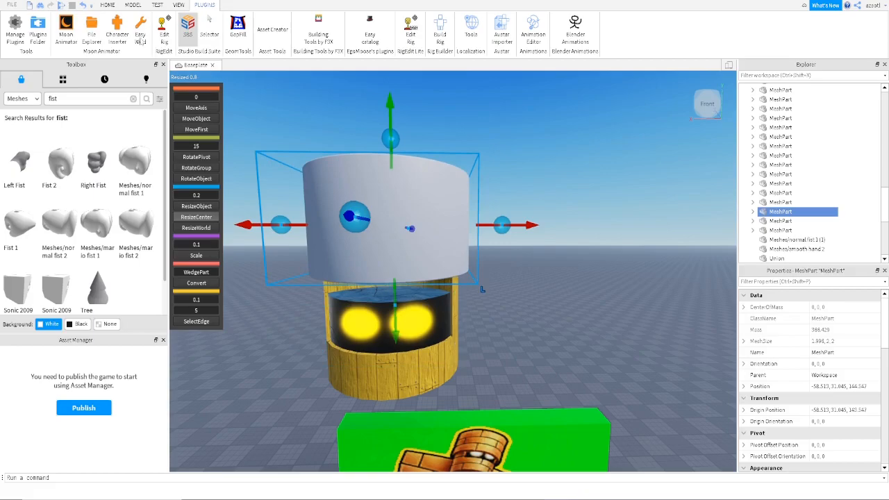
pyautogui.click(193, 107)
pyautogui.moveTo(390, 138); pyautogui.dragTo(393, 163)
pyautogui.press('q')
pyautogui.moveTo(396, 205); pyautogui.dragTo(397, 205, button='right')
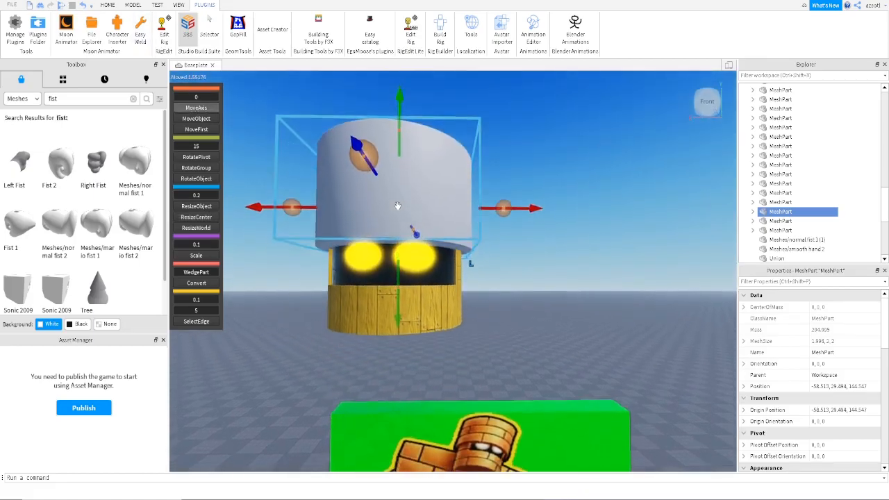
pyautogui.moveTo(397, 81); pyautogui.dragTo(414, 247)
# Step: Select both glowing eyes and lower them together by about 0.3 studs below the cap's rim
pyautogui.click(414, 246)
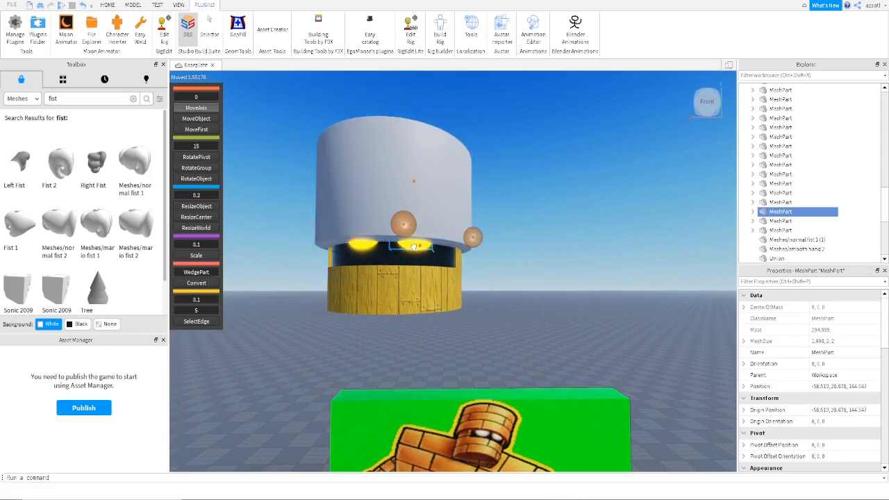
pyautogui.keyDown('ctrl'); pyautogui.click(359, 242); pyautogui.keyUp('ctrl')
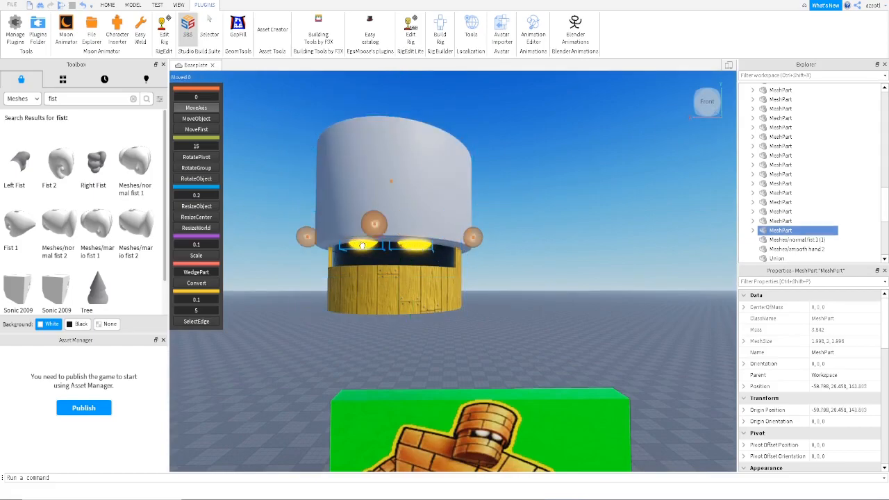
pyautogui.moveTo(391, 179); pyautogui.dragTo(392, 186)
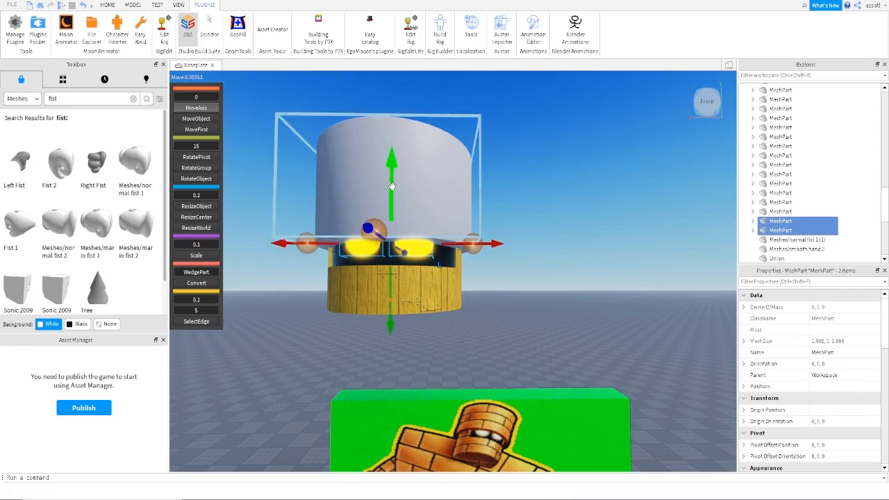
# Step: Trim the white cap cylinder by 0.2 studs at its front side with ResizeObject
pyautogui.moveTo(423, 287); pyautogui.dragTo(423, 285, button='right')
pyautogui.press('s')
pyautogui.click(411, 216)
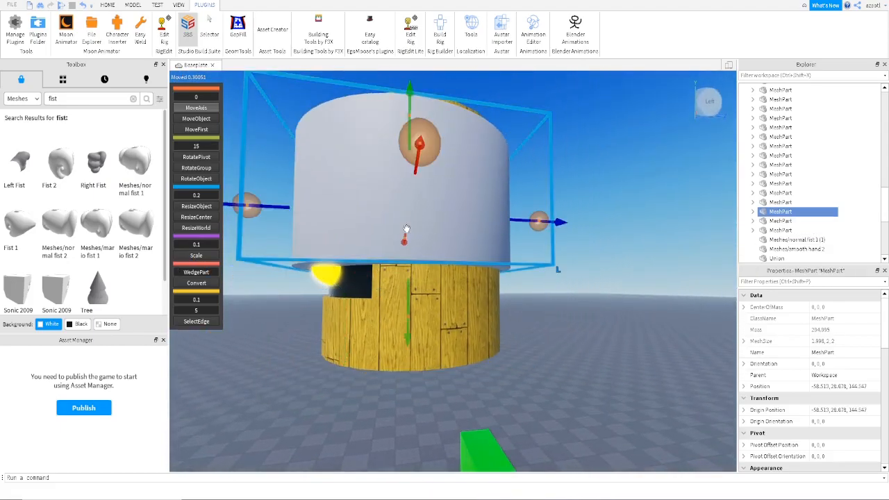
pyautogui.moveTo(291, 257); pyautogui.dragTo(292, 258, button='right')
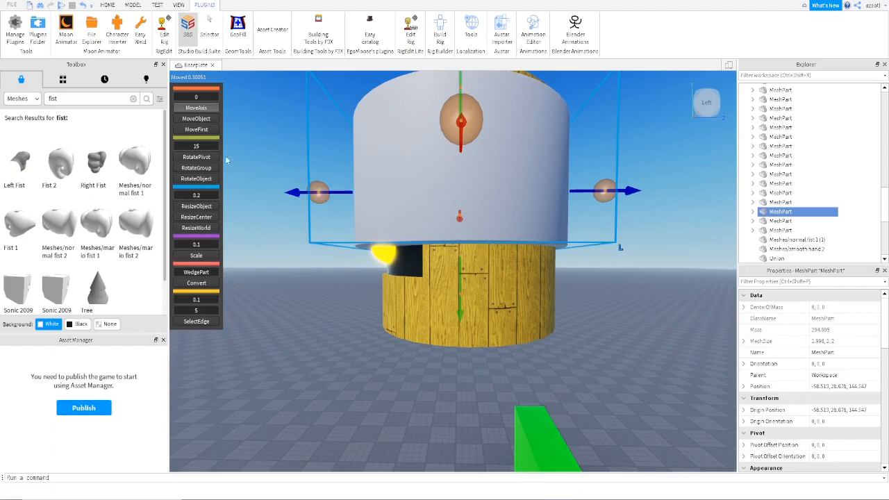
pyautogui.click(205, 157)
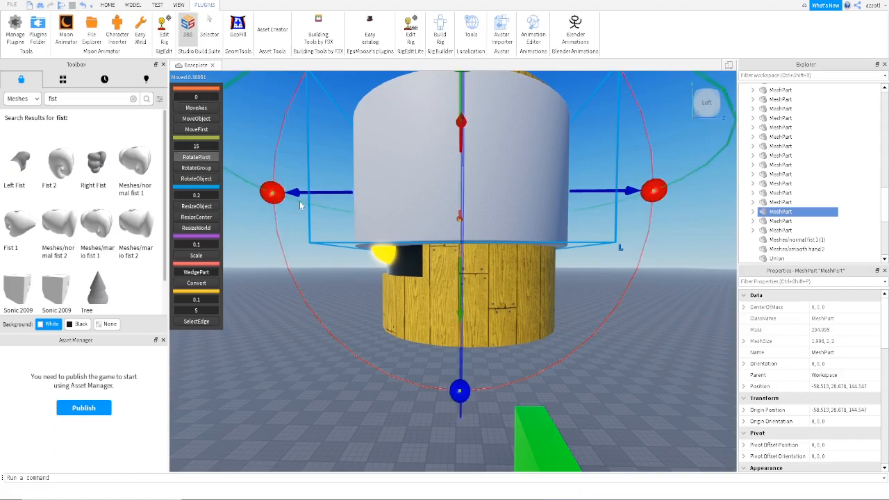
pyautogui.click(192, 117)
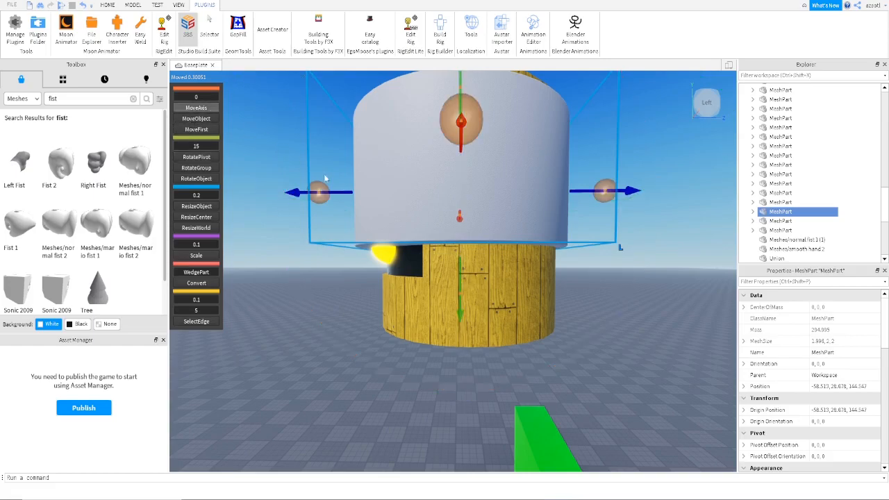
pyautogui.click(203, 207)
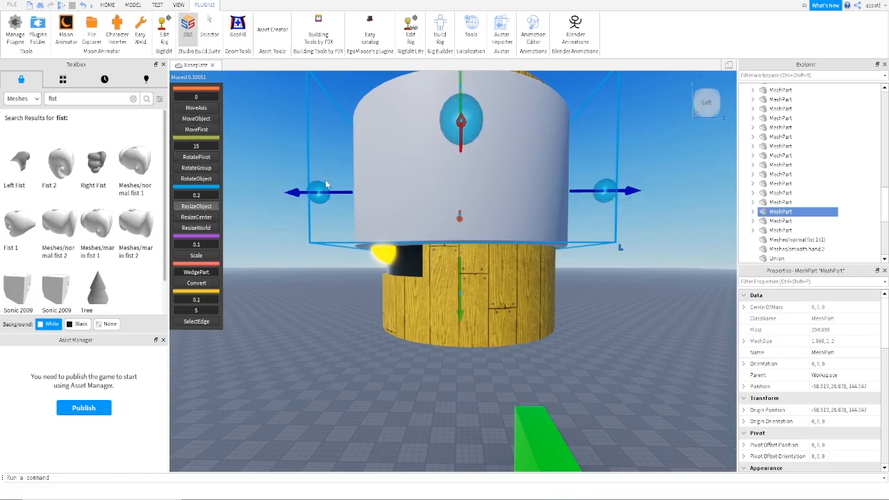
pyautogui.moveTo(322, 188); pyautogui.dragTo(326, 191)
# Step: Raise the top of the white cap cylinder by 0.8 studs with ResizeObject
pyautogui.moveTo(393, 193); pyautogui.dragTo(393, 193, button='right')
pyautogui.press('a')
pyautogui.press('e')
pyautogui.press('a')
pyautogui.press('q')
pyautogui.press('s')
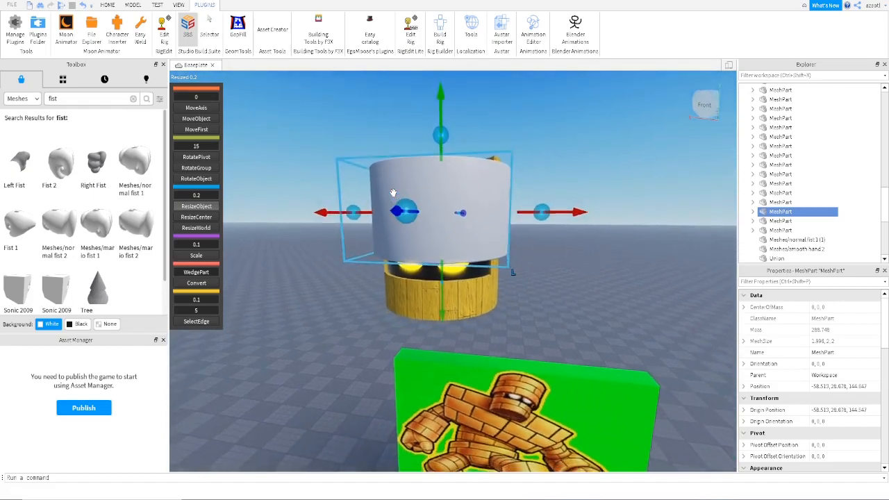
pyautogui.press('s')
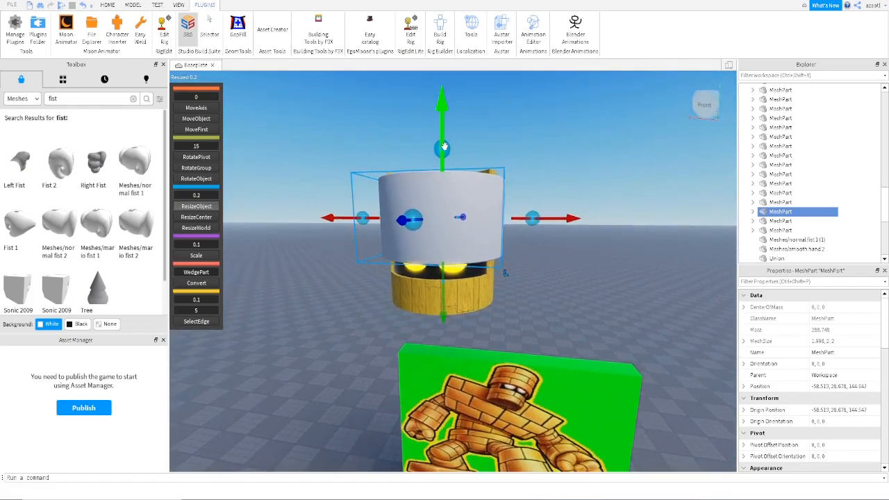
pyautogui.moveTo(444, 147); pyautogui.dragTo(440, 137)
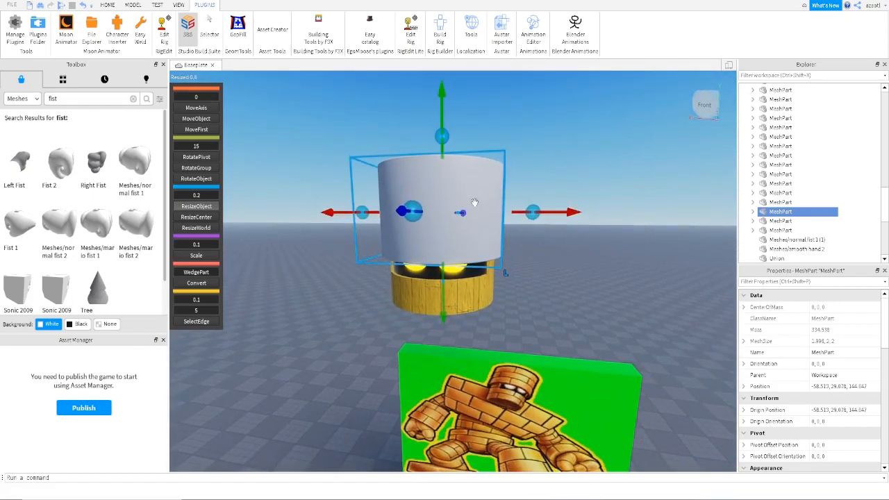
# Step: Apply the Wood Planks material to the cap cylinder and colour it yellow to match the lower head
pyautogui.click(134, 7)
pyautogui.click(313, 42)
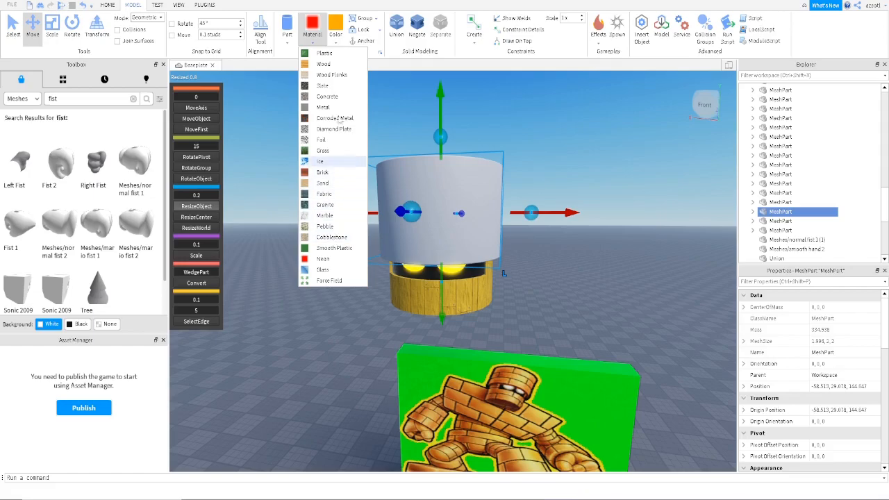
pyautogui.click(331, 74)
pyautogui.click(335, 30)
pyautogui.scroll(-3, 324, 277)
pyautogui.press('d')
pyautogui.moveTo(324, 277); pyautogui.dragTo(323, 278, button='right')
pyautogui.press('s')
pyautogui.click(336, 265)
# Step: Select all the head parts together and lower them toward the golem's body
pyautogui.moveTo(431, 157); pyautogui.dragTo(588, 304)
pyautogui.press('a')
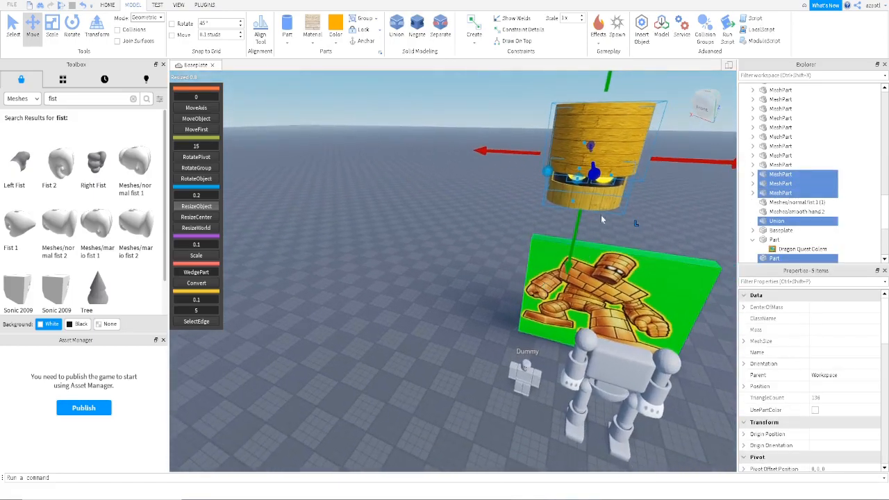
pyautogui.moveTo(578, 218); pyautogui.dragTo(566, 301)
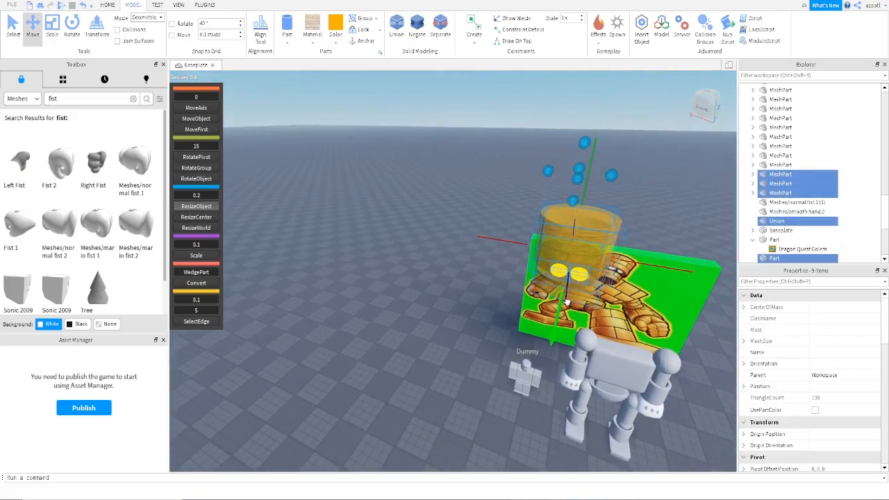
# Step: Shift the selected head sideways and front-to-back to line it up over the golem's body
pyautogui.moveTo(652, 267); pyautogui.dragTo(741, 281)
pyautogui.press('d')
pyautogui.moveTo(658, 325); pyautogui.dragTo(658, 326, button='right')
pyautogui.press('w')
pyautogui.press('s')
pyautogui.moveTo(598, 279); pyautogui.dragTo(514, 295)
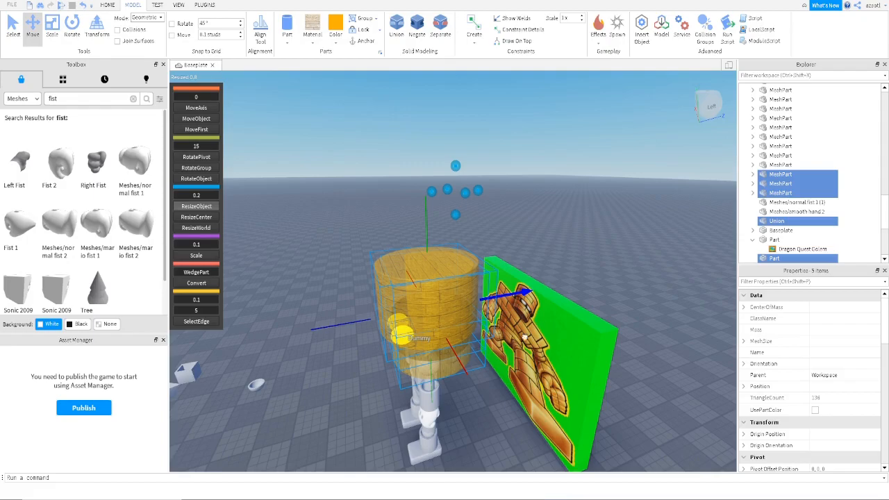
# Step: Nudge the selected head over the golem's body and scale it down proportionally to suit the torso
pyautogui.moveTo(343, 398)
pyautogui.mouseDown(button='right')
pyautogui.moveTo(358, 397)
pyautogui.moveTo(345, 396)
pyautogui.mouseUp(button='right')
pyautogui.moveTo(486, 320); pyautogui.dragTo(464, 320)
pyautogui.moveTo(468, 375); pyautogui.dragTo(471, 372, button='right')
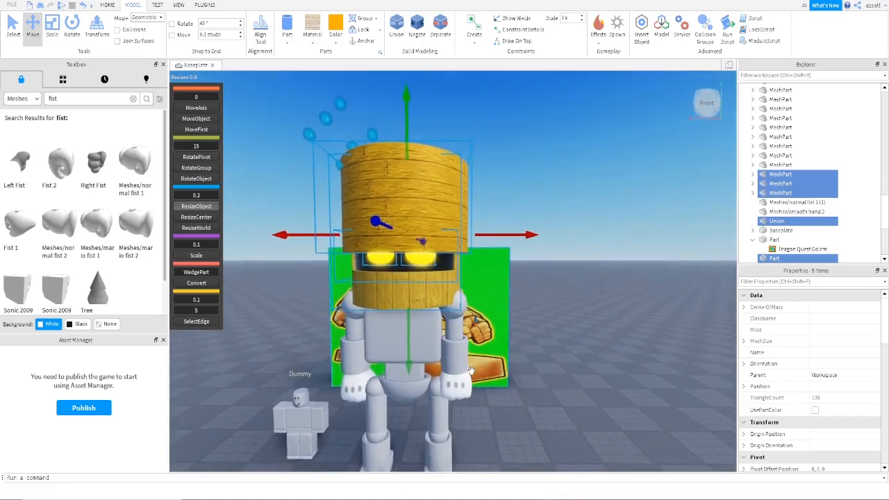
pyautogui.scroll(-2, 472, 373)
pyautogui.click(53, 31)
pyautogui.keyDown('shift'); pyautogui.moveTo(405, 322); pyautogui.dragTo(417, 354); pyautogui.keyUp('shift')
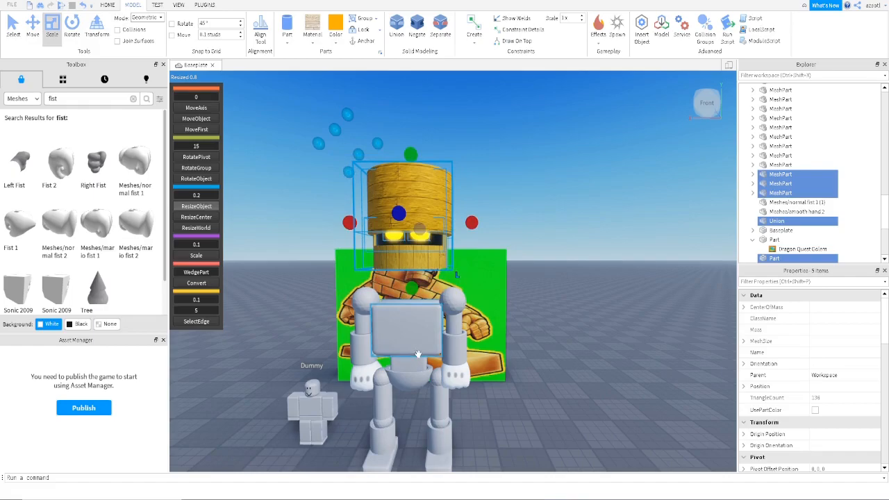
pyautogui.keyDown('shift'); pyautogui.moveTo(411, 296); pyautogui.dragTo(411, 268); pyautogui.keyUp('shift')
# Step: Lower the scaled head onto the top of the torso and shift it sideways between the shoulders
pyautogui.click(33, 29)
pyautogui.moveTo(408, 136); pyautogui.dragTo(409, 209)
pyautogui.scroll(2, 447, 288)
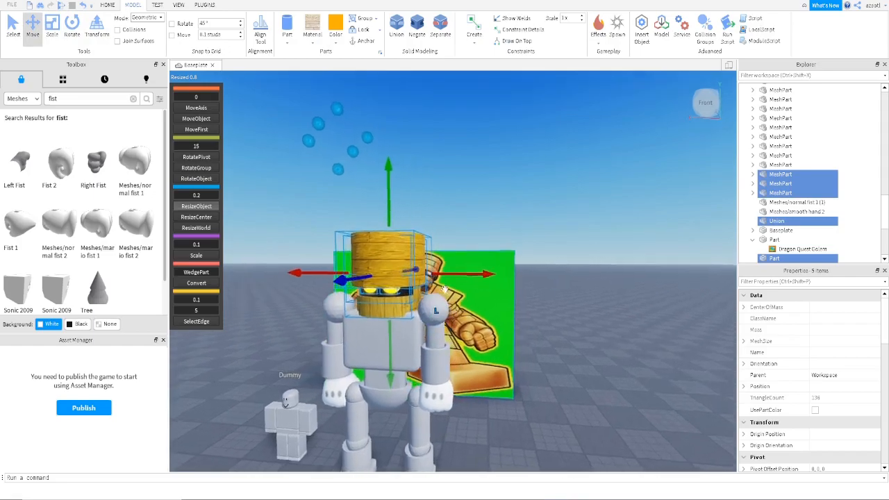
pyautogui.scroll(2, 447, 288)
pyautogui.moveTo(470, 257); pyautogui.dragTo(460, 256)
pyautogui.press('d')
pyautogui.moveTo(454, 285); pyautogui.dragTo(455, 285, button='right')
# Step: Move the head forward over the torso to correct its front-to-back position
pyautogui.moveTo(404, 225); pyautogui.dragTo(394, 226)
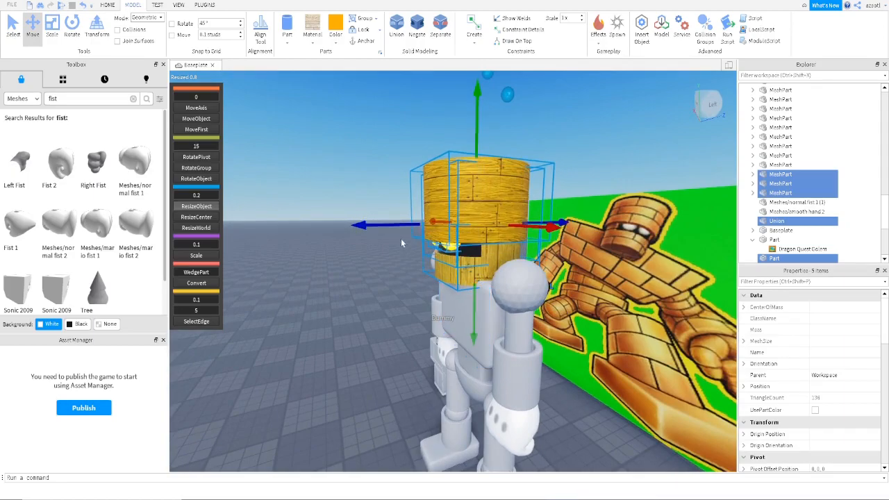
pyautogui.moveTo(394, 224); pyautogui.dragTo(388, 225)
pyautogui.moveTo(469, 309); pyautogui.dragTo(470, 310)
pyautogui.press('a')
pyautogui.moveTo(448, 321); pyautogui.dragTo(448, 322, button='right')
# Step: Fine-tune the head's position so it is centred between the two shoulders, then deselect it
pyautogui.press('w')
pyautogui.press('d')
pyautogui.moveTo(551, 258); pyautogui.dragTo(558, 259)
pyautogui.moveTo(568, 283); pyautogui.dragTo(568, 282, button='right')
pyautogui.press('d')
pyautogui.moveTo(572, 251); pyautogui.dragTo(574, 254)
pyautogui.click(643, 389)
# Step: Select the golem's shoulders, arms, hands, waist parts and upper legs together, leaving out the torso block
pyautogui.moveTo(650, 369); pyautogui.dragTo(650, 369, button='right')
pyautogui.press('q')
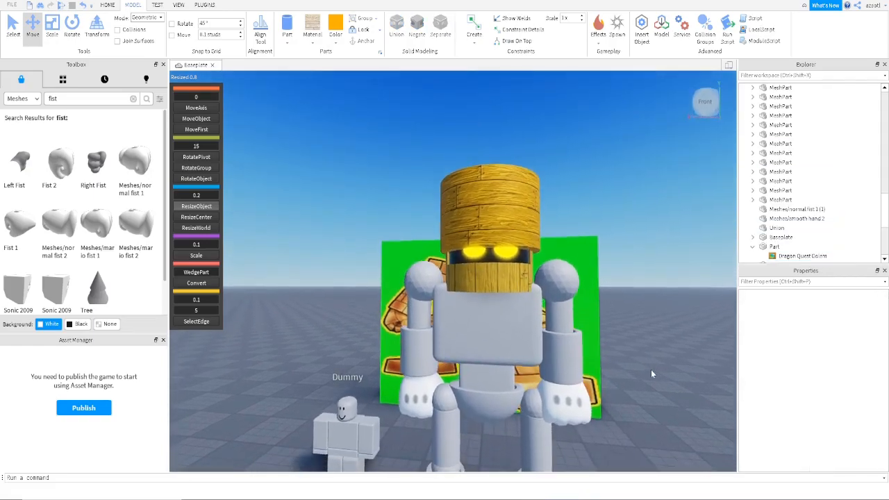
pyautogui.press('d')
pyautogui.click(531, 276)
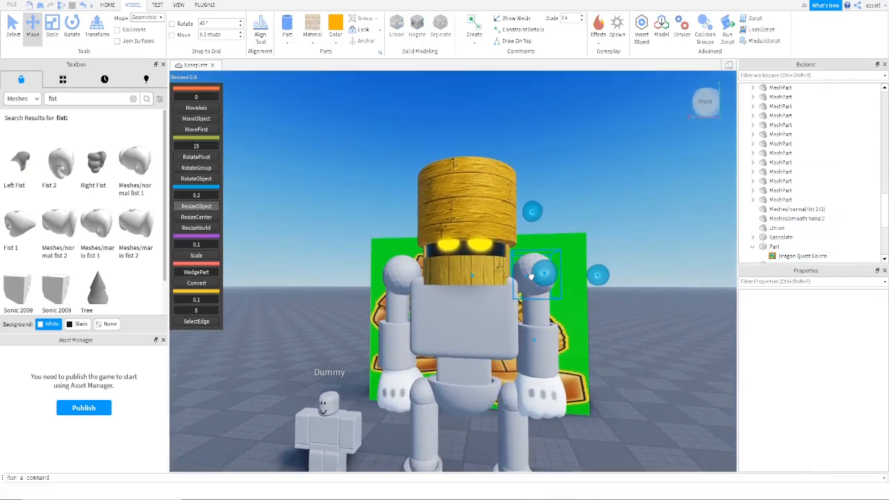
pyautogui.keyDown('ctrl'); pyautogui.click(476, 323); pyautogui.keyUp('ctrl')
pyautogui.keyDown('ctrl'); pyautogui.click(405, 279); pyautogui.keyUp('ctrl')
pyautogui.keyDown('ctrl'); pyautogui.click(394, 337); pyautogui.keyUp('ctrl')
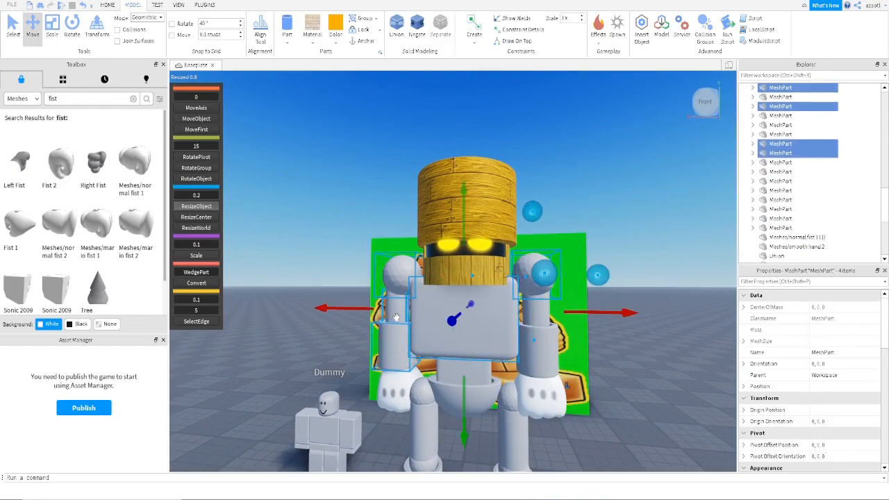
pyautogui.keyDown('ctrl'); pyautogui.click(396, 317); pyautogui.keyUp('ctrl')
pyautogui.keyDown('ctrl'); pyautogui.click(455, 352); pyautogui.keyUp('ctrl')
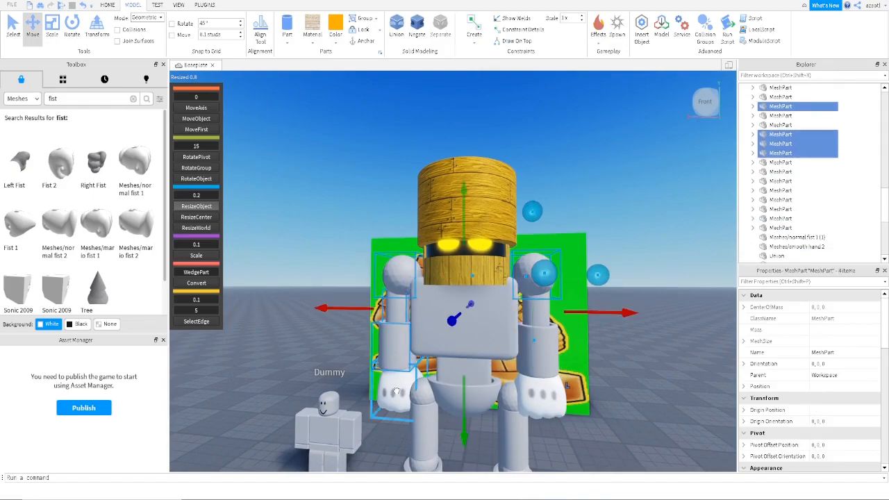
pyautogui.keyDown('ctrl'); pyautogui.click(394, 392); pyautogui.keyUp('ctrl')
pyautogui.keyDown('ctrl'); pyautogui.click(429, 414); pyautogui.keyUp('ctrl')
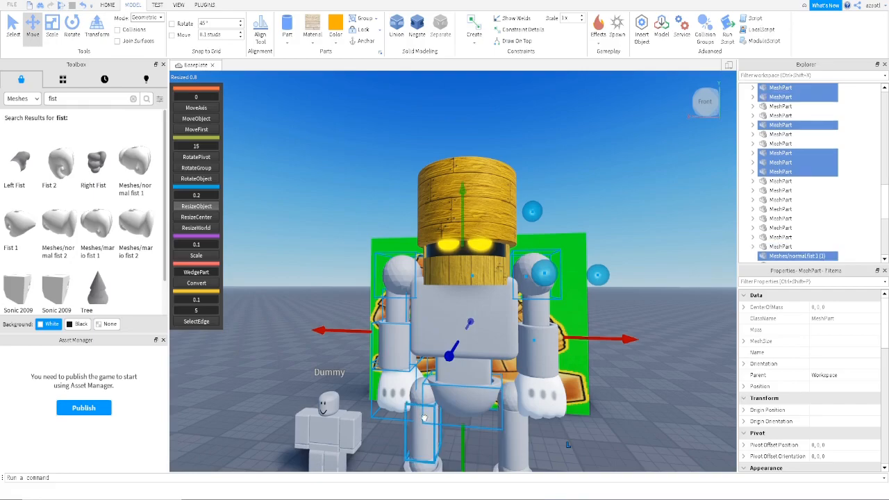
pyautogui.keyDown('ctrl'); pyautogui.click(416, 395); pyautogui.keyUp('ctrl')
pyautogui.keyDown('ctrl'); pyautogui.click(507, 402); pyautogui.keyUp('ctrl')
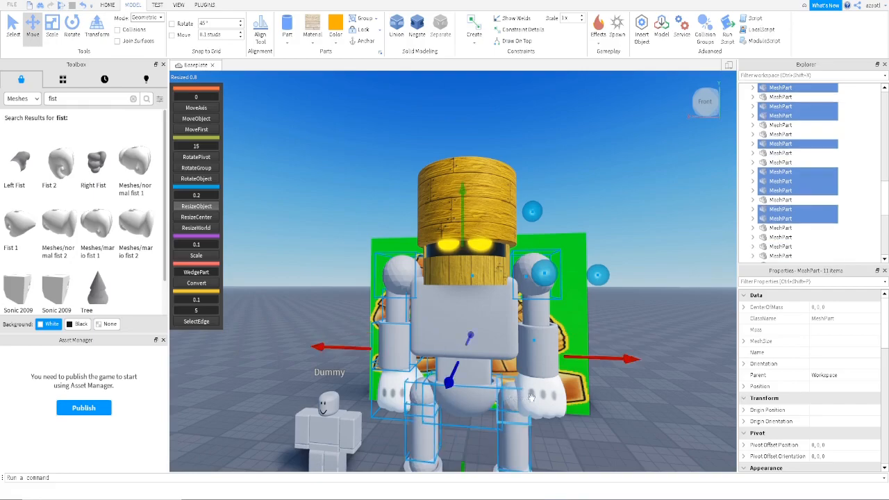
pyautogui.keyDown('ctrl'); pyautogui.click(537, 397); pyautogui.keyUp('ctrl')
pyautogui.keyDown('ctrl'); pyautogui.click(541, 349); pyautogui.keyUp('ctrl')
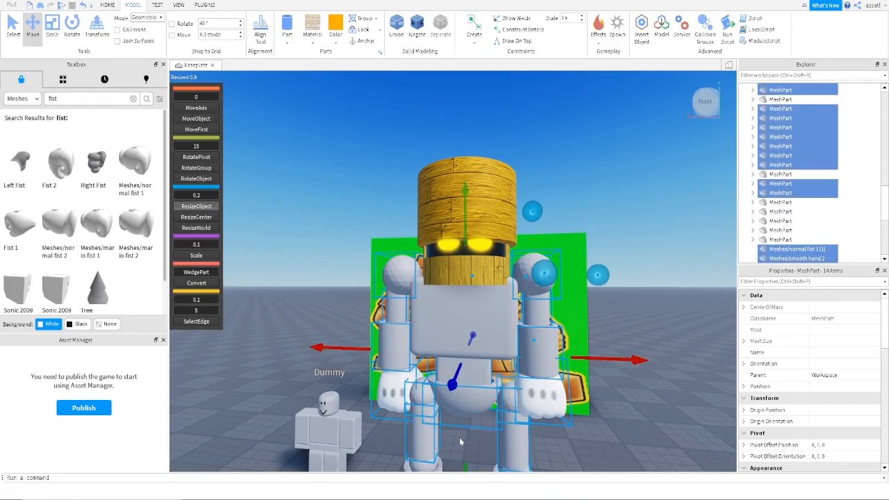
# Step: Add the lower legs and feet to the selection and give all selected parts Wood Planks material in Deep orange
pyautogui.moveTo(461, 439); pyautogui.dragTo(457, 438, button='right')
pyautogui.keyDown('ctrl'); pyautogui.click(545, 435); pyautogui.keyUp('ctrl')
pyautogui.keyDown('ctrl'); pyautogui.click(532, 425); pyautogui.keyUp('ctrl')
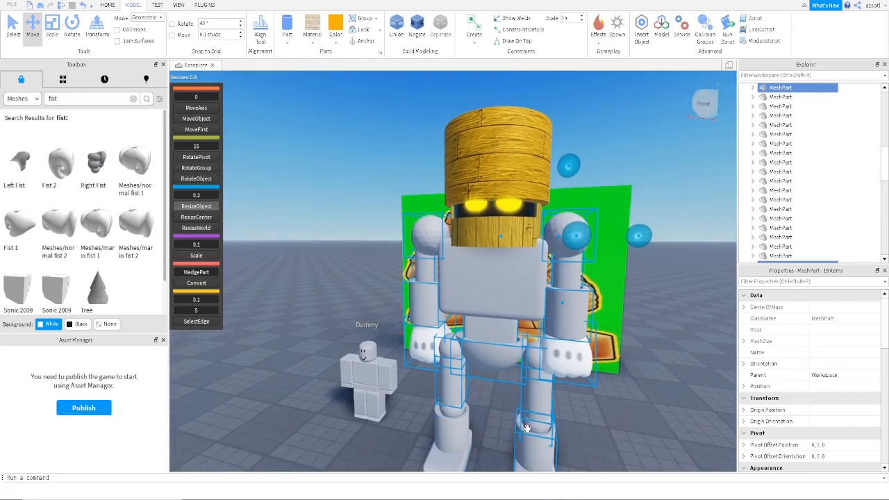
pyautogui.keyDown('ctrl'); pyautogui.click(447, 421); pyautogui.keyUp('ctrl')
pyautogui.keyDown('ctrl'); pyautogui.click(454, 415); pyautogui.keyUp('ctrl')
pyautogui.keyDown('ctrl'); pyautogui.click(452, 455); pyautogui.keyUp('ctrl')
pyautogui.moveTo(478, 447); pyautogui.dragTo(482, 451, button='right')
pyautogui.keyDown('ctrl'); pyautogui.click(488, 443); pyautogui.keyUp('ctrl')
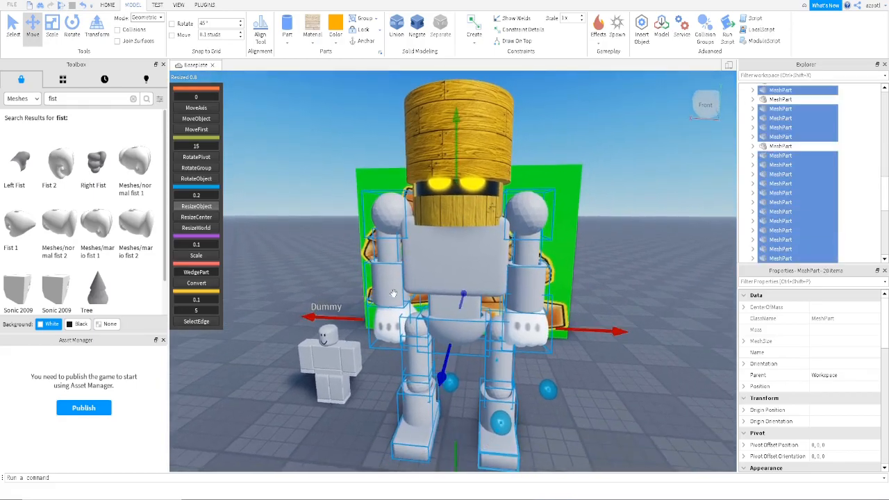
pyautogui.click(312, 28)
pyautogui.click(332, 24)
# Step: Add the torso block to the selection and give it the same Wood Planks material and Deep orange colour
pyautogui.keyDown('ctrl'); pyautogui.click(436, 250); pyautogui.keyUp('ctrl')
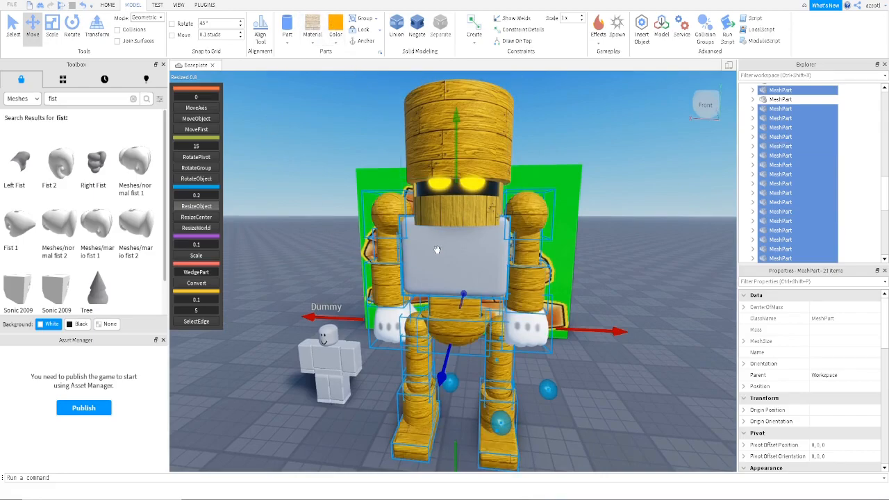
pyautogui.click(313, 25)
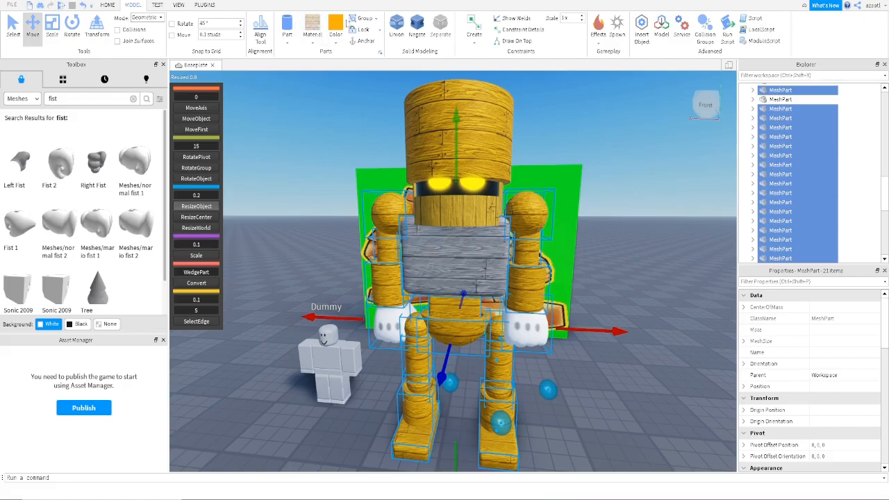
pyautogui.press('d')
pyautogui.moveTo(480, 317)
pyautogui.mouseDown(button='right')
pyautogui.moveTo(490, 323)
pyautogui.moveTo(480, 323)
pyautogui.mouseUp(button='right')
pyautogui.press('w')
pyautogui.press('d')
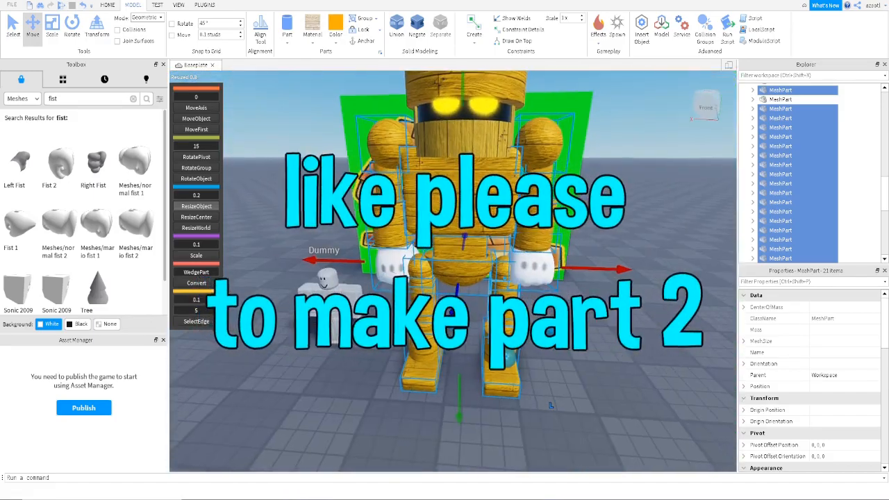
# Step: Clear the TextureID of the "Meshes/smooth hand 2" mesh so the wood material shows on that hand
pyautogui.click(528, 276)
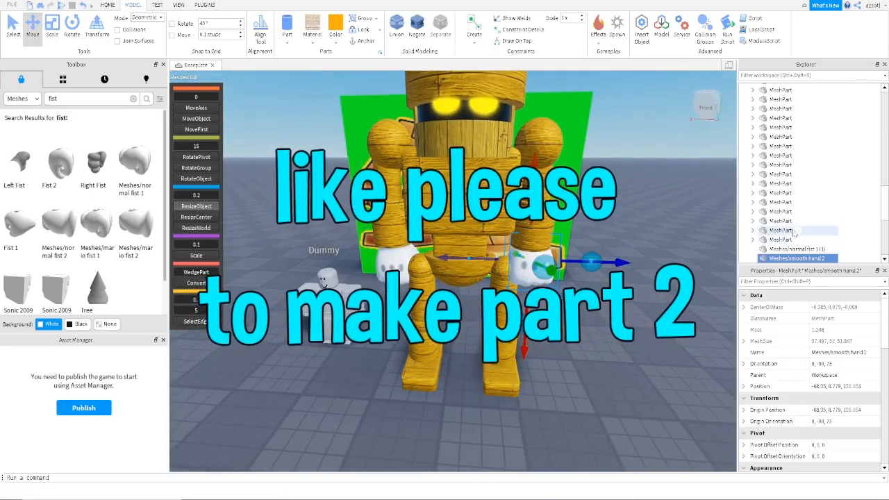
pyautogui.scroll(-1, 856, 417)
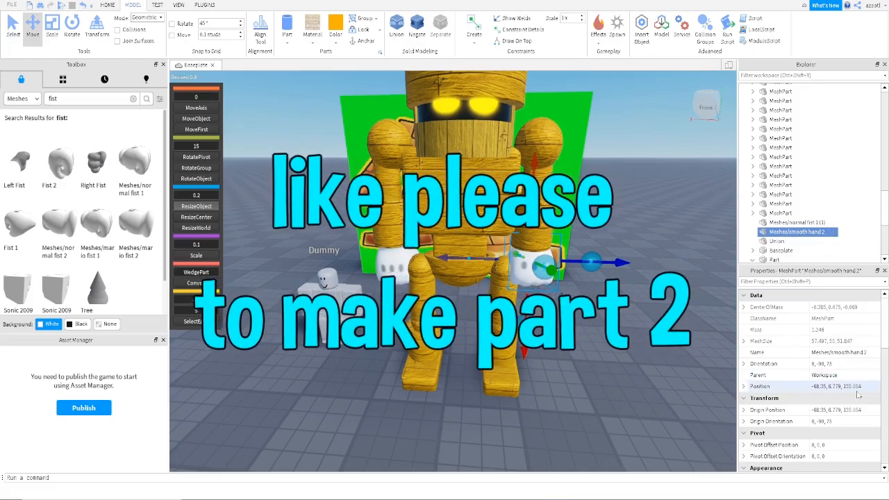
pyautogui.scroll(-4, 857, 417)
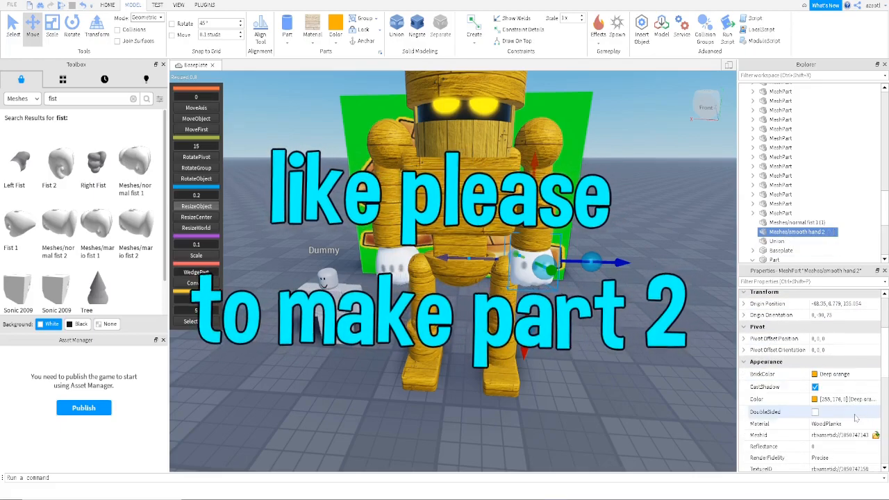
pyautogui.click(839, 398)
pyautogui.press('BackSpace')
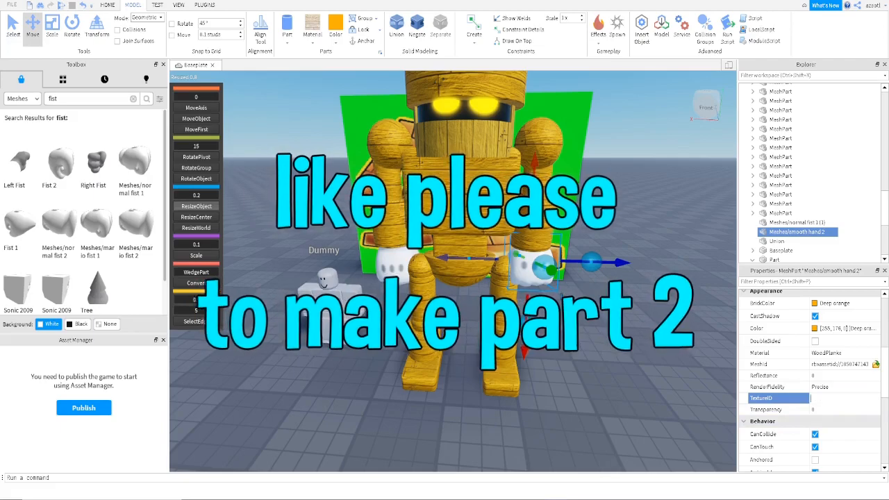
pyautogui.press('Return')
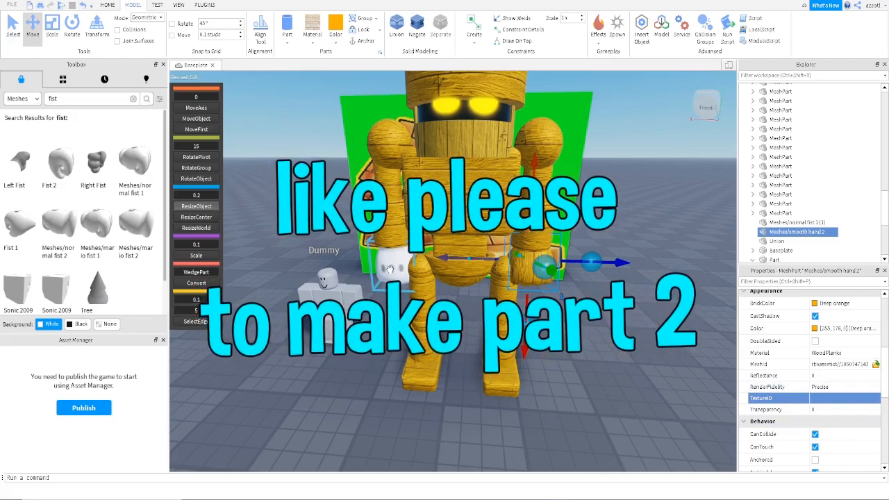
# Step: Clear the TextureID of the other hand, the "Meshes/normal fist 1 (1)" mesh
pyautogui.click(857, 399)
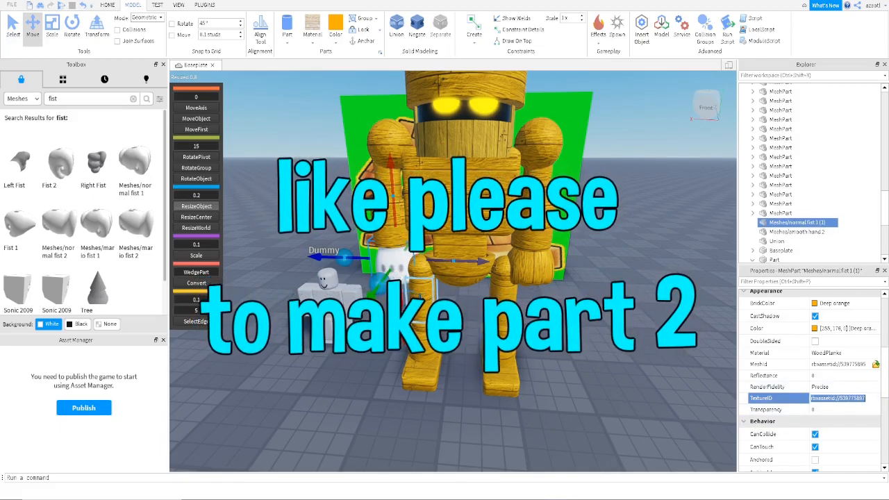
pyautogui.click(611, 343)
pyautogui.moveTo(610, 343)
pyautogui.mouseDown(button='right')
pyautogui.moveTo(604, 341)
pyautogui.moveTo(628, 342)
pyautogui.moveTo(611, 342)
pyautogui.mouseUp(button='right')
# Step: Select every part of the golem, without the dummy or reference board, and group them as a model named Golem
pyautogui.moveTo(481, 352); pyautogui.dragTo(416, 396)
pyautogui.moveTo(485, 376); pyautogui.dragTo(482, 377, button='right')
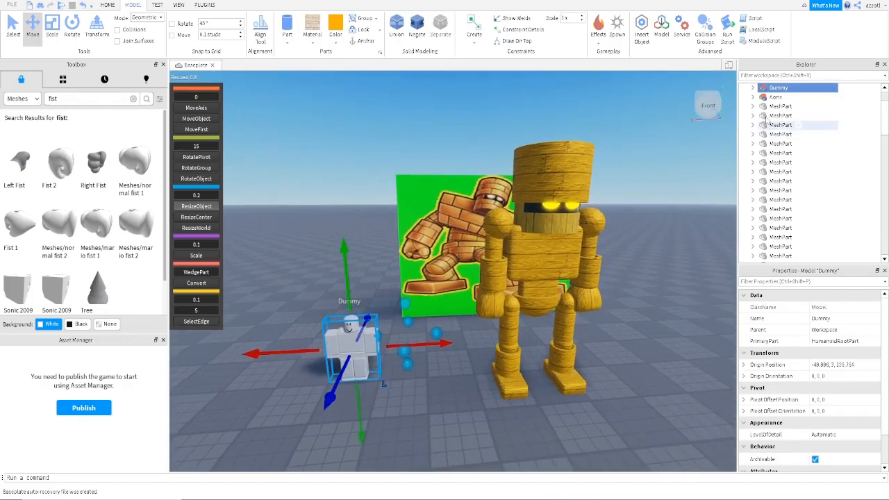
pyautogui.moveTo(472, 346); pyautogui.dragTo(462, 340, button='right')
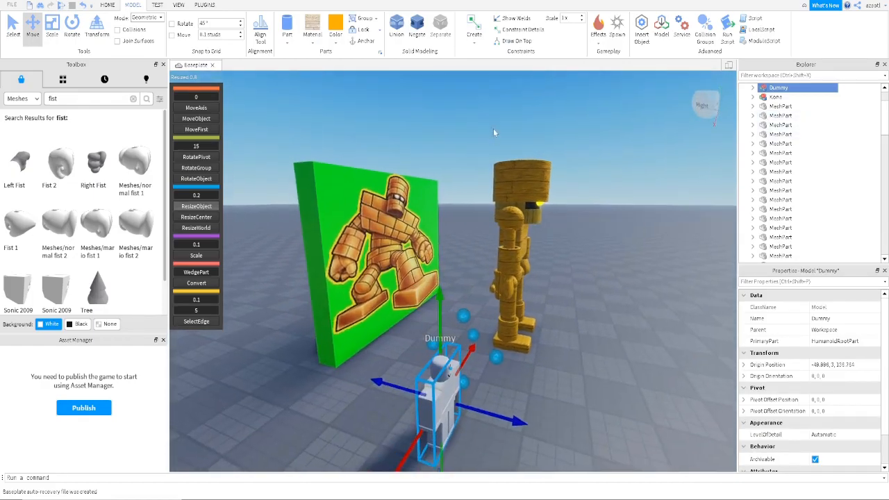
pyautogui.moveTo(481, 127); pyautogui.dragTo(597, 371)
pyautogui.moveTo(597, 370); pyautogui.dragTo(600, 368, button='right')
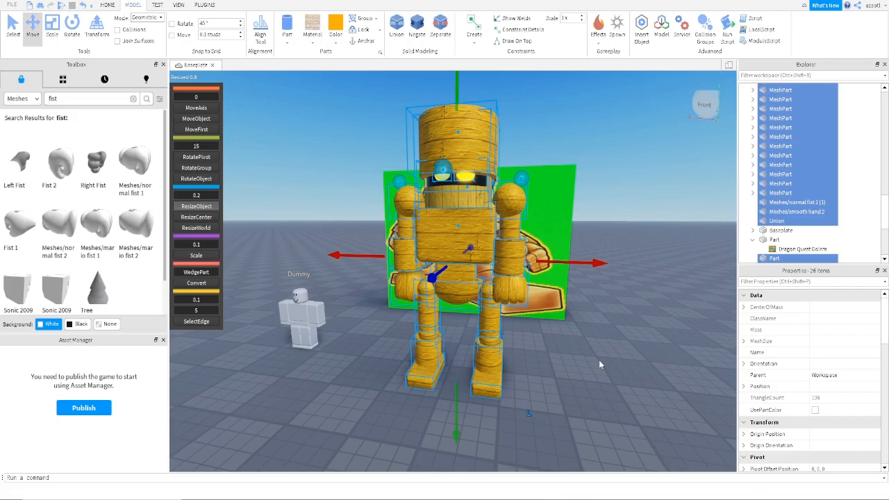
pyautogui.hotkey('ctrl', 'g')
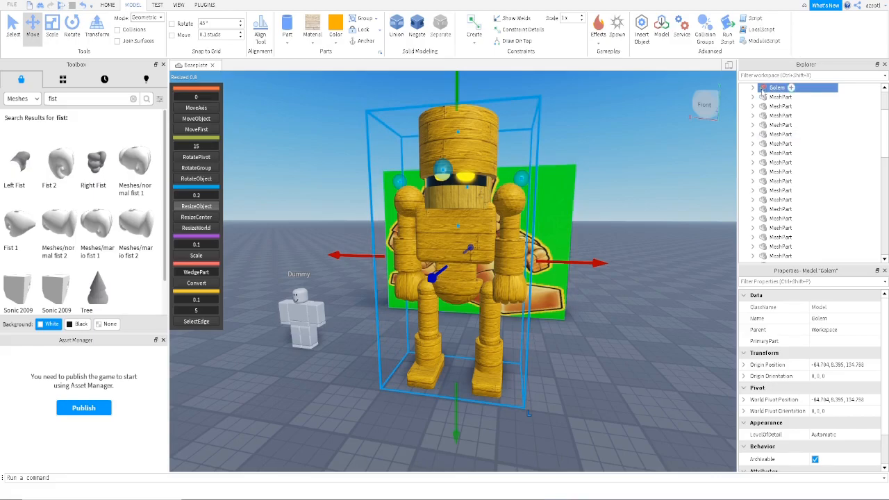
# Step: Expand the Golem model and insert a Humanoid into it
pyautogui.click(753, 90)
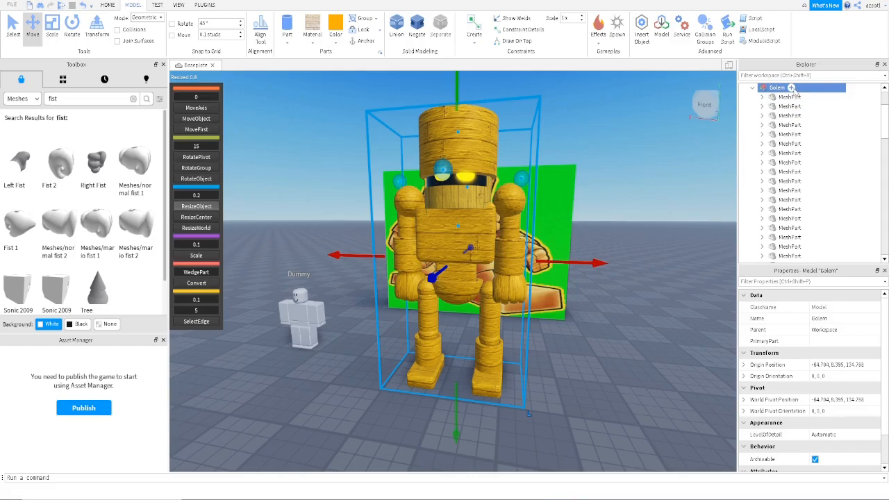
pyautogui.click(791, 87)
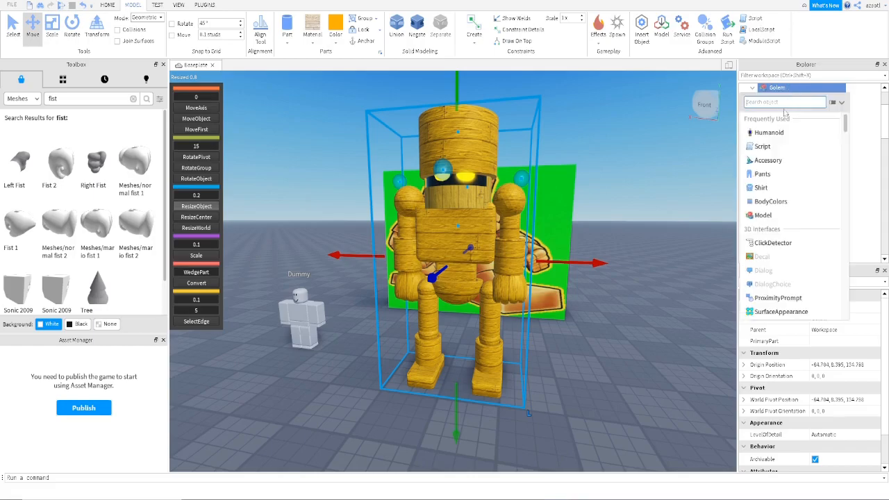
pyautogui.click(773, 139)
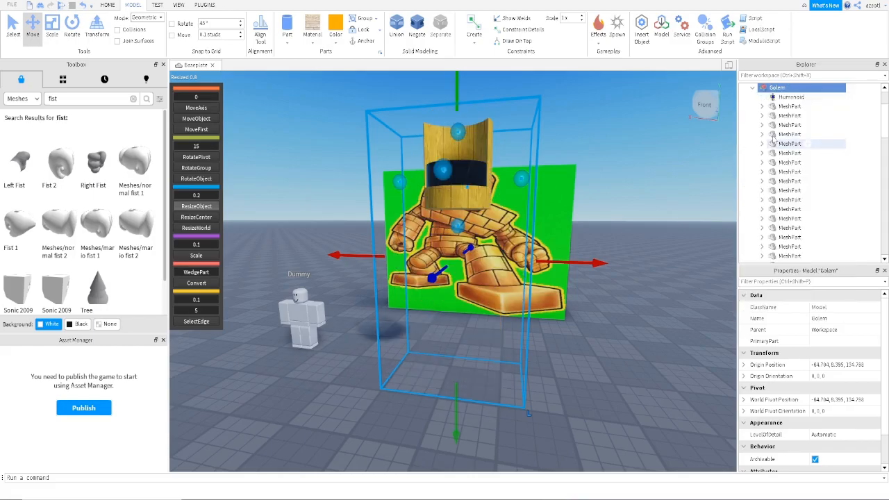
# Step: Insert a Part into the Golem model and rename it HumanoidRootPart
pyautogui.click(791, 88)
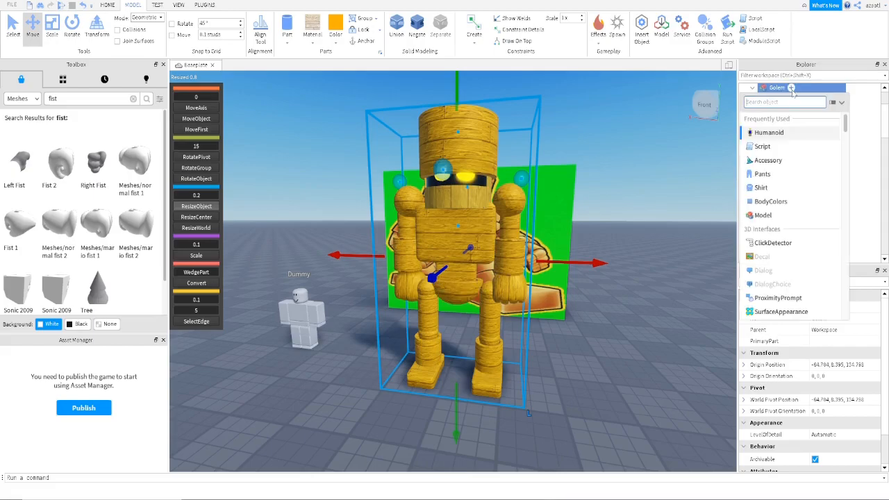
pyautogui.write('part')
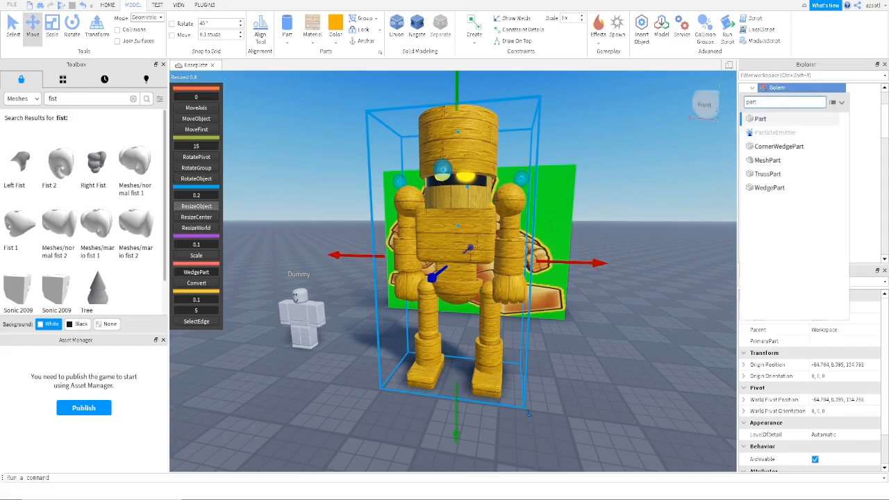
pyautogui.press('Escape')
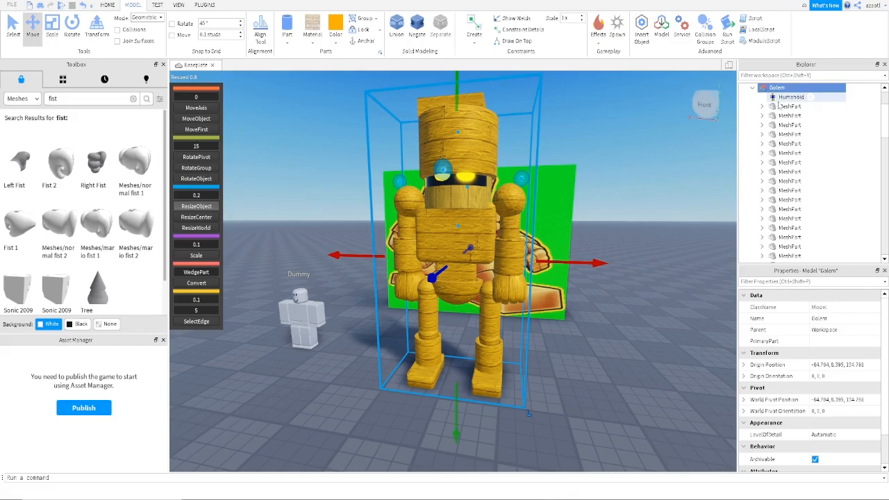
pyautogui.moveTo(502, 136); pyautogui.dragTo(500, 129, button='right')
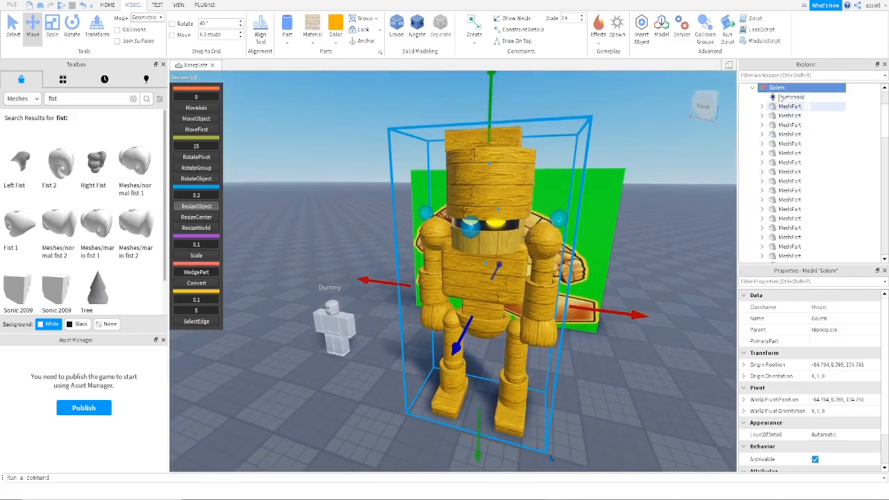
pyautogui.scroll(-5, 799, 179)
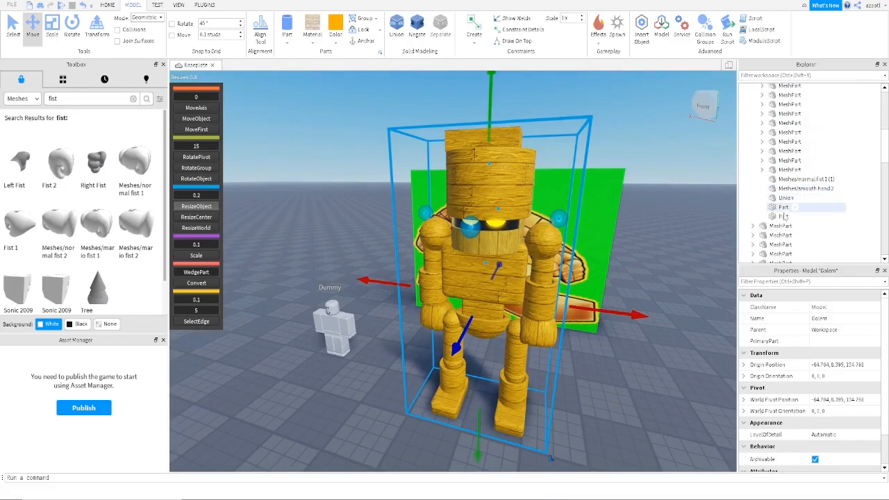
pyautogui.click(783, 217)
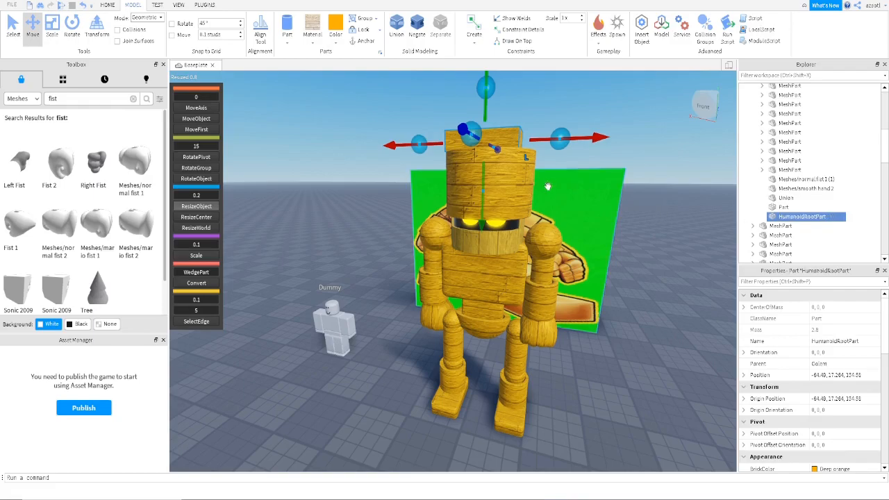
# Step: Move the HumanoidRootPart straight down from above the head to the golem's chest
pyautogui.moveTo(550, 188); pyautogui.dragTo(544, 205, button='right')
pyautogui.scroll(-3, 544, 205)
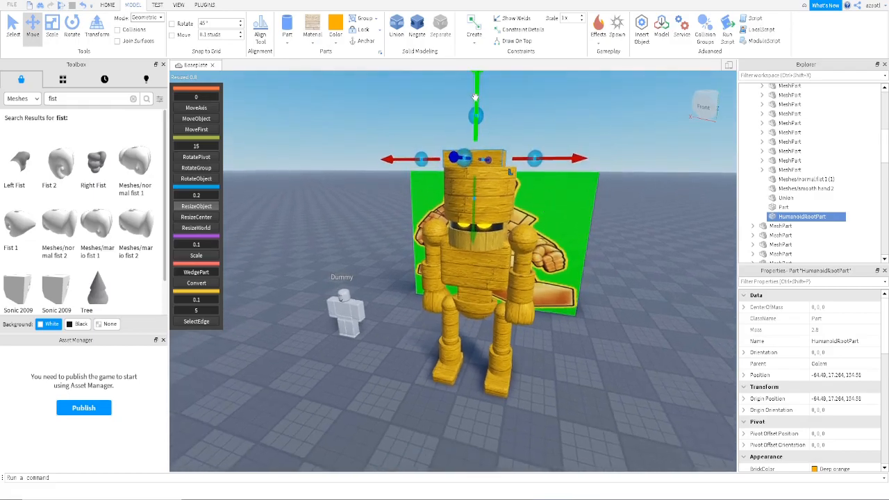
pyautogui.moveTo(476, 97); pyautogui.dragTo(480, 168)
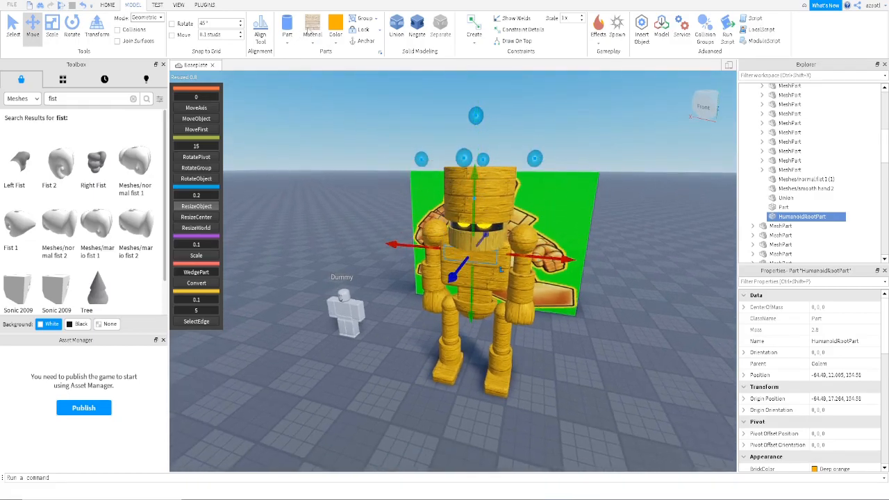
# Step: Scale the HumanoidRootPart so its depth fits the golem's torso from front to back and it spans the chest's width
pyautogui.click(53, 36)
pyautogui.moveTo(461, 259); pyautogui.dragTo(463, 272)
pyautogui.moveTo(465, 273); pyautogui.dragTo(464, 273, button='right')
pyautogui.press('w')
pyautogui.press('d')
pyautogui.press('s')
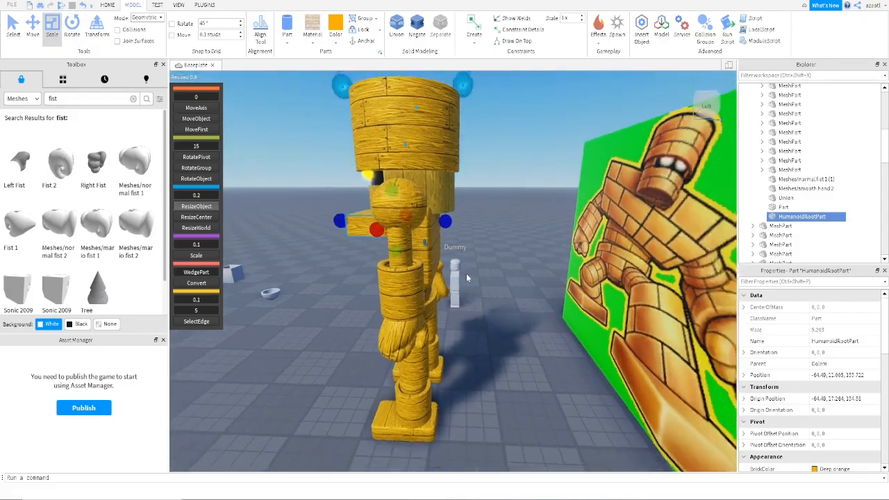
pyautogui.press('a')
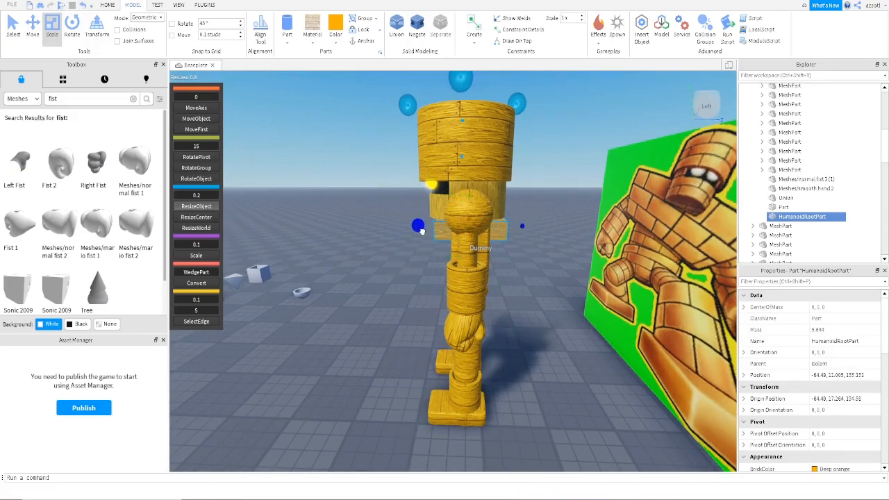
pyautogui.press('a')
pyautogui.moveTo(427, 244); pyautogui.dragTo(426, 244, button='right')
pyautogui.press('w')
pyautogui.press('a')
pyautogui.press('d')
pyautogui.rightClick(426, 244)
pyautogui.click(508, 178)
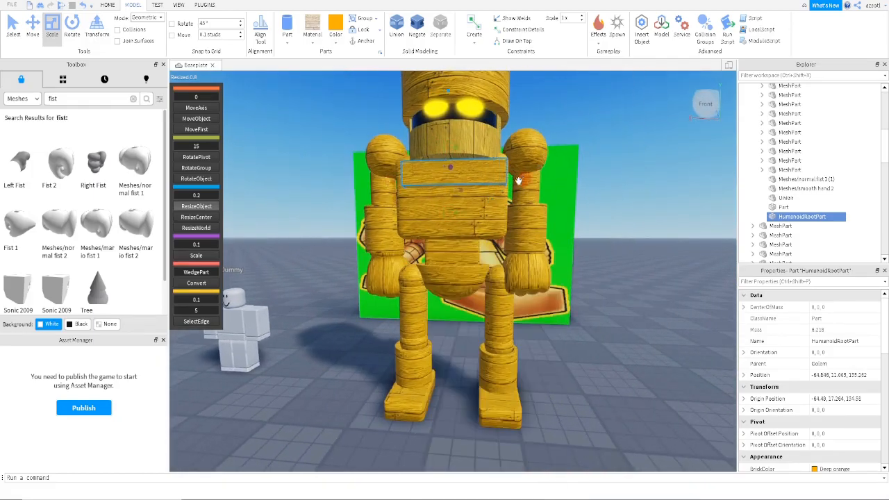
# Step: Color the HumanoidRootPart lime green and stretch it downward and sideways to cover the golem's whole torso
pyautogui.click(336, 38)
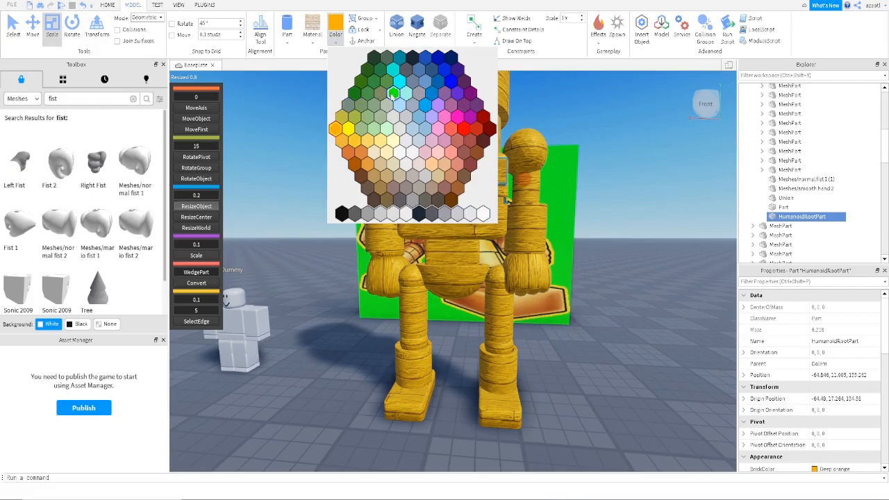
pyautogui.click(393, 94)
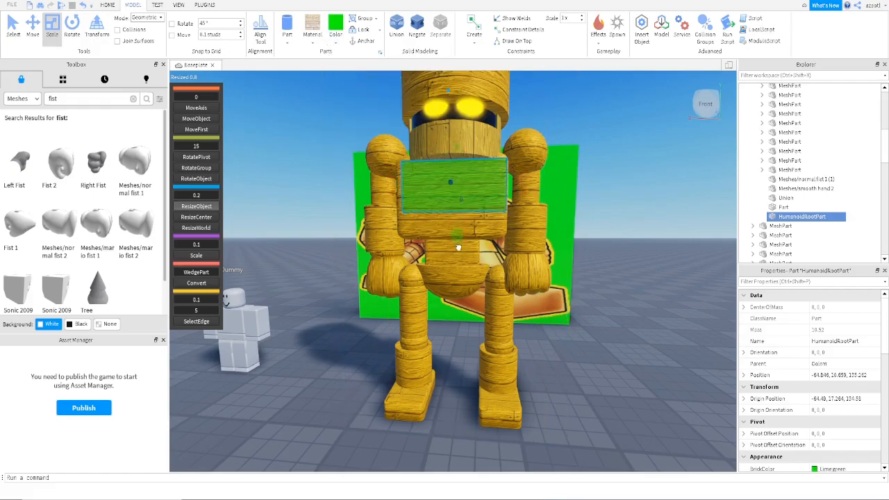
pyautogui.moveTo(392, 208); pyautogui.dragTo(391, 210)
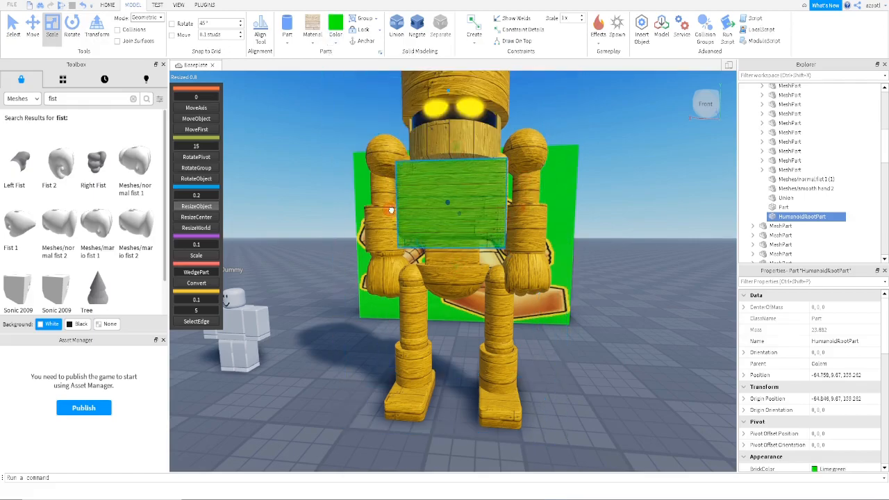
pyautogui.moveTo(524, 208); pyautogui.dragTo(529, 209)
pyautogui.moveTo(457, 268); pyautogui.dragTo(457, 300)
pyautogui.press('d')
pyautogui.moveTo(479, 312); pyautogui.dragTo(489, 309, button='right')
pyautogui.press('s')
pyautogui.press('a')
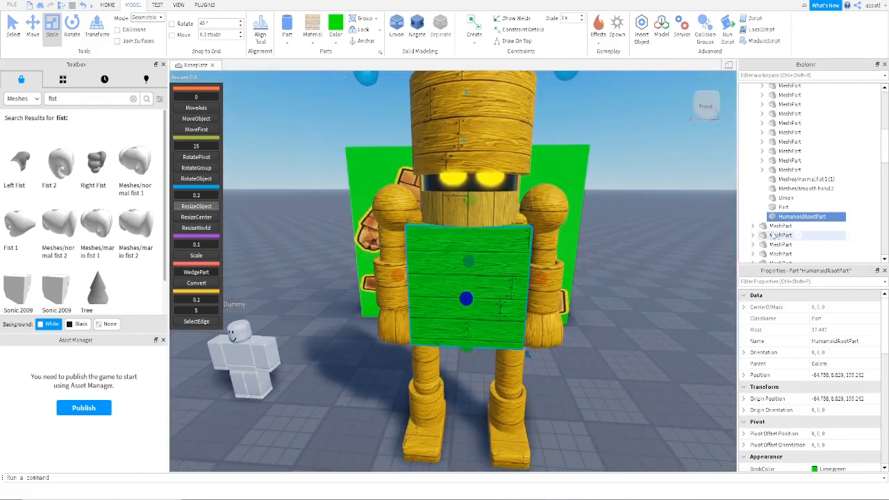
# Step: Check which way the HumanoidRootPart faces with a temporary Decal, comparing its Back and Front faces, and delete the Decal
pyautogui.moveTo(553, 280); pyautogui.dragTo(556, 282, button='right')
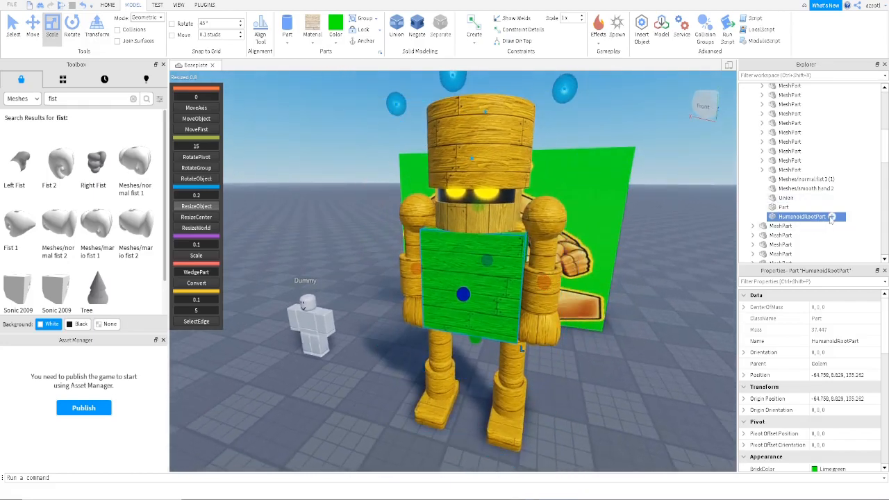
pyautogui.click(831, 216)
pyautogui.click(763, 275)
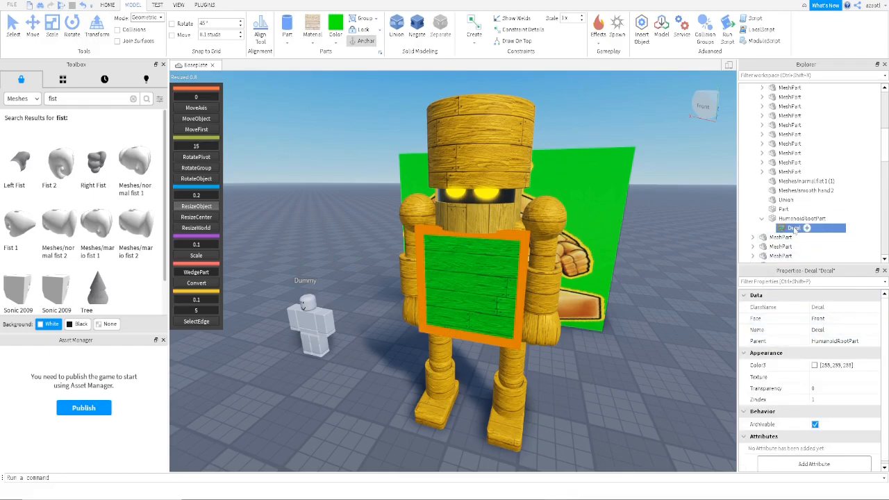
pyautogui.click(819, 327)
pyautogui.click(821, 322)
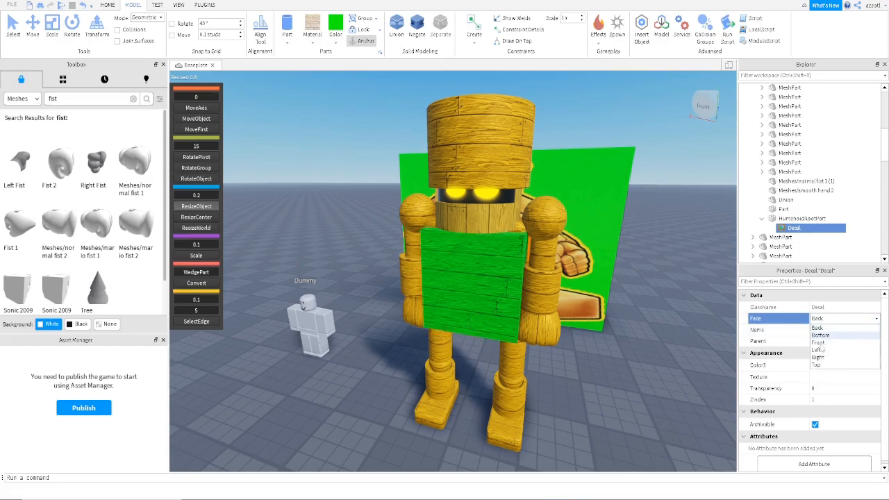
pyautogui.click(818, 343)
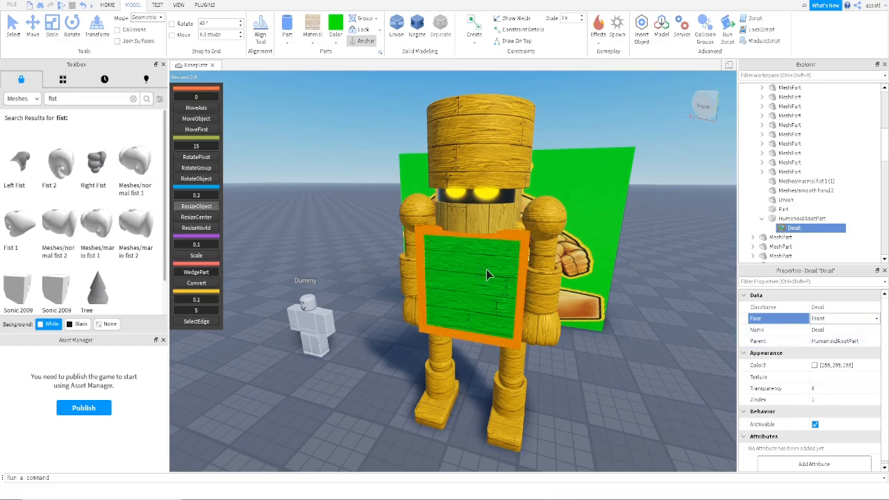
pyautogui.click(793, 227)
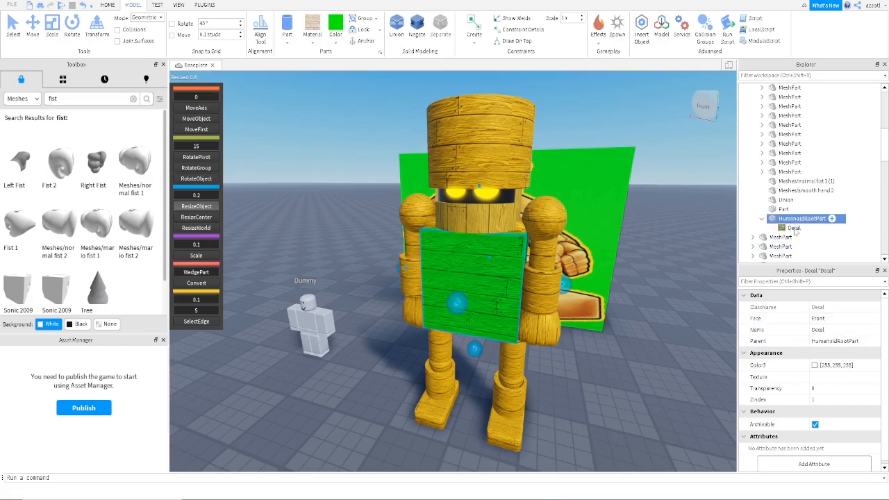
pyautogui.press('Delete')
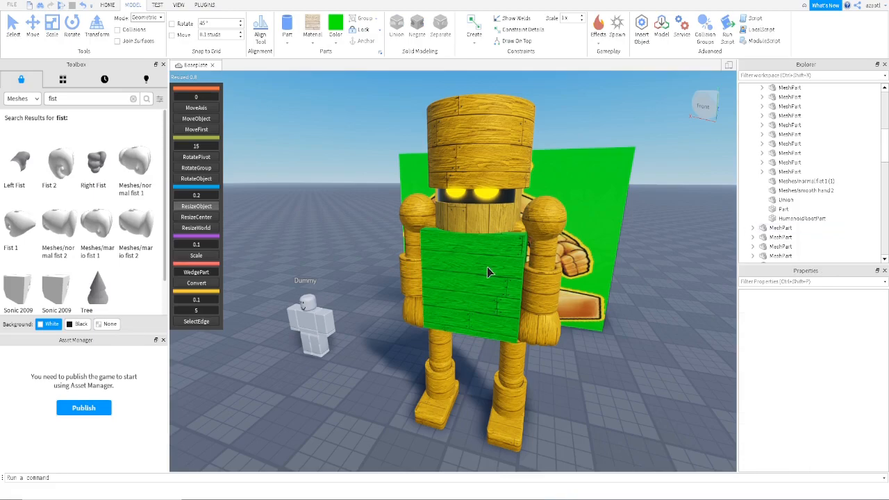
# Step: Make the HumanoidRootPart fully transparent
pyautogui.click(784, 219)
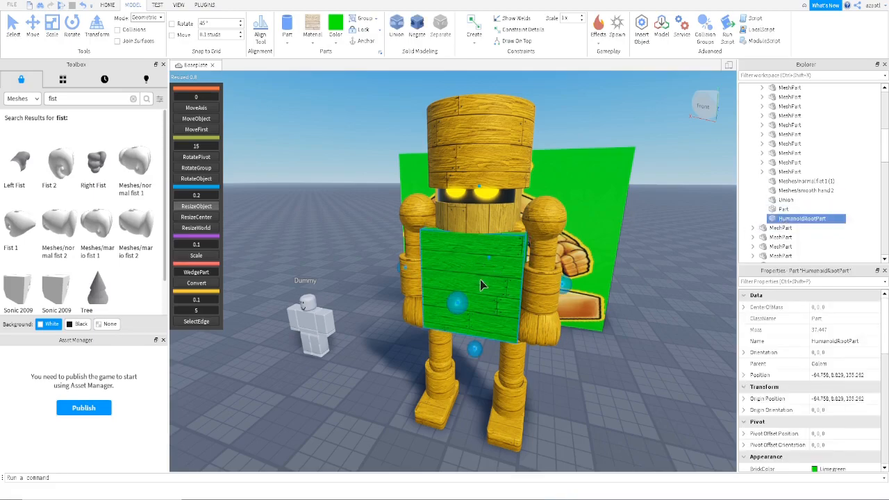
pyautogui.scroll(-3, 848, 403)
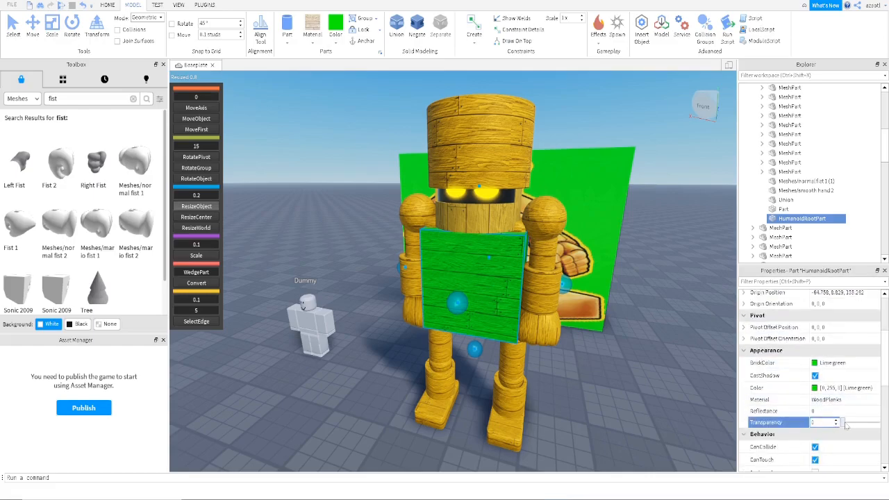
pyautogui.moveTo(845, 423); pyautogui.dragTo(882, 421)
# Step: Inspect the assembled Golem model from several angles and distances against the reference image
pyautogui.press('s')
pyautogui.moveTo(620, 376); pyautogui.dragTo(612, 377, button='right')
pyautogui.press('a')
pyautogui.press('w')
pyautogui.press('d')
pyautogui.press('w')
pyautogui.press('s')
pyautogui.press('a')
pyautogui.press('s')
pyautogui.click(612, 377)
pyautogui.moveTo(559, 396); pyautogui.dragTo(559, 397, button='right')
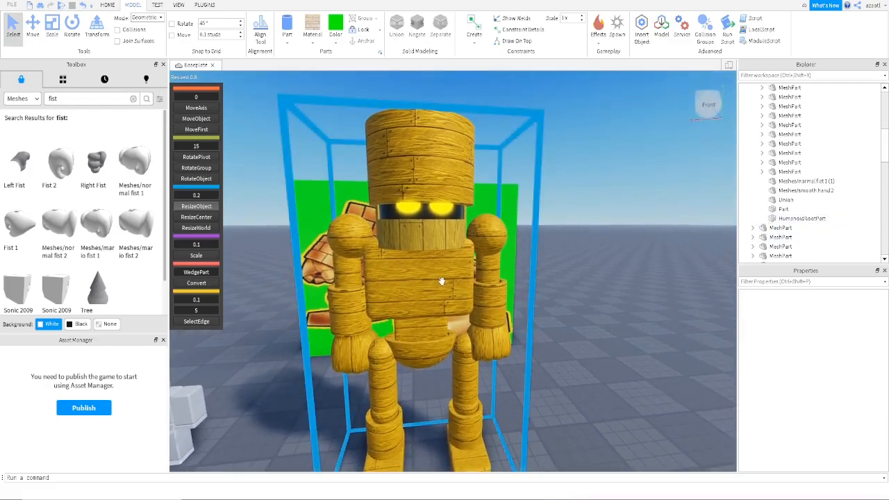
pyautogui.click(446, 248)
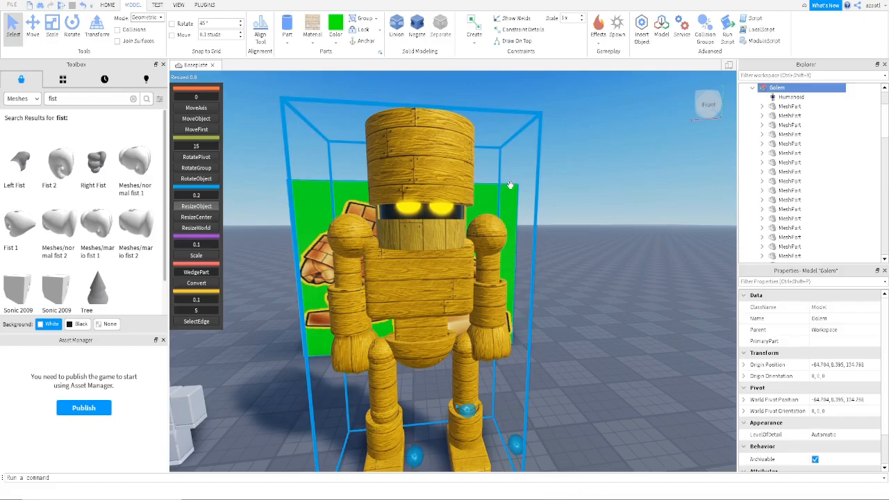
pyautogui.click(583, 340)
pyautogui.moveTo(583, 340); pyautogui.dragTo(580, 341, button='right')
pyautogui.press('d')
pyautogui.press('a')
pyautogui.press('d')
pyautogui.press('d')
pyautogui.press('s')
pyautogui.press('d')
pyautogui.press('d')
pyautogui.press('w')
pyautogui.press('a')
pyautogui.press('s')
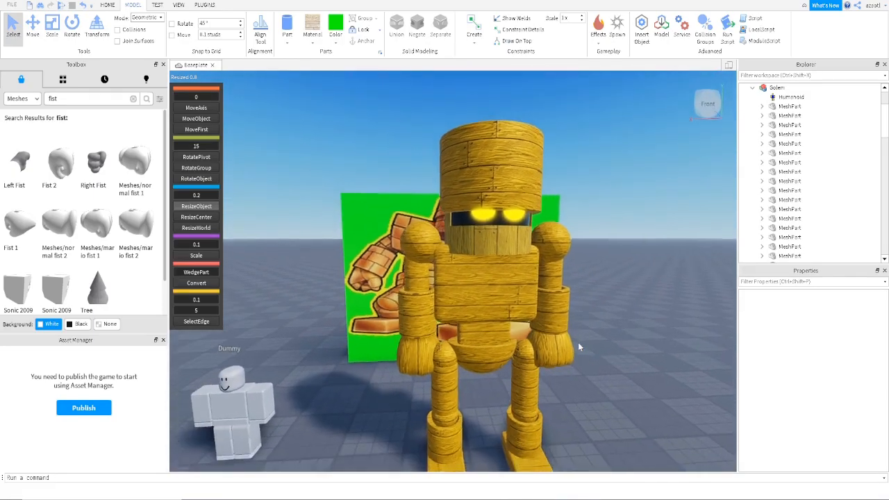
pyautogui.press('w')
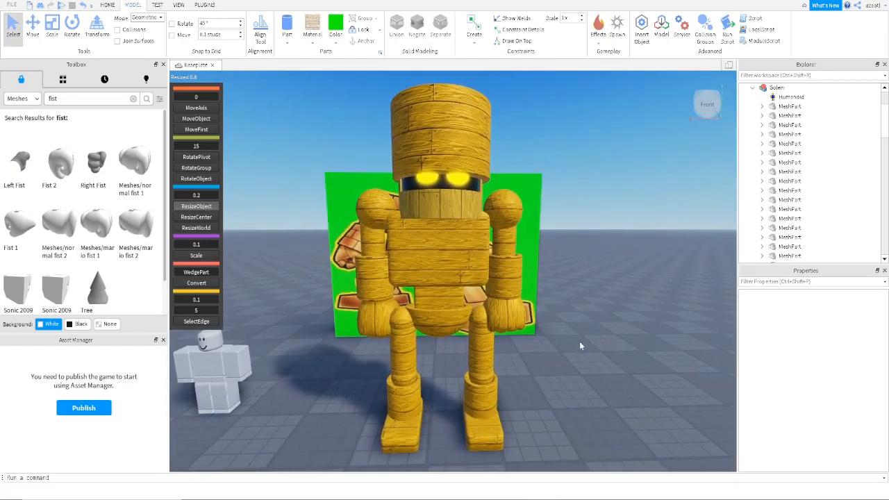
pyautogui.moveTo(579, 341); pyautogui.dragTo(580, 342, button='right')
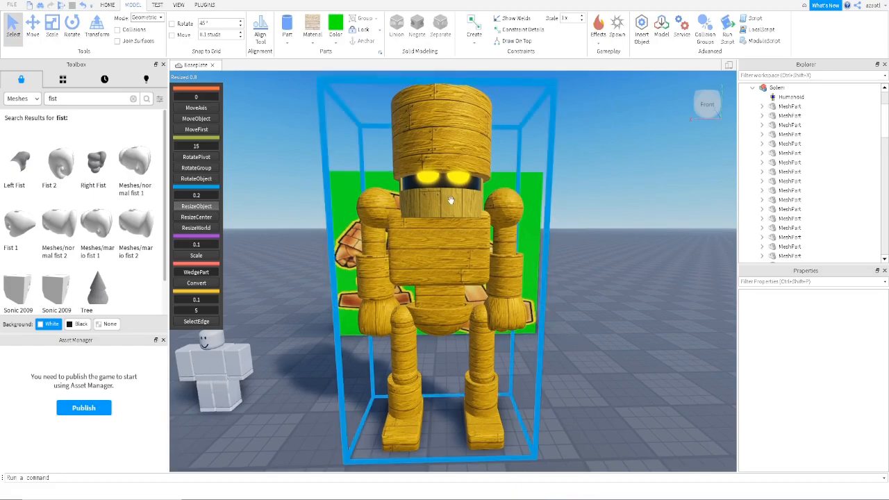
pyautogui.scroll(5, 488, 245)
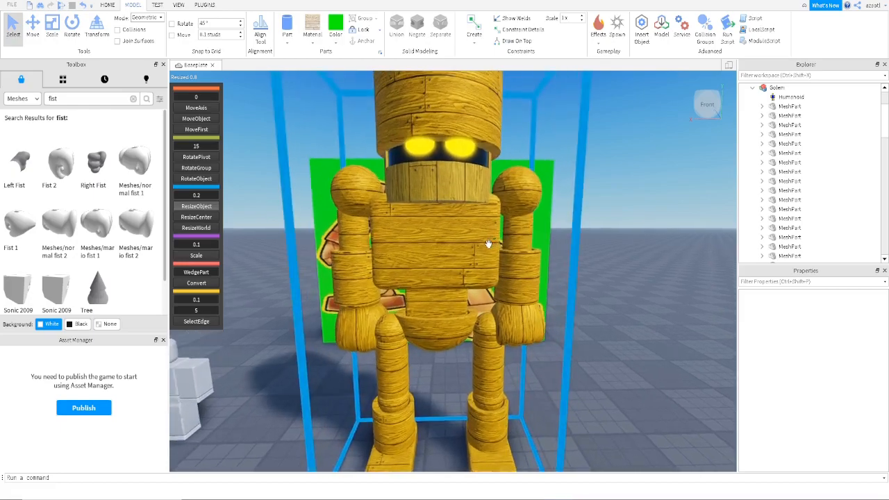
pyautogui.scroll(4, 488, 244)
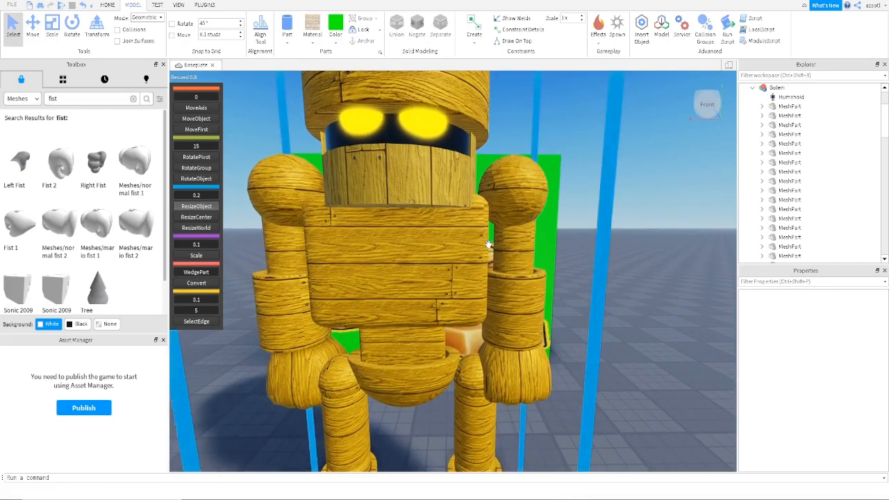
pyautogui.scroll(-8, 456, 196)
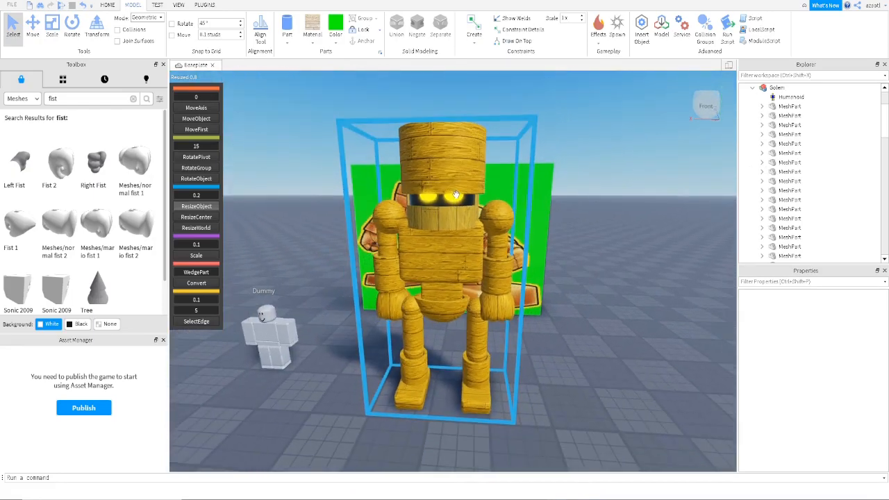
# Step: Select the golem's head parts, including the eyes and jaw, and nudge them sideways along the horizontal axis
pyautogui.keyDown('alt'); pyautogui.click(450, 219); pyautogui.keyUp('alt')
pyautogui.keyDown('ctrl'); pyautogui.keyDown('alt'); pyautogui.click(460, 198); pyautogui.keyUp('alt'); pyautogui.keyUp('ctrl')
pyautogui.keyDown('ctrl'); pyautogui.keyDown('alt'); pyautogui.click(421, 197); pyautogui.keyUp('alt'); pyautogui.keyUp('ctrl')
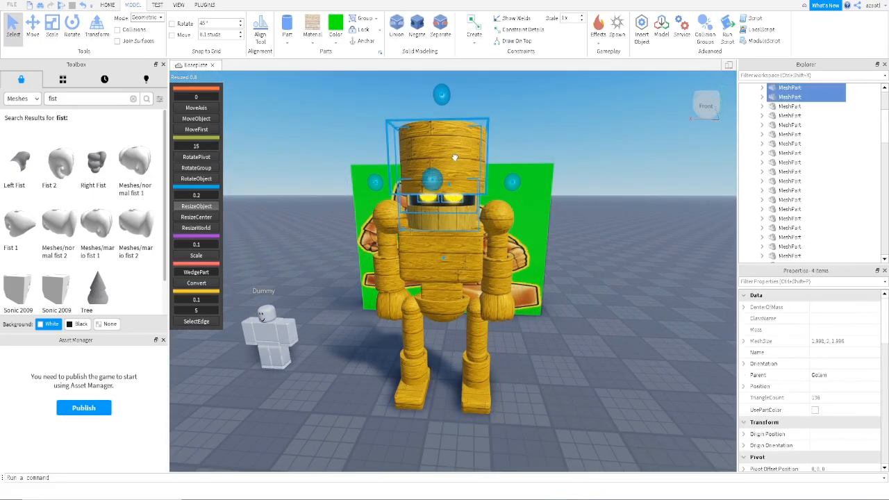
pyautogui.keyDown('ctrl'); pyautogui.keyDown('alt'); pyautogui.click(477, 191); pyautogui.keyUp('alt'); pyautogui.keyUp('ctrl')
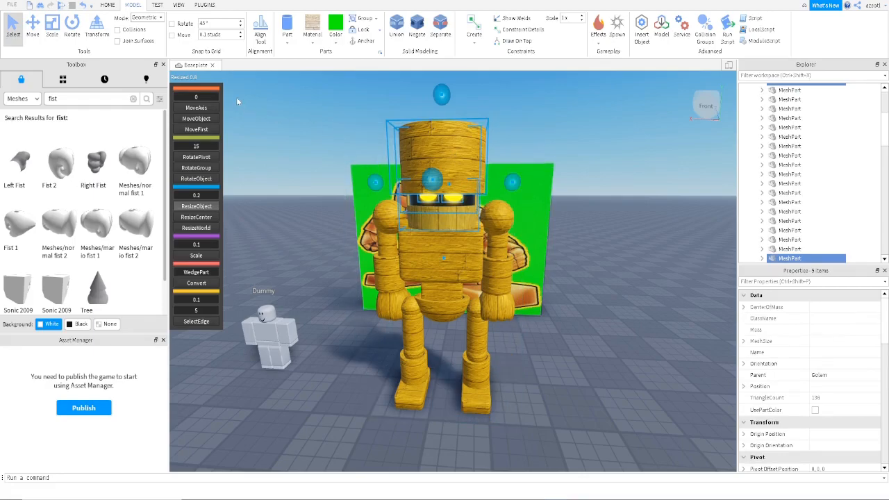
pyautogui.click(207, 109)
pyautogui.moveTo(522, 183)
pyautogui.mouseDown()
pyautogui.moveTo(482, 184)
pyautogui.moveTo(511, 184)
pyautogui.mouseUp()
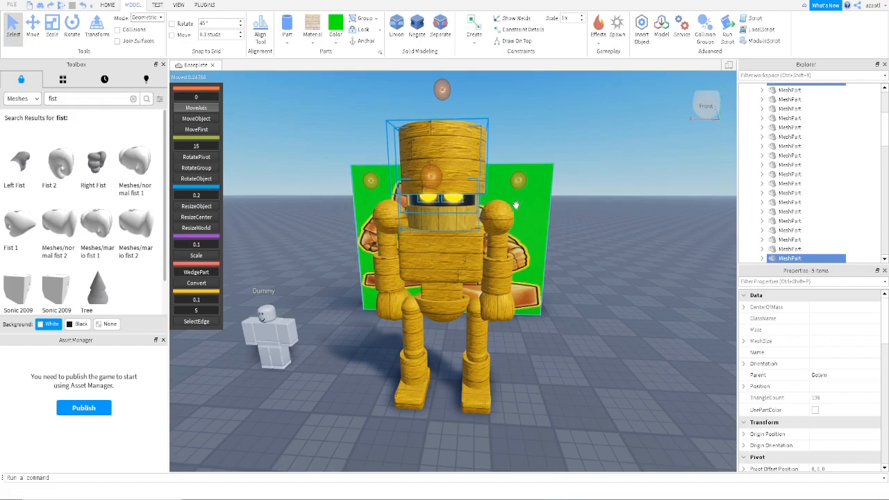
pyautogui.scroll(5, 516, 205)
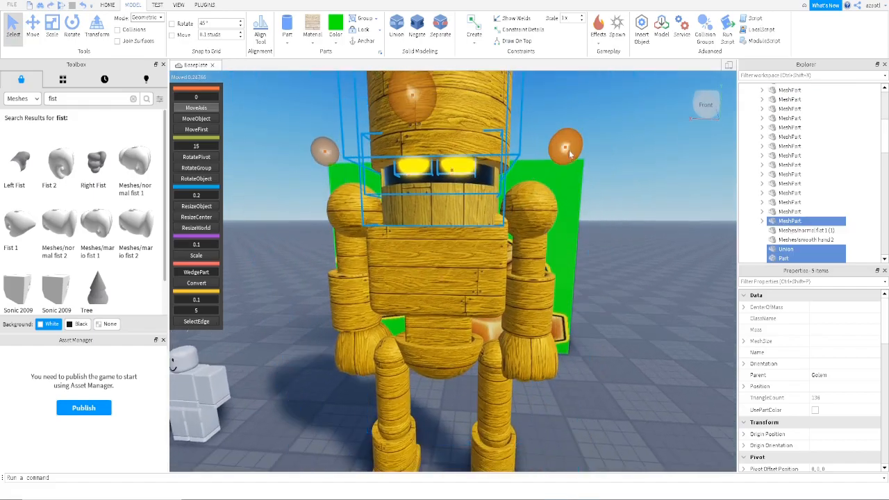